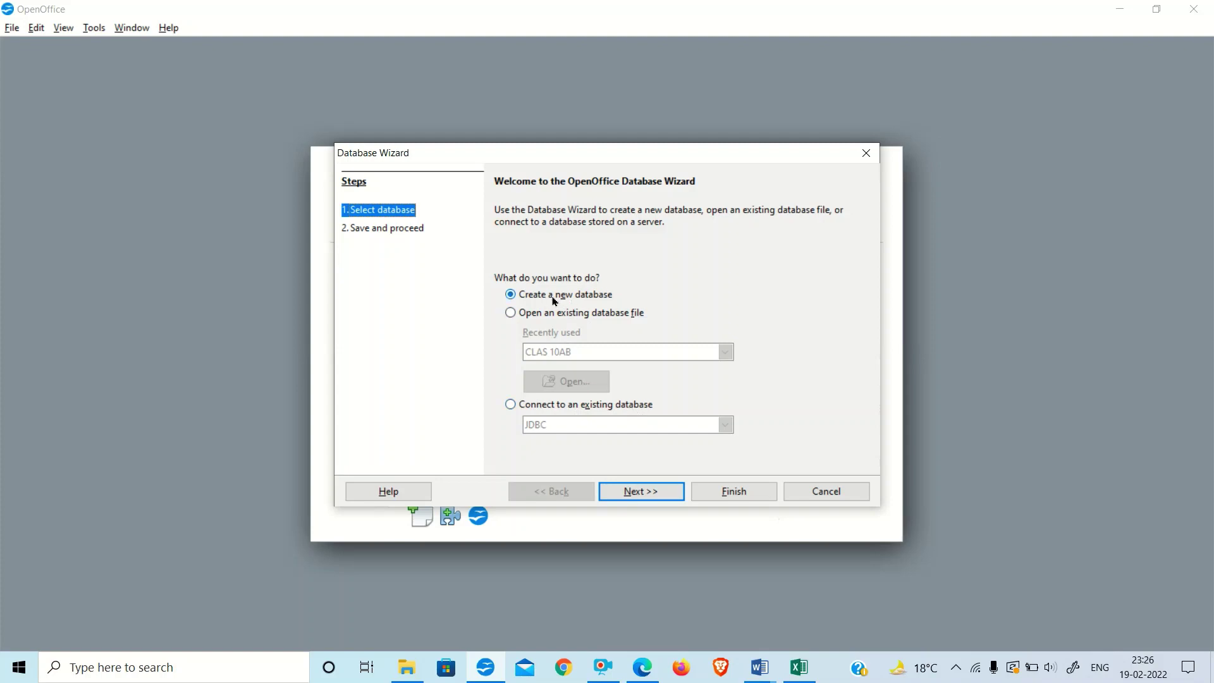
Create a new registered database, opened for editing, and save it on the Desktop as PRACTICE
{"action": "left_click", "coordinate": [640, 491]}
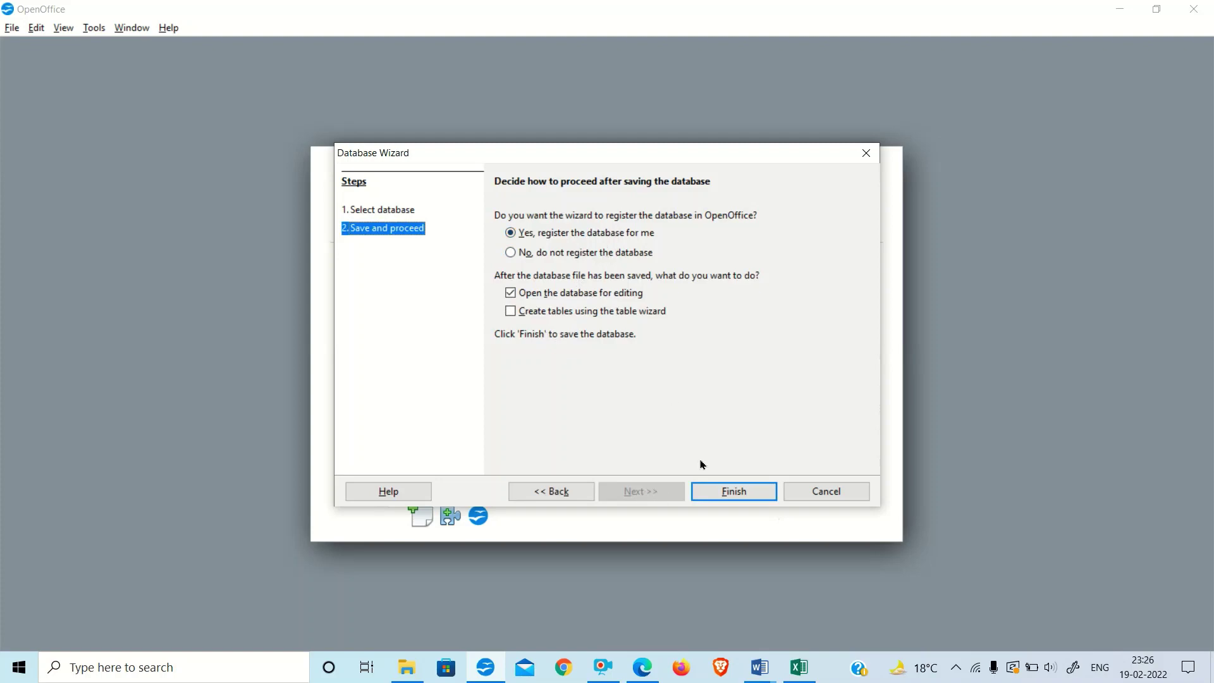
{"action": "left_click", "coordinate": [732, 496]}
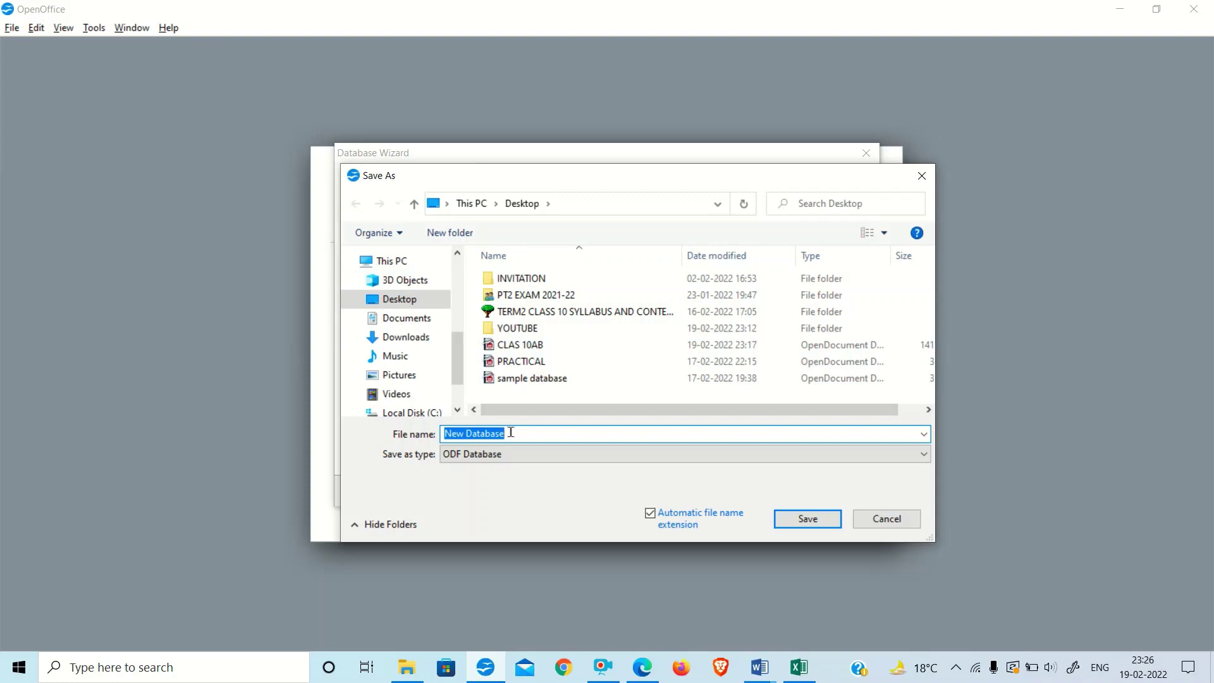
{"action": "type", "text": "PRACT"}
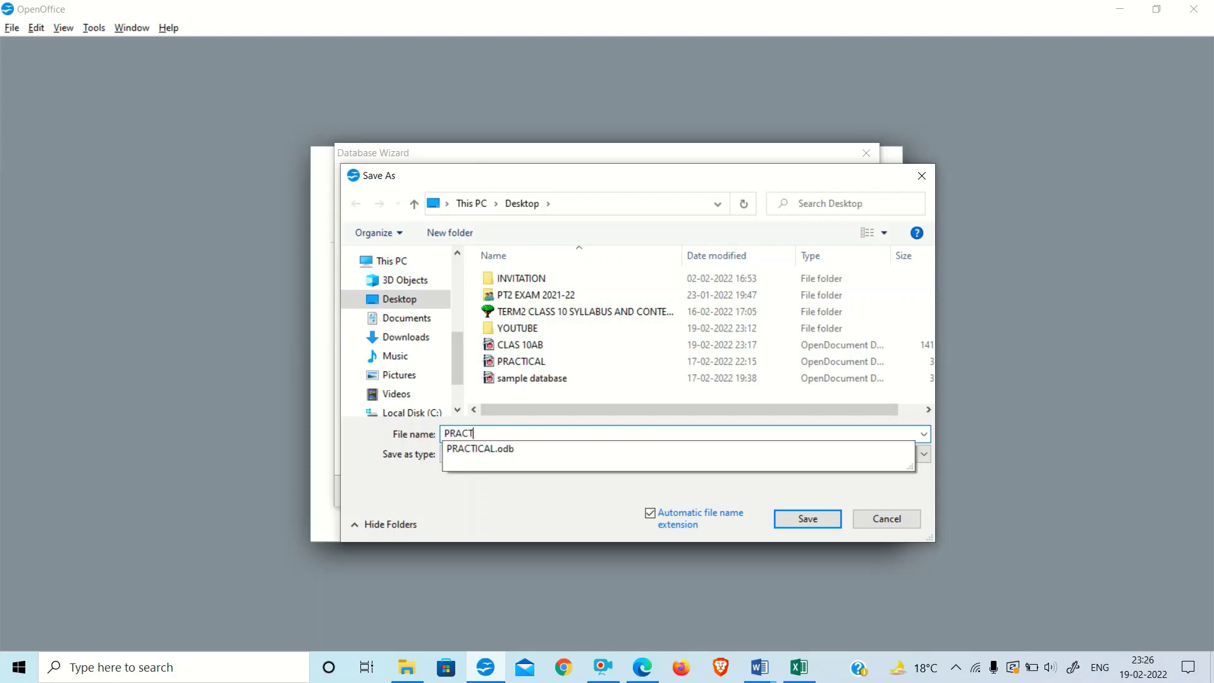
{"action": "type", "text": "ICE"}
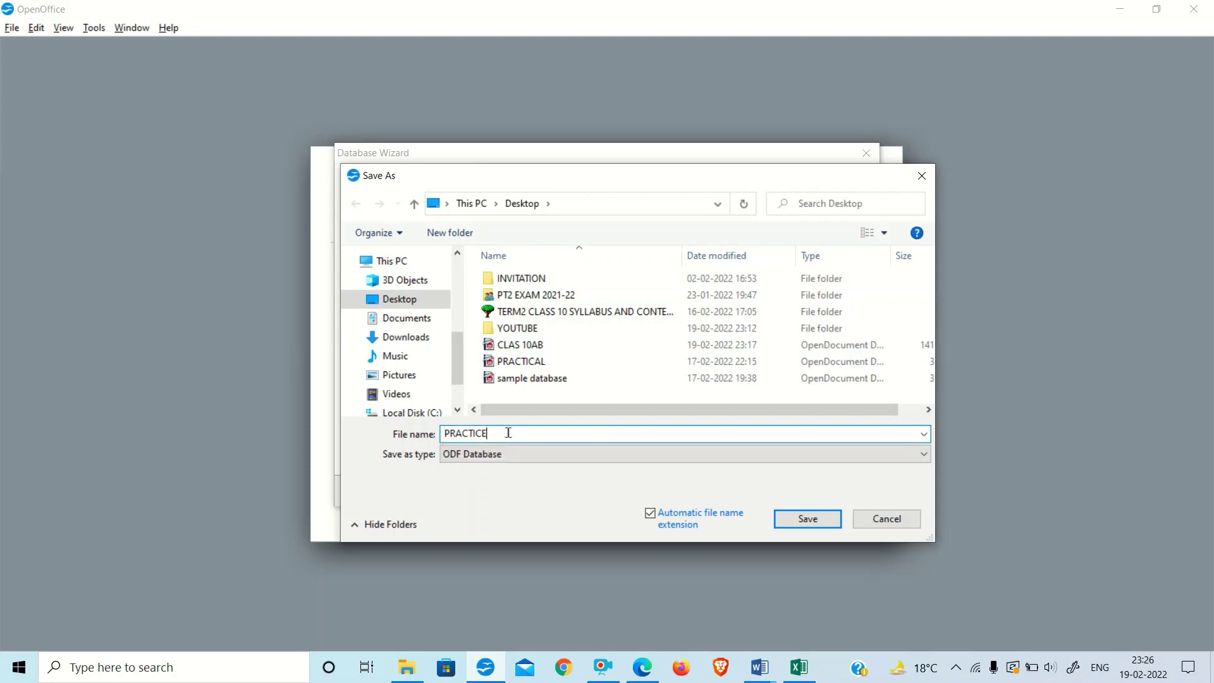
{"action": "left_click", "coordinate": [799, 523]}
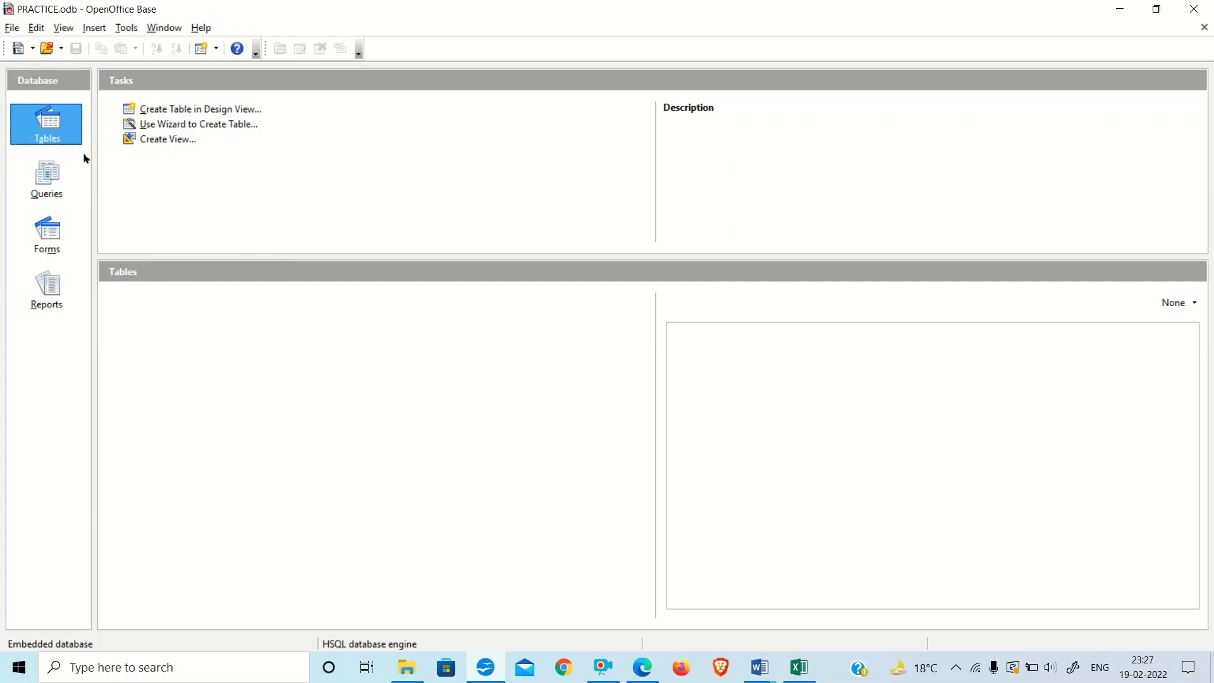
Start a new table in Design View and enter ROLL as its first field name
{"action": "left_click", "coordinate": [54, 117]}
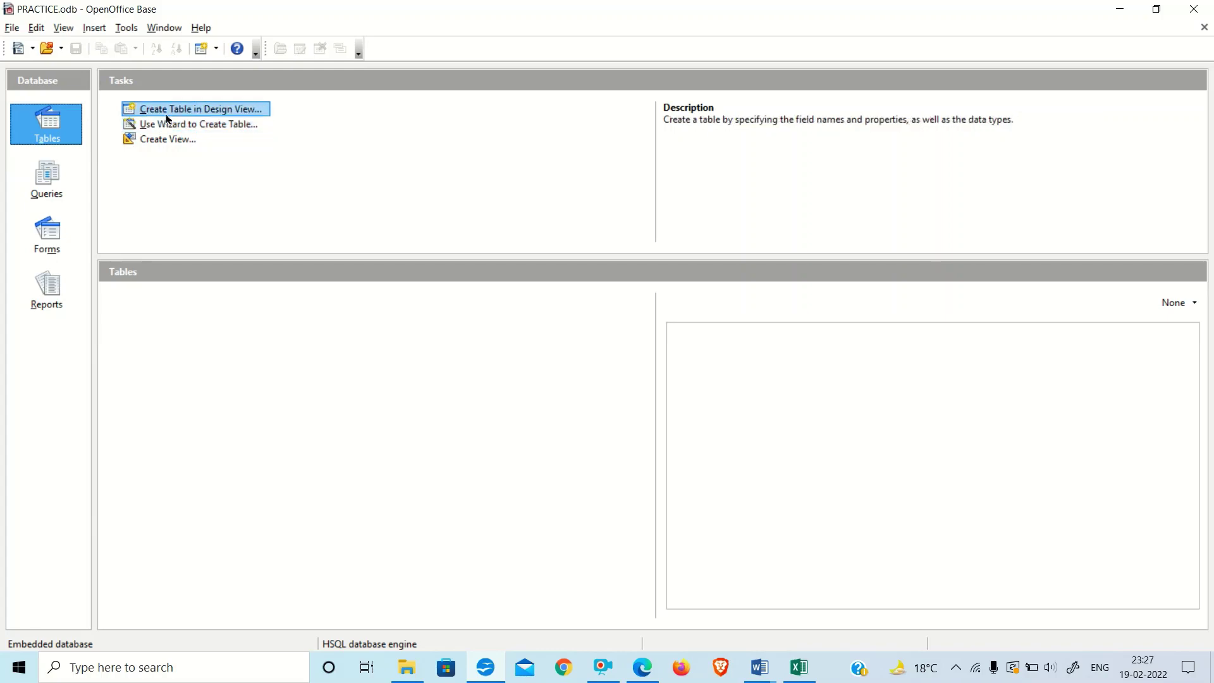
{"action": "left_click", "coordinate": [188, 110]}
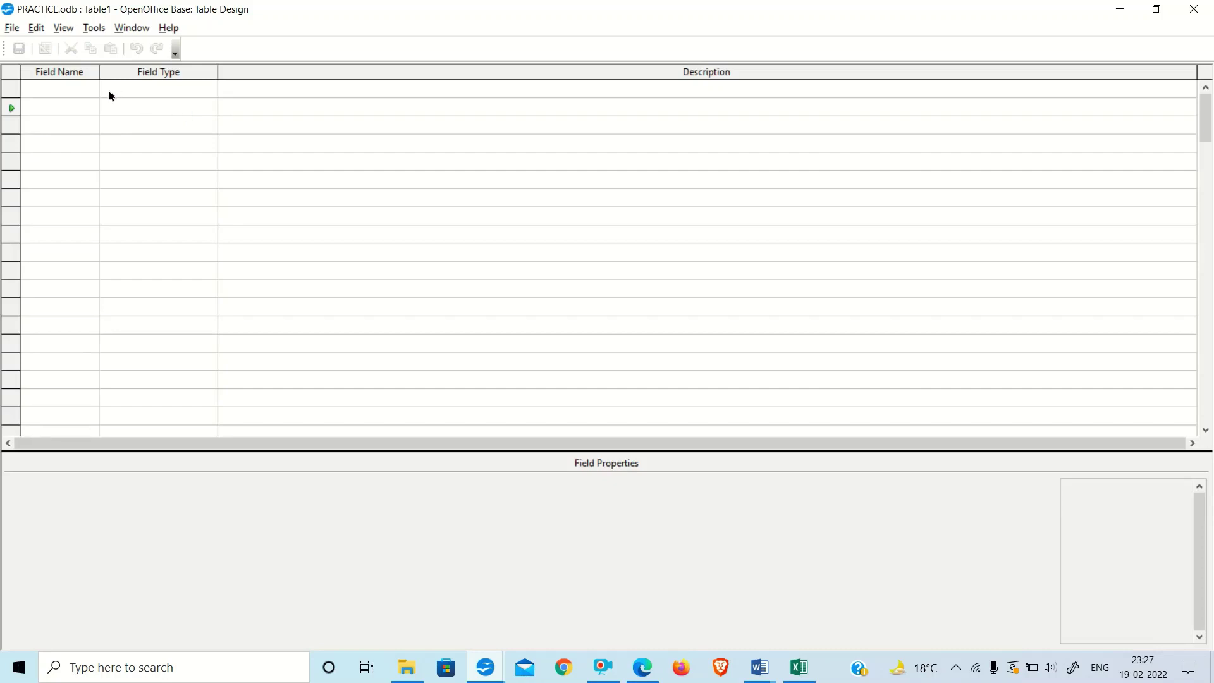
{"action": "left_click", "coordinate": [60, 88]}
{"action": "type", "text": "ROLL"}
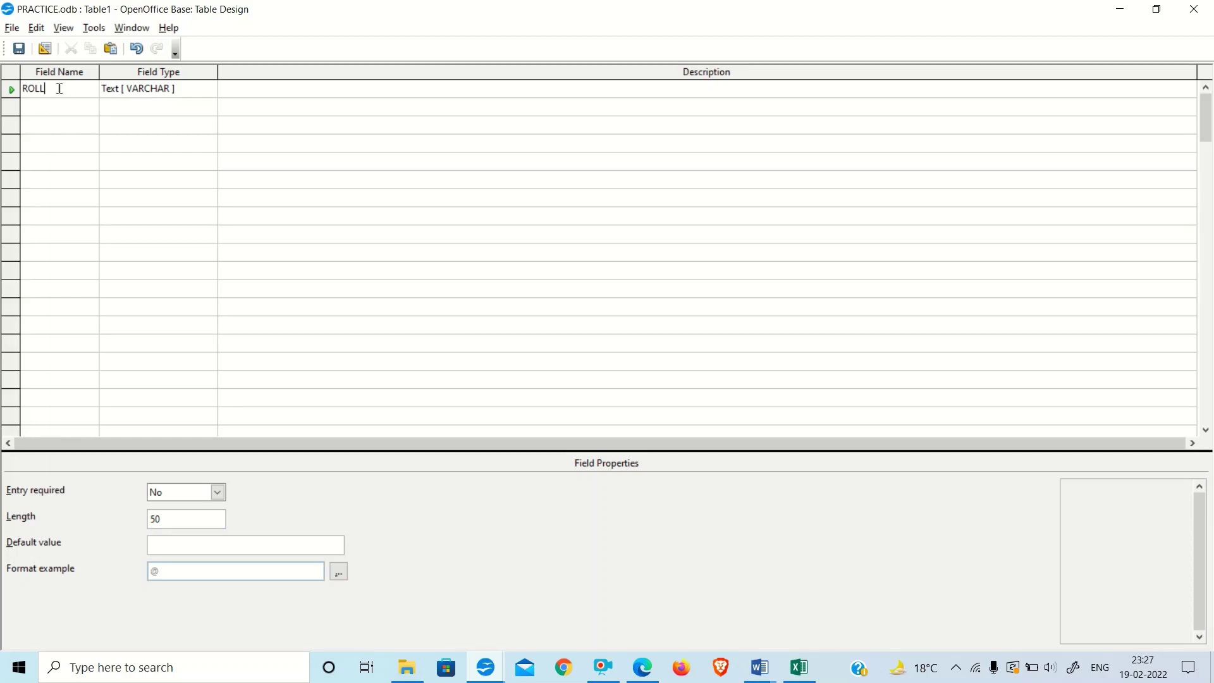
Set the ROLL field's type to Tiny Integer [ TINYINT ] and check its length property
{"action": "left_click", "coordinate": [144, 95]}
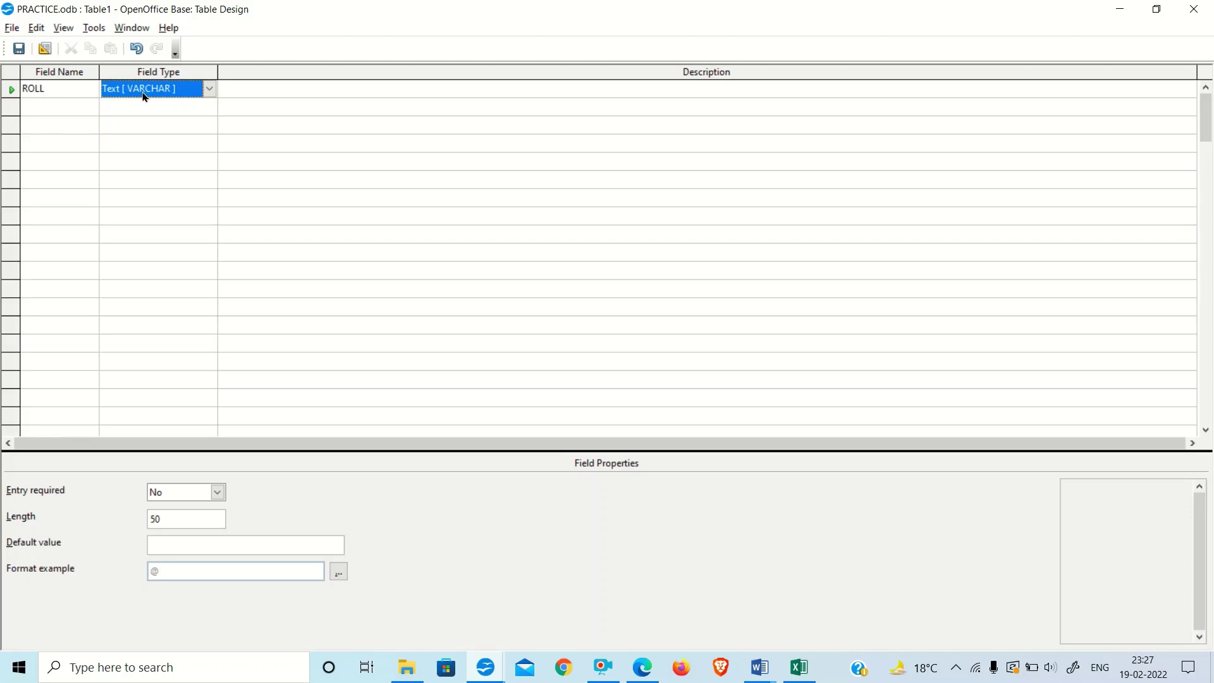
{"action": "type", "text": "i"}
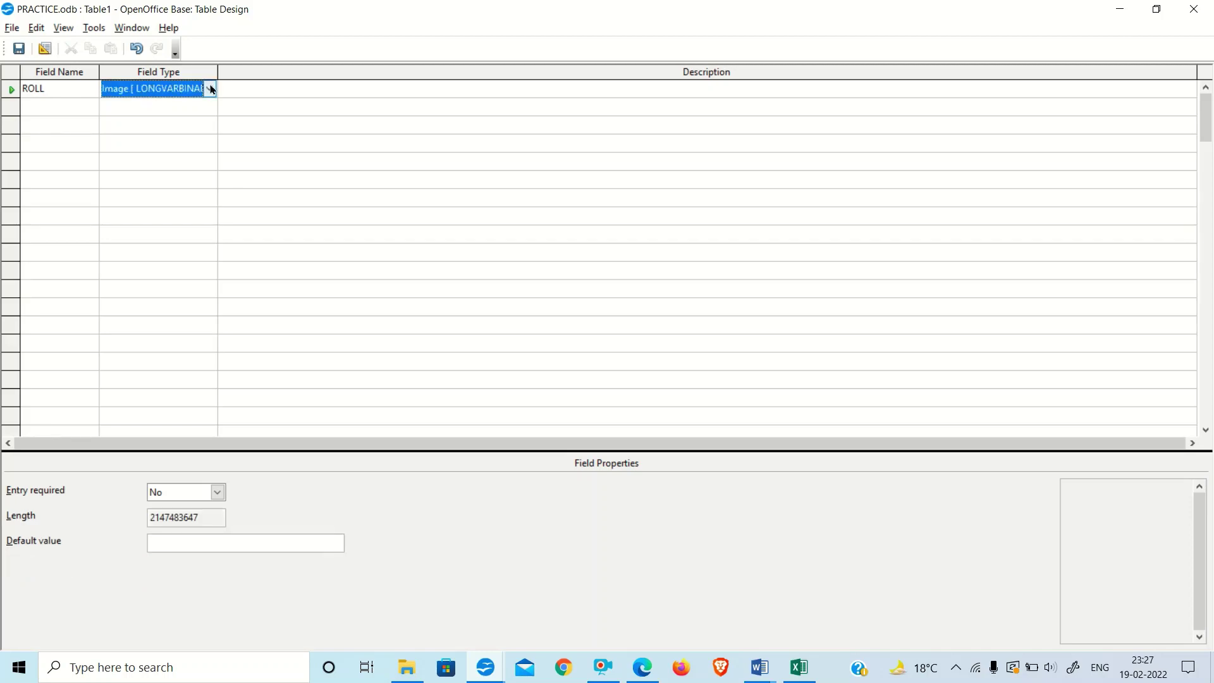
{"action": "left_click", "coordinate": [211, 89]}
{"action": "left_click_drag", "start_coordinate": [241, 139], "coordinate": [270, 117]}
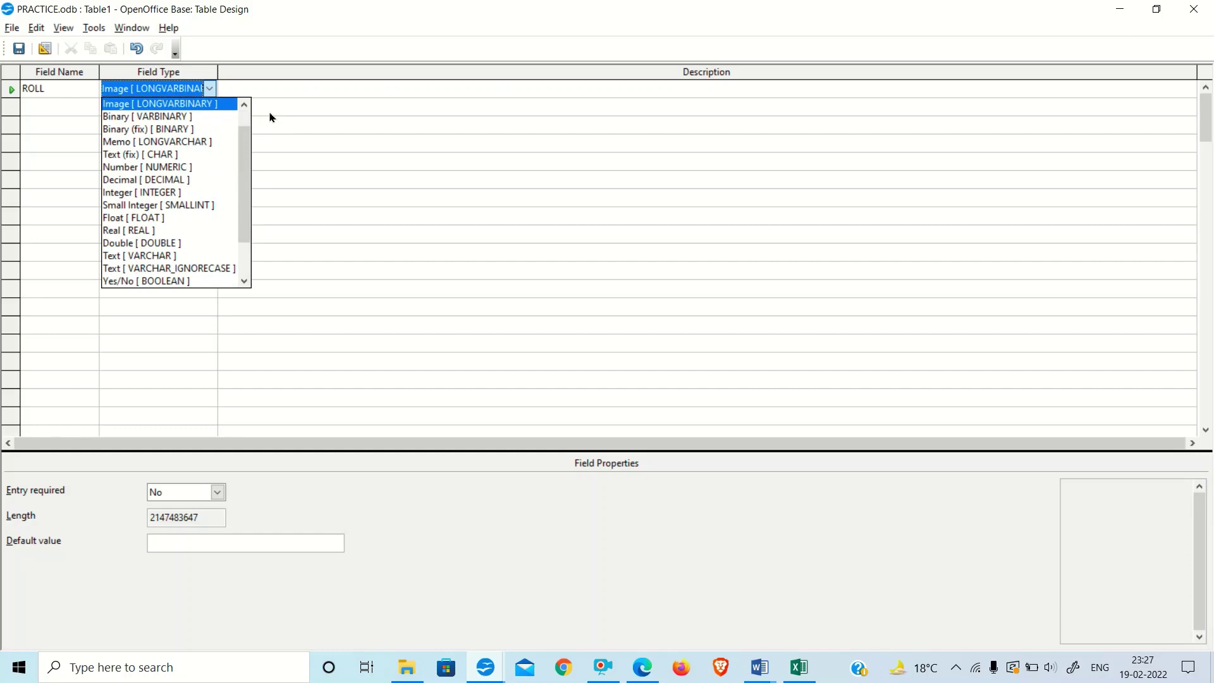
{"action": "key", "text": "i"}
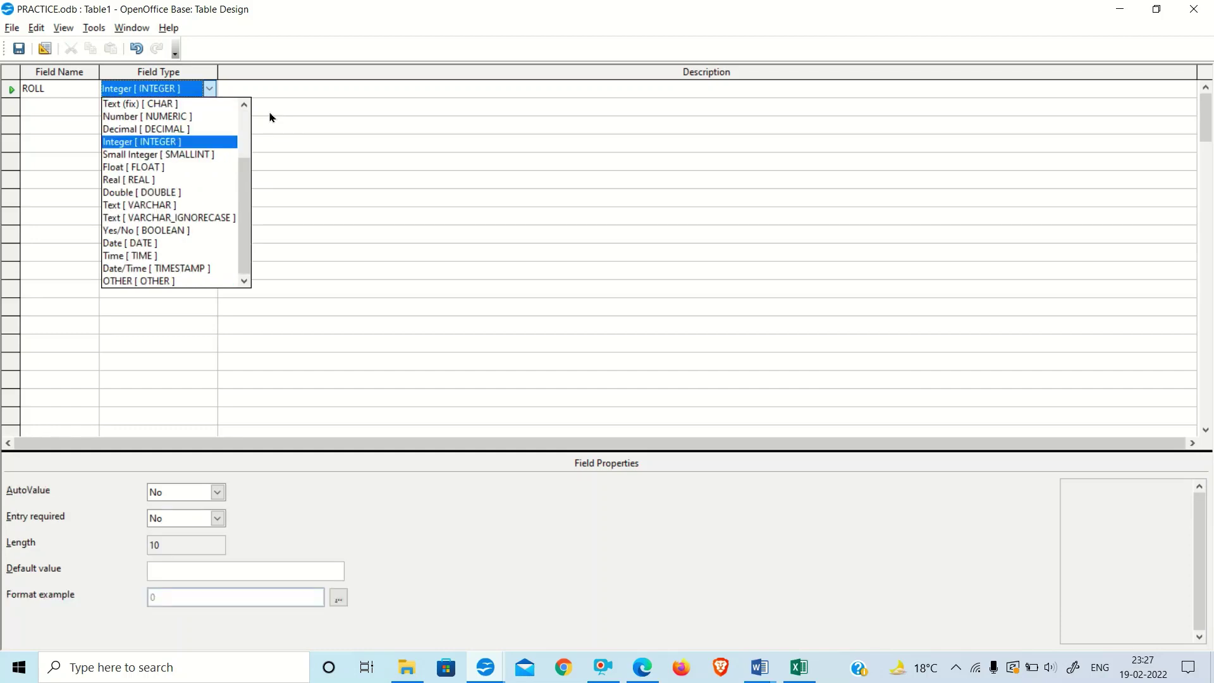
{"action": "key", "text": "t"}
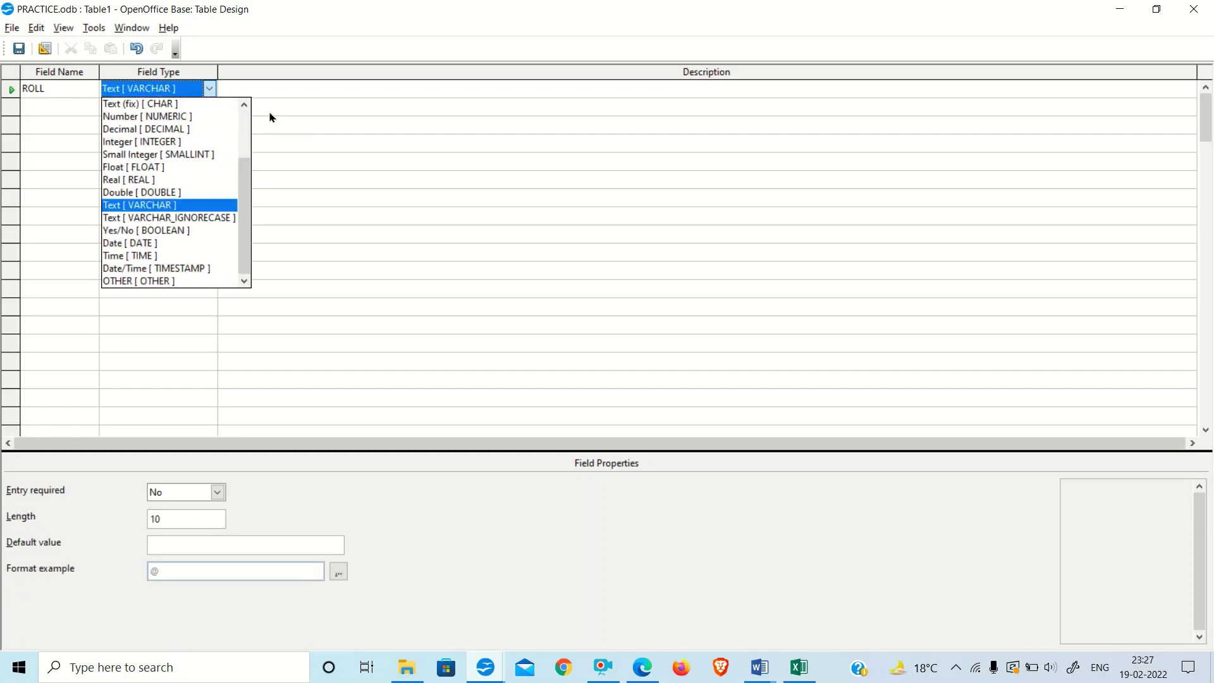
{"action": "key", "text": "t"}
{"action": "key", "text": "t"}
{"action": "key", "text": "t"}
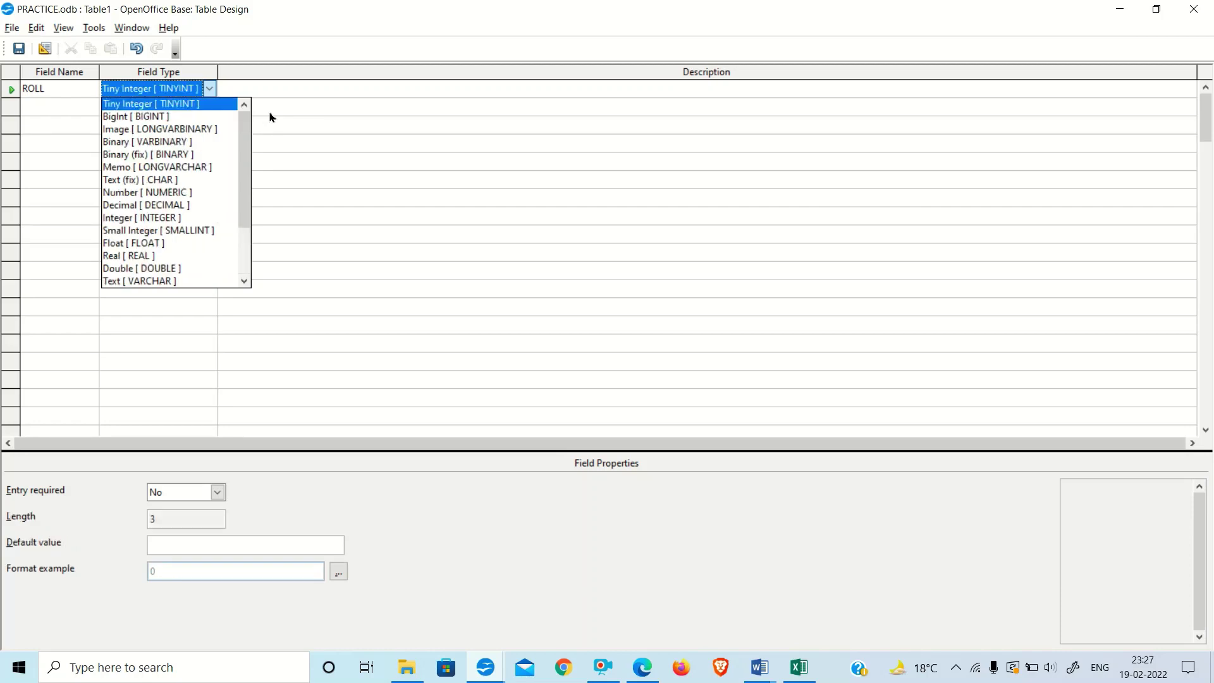
{"action": "left_click", "coordinate": [154, 103]}
{"action": "left_click", "coordinate": [149, 106]}
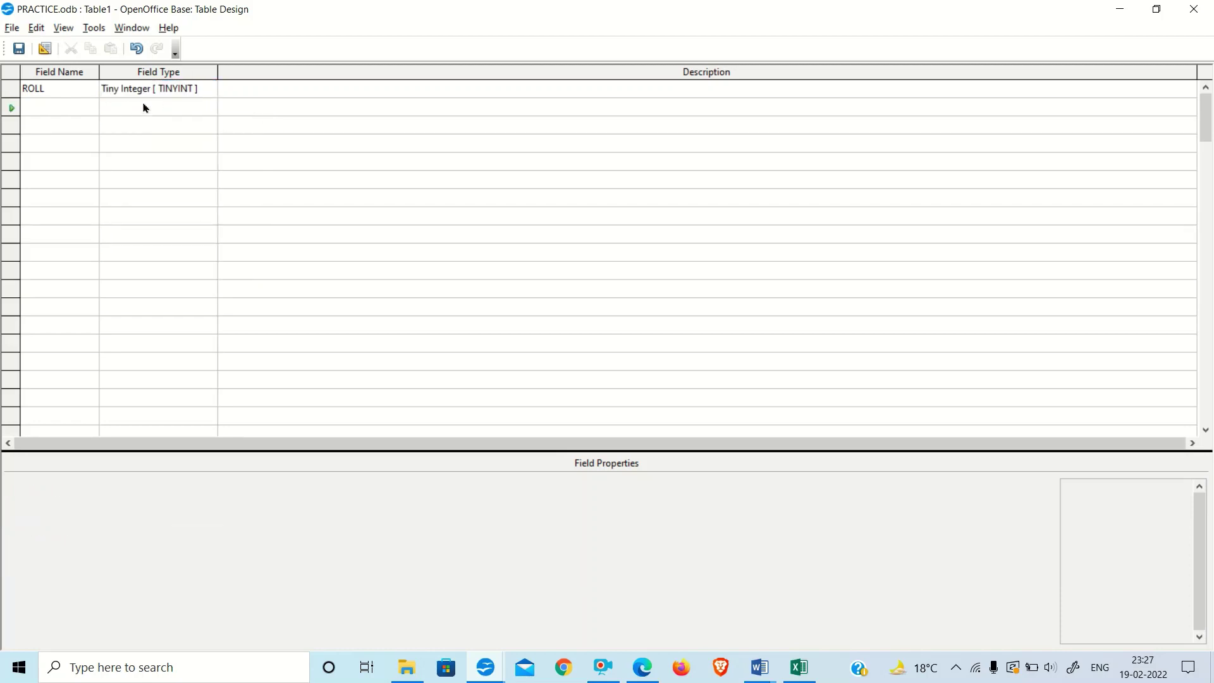
{"action": "left_click", "coordinate": [136, 92]}
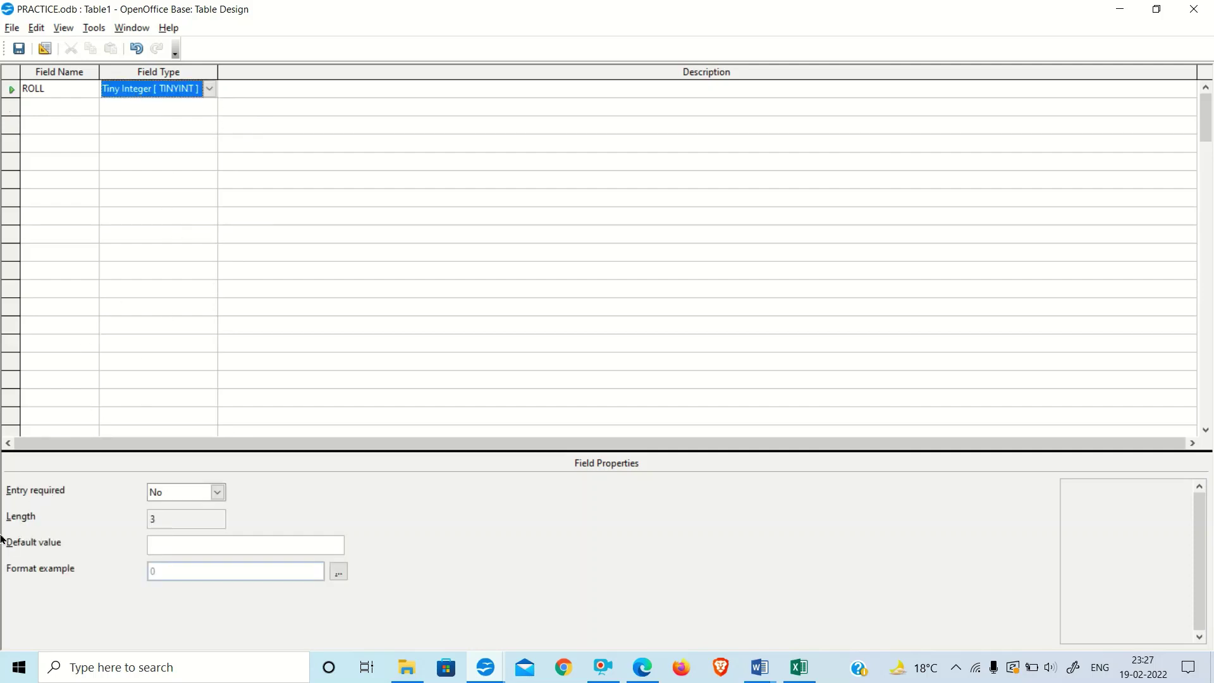
{"action": "left_click", "coordinate": [172, 523]}
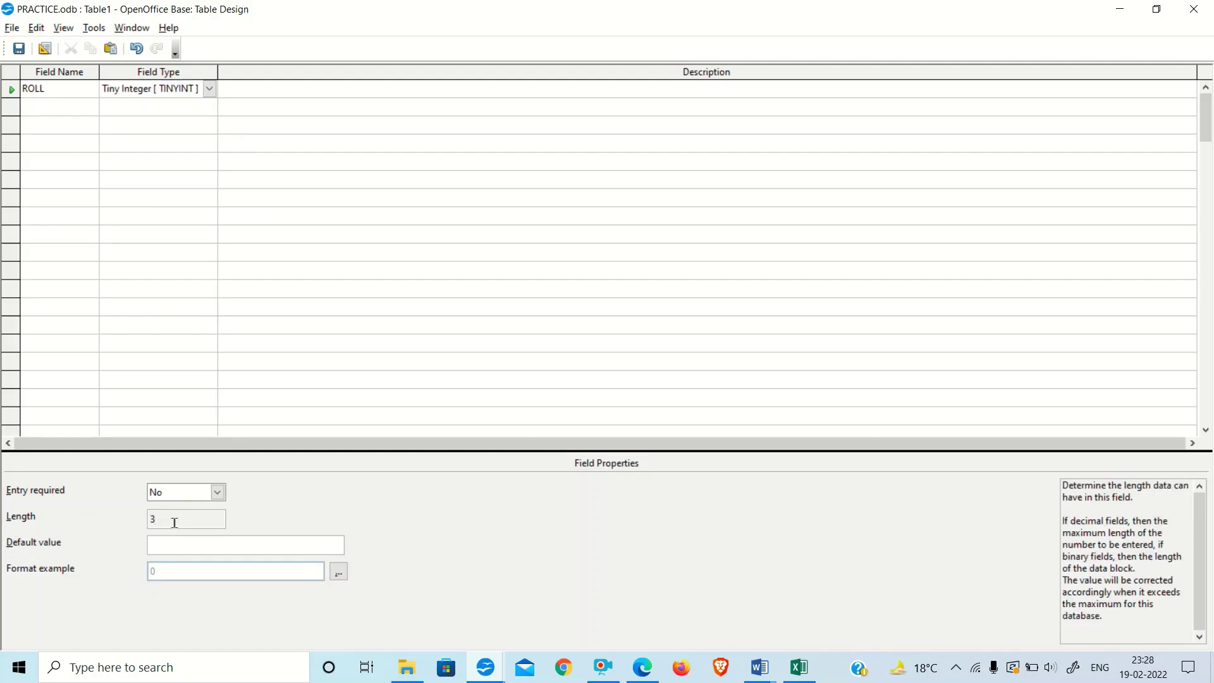
Change the ROLL field's type to Integer [ INTEGER ] and check its length property
{"action": "left_click", "coordinate": [191, 89]}
{"action": "scroll", "coordinate": [191, 88], "scroll_direction": "down", "scroll_amount": 2}
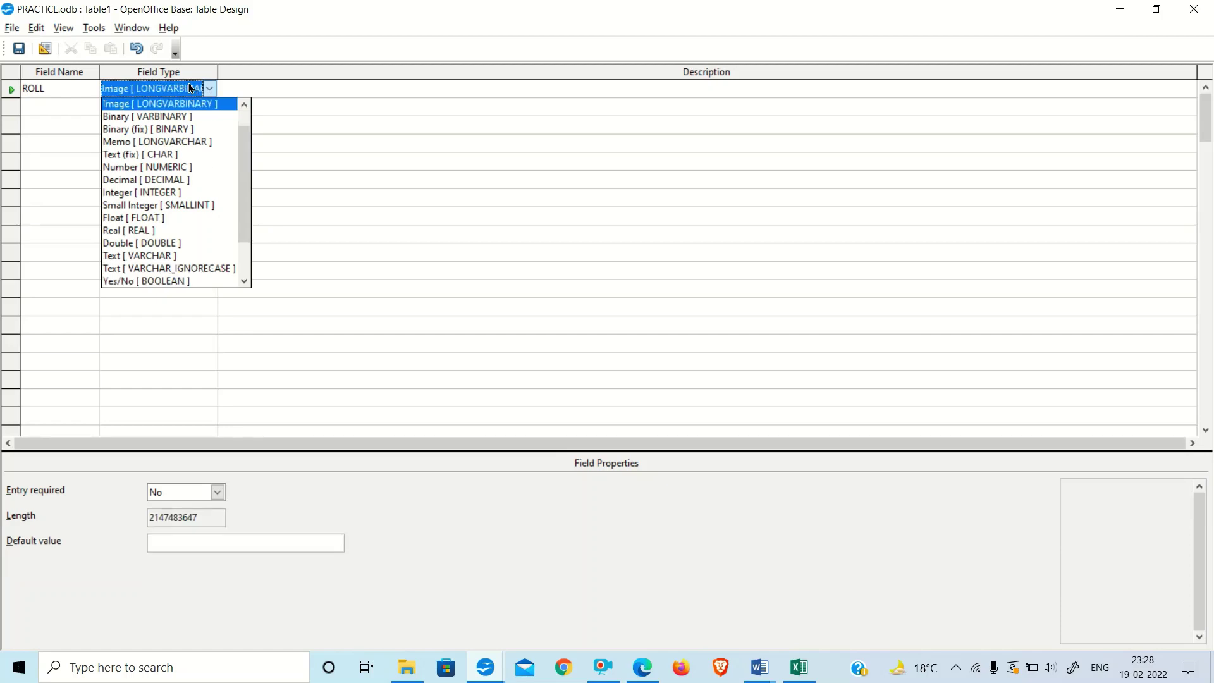
{"action": "scroll", "coordinate": [192, 84], "scroll_direction": "down", "scroll_amount": 7}
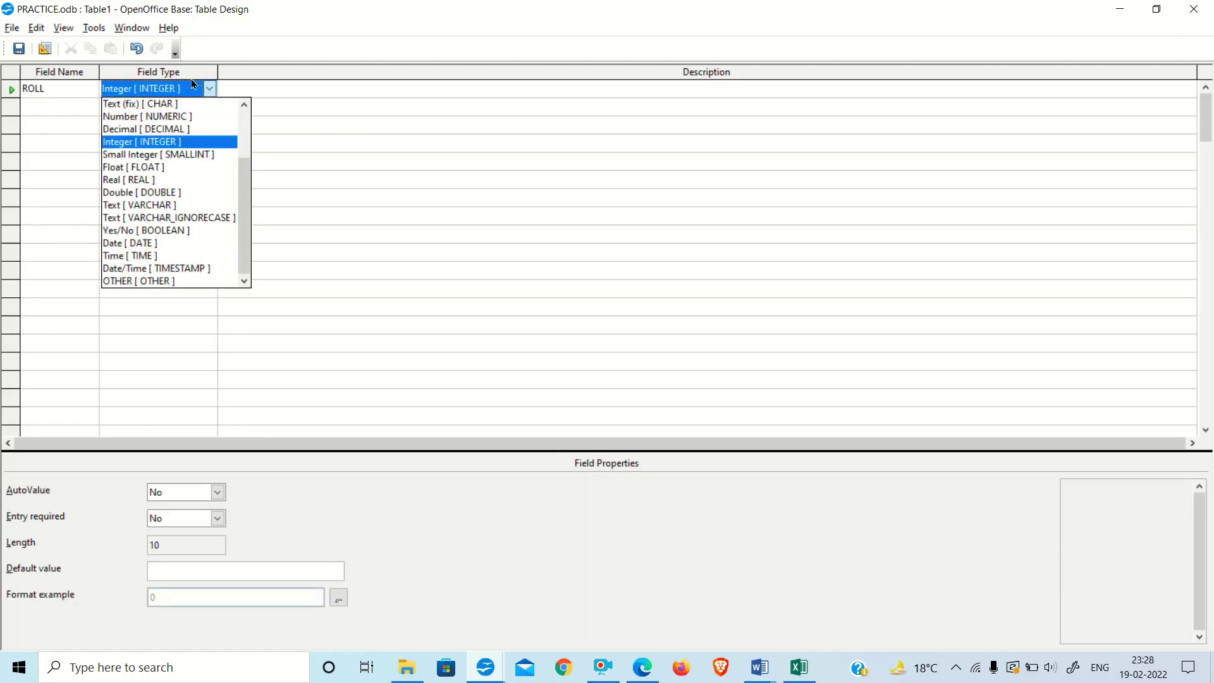
{"action": "left_click", "coordinate": [119, 146]}
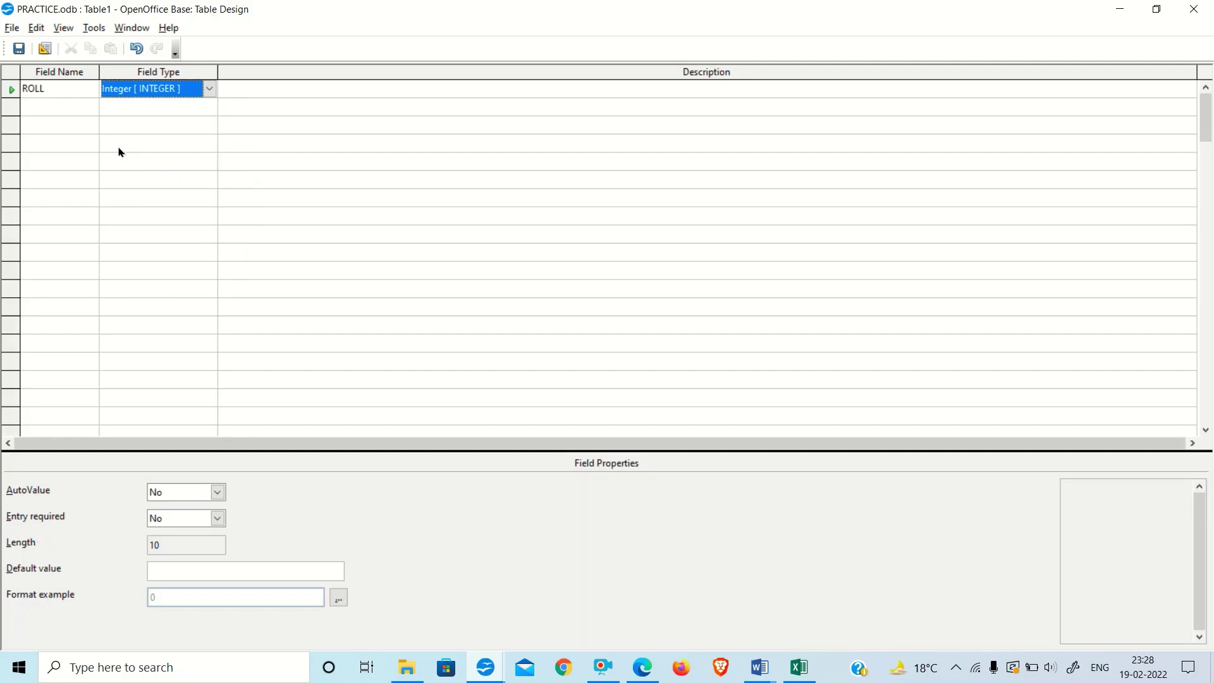
{"action": "left_click", "coordinate": [177, 545]}
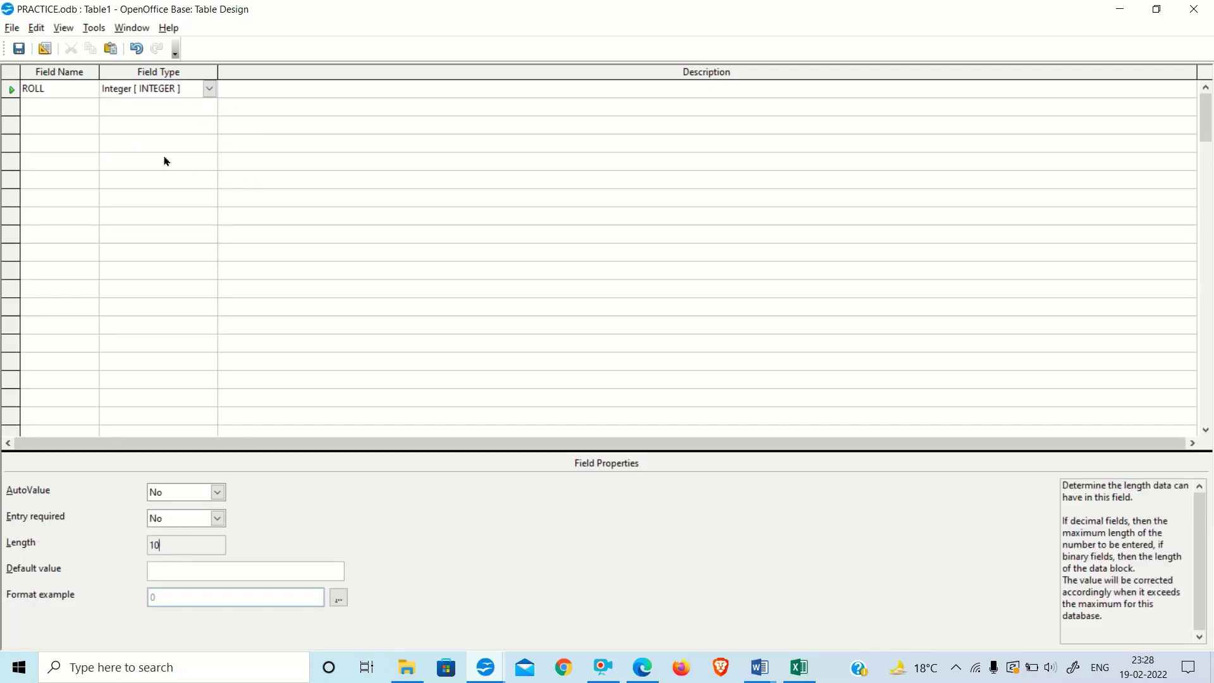
Change the ROLL field's type to Small Integer [ SMALLINT ]
{"action": "left_click", "coordinate": [143, 89]}
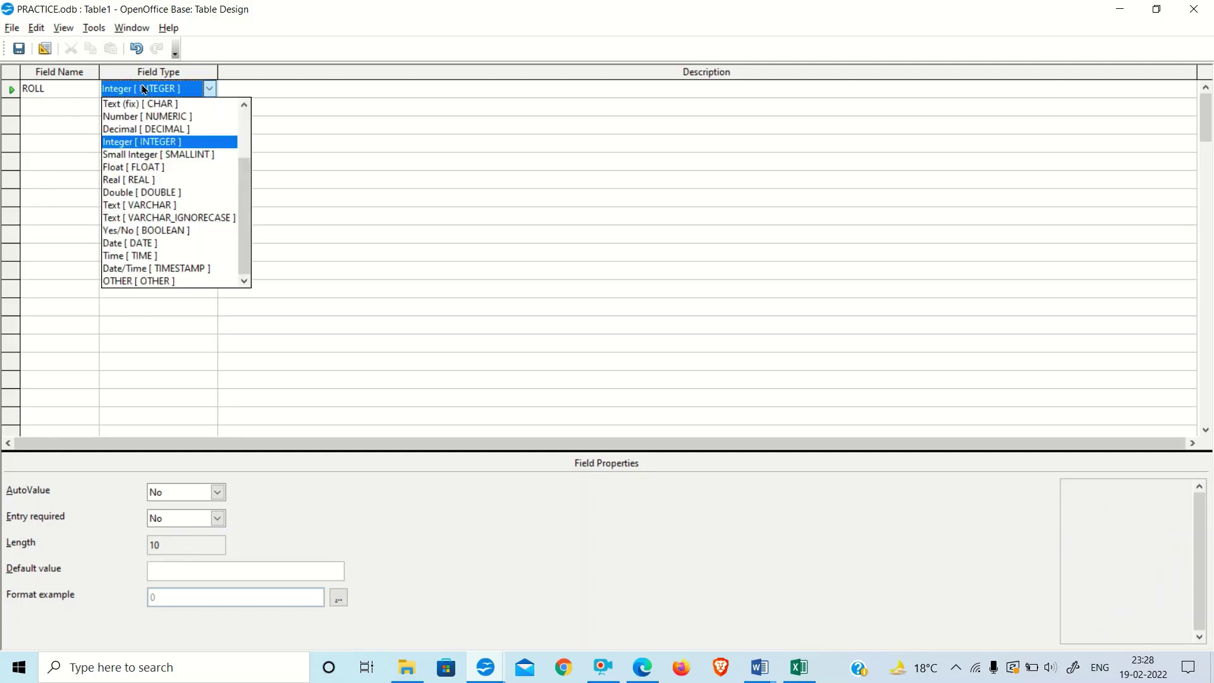
{"action": "key", "text": "Down"}
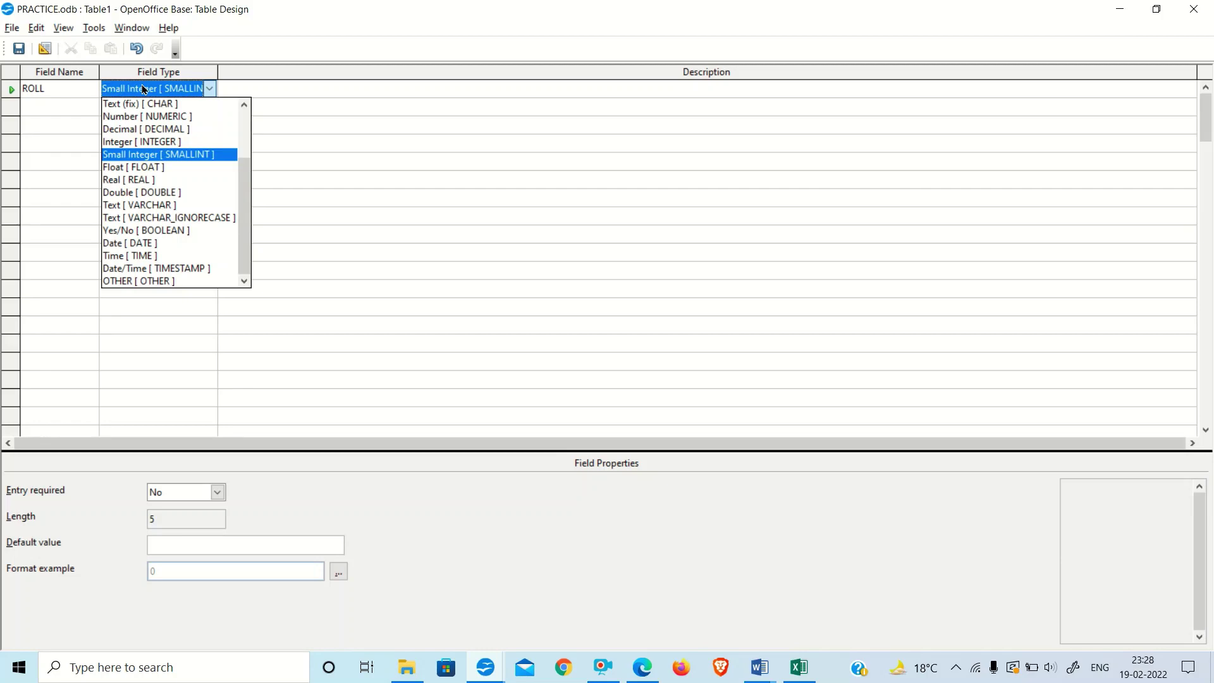
{"action": "left_click", "coordinate": [127, 158]}
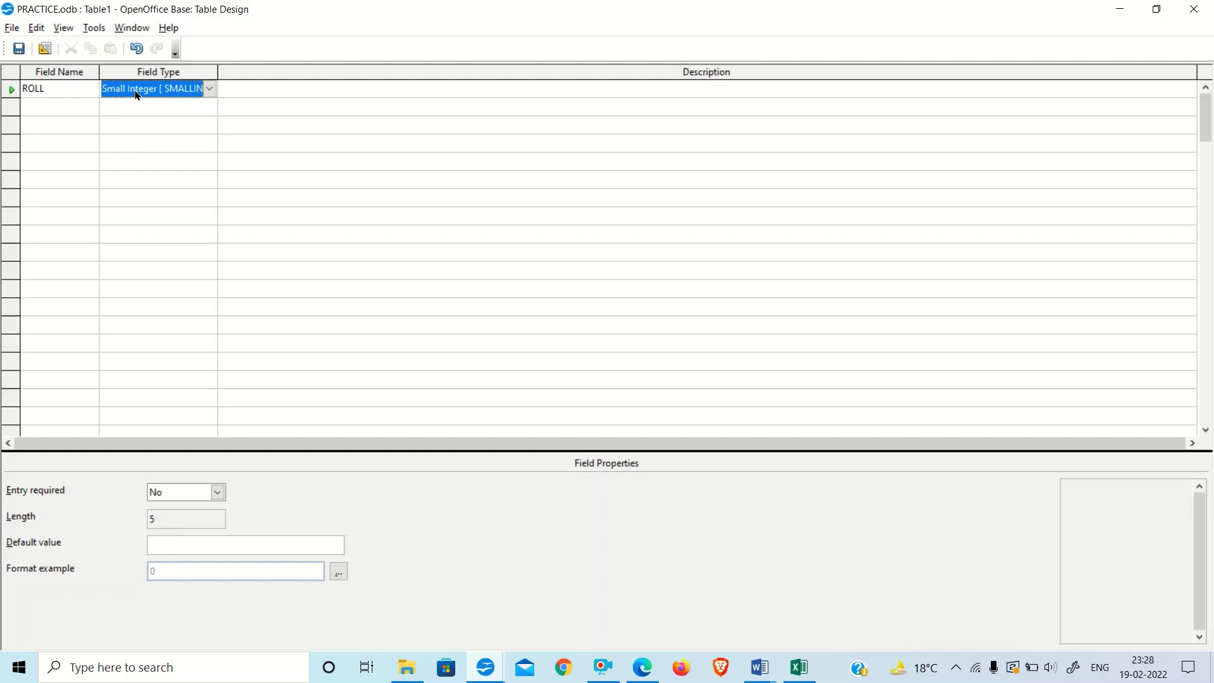
Set the ROLL field's type back to Tiny Integer [ TINYINT ]
{"action": "scroll", "coordinate": [138, 93], "scroll_direction": "down", "scroll_amount": 4}
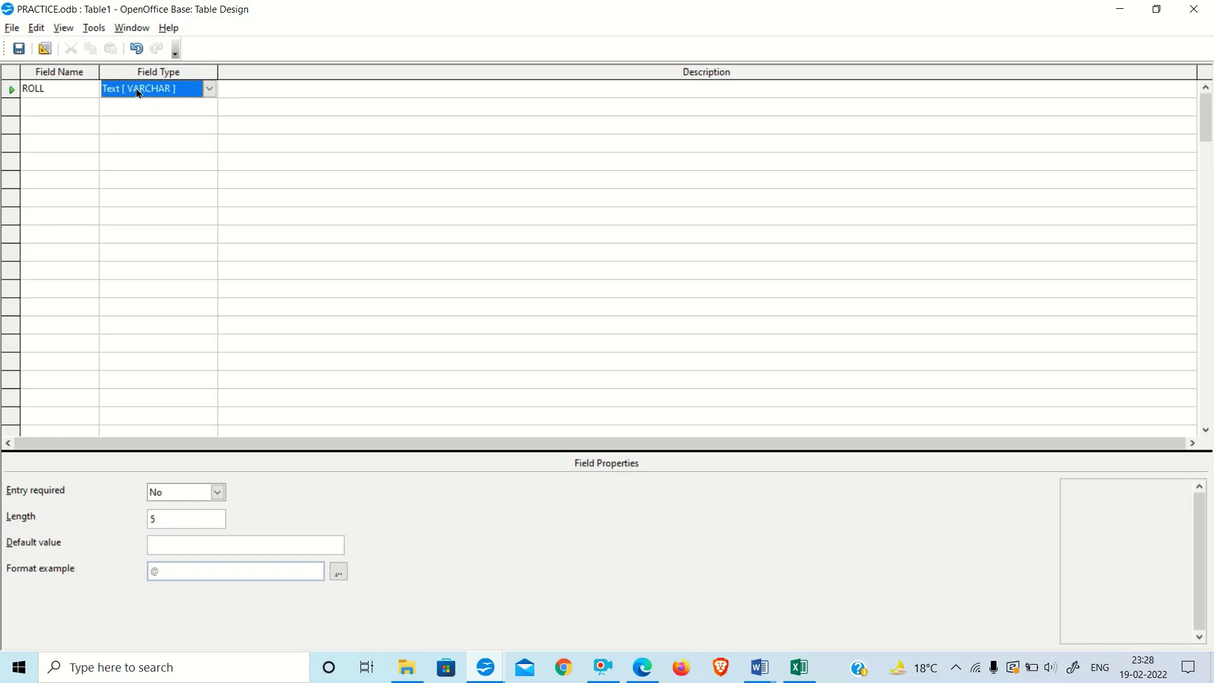
{"action": "scroll", "coordinate": [137, 93], "scroll_direction": "up", "scroll_amount": 14}
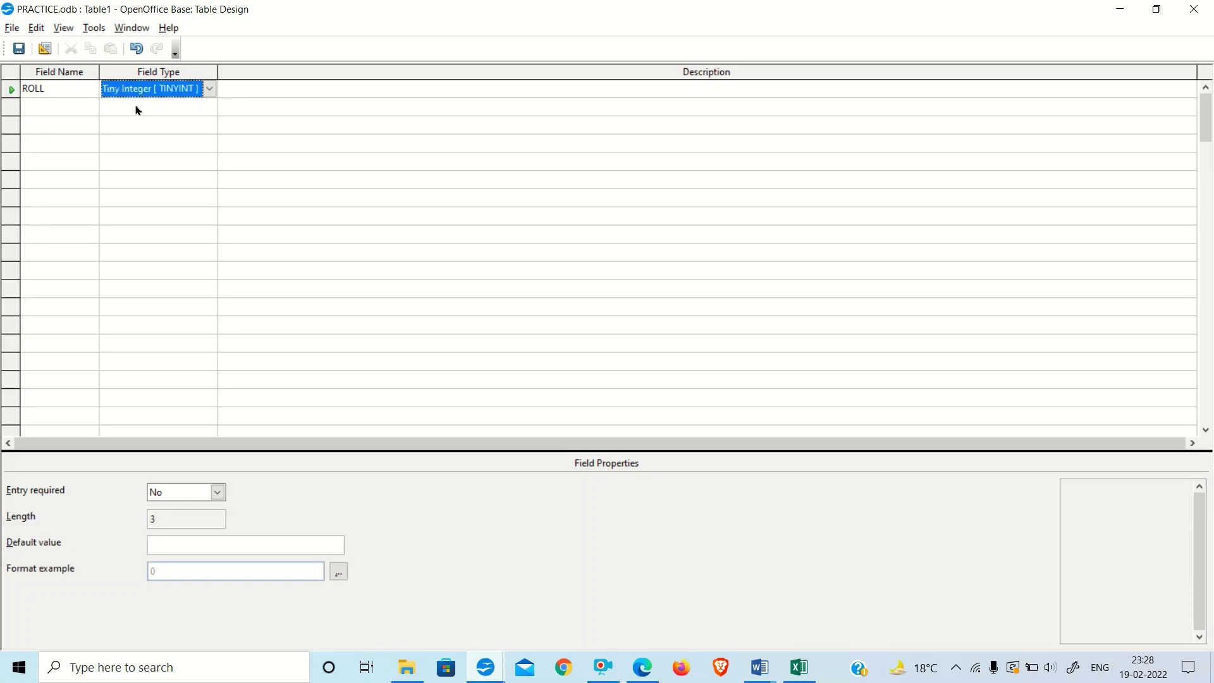
{"action": "left_click", "coordinate": [136, 110]}
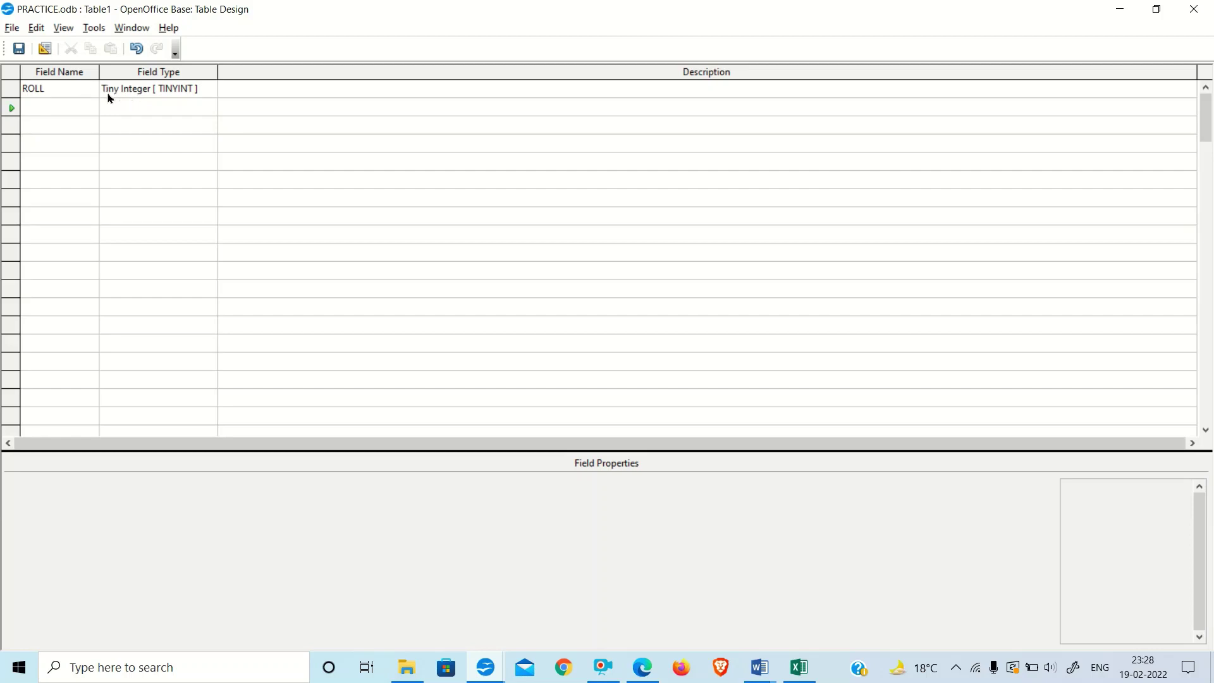
Add NAME and CLASS as the next two fields below ROLL, keeping NAME as Text [ VARCHAR ]
{"action": "left_click", "coordinate": [72, 101]}
{"action": "type", "text": "NAME"}
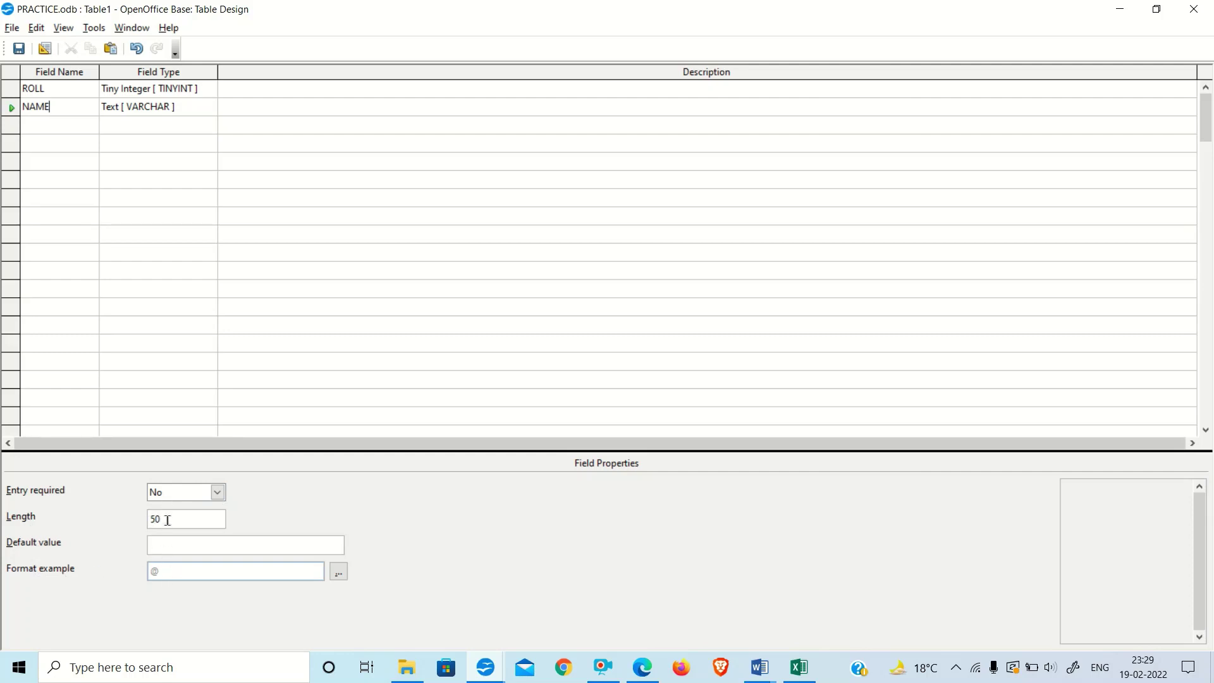
{"action": "left_click", "coordinate": [61, 122]}
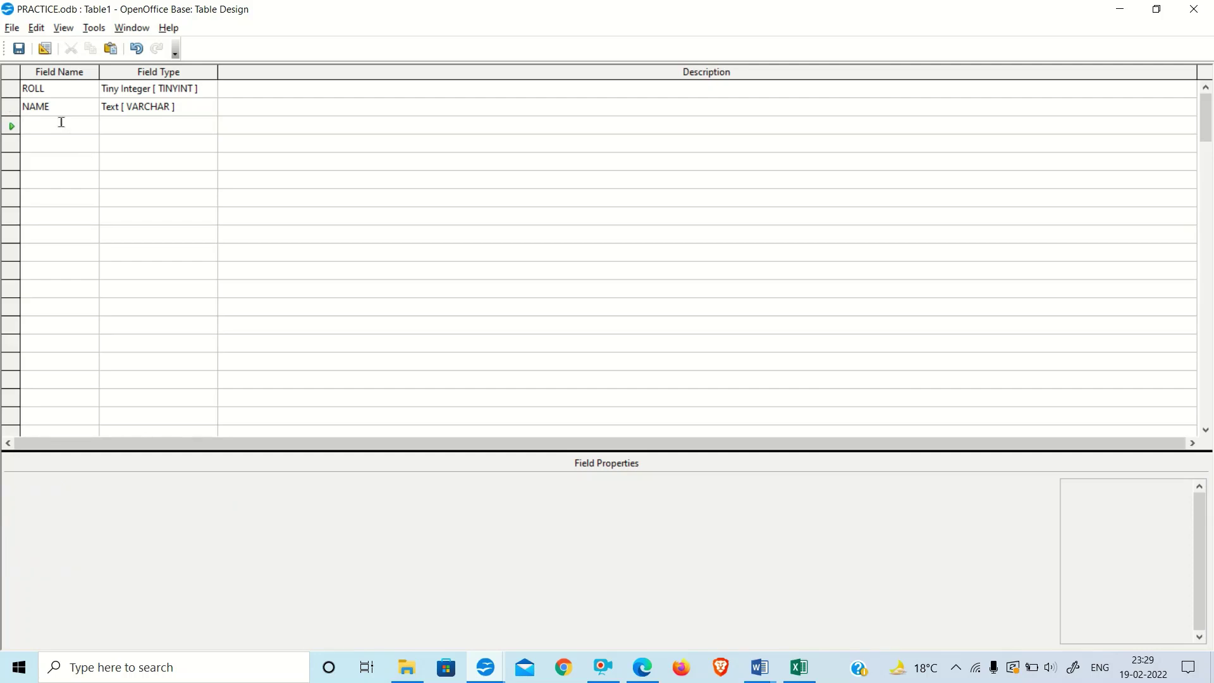
{"action": "type", "text": "CLASS"}
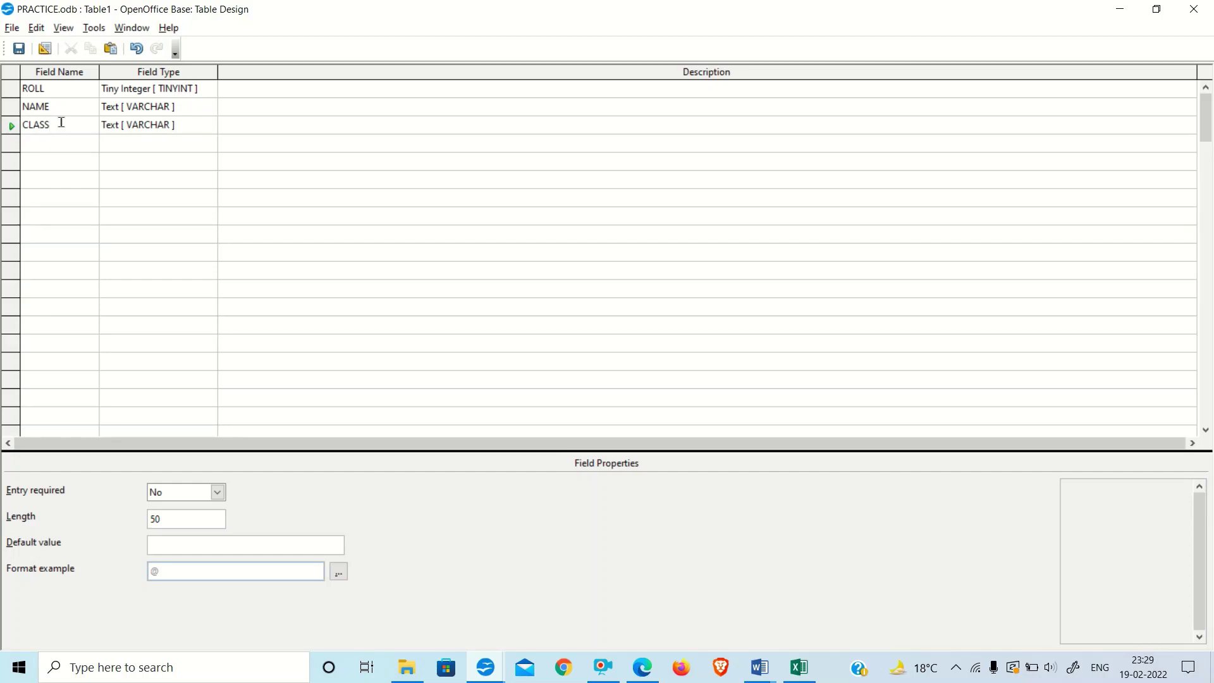
Set the CLASS field's type to Tiny Integer [ TINYINT ] with a default value of 10
{"action": "left_click", "coordinate": [129, 127]}
{"action": "key", "text": "Home"}
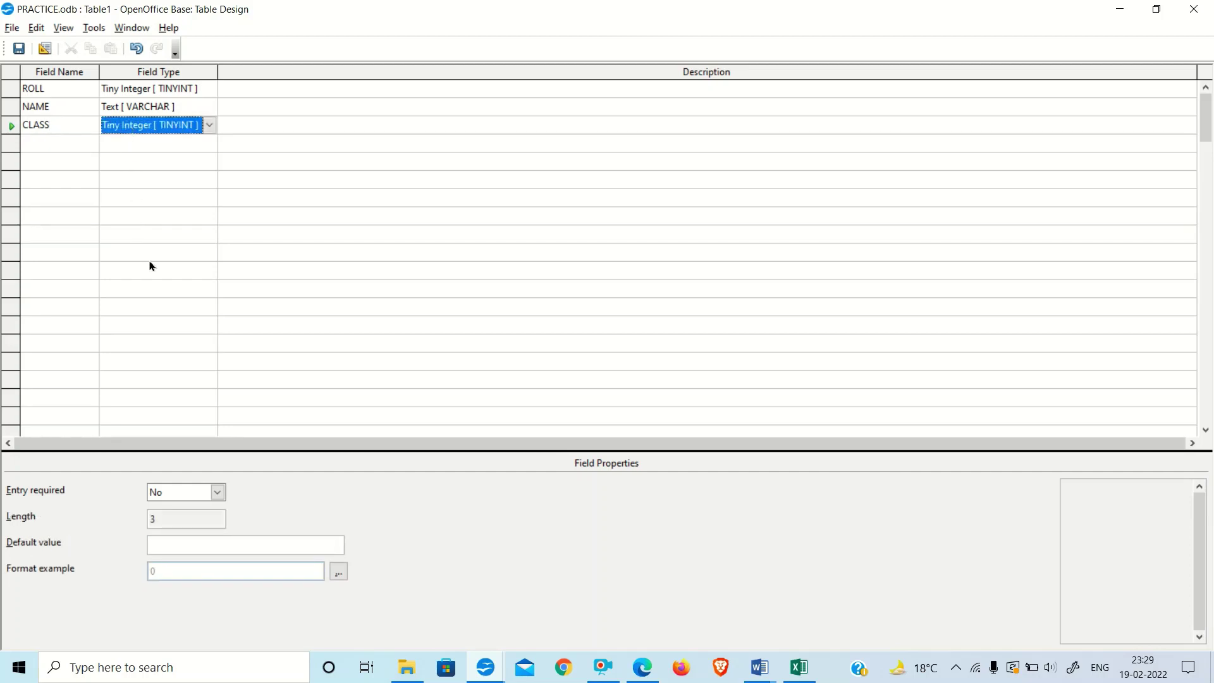
{"action": "left_click", "coordinate": [154, 546]}
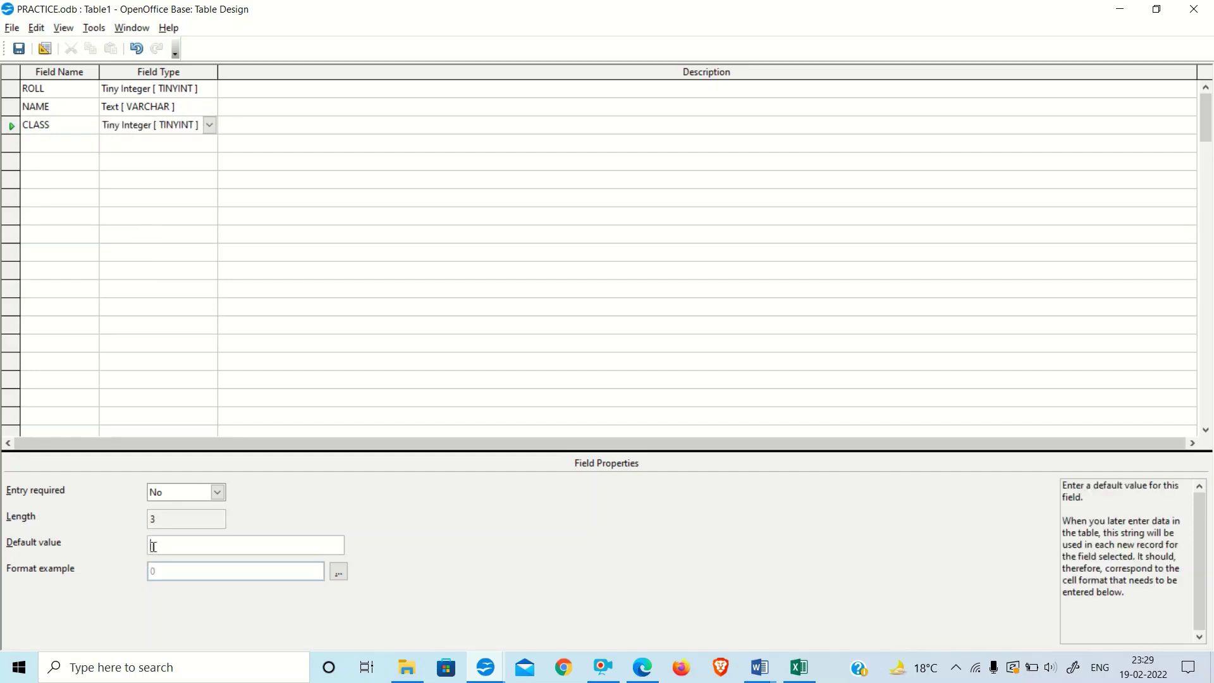
{"action": "type", "text": "10"}
Add a SECTION field below CLASS with type Text (fix) [ CHAR ] and a default value of E
{"action": "left_click", "coordinate": [58, 140]}
{"action": "type", "text": "SECTION"}
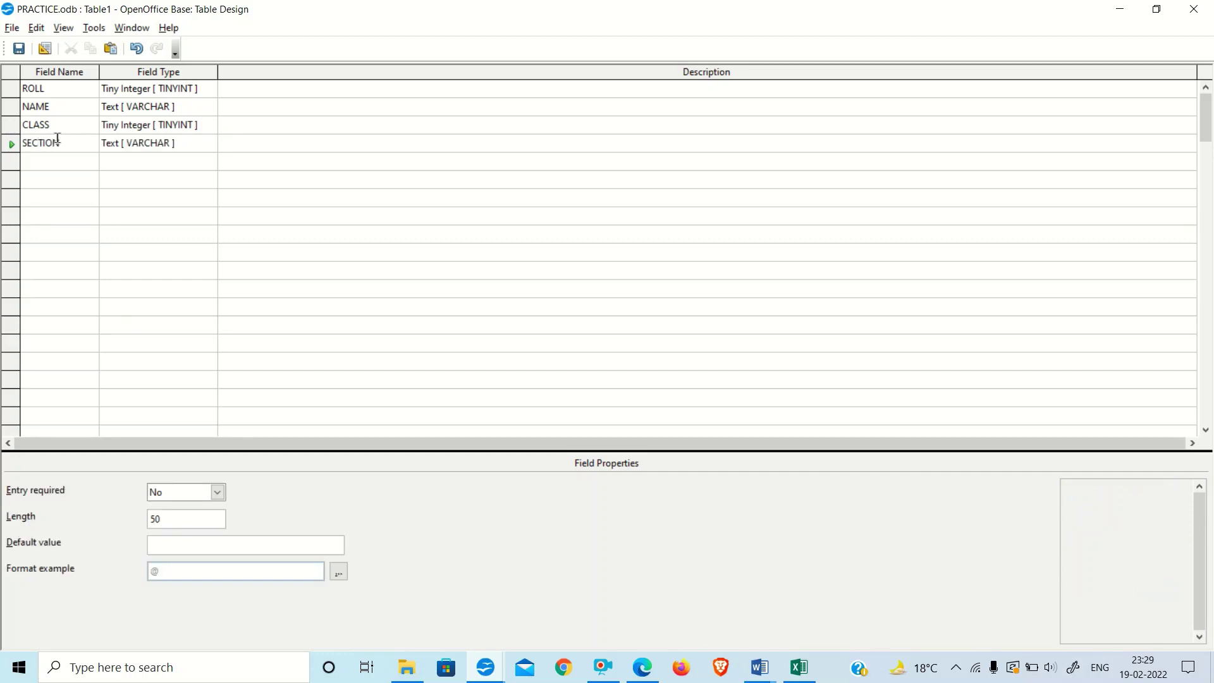
{"action": "left_click", "coordinate": [124, 146]}
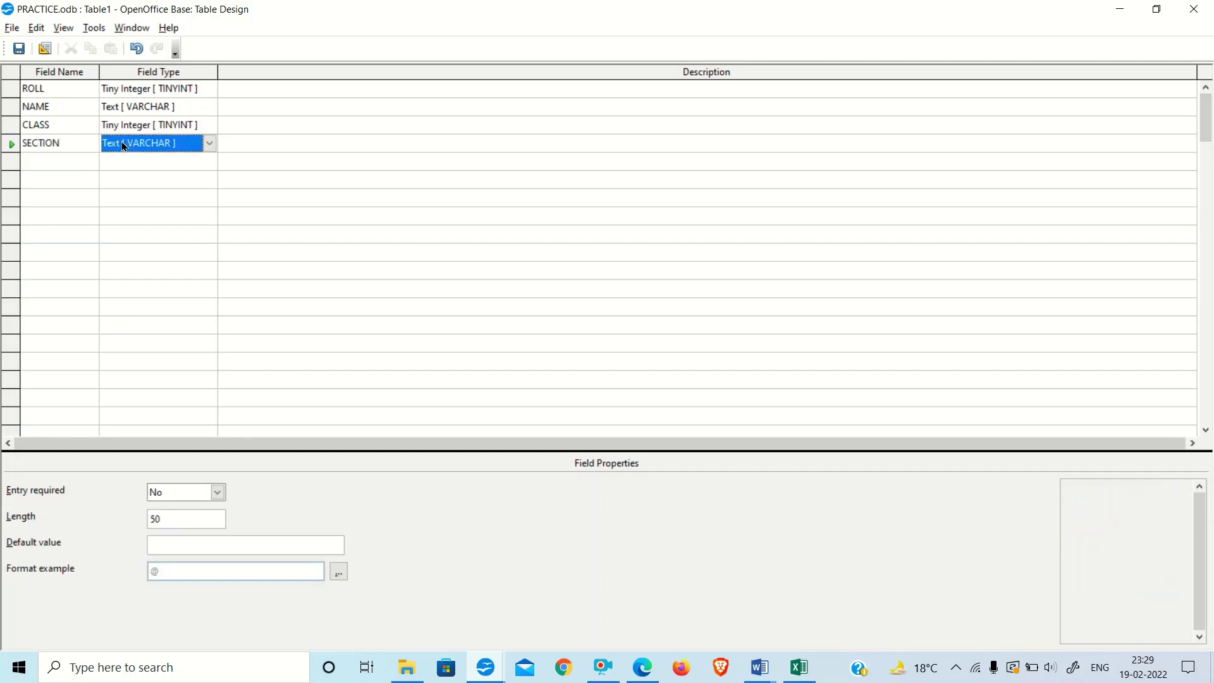
{"action": "scroll", "coordinate": [124, 146], "scroll_direction": "down", "scroll_amount": 4}
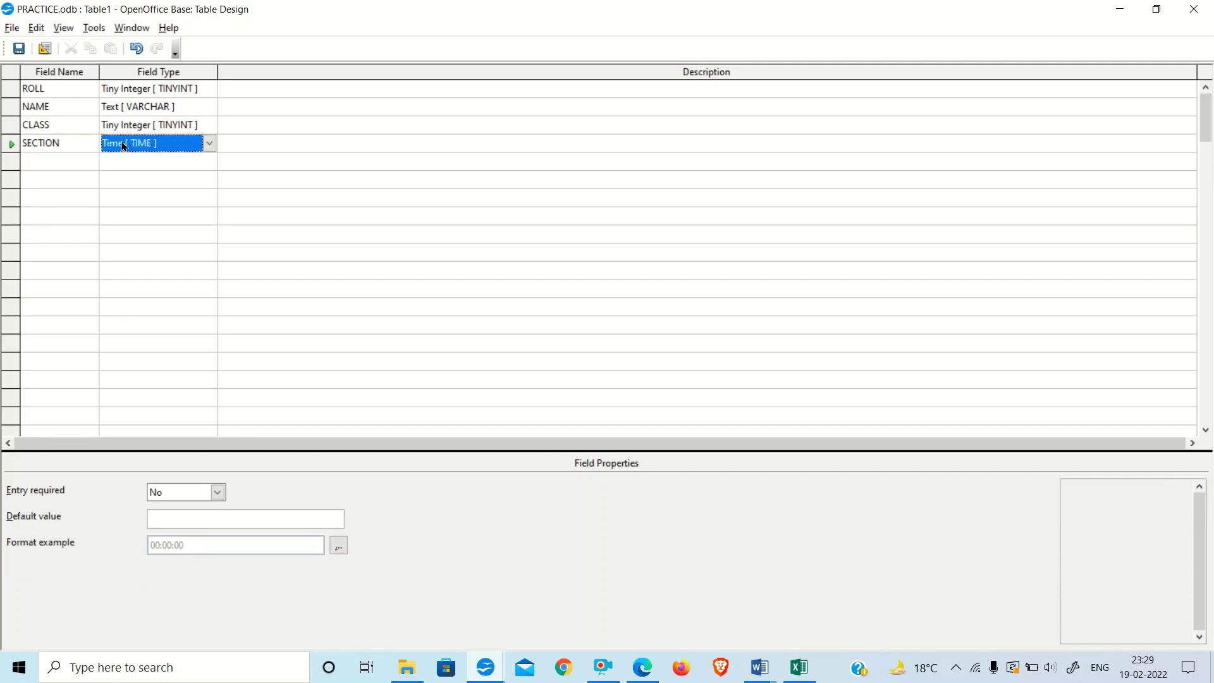
{"action": "key", "text": "t"}
{"action": "key", "text": "t"}
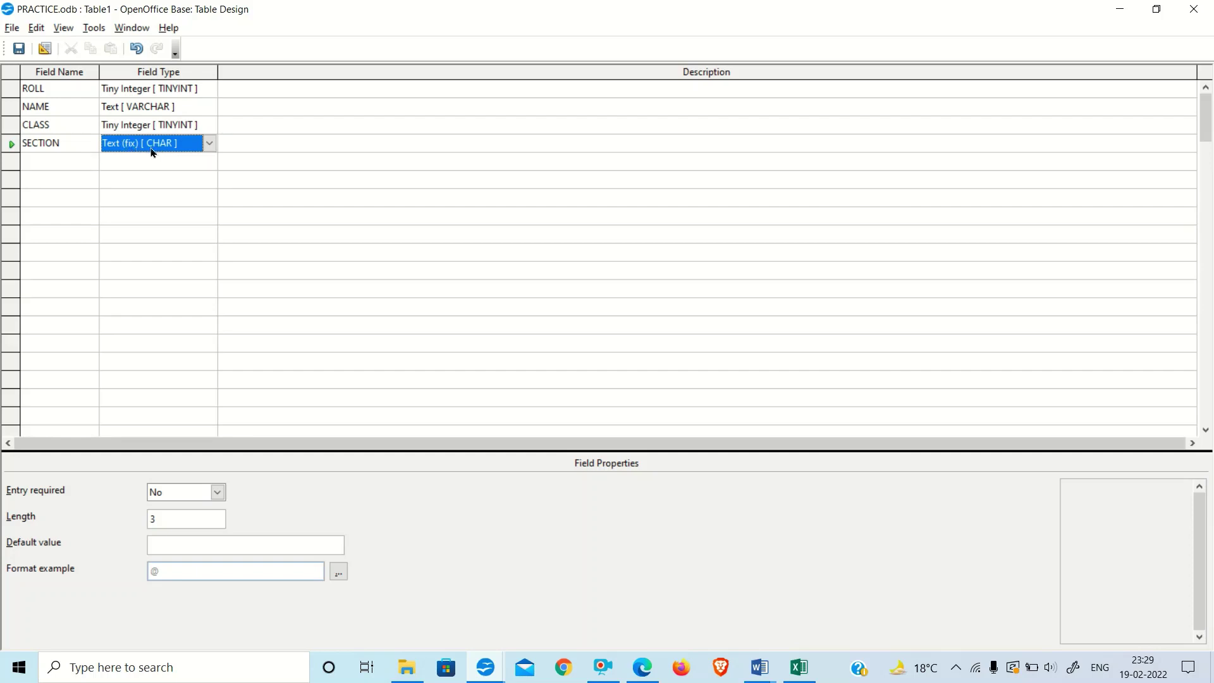
{"action": "left_click", "coordinate": [163, 545]}
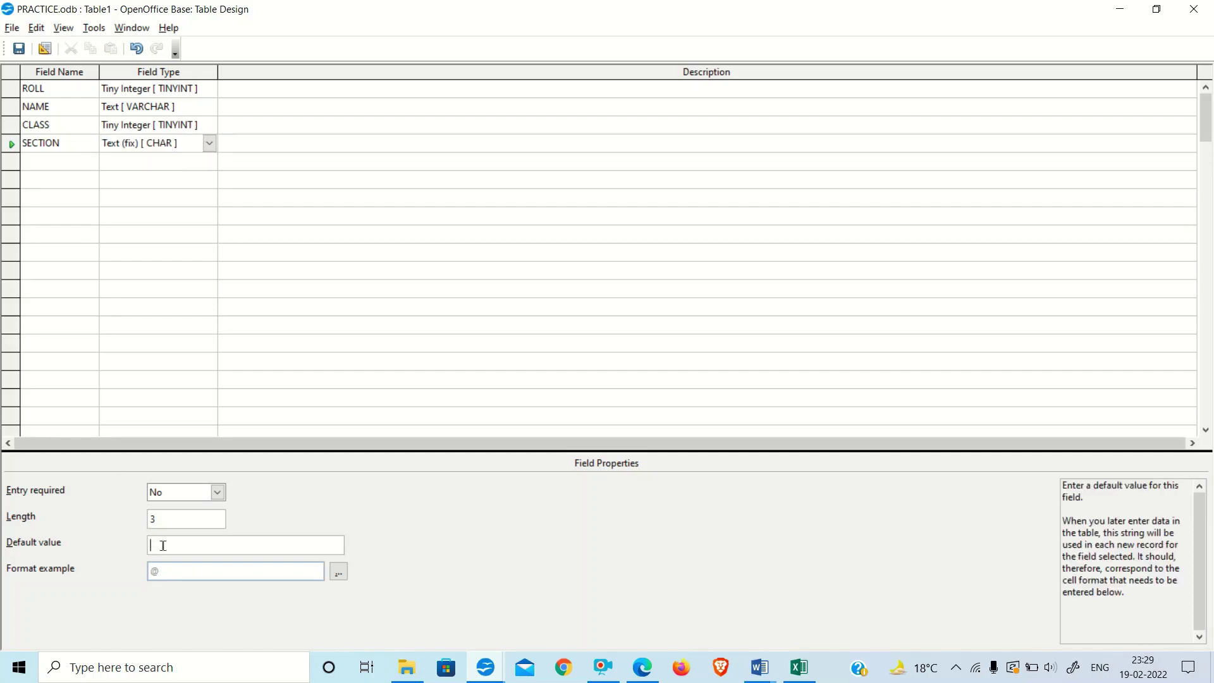
{"action": "type", "text": "E"}
Add an ADDRESS field below SECTION, keeping Text [ VARCHAR ] and setting its length to 100
{"action": "left_click", "coordinate": [59, 162]}
{"action": "type", "text": "ADDRESS"}
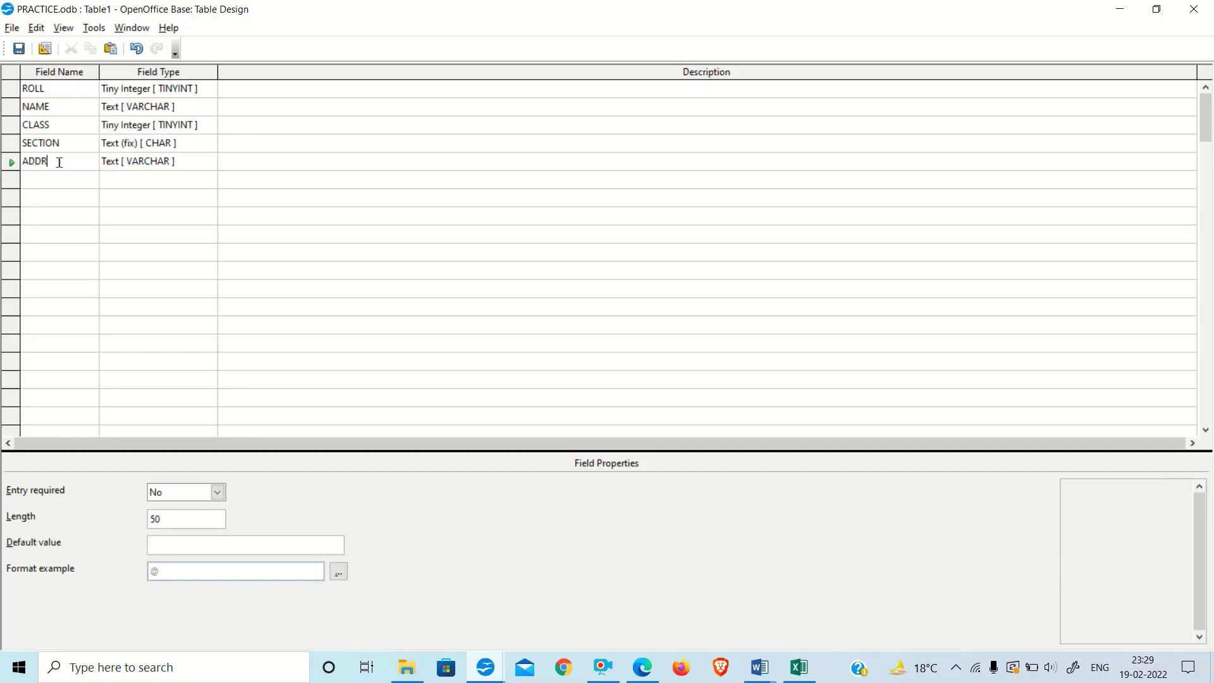
{"action": "left_click", "coordinate": [145, 163]}
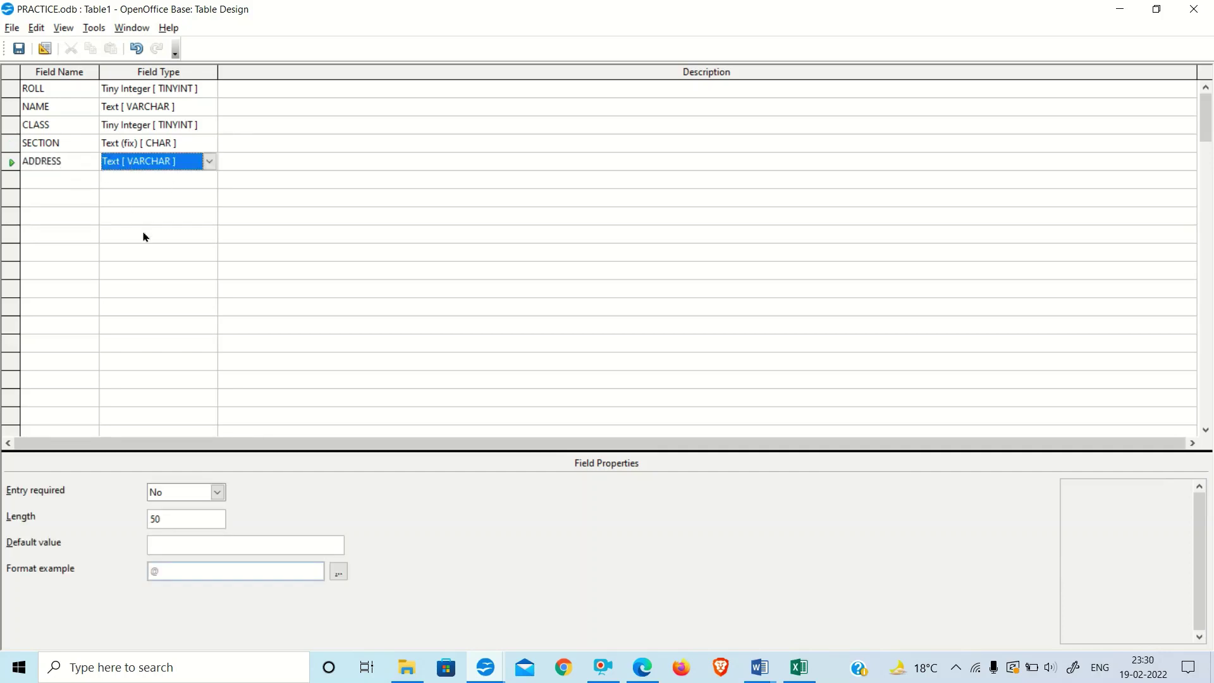
{"action": "left_click_drag", "start_coordinate": [168, 518], "coordinate": [137, 520]}
{"action": "type", "text": "100"}
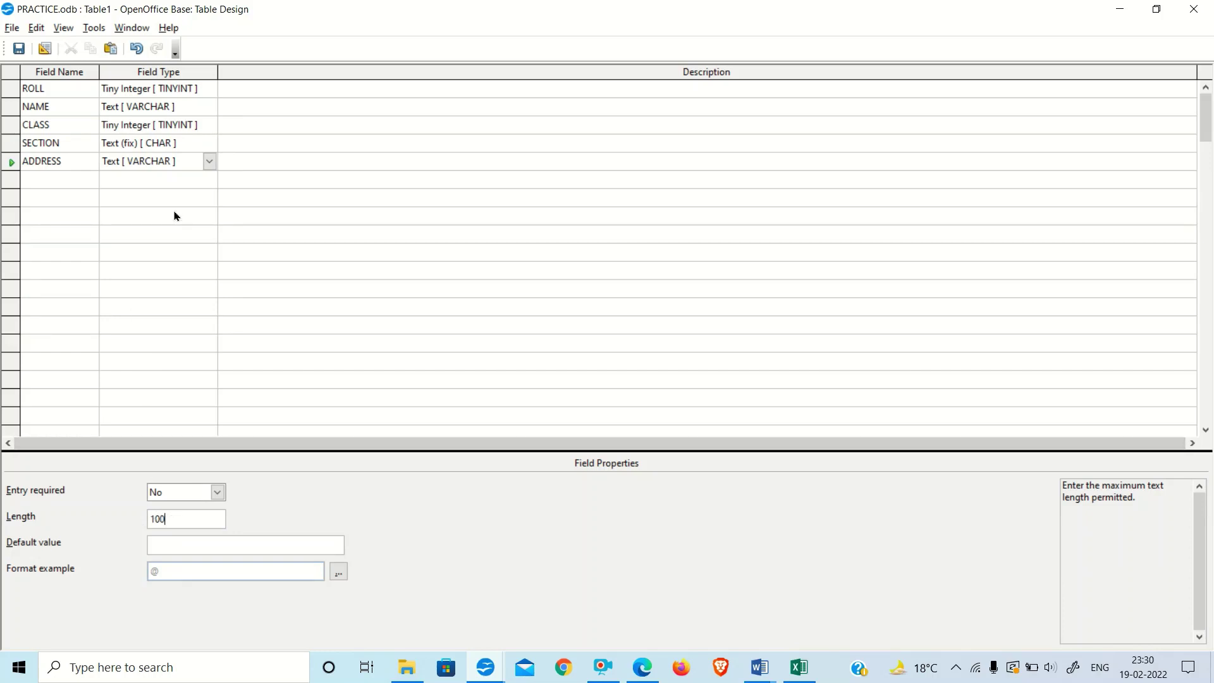
Add a DOB field below ADDRESS and set its type to Date [ DATE ]
{"action": "left_click", "coordinate": [82, 180]}
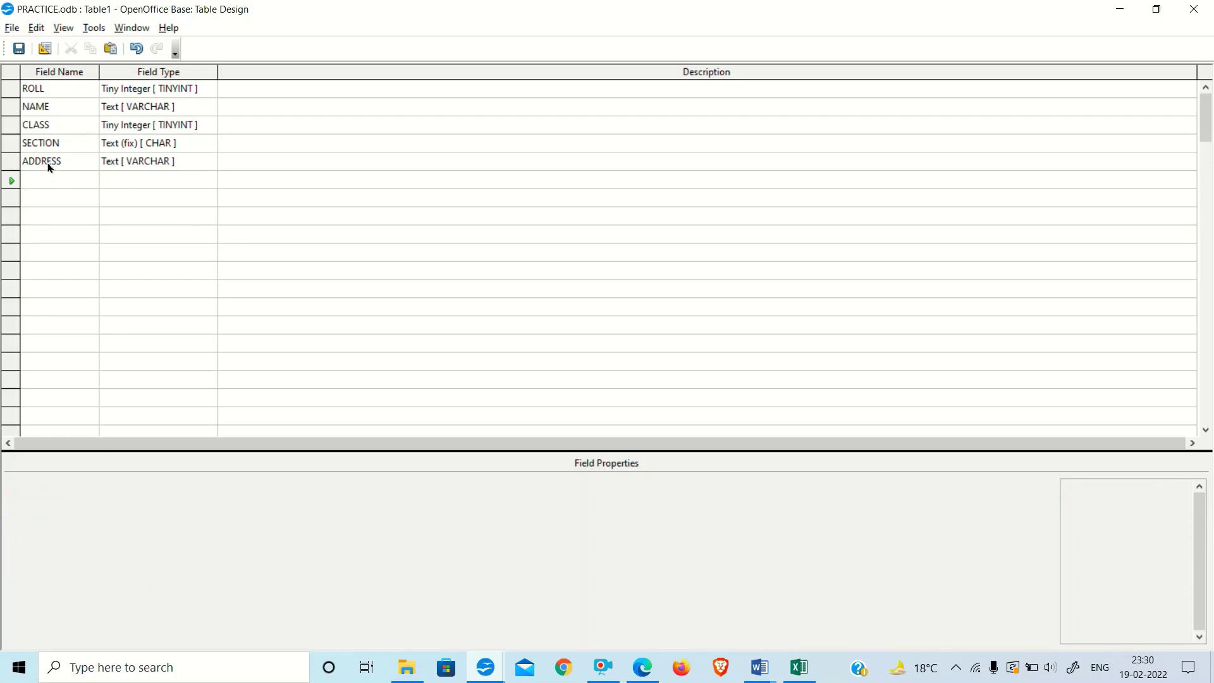
{"action": "type", "text": "DOB"}
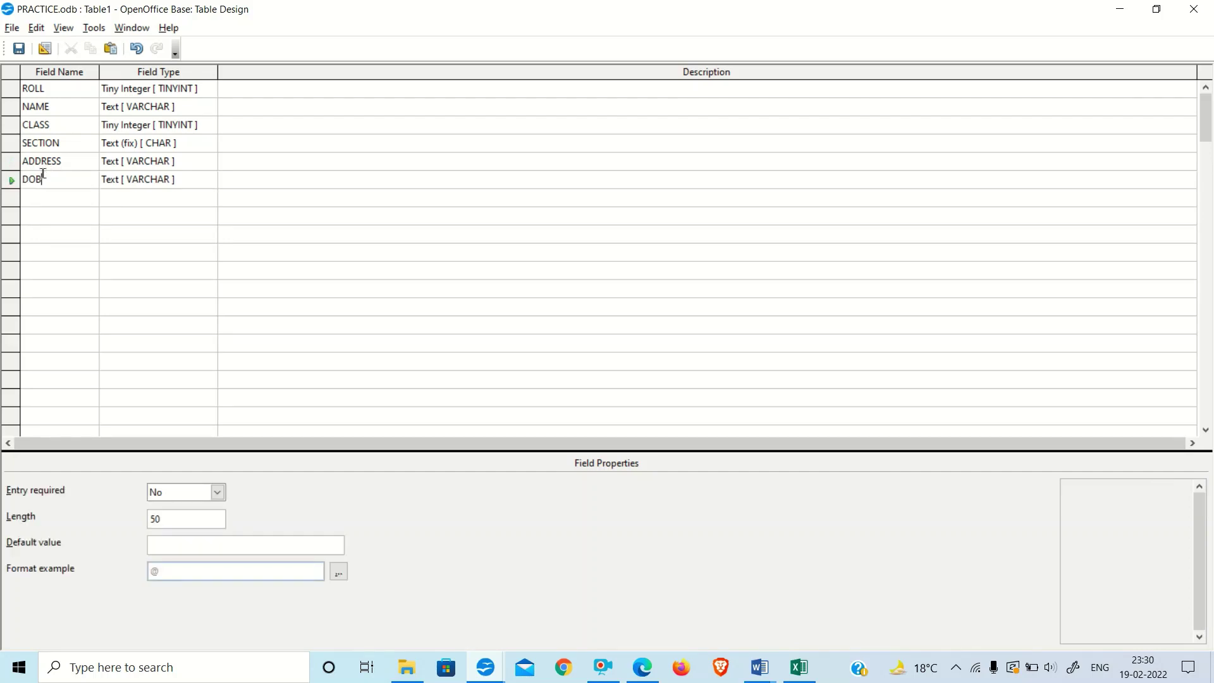
{"action": "left_click", "coordinate": [125, 180]}
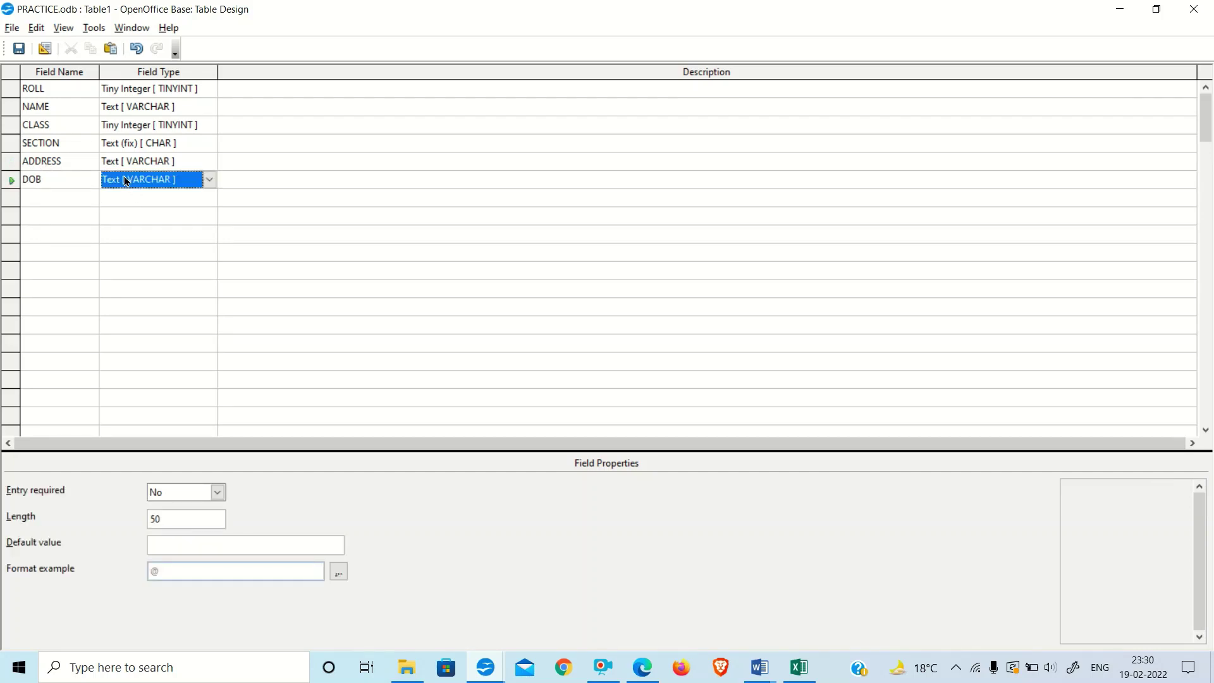
{"action": "key", "text": "d"}
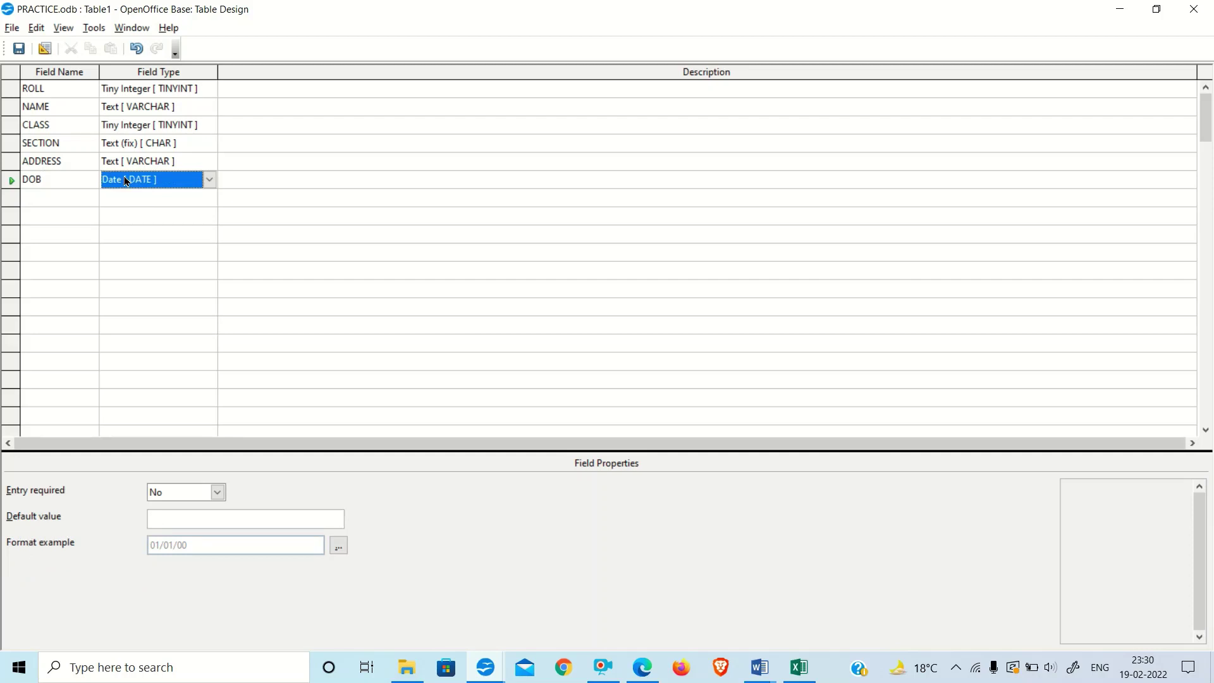
Try the Date/Time [ TIMESTAMP ], Text [ VARCHAR ] and Time [ TIME ] types on DOB and return it to Date [ DATE ]
{"action": "key", "text": "d"}
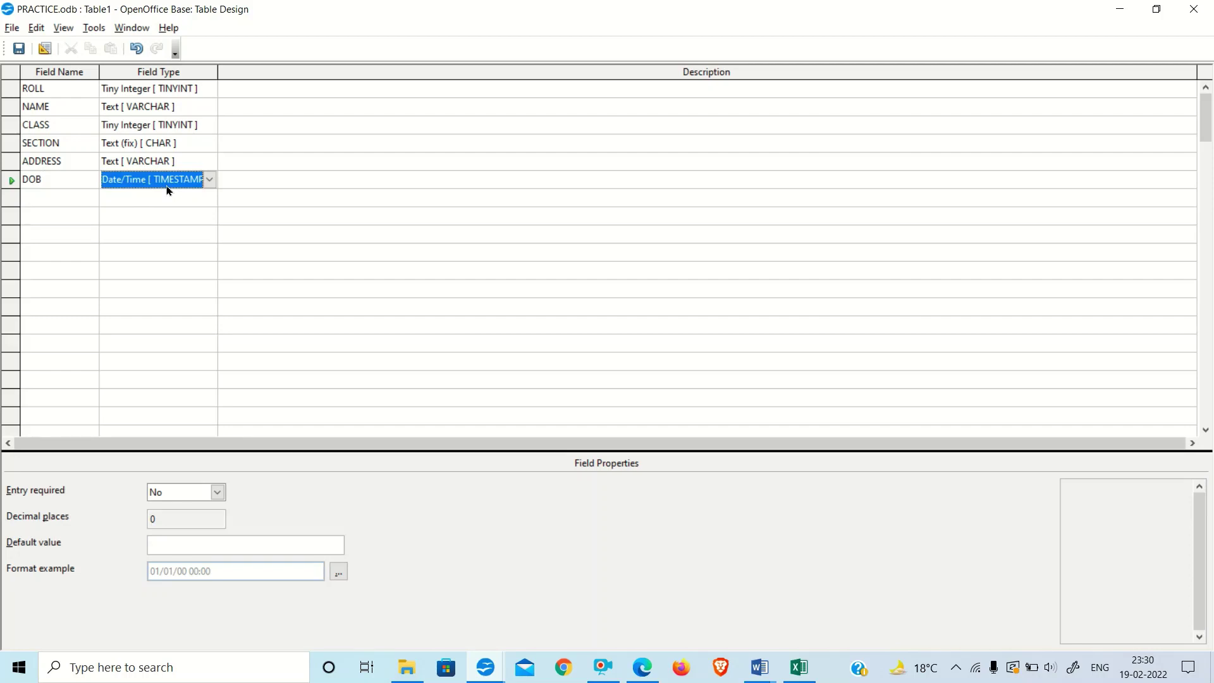
{"action": "key", "text": "t"}
{"action": "key", "text": "t"}
{"action": "key", "text": "t"}
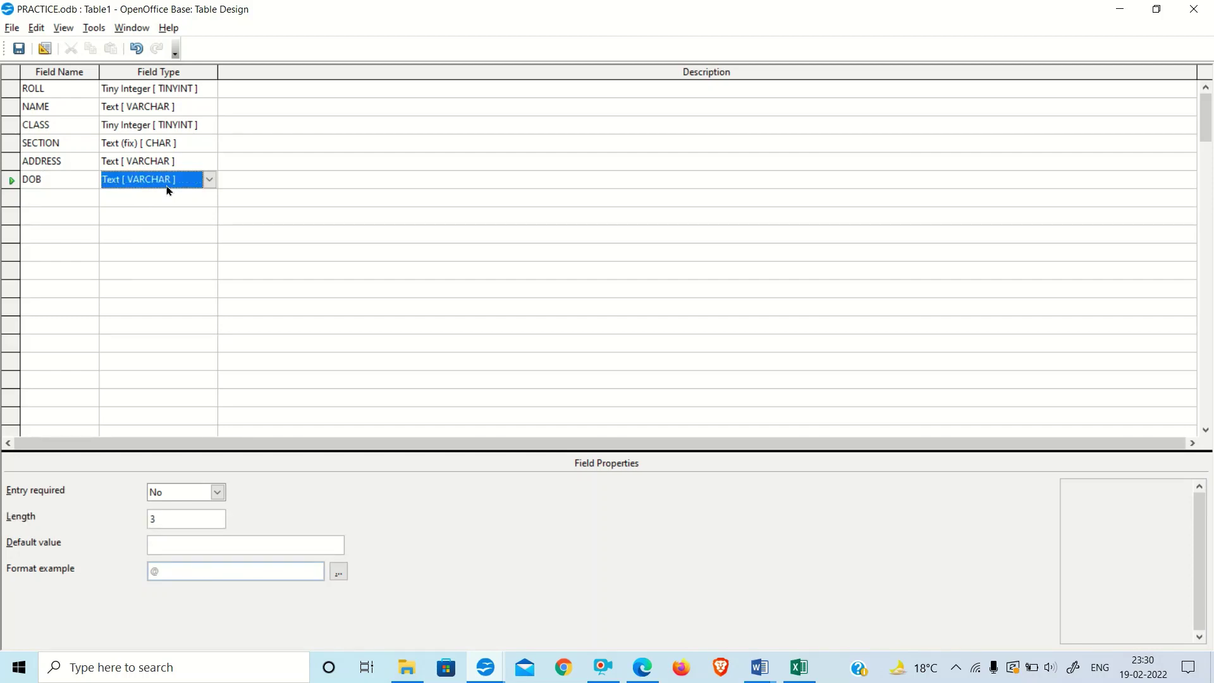
{"action": "key", "text": "t"}
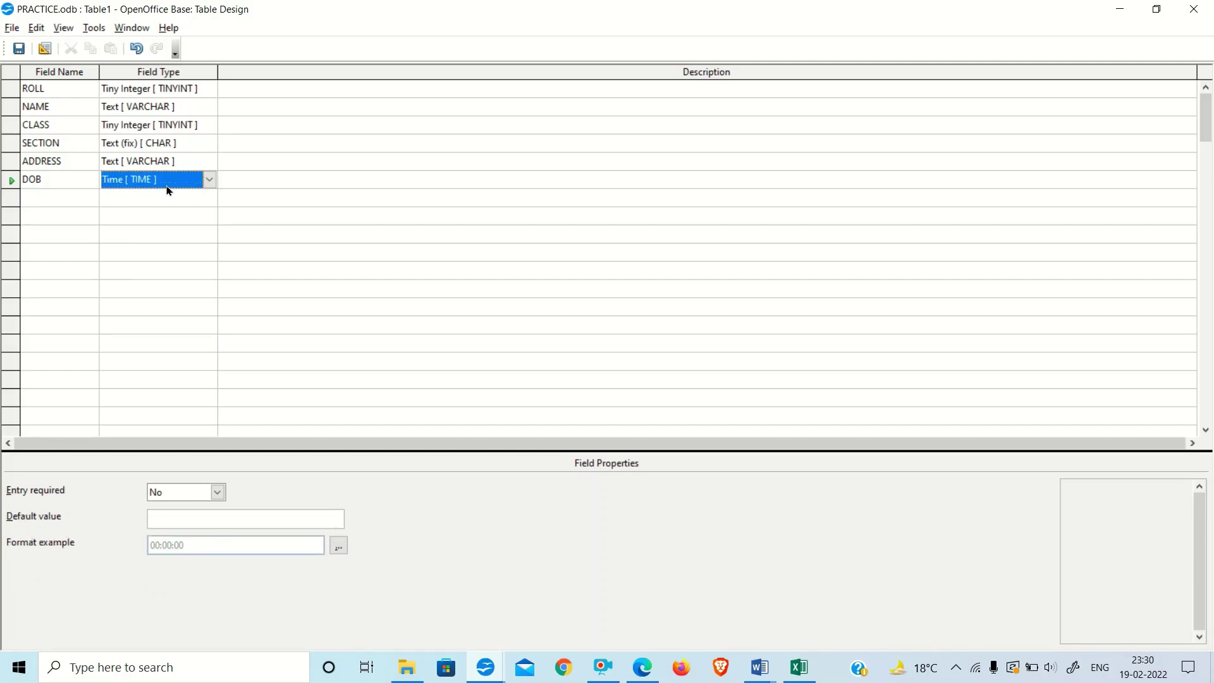
{"action": "key", "text": "d"}
{"action": "key", "text": "d"}
{"action": "key", "text": "d"}
{"action": "left_click", "coordinate": [140, 184]}
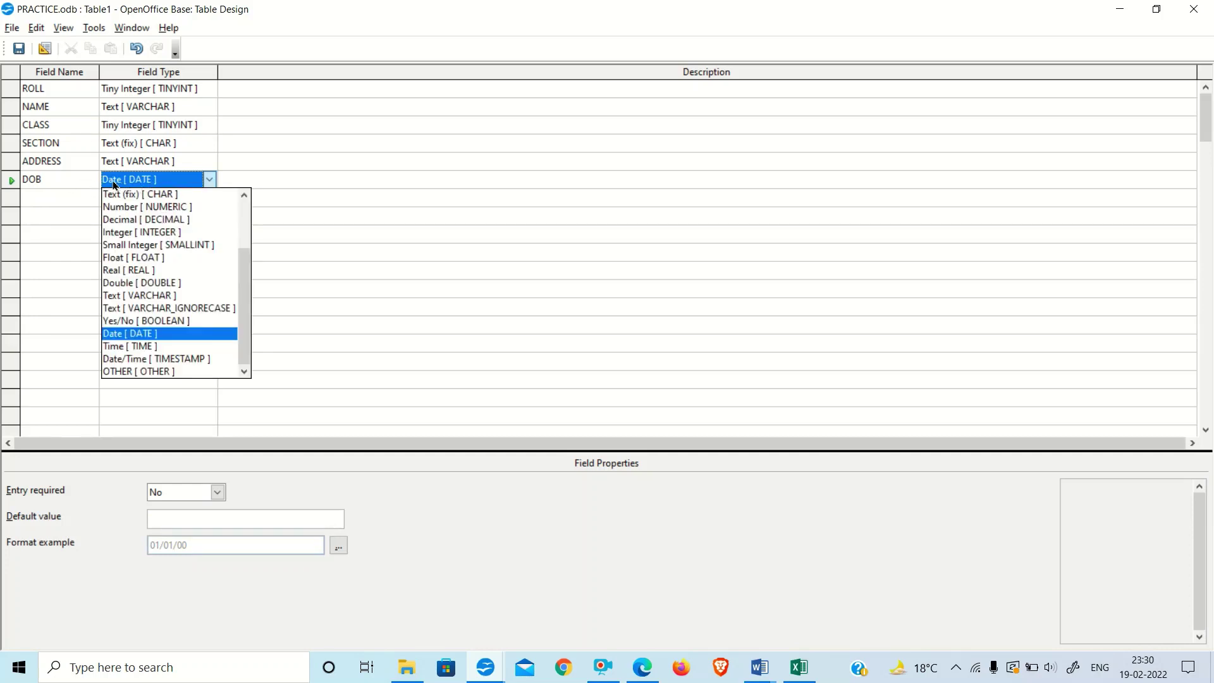
{"action": "left_click", "coordinate": [135, 182]}
Add a MARKS field below DOB and set its type to Decimal [ DECIMAL ]
{"action": "left_click", "coordinate": [77, 198]}
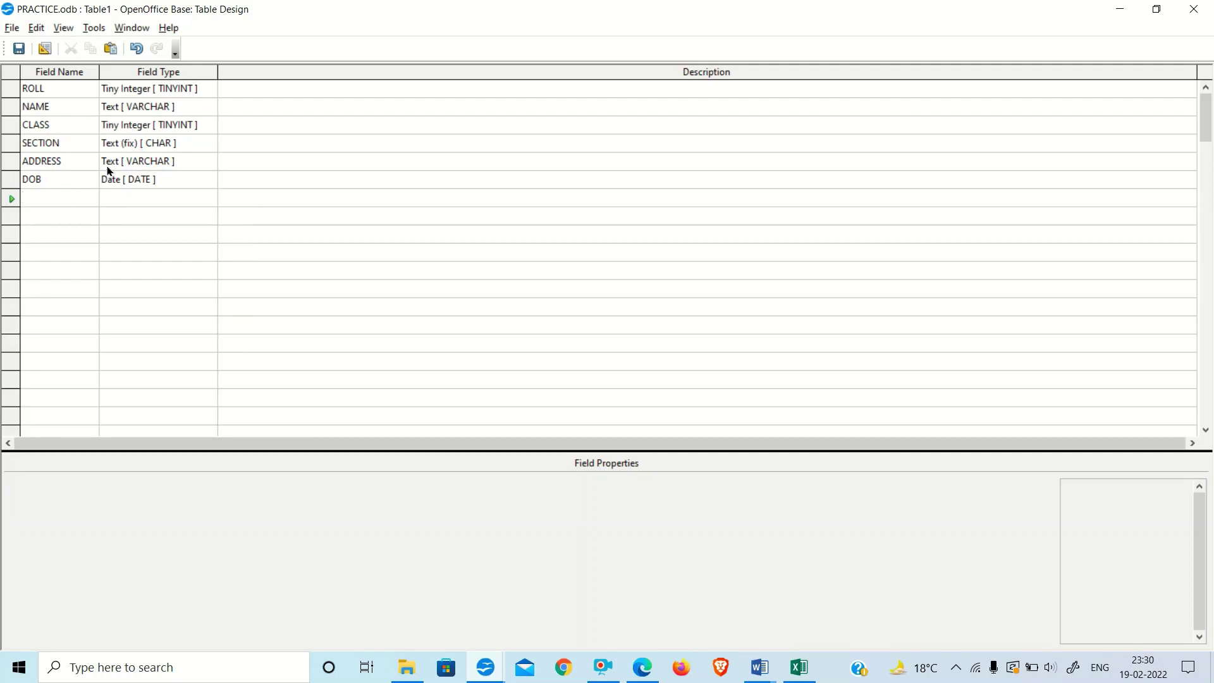
{"action": "type", "text": "MARKS"}
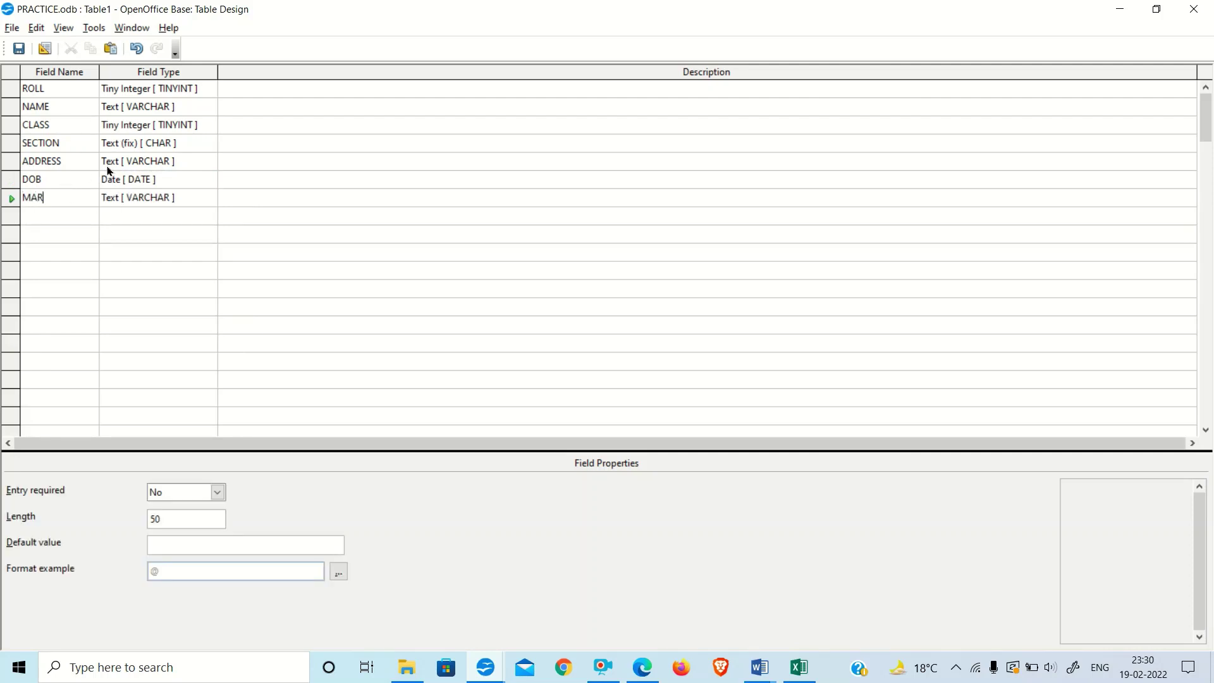
{"action": "left_click", "coordinate": [158, 196]}
{"action": "key", "text": "d"}
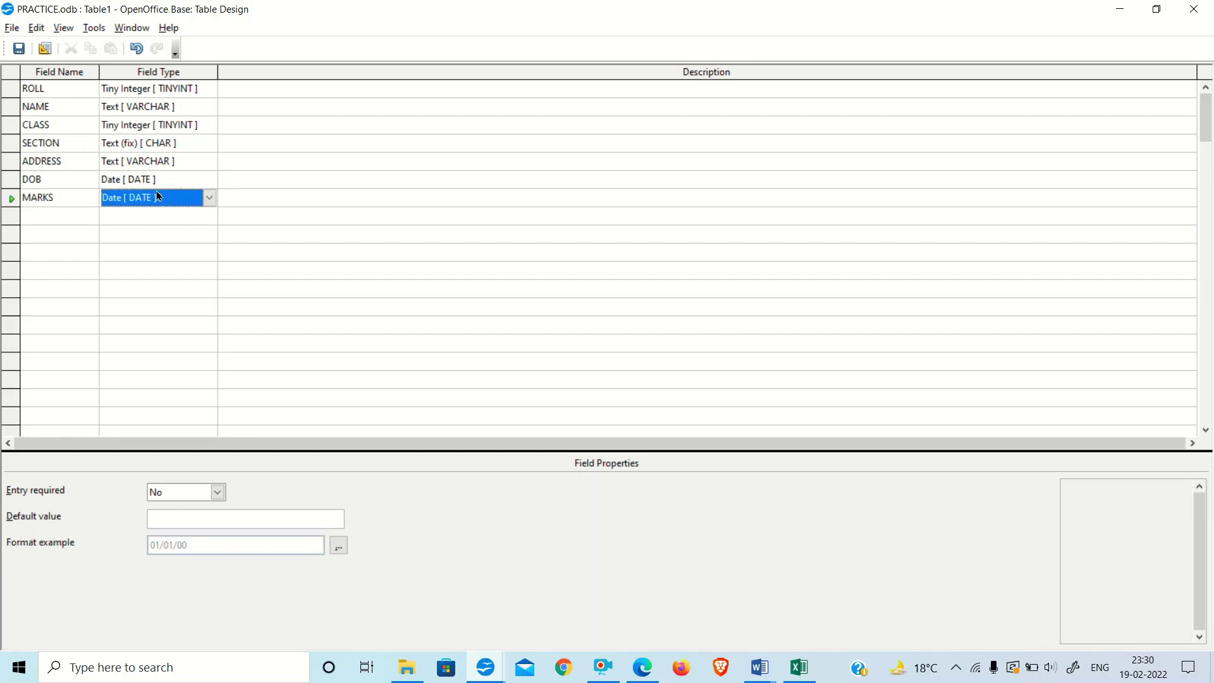
{"action": "key", "text": "d"}
{"action": "key", "text": "d"}
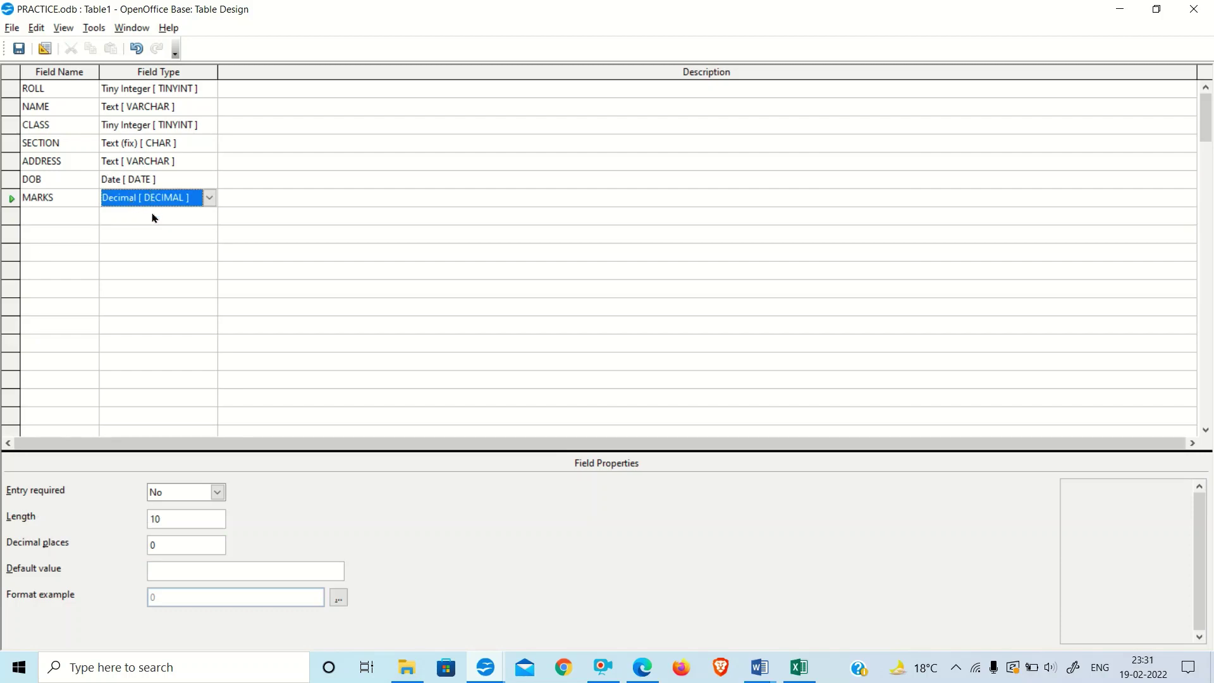
{"action": "left_click", "coordinate": [150, 217]}
{"action": "left_click", "coordinate": [133, 198]}
Set the number of decimal places for the MARKS field to 2
{"action": "left_click", "coordinate": [171, 543]}
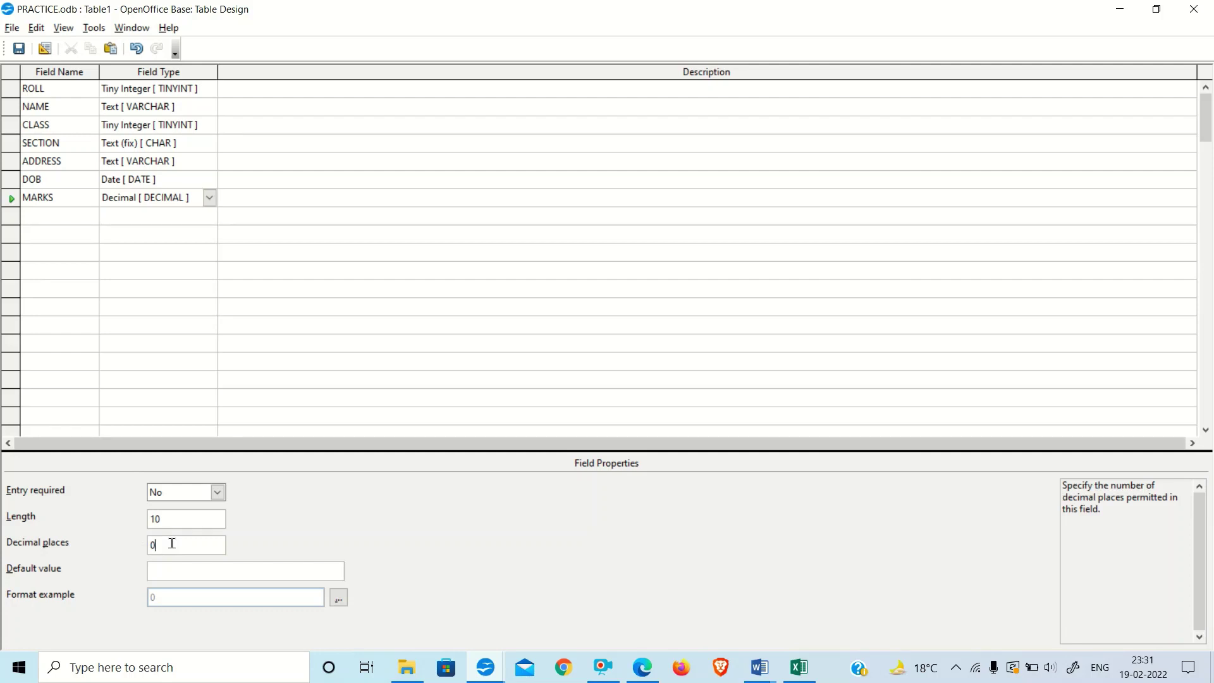
{"action": "key", "text": "BackSpace"}
{"action": "type", "text": "0"}
{"action": "type", "text": "2"}
Make the ROLL field the table's primary key
{"action": "left_click", "coordinate": [8, 92]}
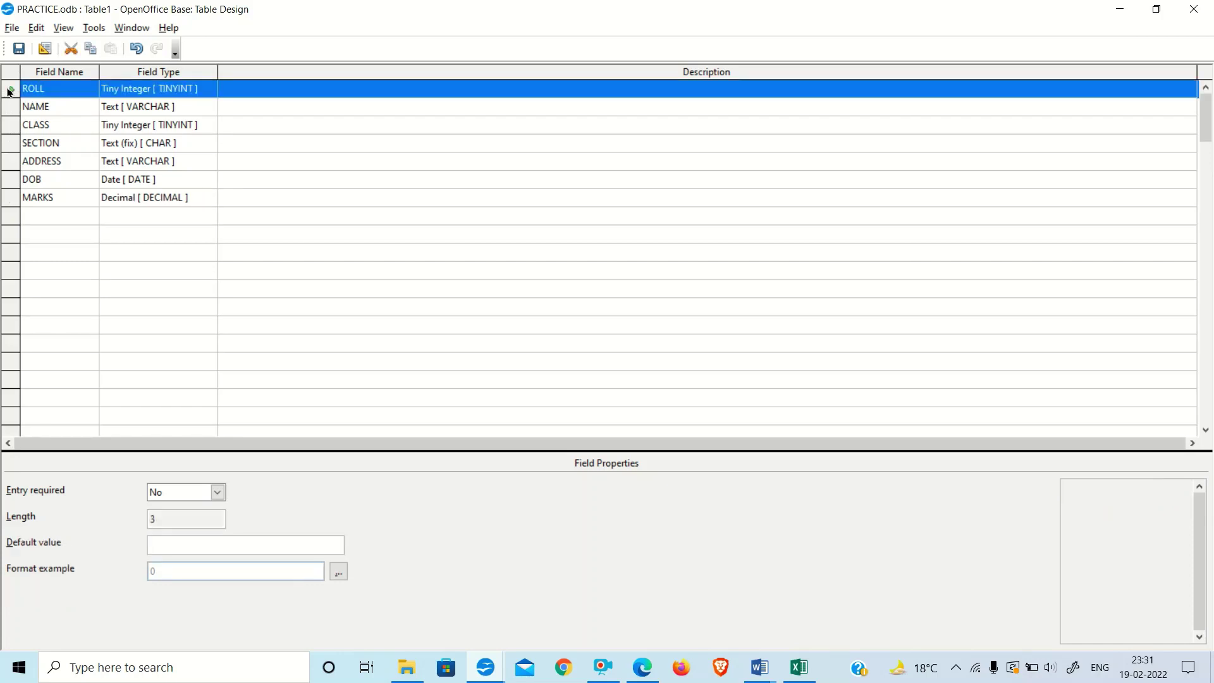
{"action": "right_click", "coordinate": [7, 92]}
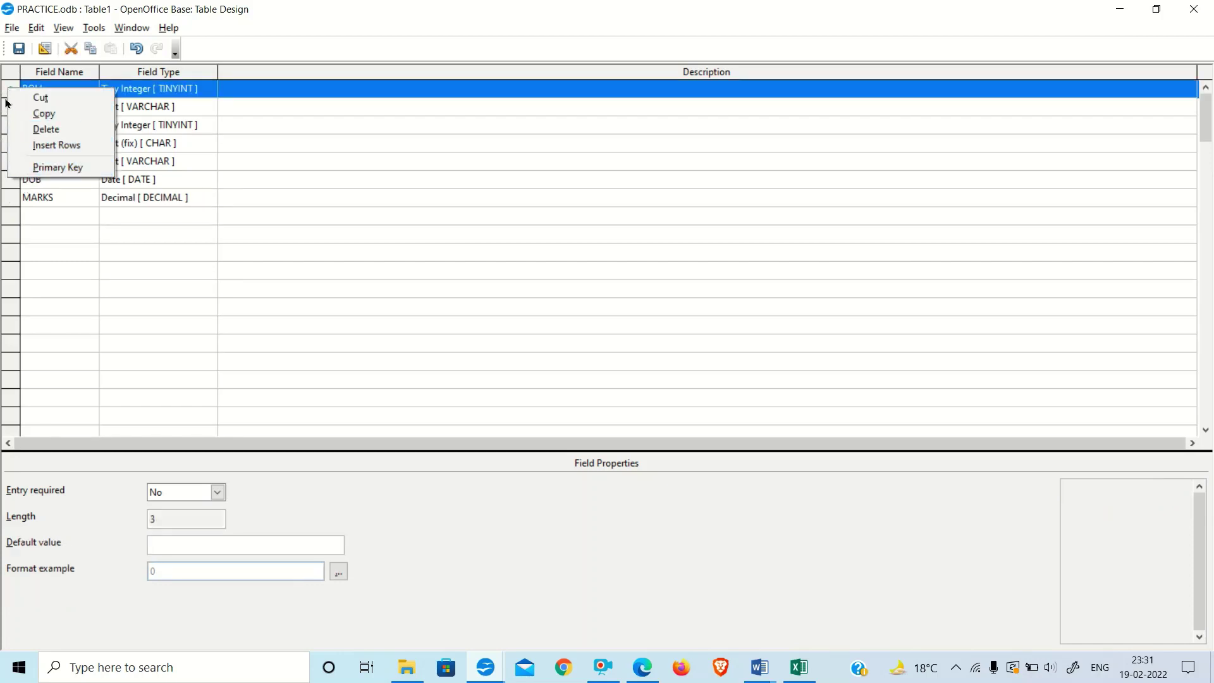
{"action": "left_click", "coordinate": [63, 168]}
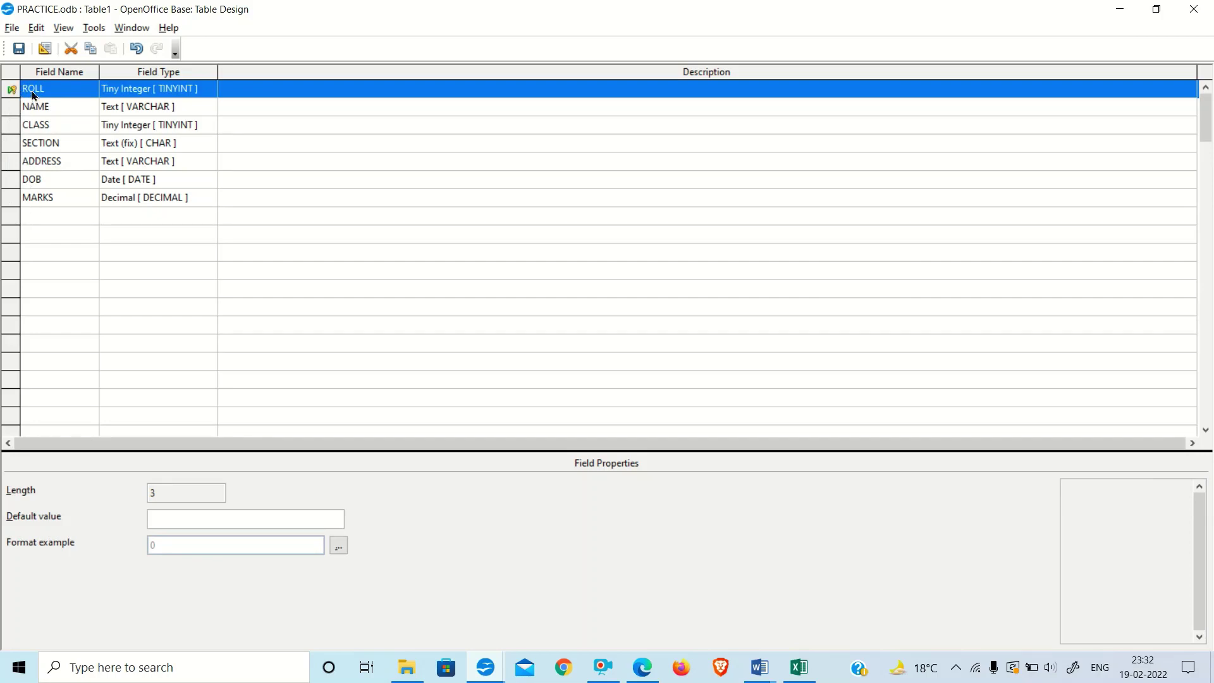
Save the table under the name STUDENT and close its design window
{"action": "left_click", "coordinate": [19, 49]}
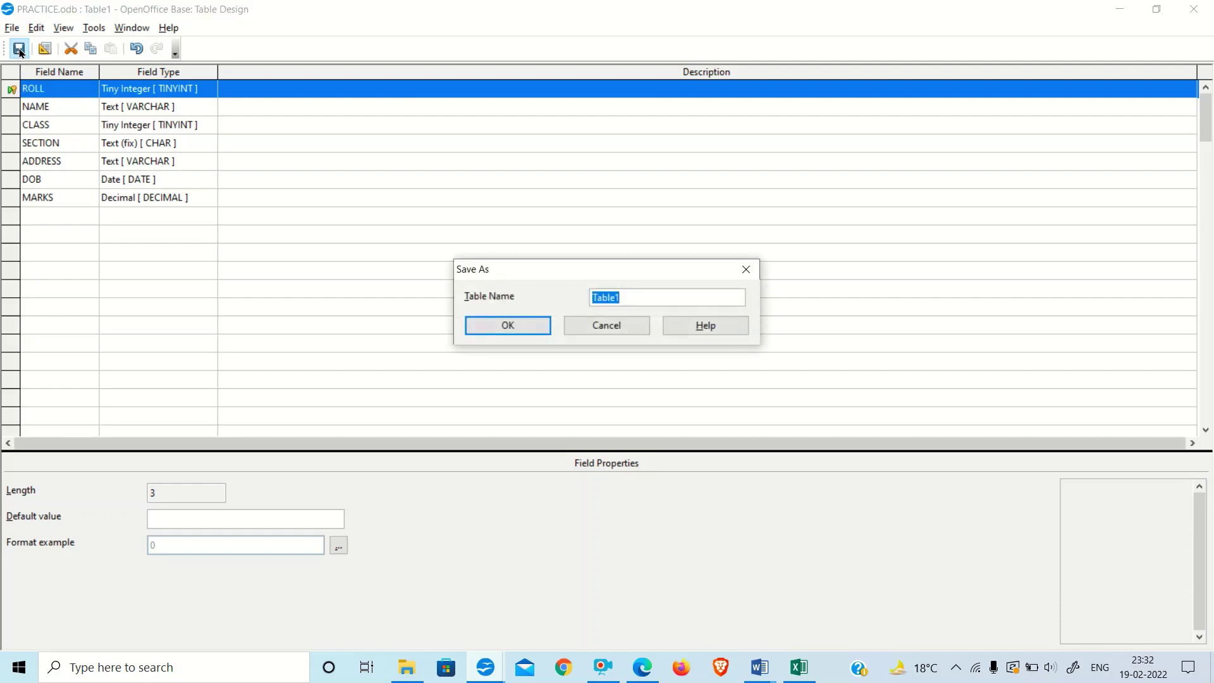
{"action": "type", "text": "STUDENT"}
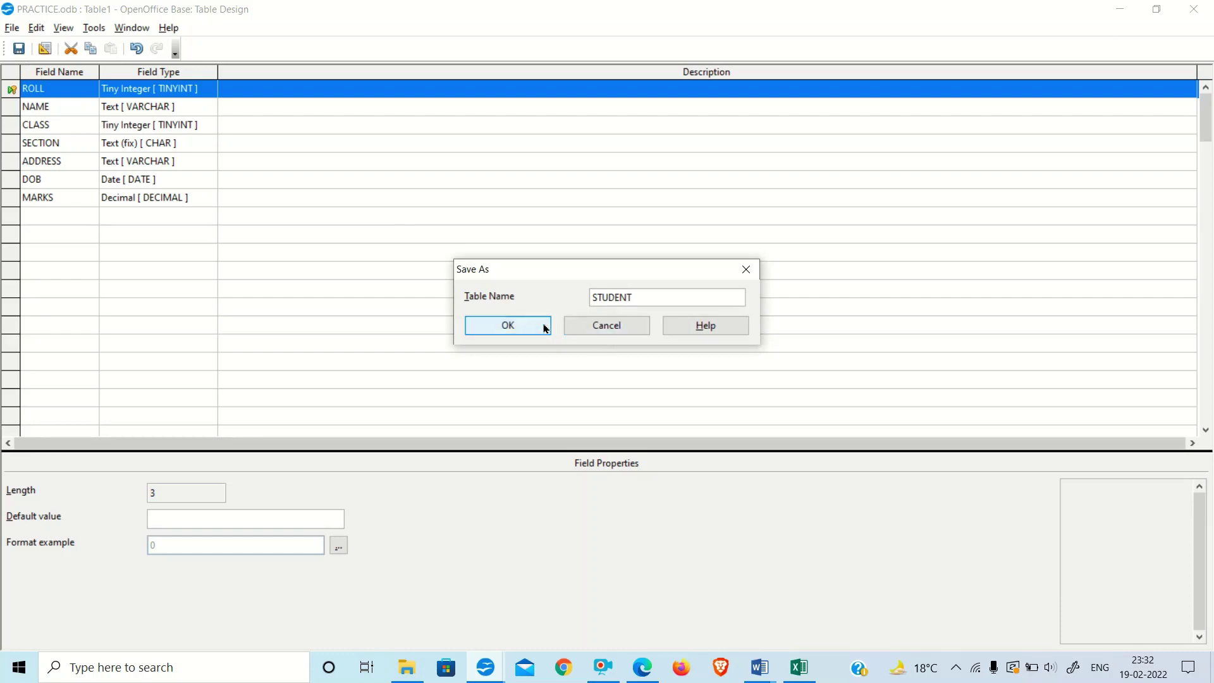
{"action": "left_click", "coordinate": [515, 325]}
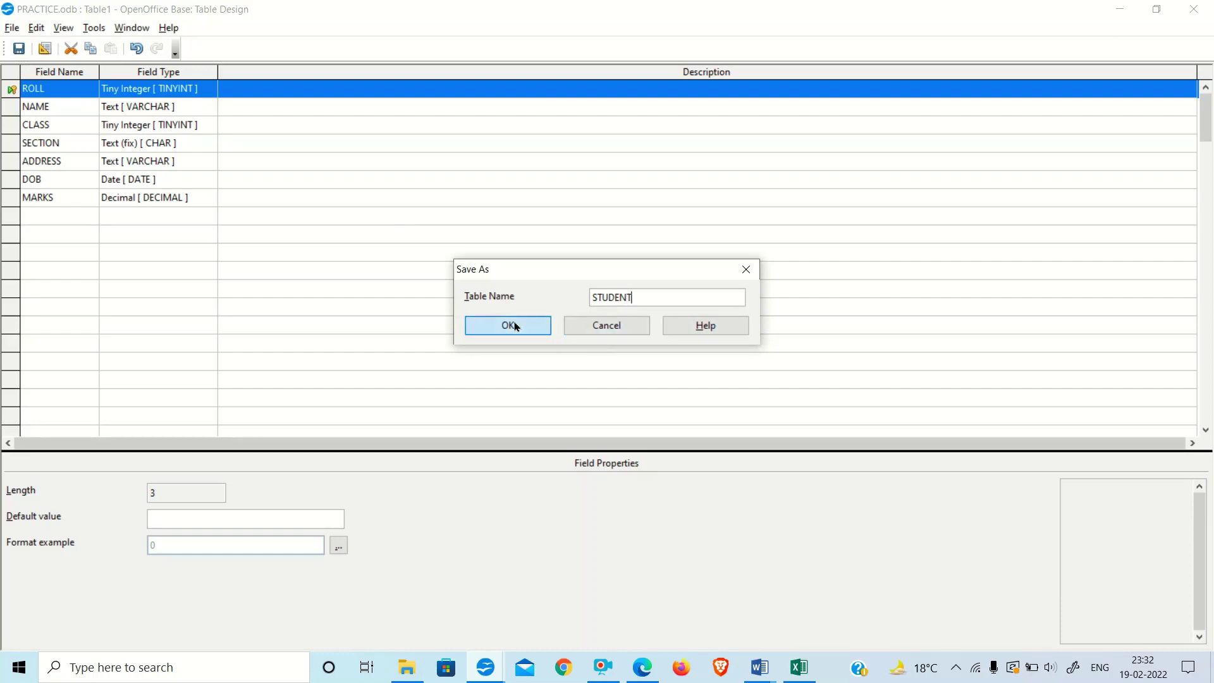
{"action": "left_click", "coordinate": [1193, 8]}
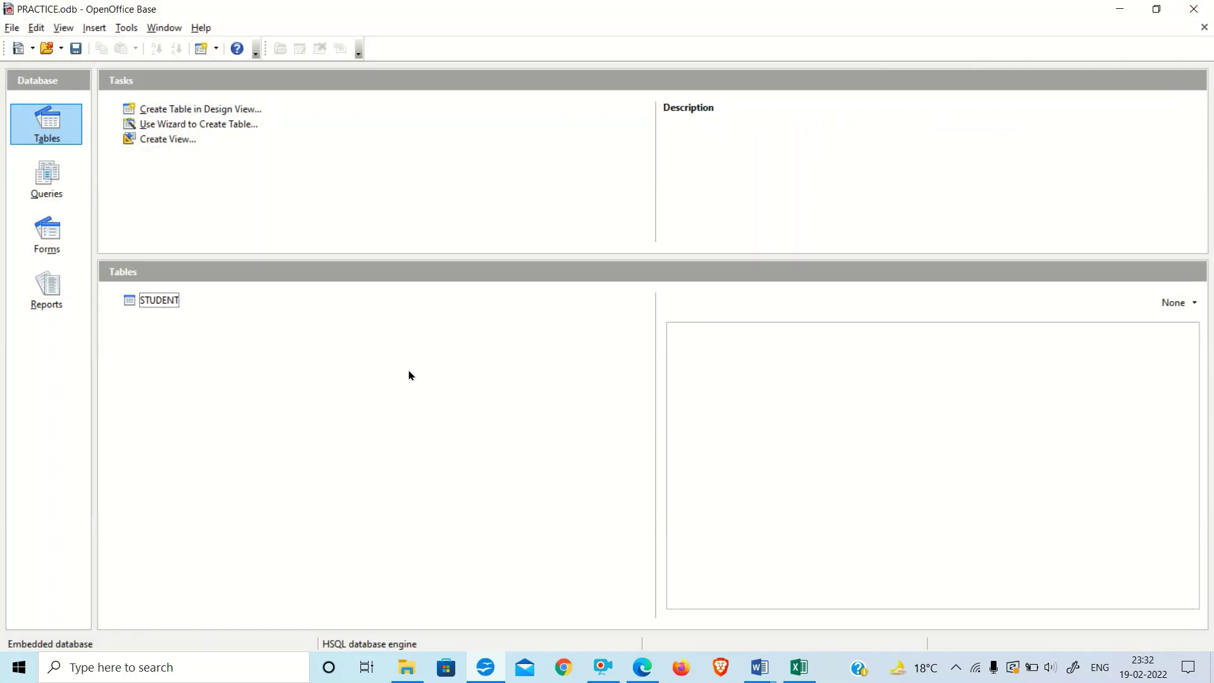
Reopen the STUDENT table's design to review its fields and types, closing it again without changes
{"action": "left_click", "coordinate": [165, 301]}
{"action": "right_click", "coordinate": [164, 301]}
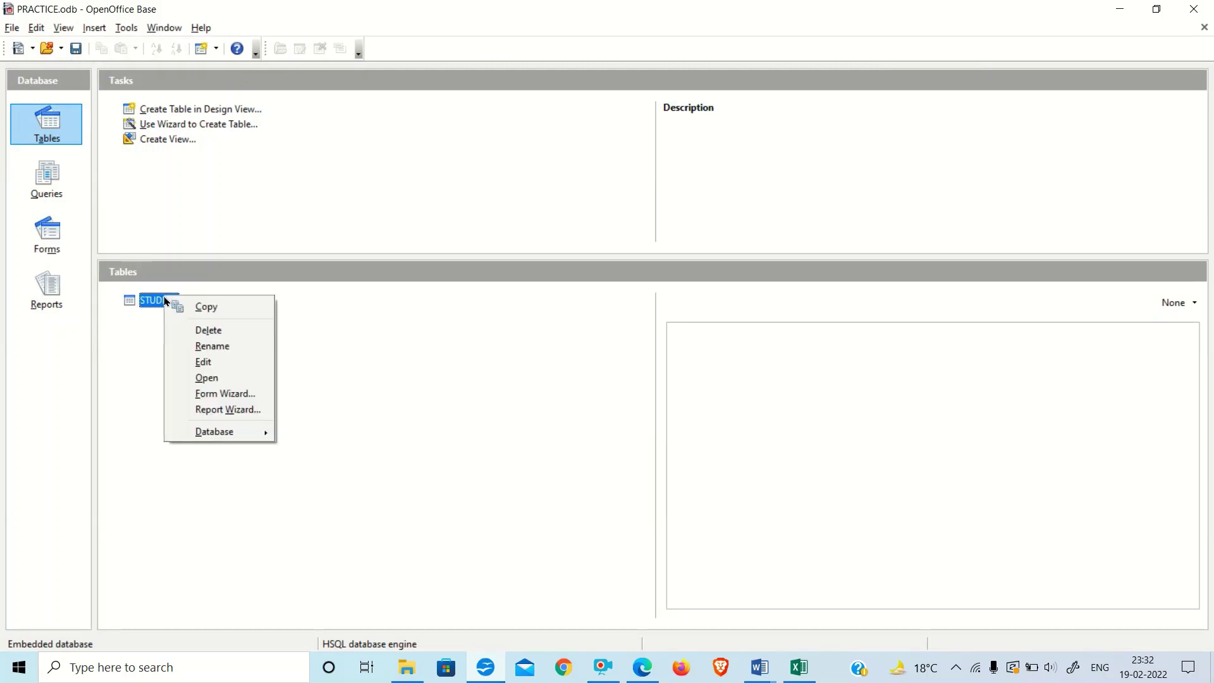
{"action": "left_click", "coordinate": [201, 362]}
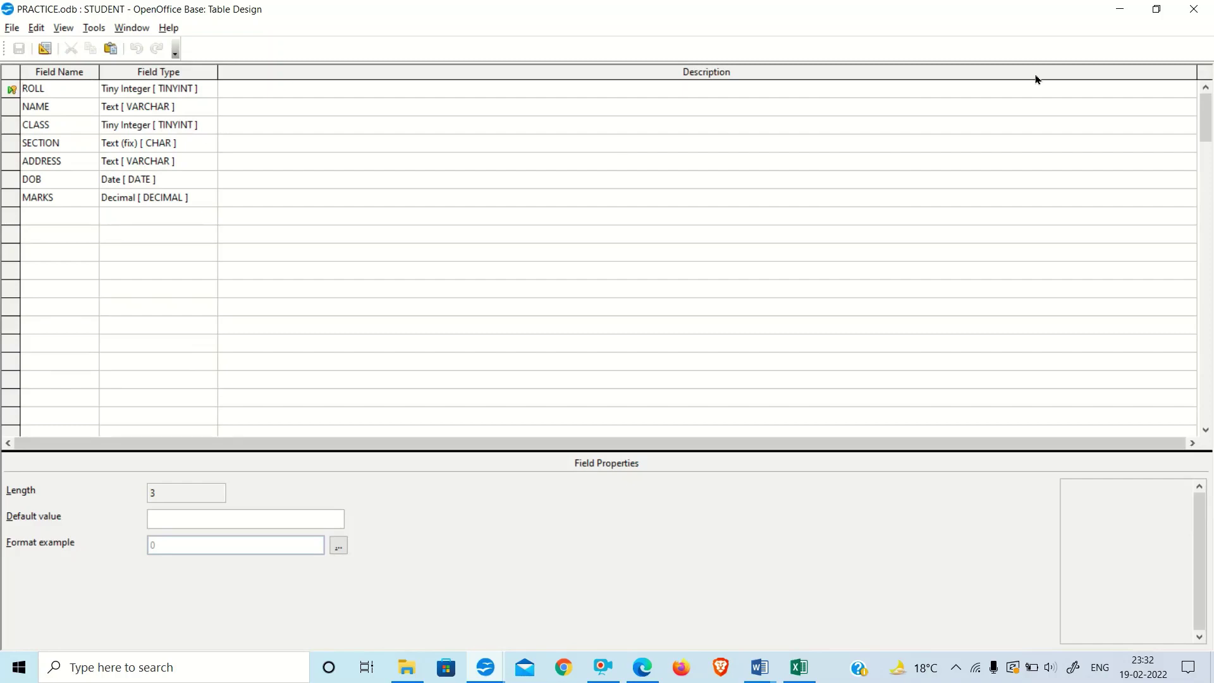
{"action": "left_click", "coordinate": [1189, 10]}
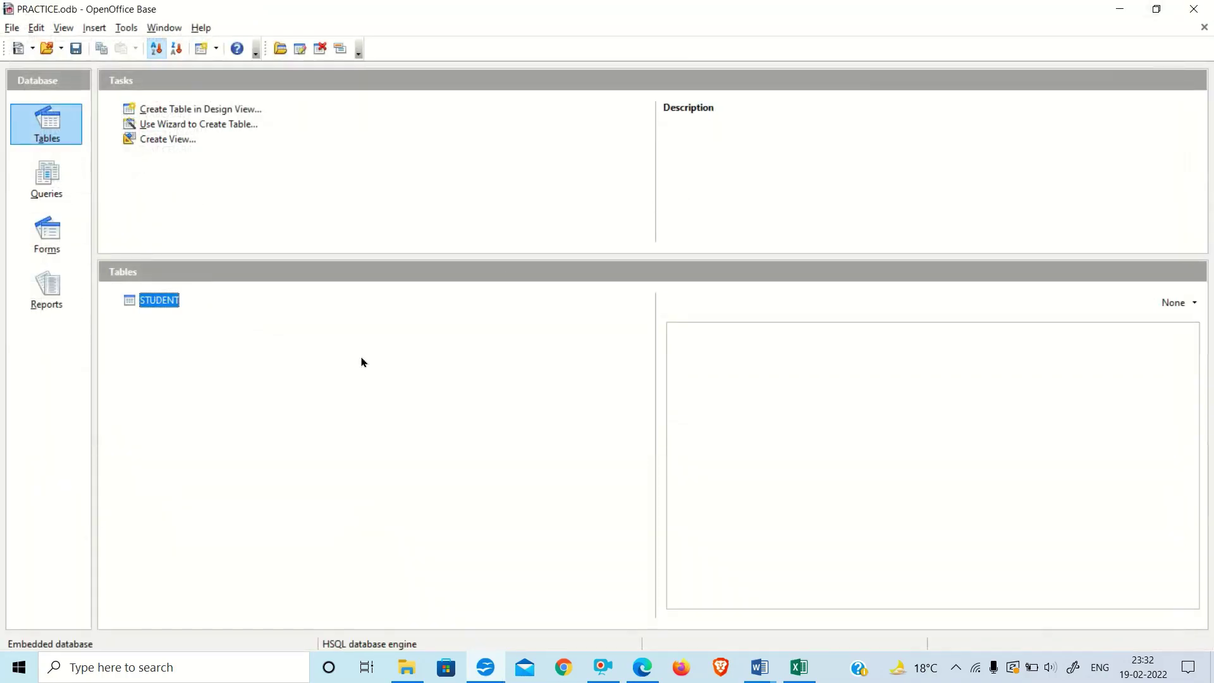
{"action": "right_click", "coordinate": [154, 302]}
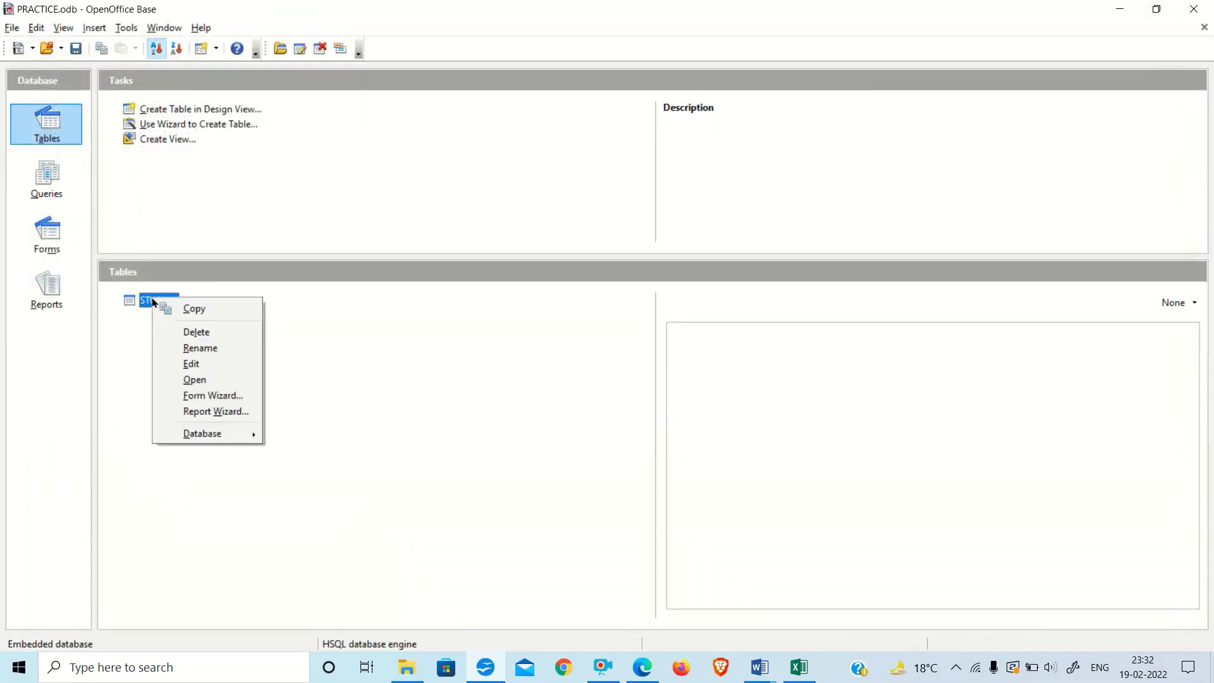
{"action": "left_click", "coordinate": [188, 361]}
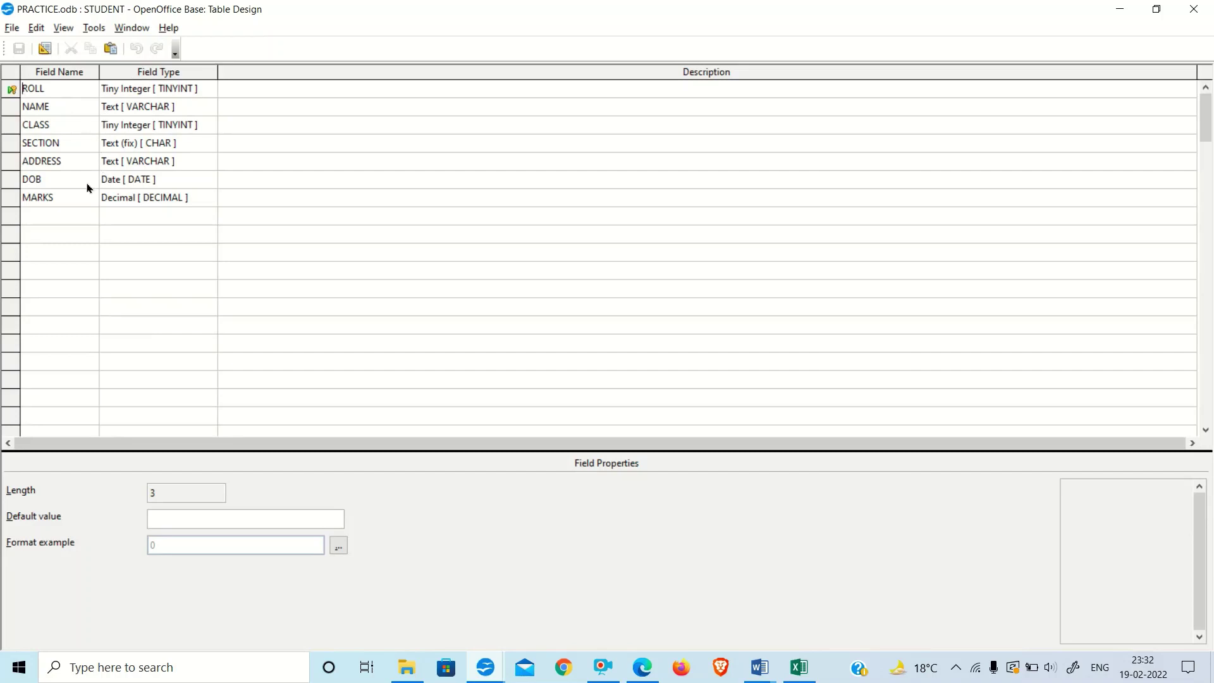
{"action": "left_click", "coordinate": [1193, 9]}
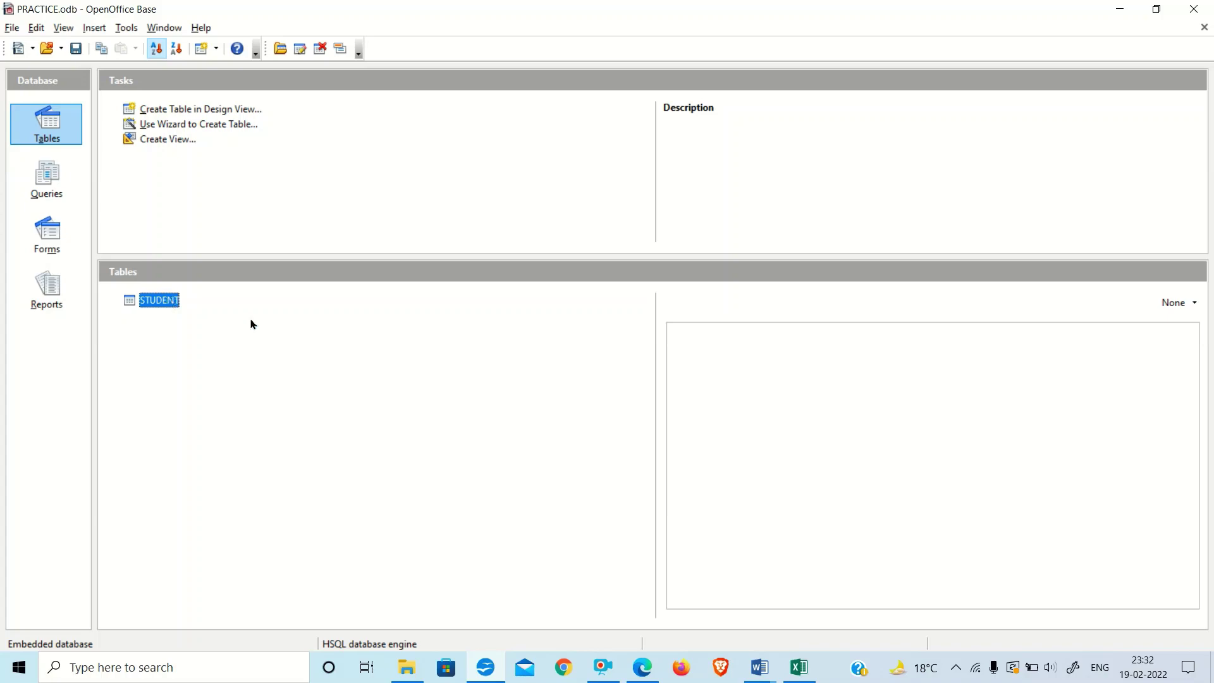
Open the STUDENT table in its data view for entering records
{"action": "double_click", "coordinate": [158, 303]}
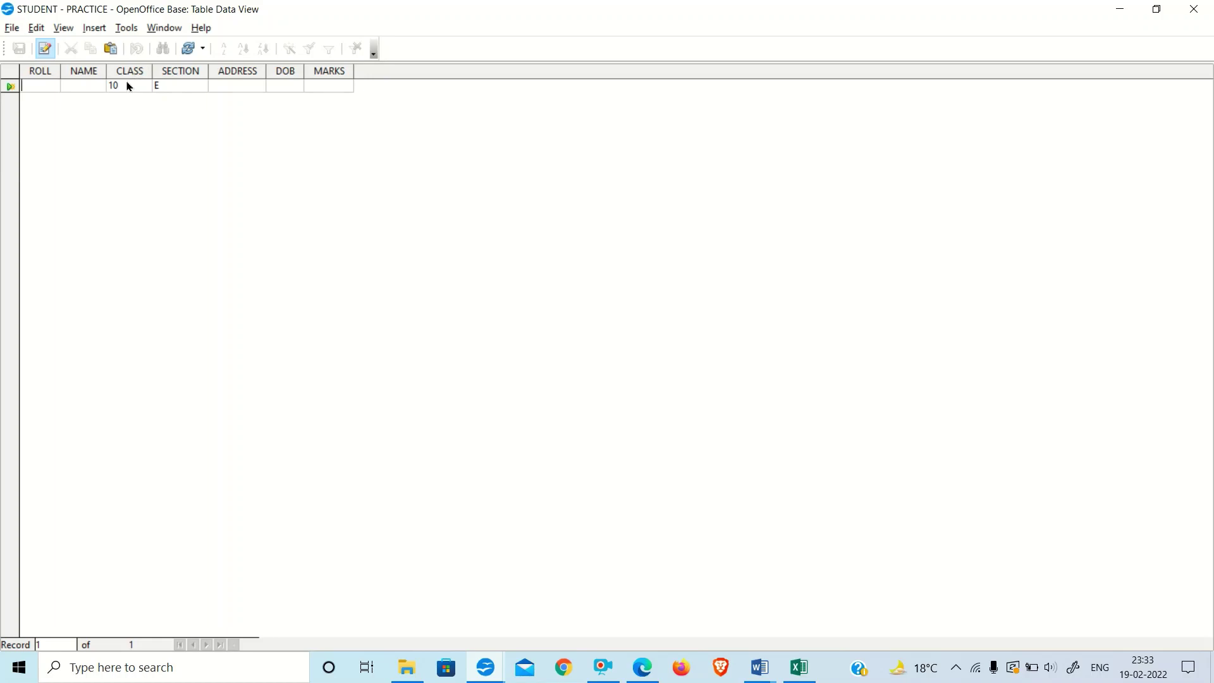
Fill in the first STUDENT record with roll 1, class 9 and section C, plus the student's name, address and date of birth
{"action": "left_click", "coordinate": [45, 82]}
{"action": "type", "text": "1"}
{"action": "key", "text": "Tab"}
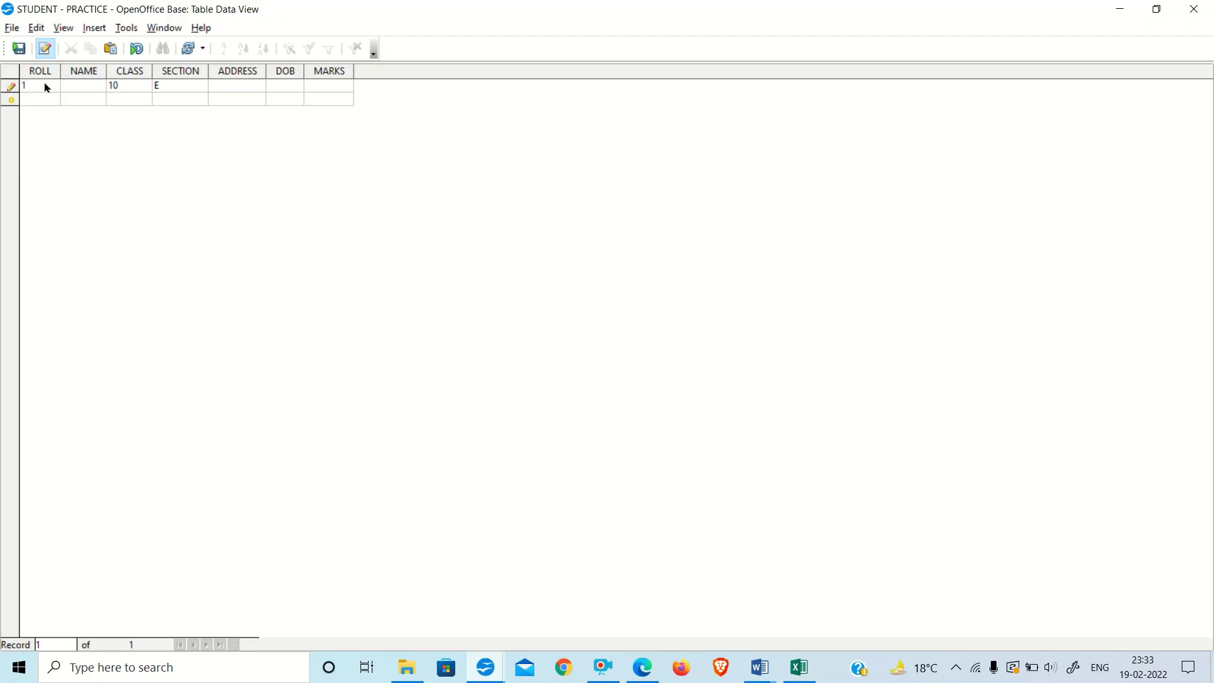
{"action": "type", "text": "PRANAV"}
{"action": "key", "text": "Tab"}
{"action": "type", "text": "9"}
{"action": "key", "text": "Tab"}
{"action": "type", "text": "C"}
{"action": "type", "text": "PALAM"}
{"action": "type", "text": "12"}
{"action": "type", "text": "/10/00"}
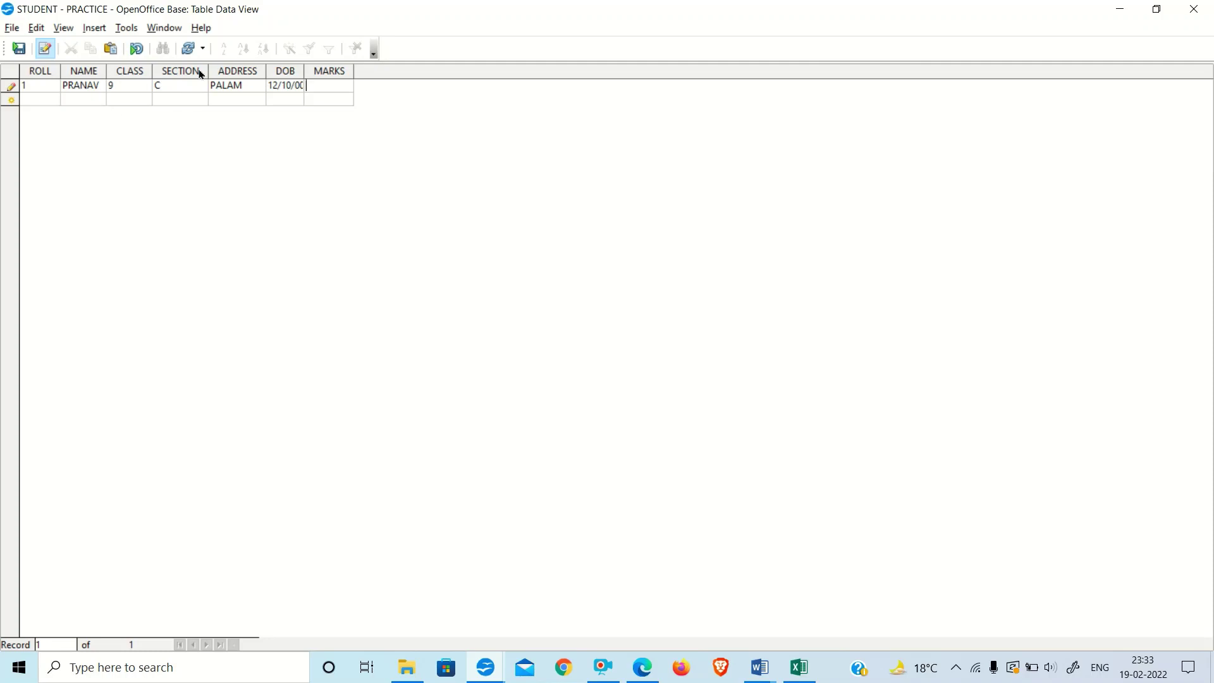
Widen the DOB column and replace the first record's date of birth, entering it in year/month/day order
{"action": "left_click_drag", "start_coordinate": [303, 67], "coordinate": [330, 76]}
{"action": "key", "text": "Tab"}
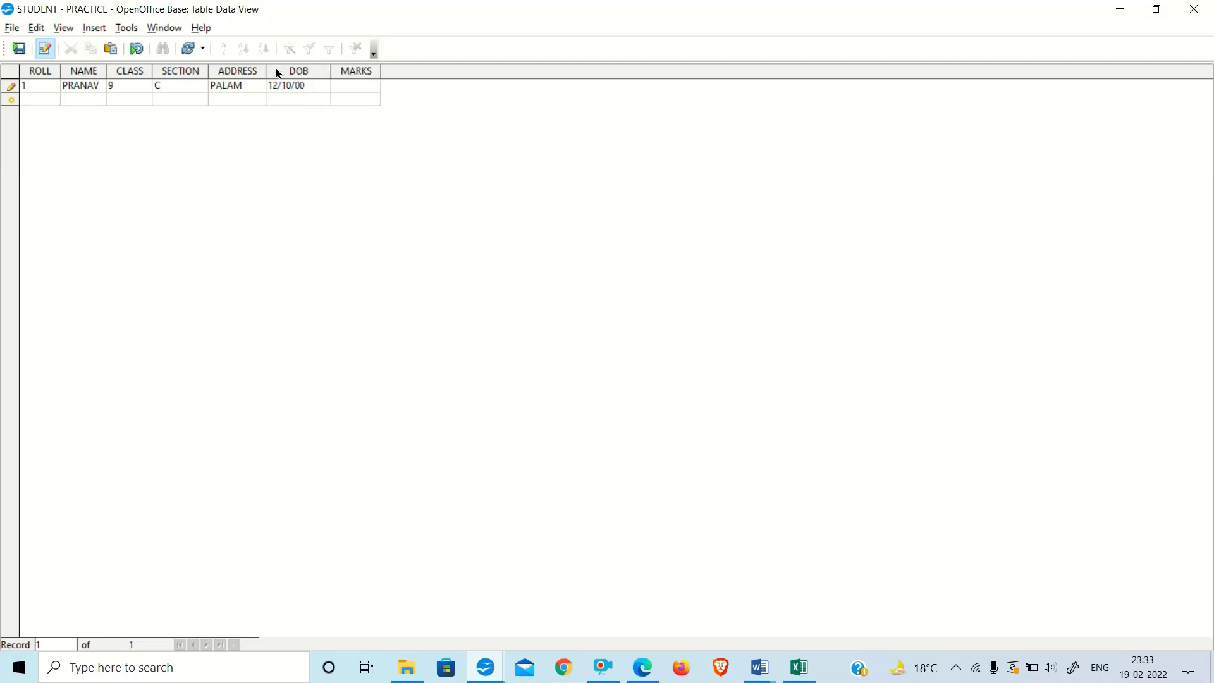
{"action": "left_click", "coordinate": [309, 83]}
{"action": "key", "text": "BackSpace"}
{"action": "key", "text": "BackSpace"}
{"action": "key", "text": "BackSpace"}
{"action": "key", "text": "BackSpace"}
{"action": "key", "text": "BackSpace"}
{"action": "key", "text": "BackSpace"}
{"action": "key", "text": "BackSpace"}
{"action": "type", "text": "1999"}
{"action": "type", "text": "/10/10"}
Enter 26.5 as the first student's marks and complete the record
{"action": "left_click", "coordinate": [372, 89]}
{"action": "type", "text": "26.5"}
{"action": "key", "text": "Tab"}
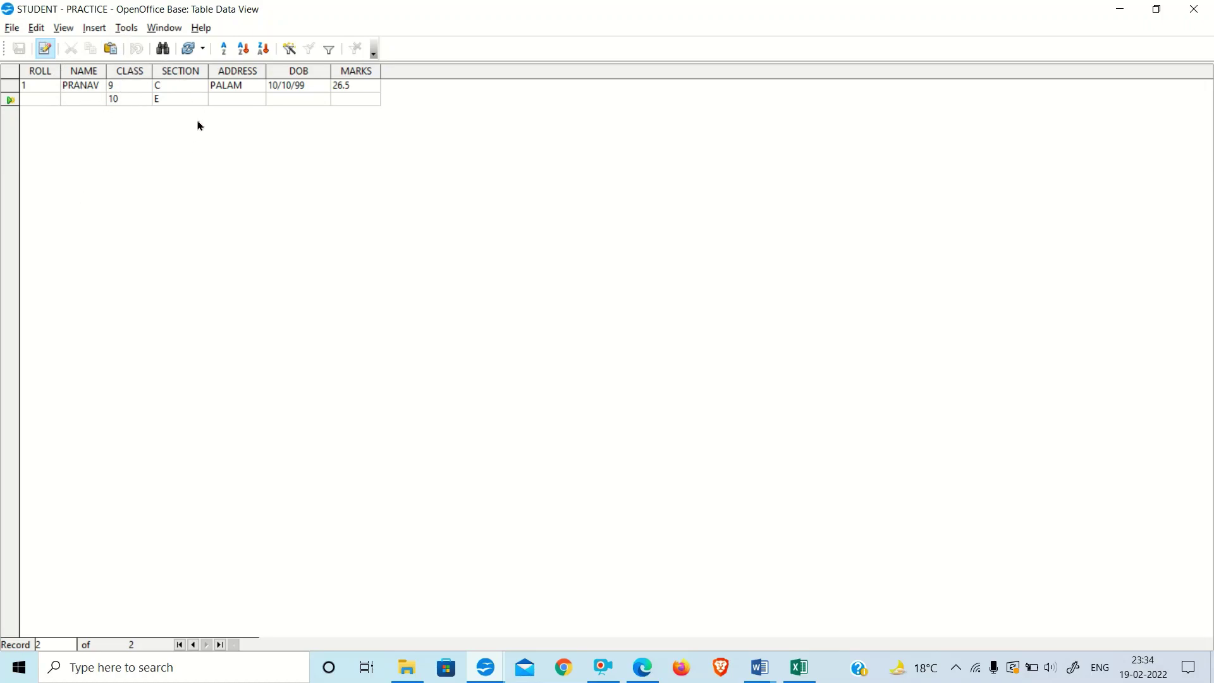
Close the STUDENT data view, reopen the table to check the stored record, and close it again
{"action": "left_click", "coordinate": [1194, 9]}
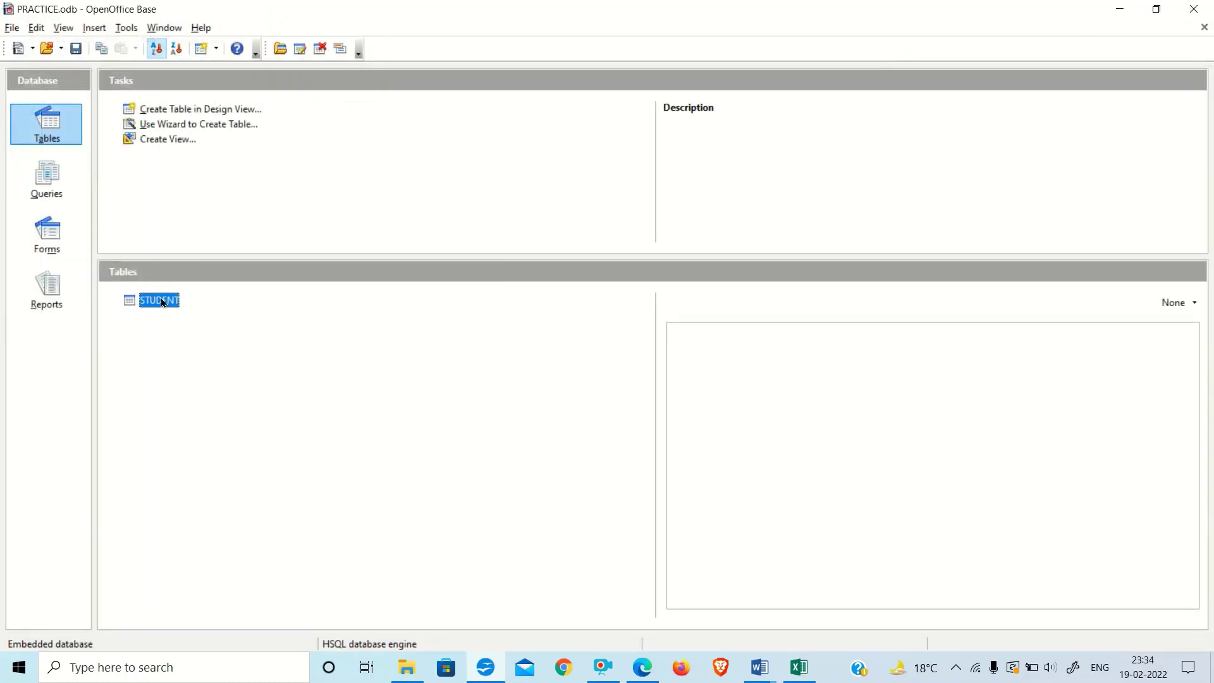
{"action": "double_click", "coordinate": [162, 302]}
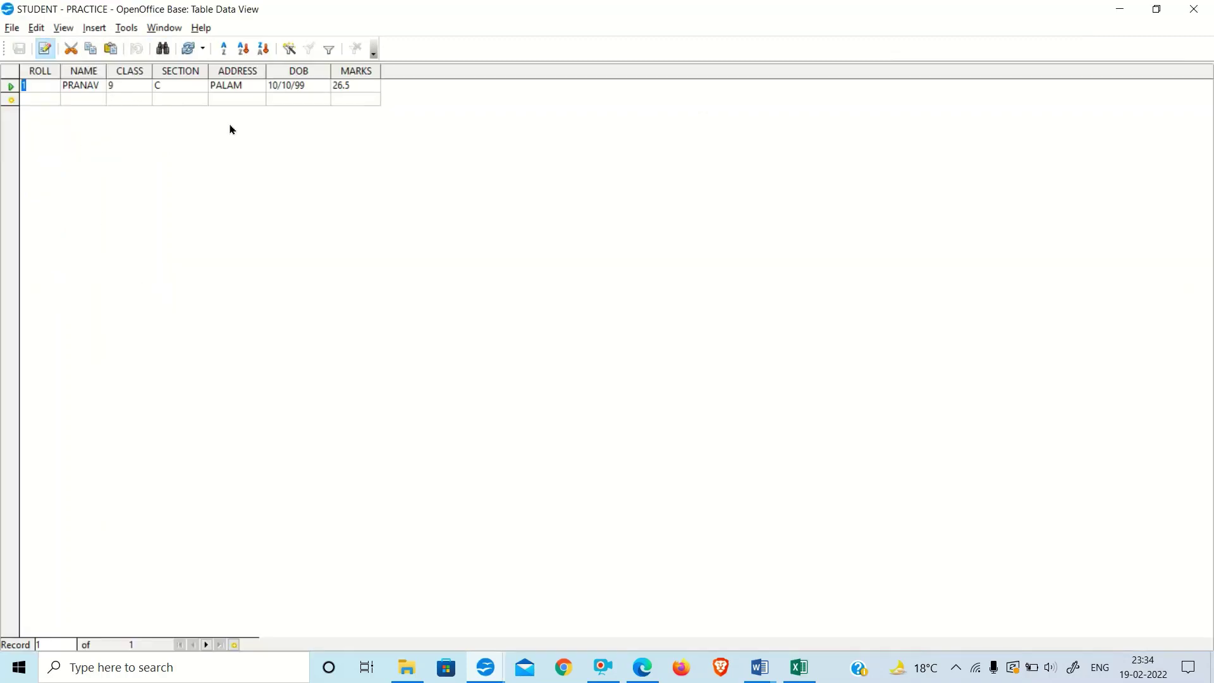
{"action": "left_click", "coordinate": [1194, 9]}
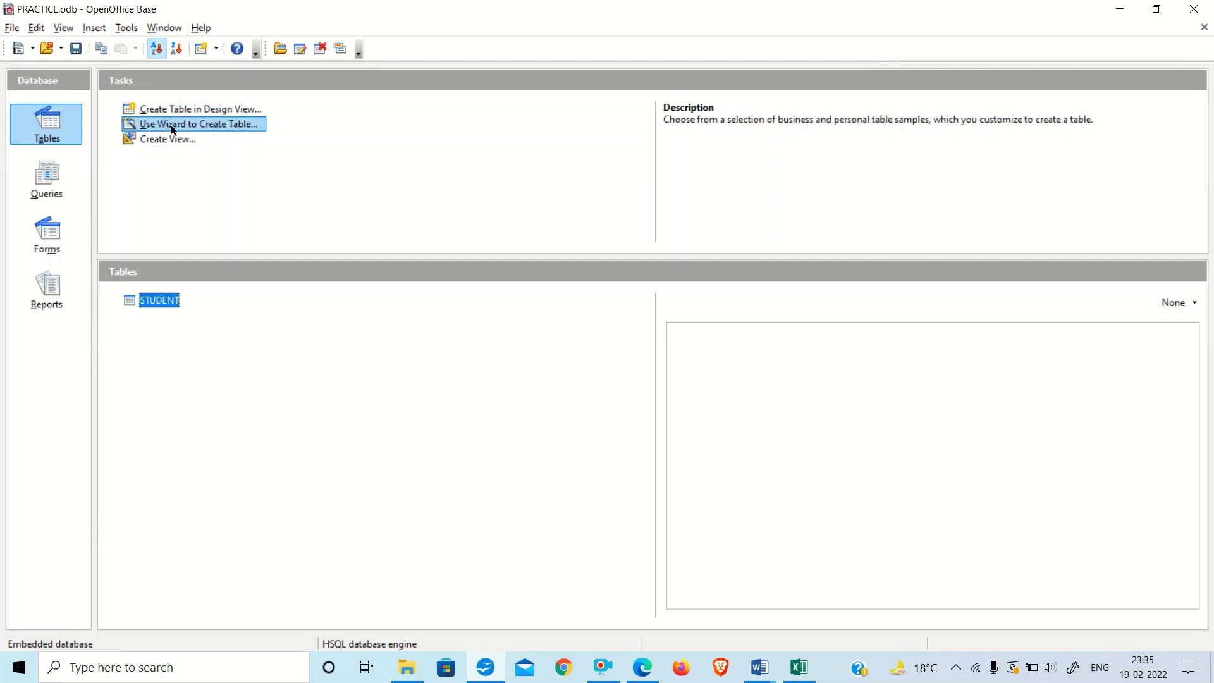
Start the Table Wizard with the Business sample table Employees, trying out adding all its fields and removing them again
{"action": "left_click", "coordinate": [196, 124]}
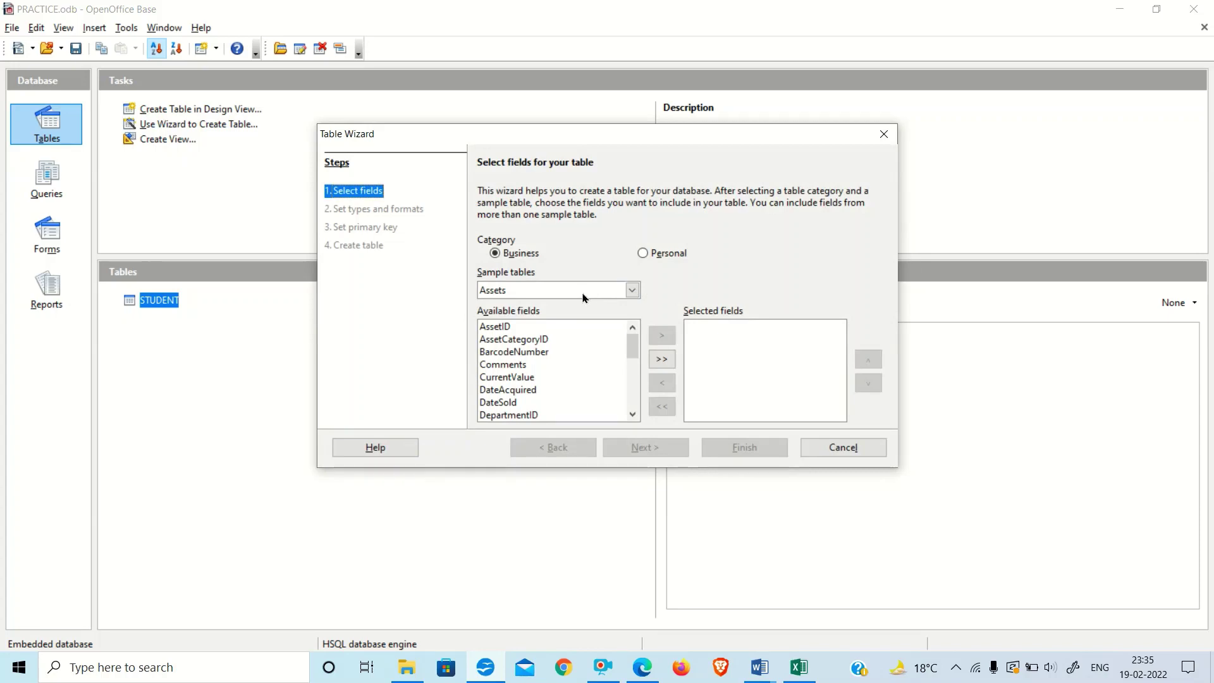
{"action": "left_click", "coordinate": [632, 290]}
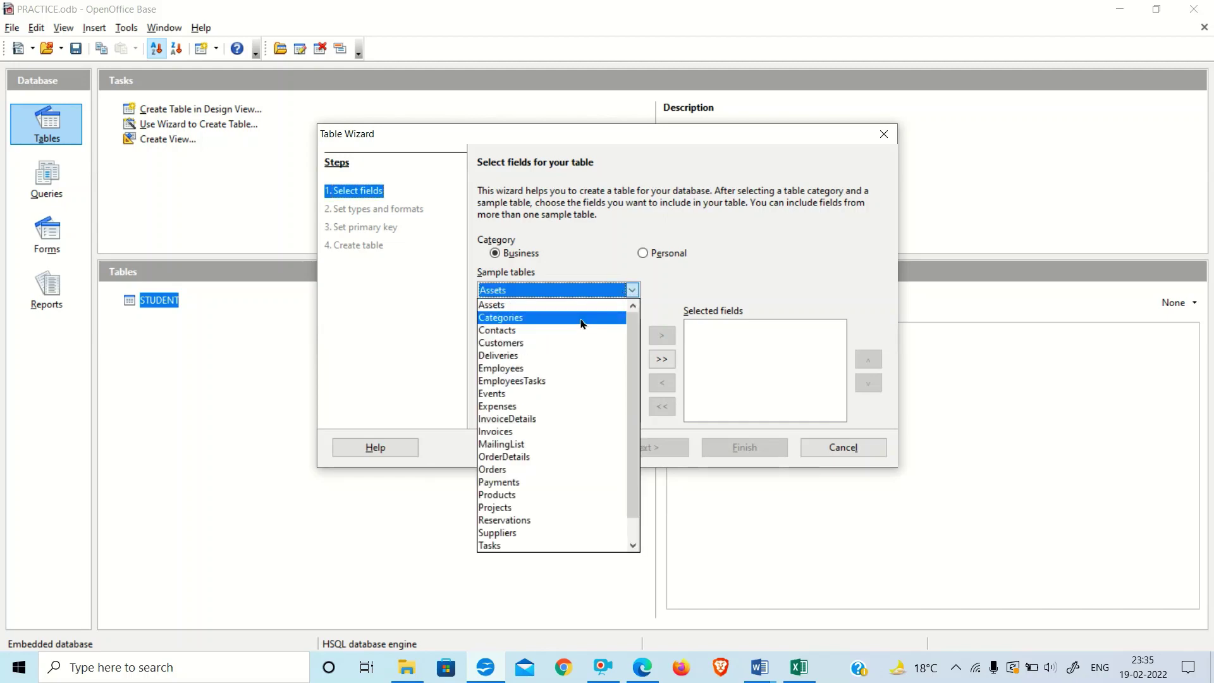
{"action": "left_click", "coordinate": [517, 369]}
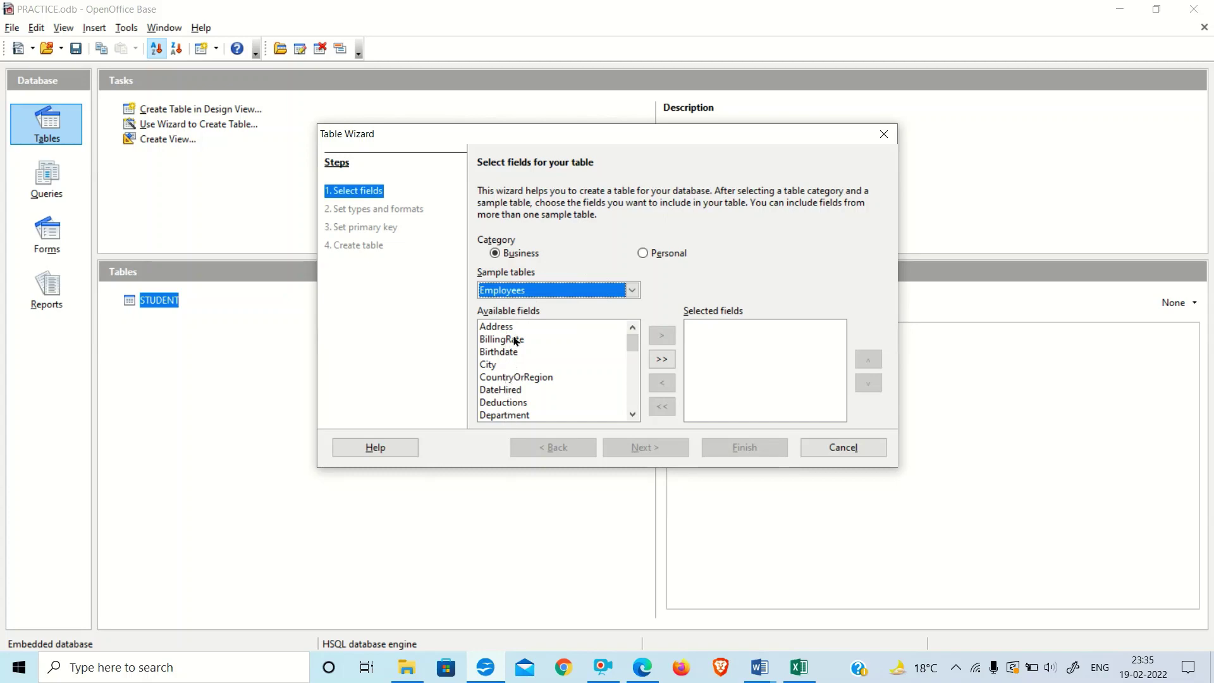
{"action": "left_click", "coordinate": [660, 358]}
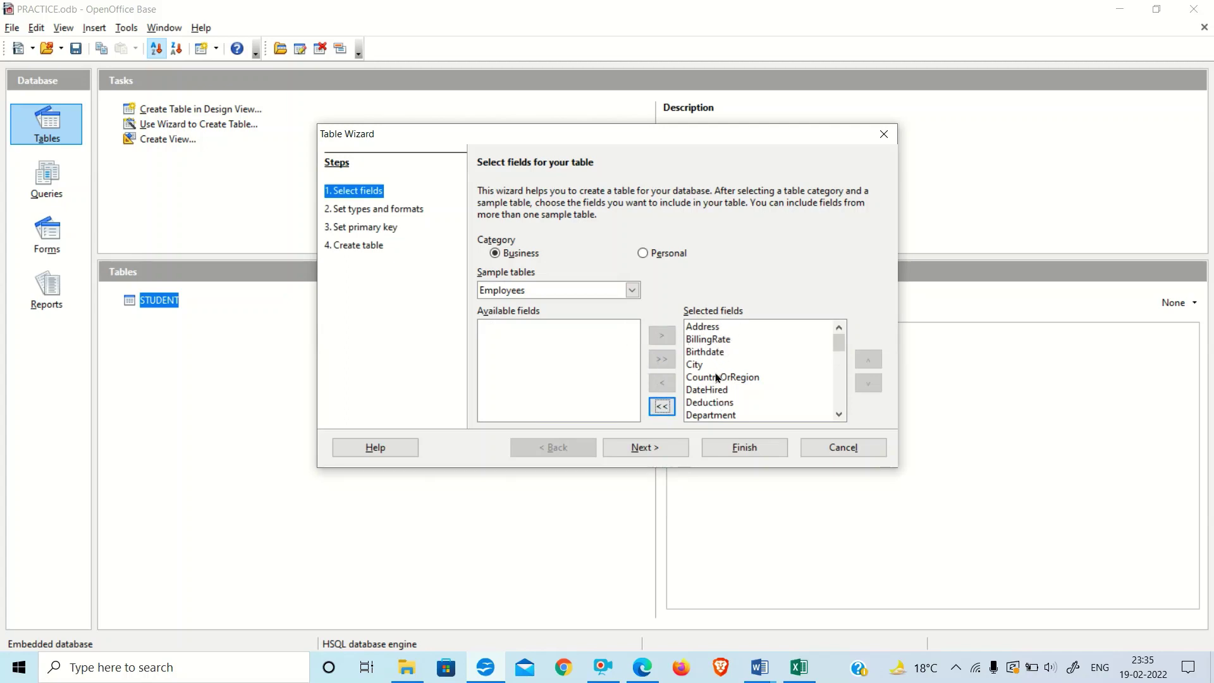
{"action": "left_click", "coordinate": [659, 408]}
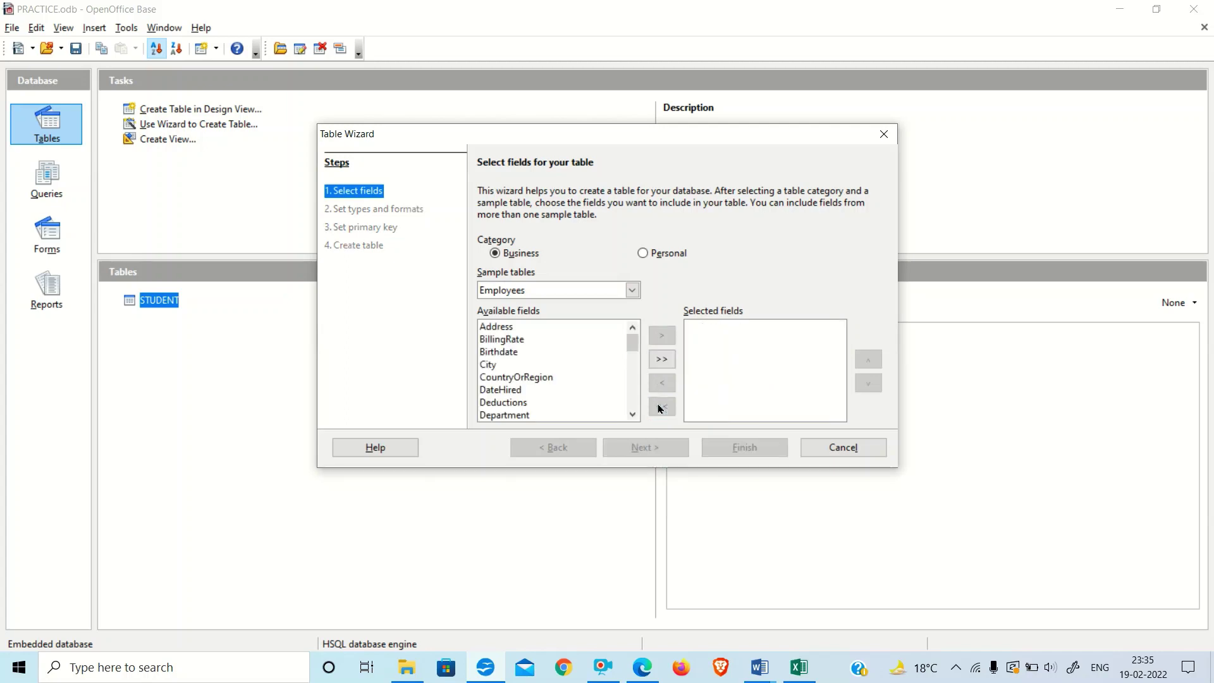
Add the fields Address, City, EmployeeID and FirstName one by one to the new table's selected fields
{"action": "left_click", "coordinate": [507, 328]}
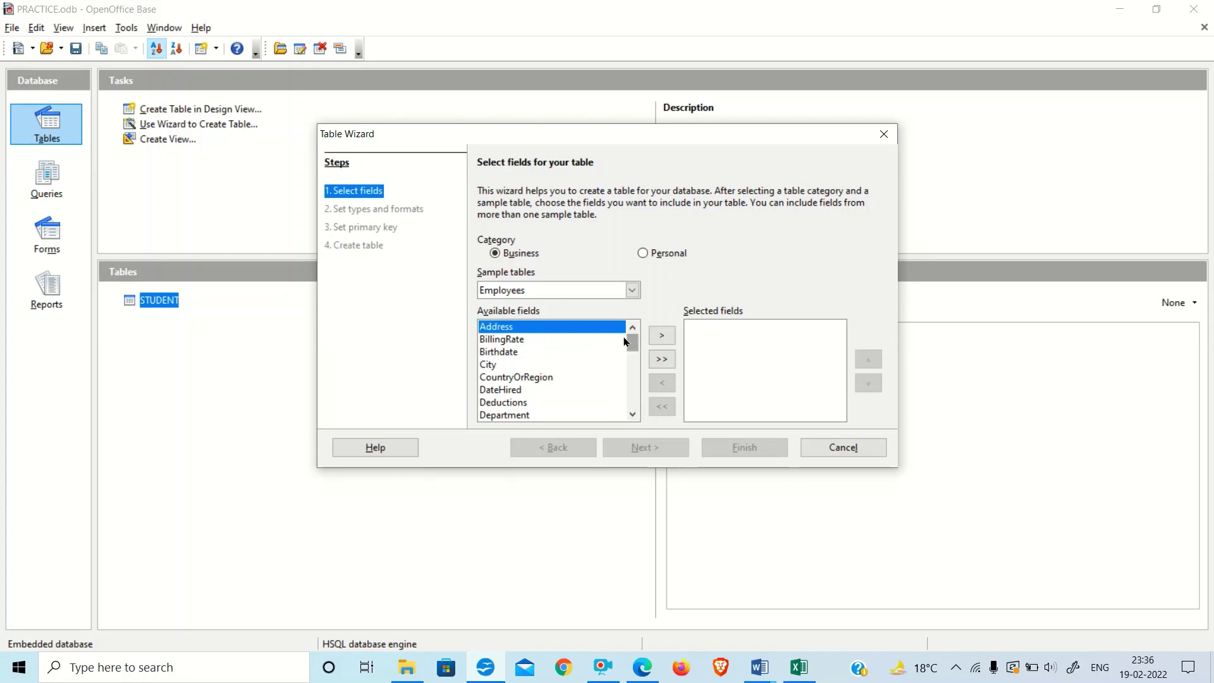
{"action": "left_click", "coordinate": [667, 341]}
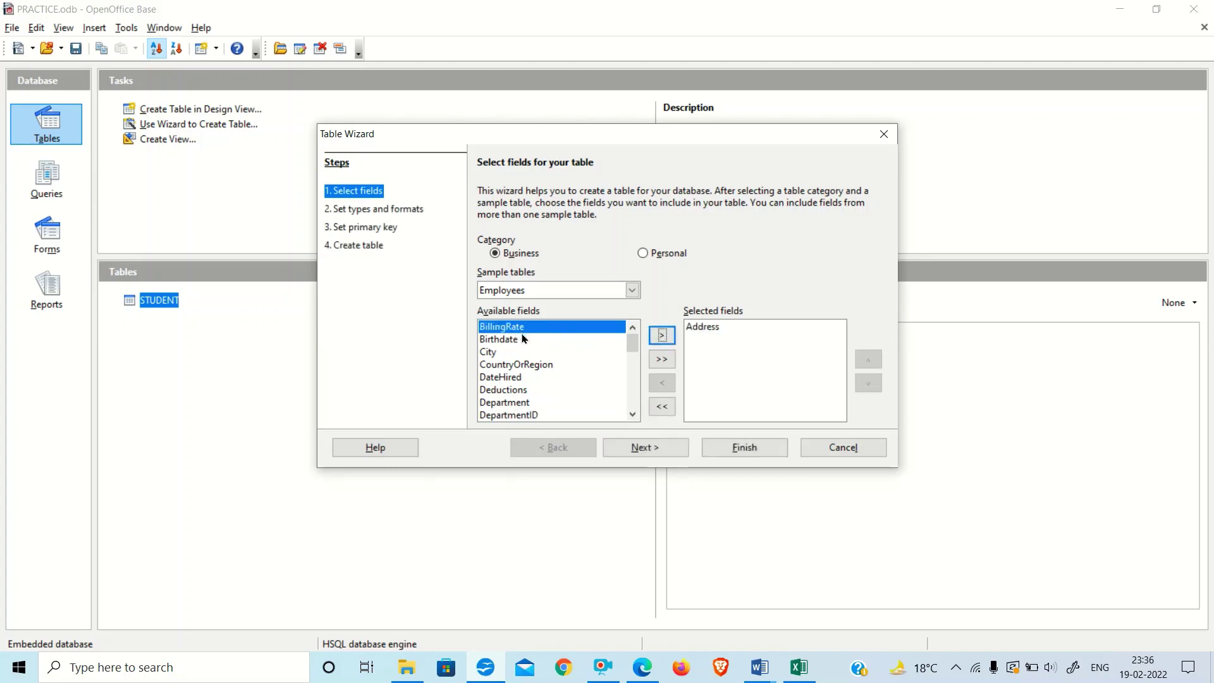
{"action": "left_click", "coordinate": [495, 353]}
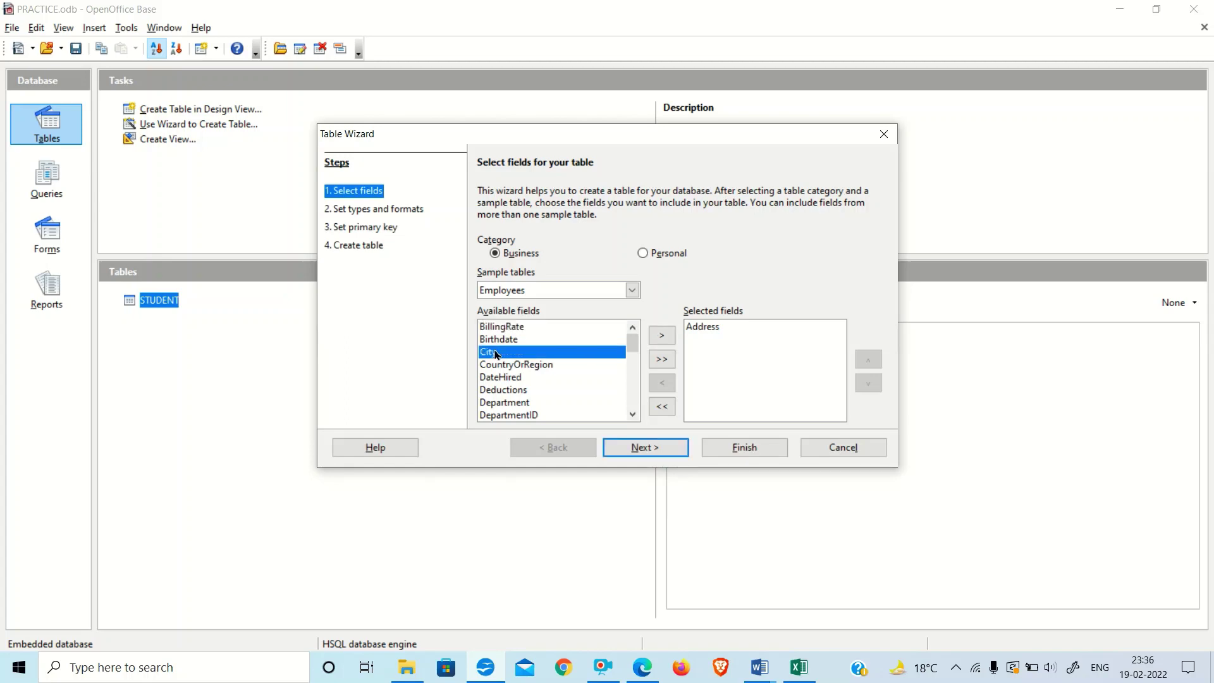
{"action": "left_click", "coordinate": [660, 337]}
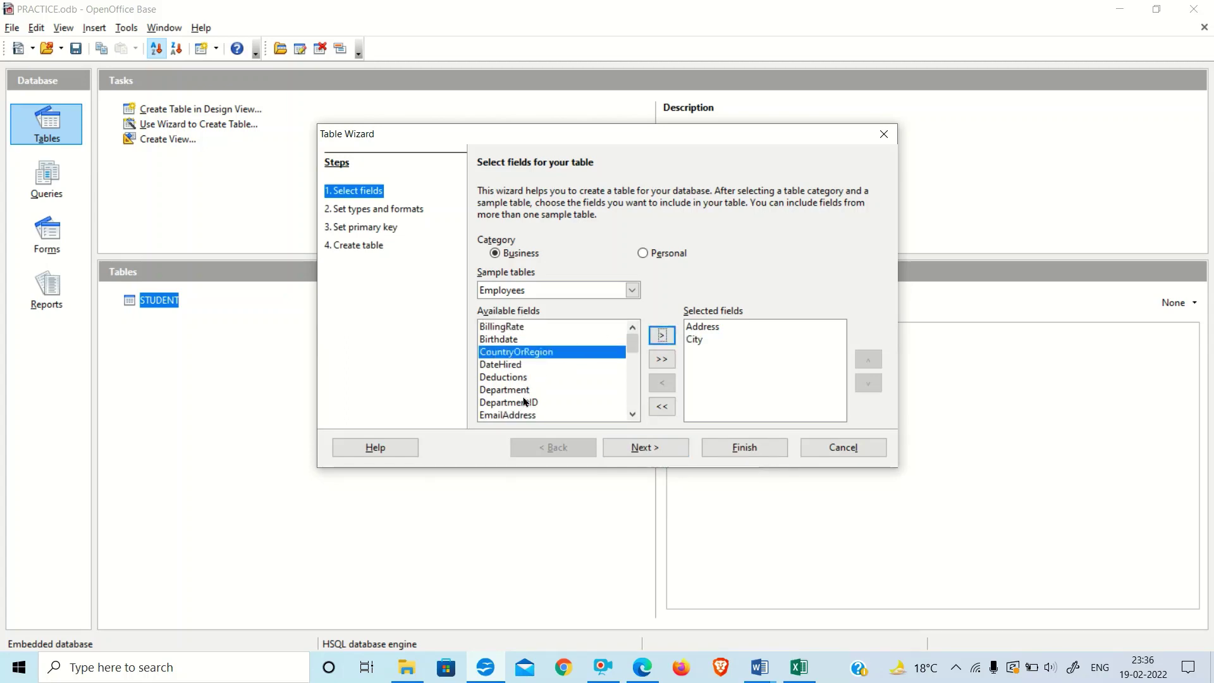
{"action": "left_click", "coordinate": [632, 413]}
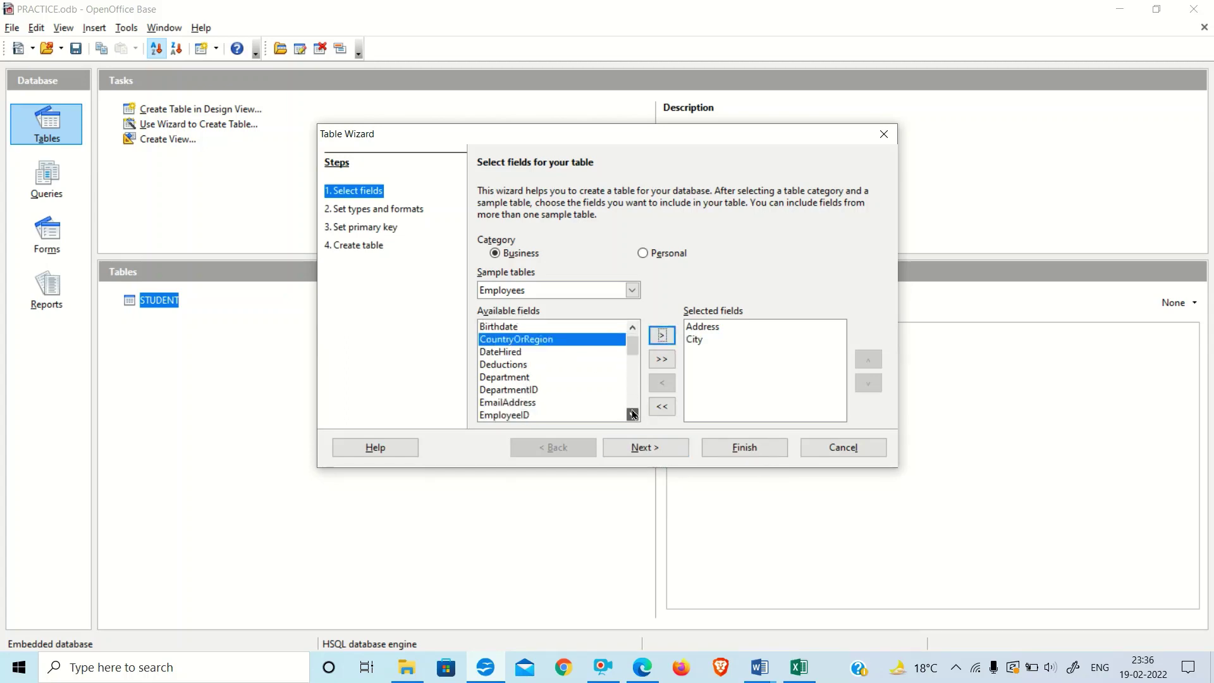
{"action": "left_click", "coordinate": [633, 413]}
{"action": "left_click", "coordinate": [633, 413]}
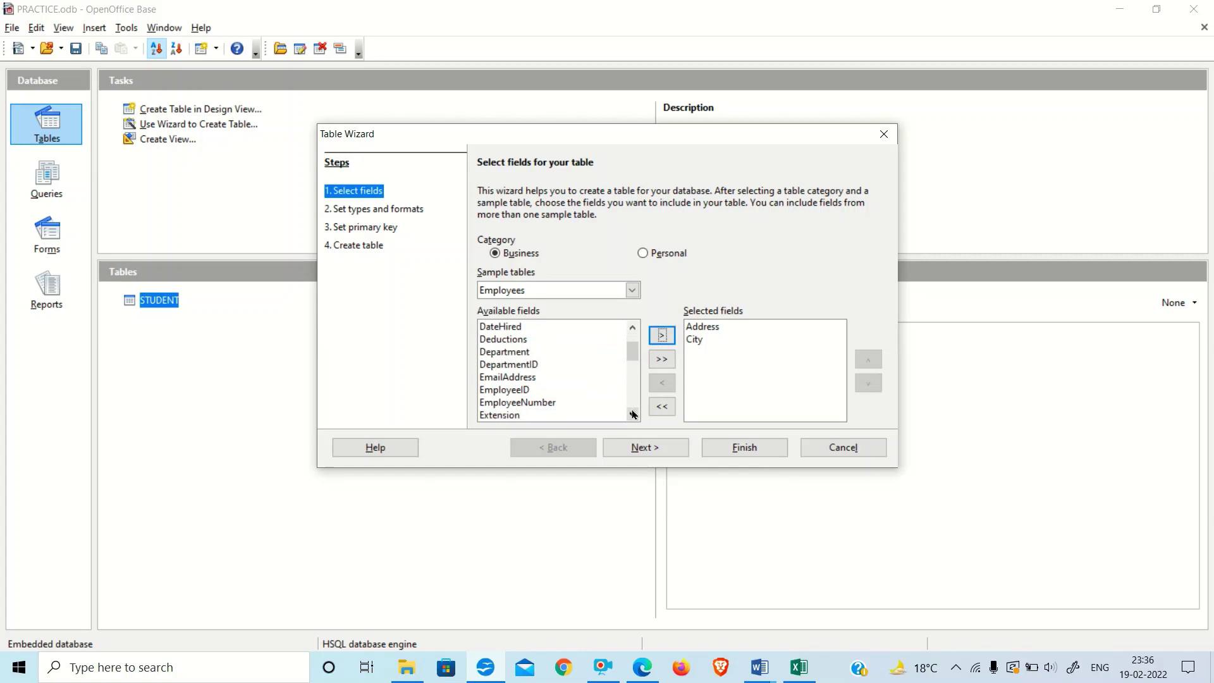
{"action": "left_click", "coordinate": [509, 390]}
{"action": "left_click", "coordinate": [662, 335]}
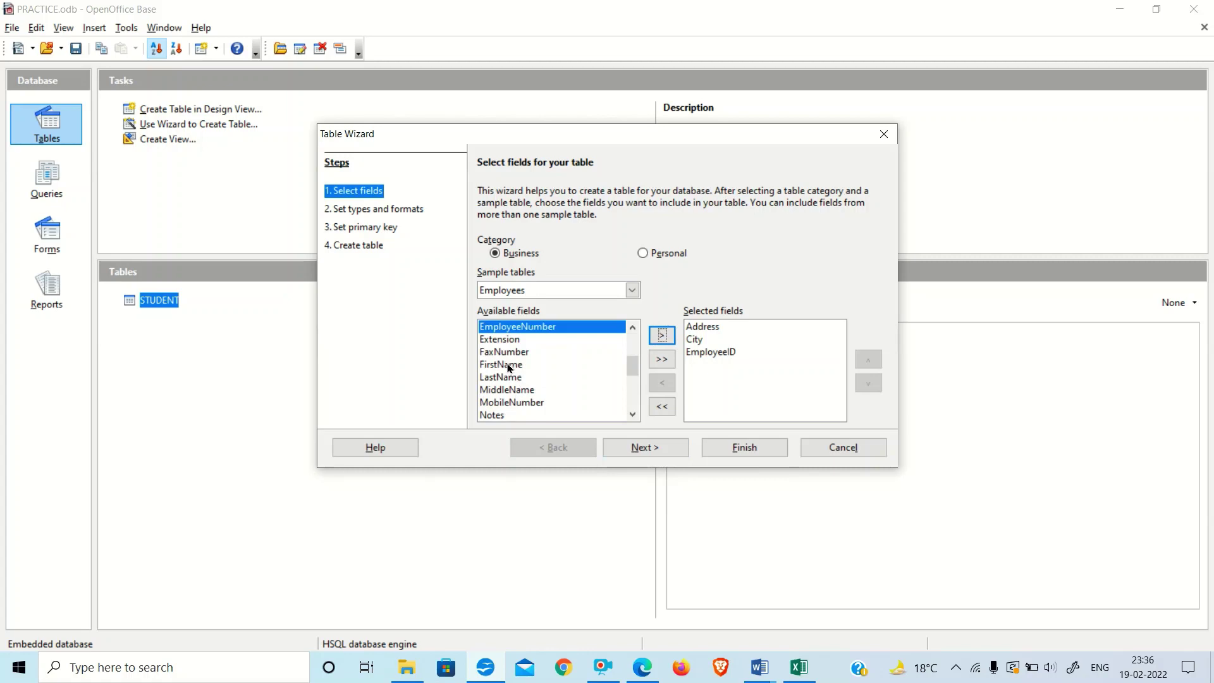
{"action": "left_click", "coordinate": [509, 365]}
{"action": "left_click", "coordinate": [661, 334]}
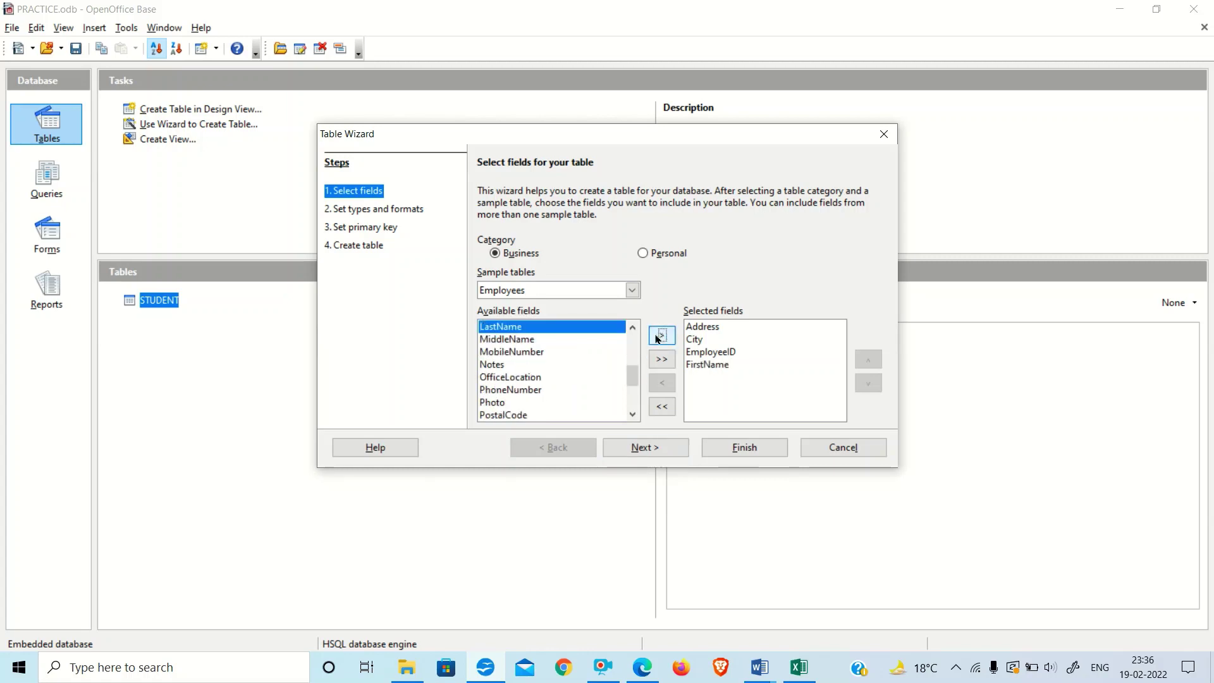
Add the MobileNumber and PostalCode fields together to the new table's selected fields
{"action": "left_click", "coordinate": [527, 352]}
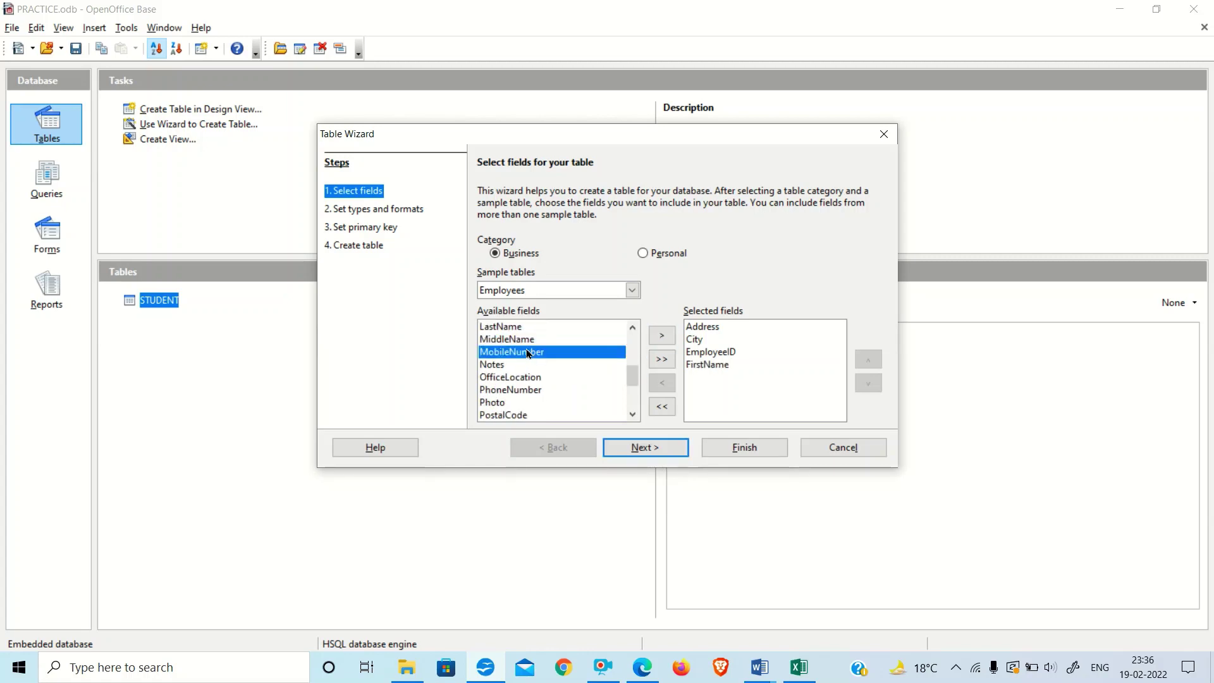
{"action": "left_click", "coordinate": [510, 415], "text": "ctrl"}
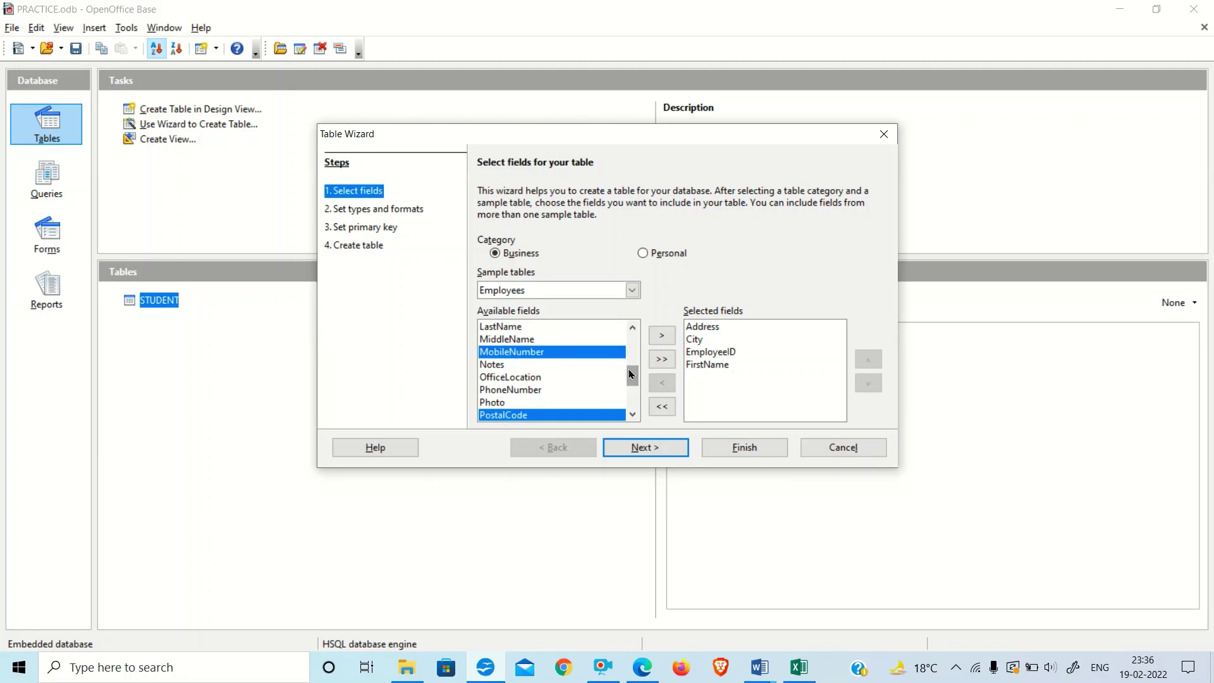
{"action": "left_click", "coordinate": [662, 337]}
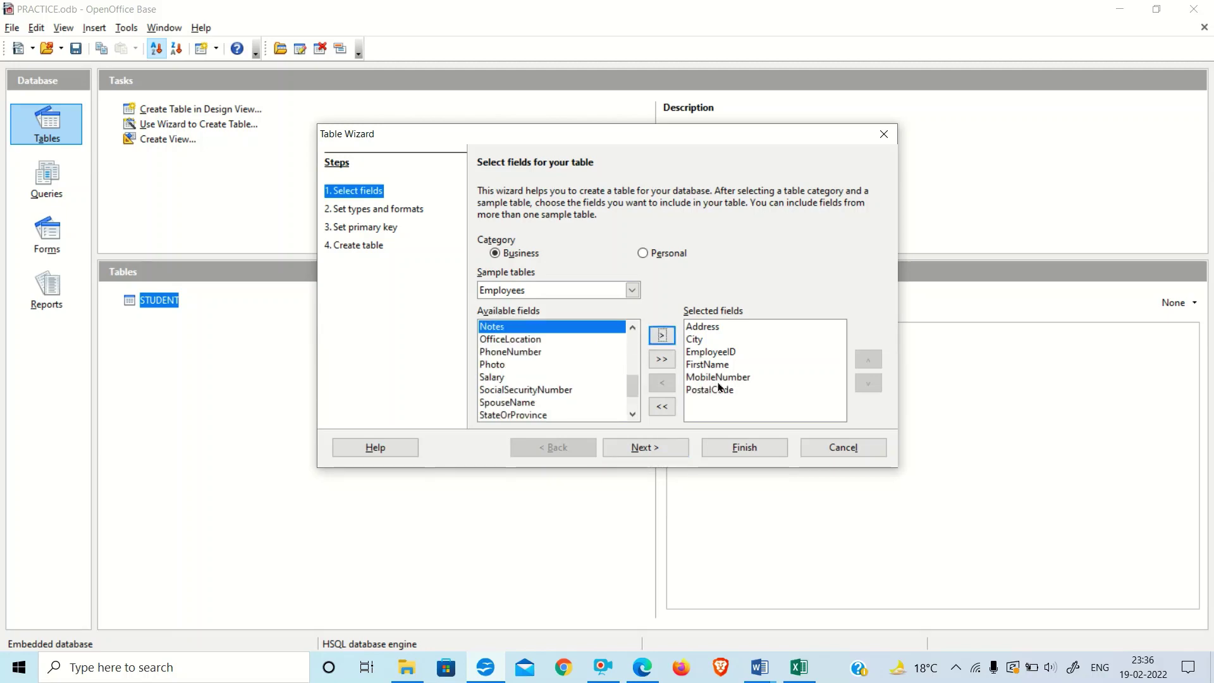
Reorder the selected fields so that EmployeeID comes first and FirstName second
{"action": "left_click", "coordinate": [702, 352]}
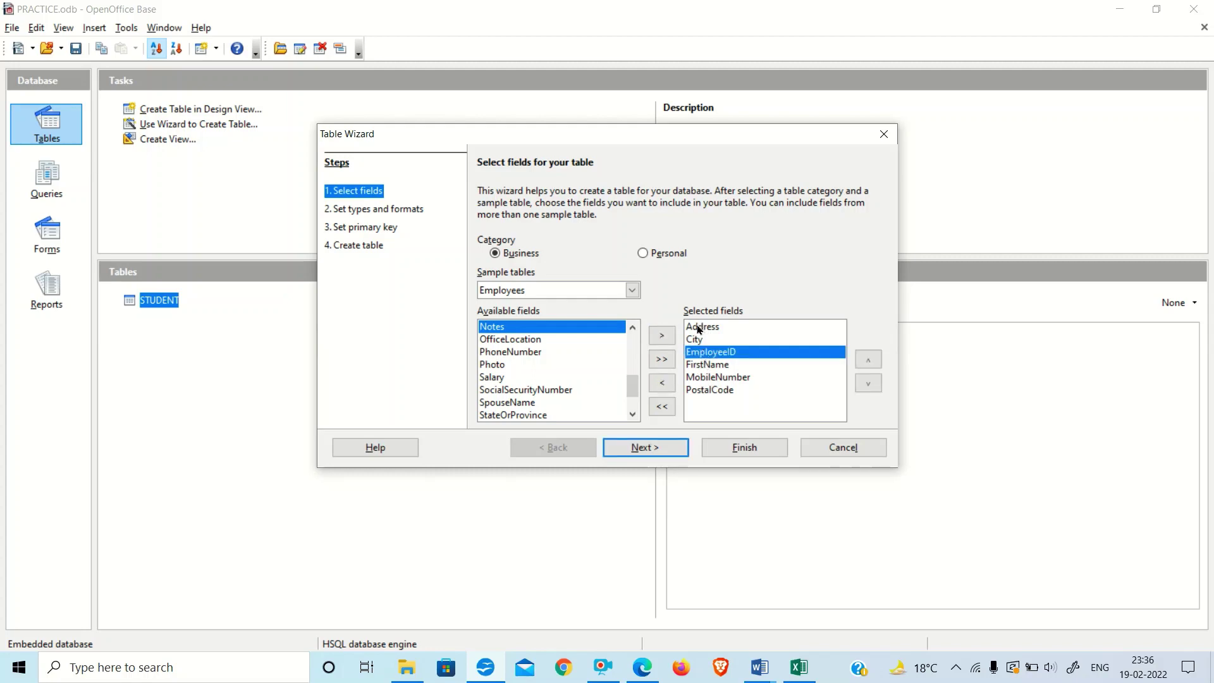
{"action": "left_click", "coordinate": [868, 359]}
{"action": "left_click", "coordinate": [868, 359]}
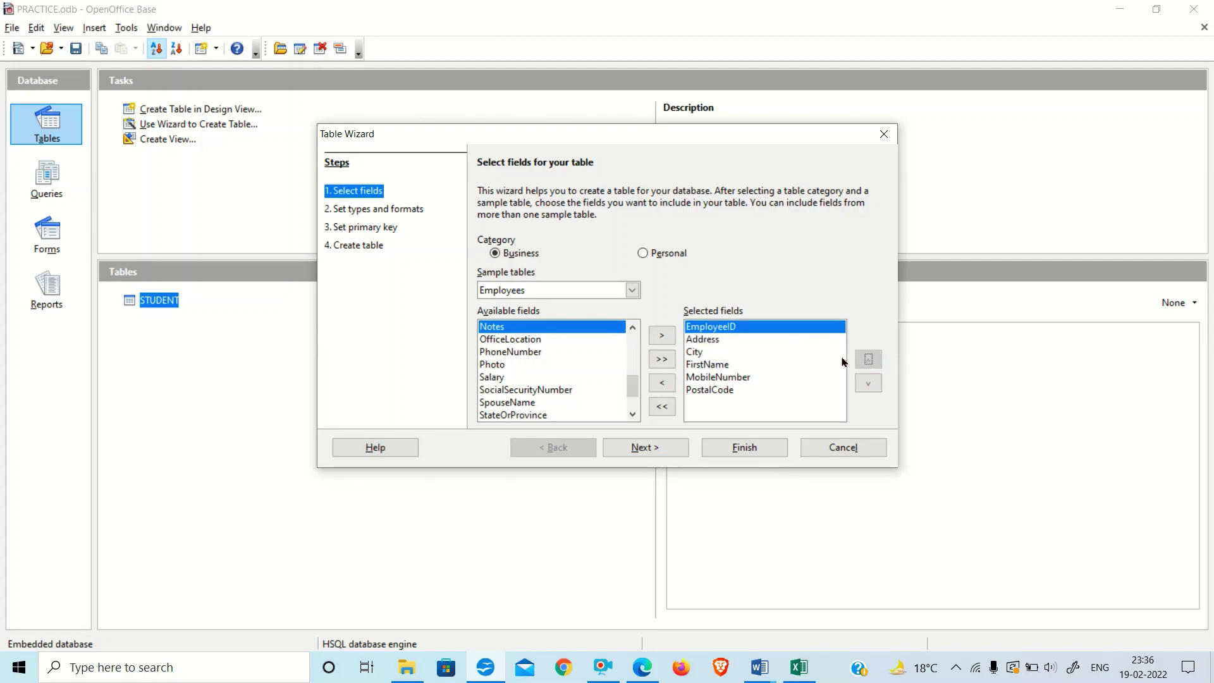
{"action": "left_click", "coordinate": [694, 364]}
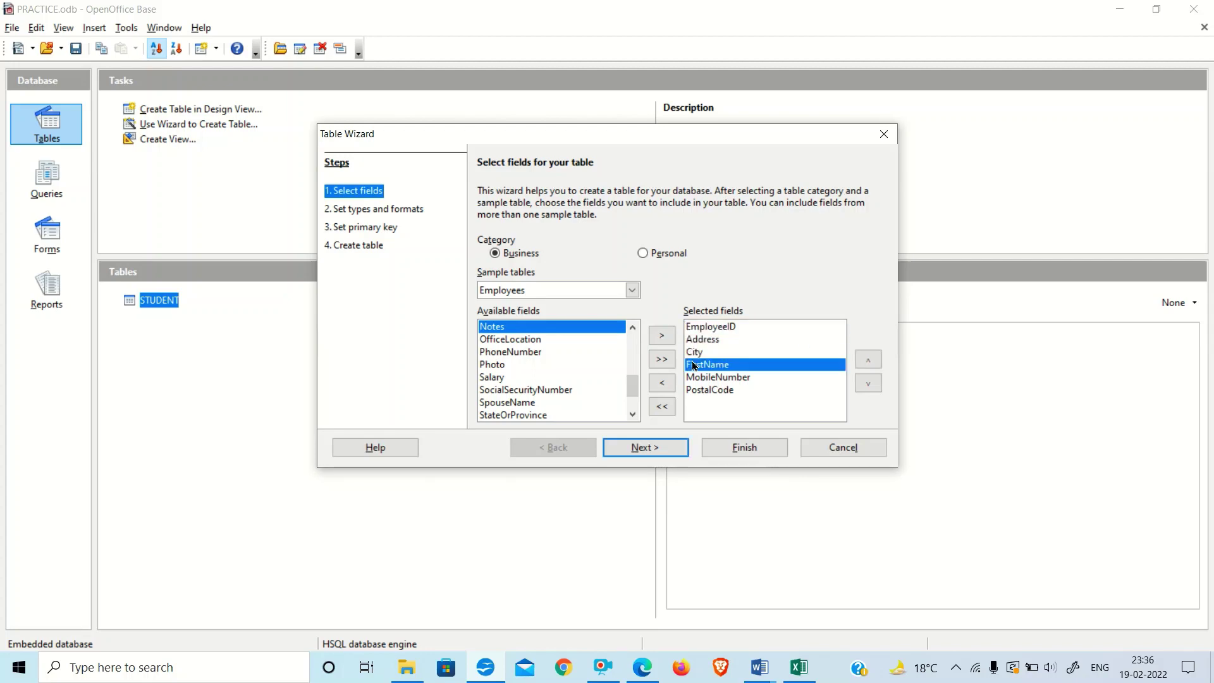
{"action": "left_click", "coordinate": [868, 359]}
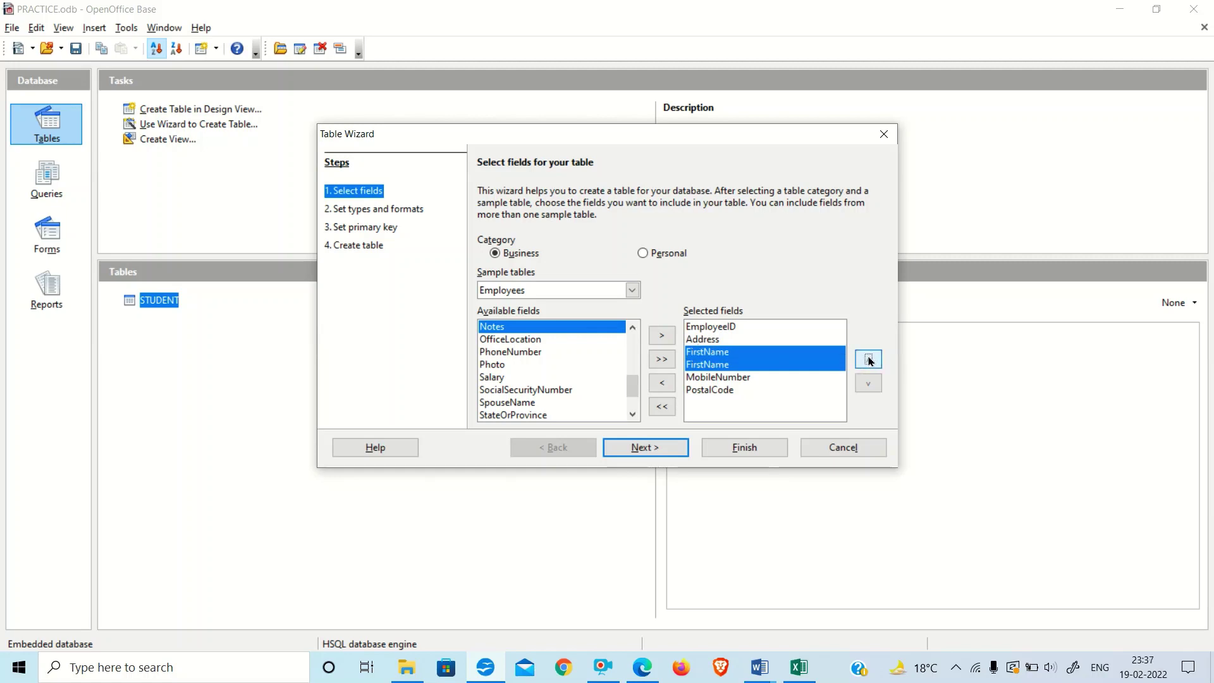
{"action": "left_click", "coordinate": [868, 359]}
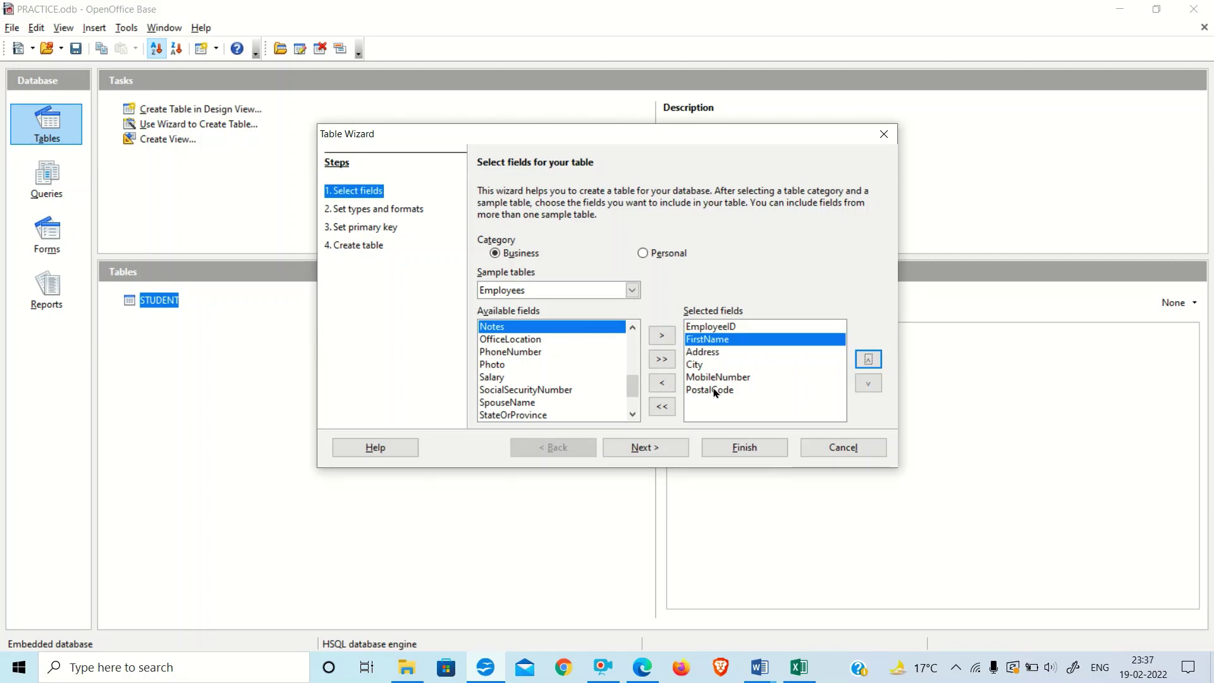
Move MobileNumber up to third place among the selected fields, directly after FirstName
{"action": "left_click", "coordinate": [710, 378]}
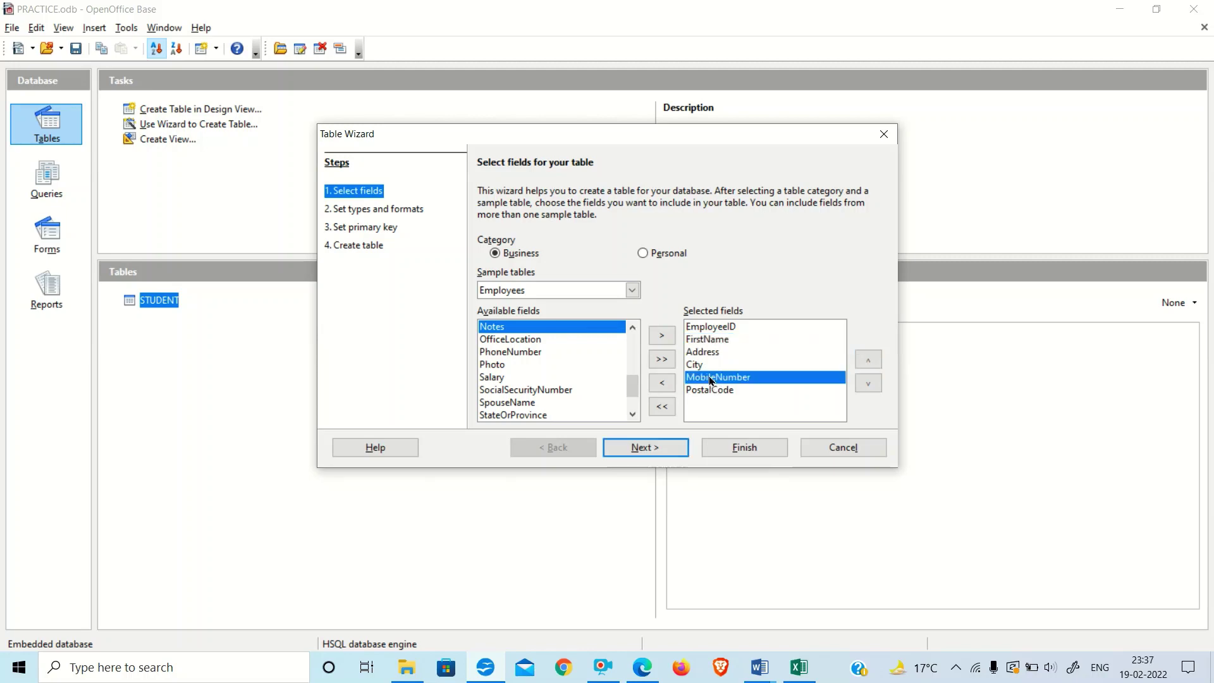
{"action": "left_click", "coordinate": [869, 359]}
{"action": "left_click", "coordinate": [869, 359]}
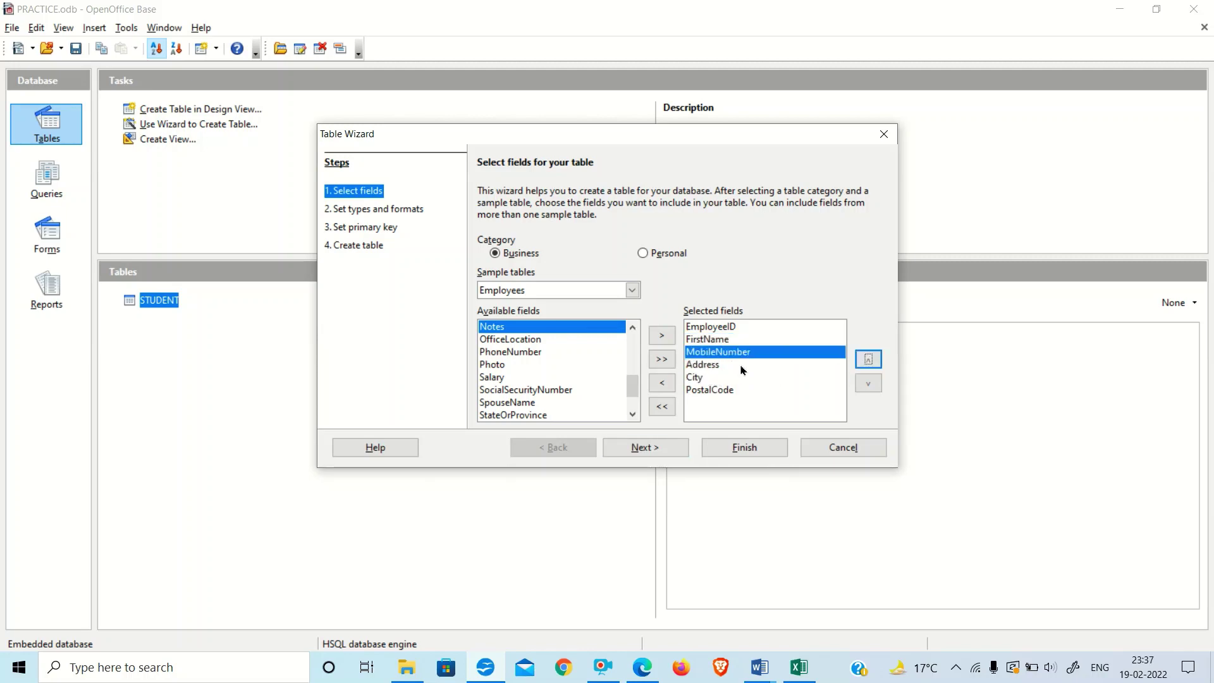
{"action": "left_click", "coordinate": [694, 377]}
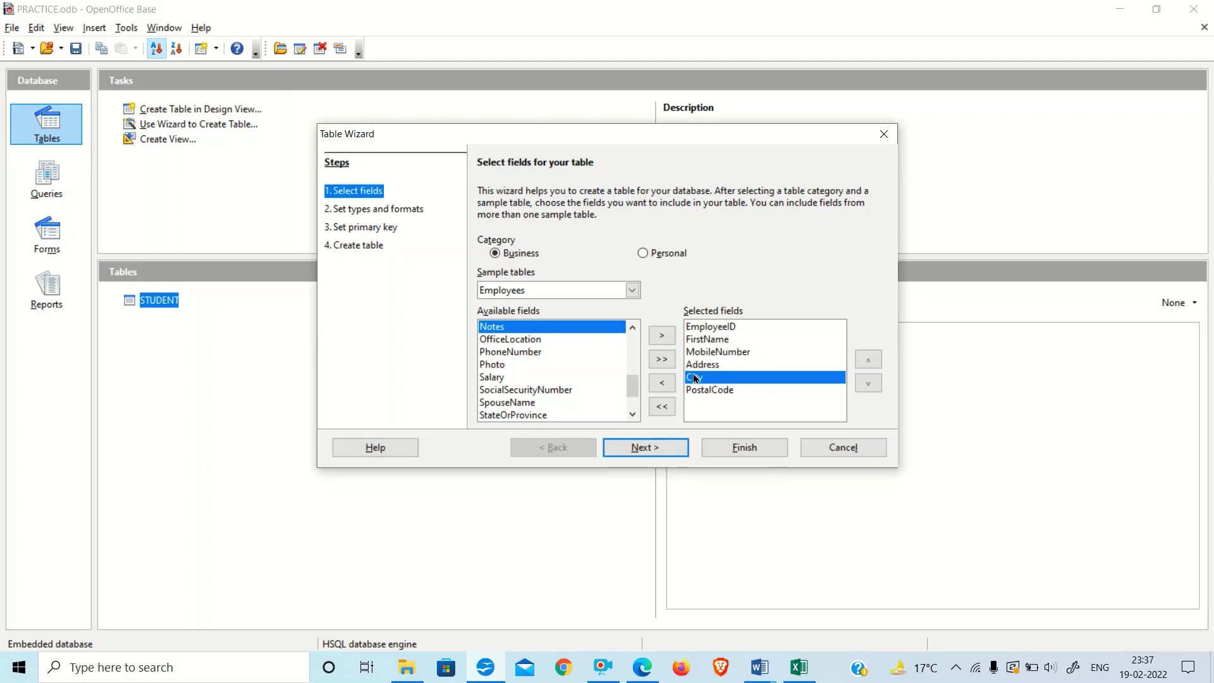
{"action": "left_click", "coordinate": [698, 390]}
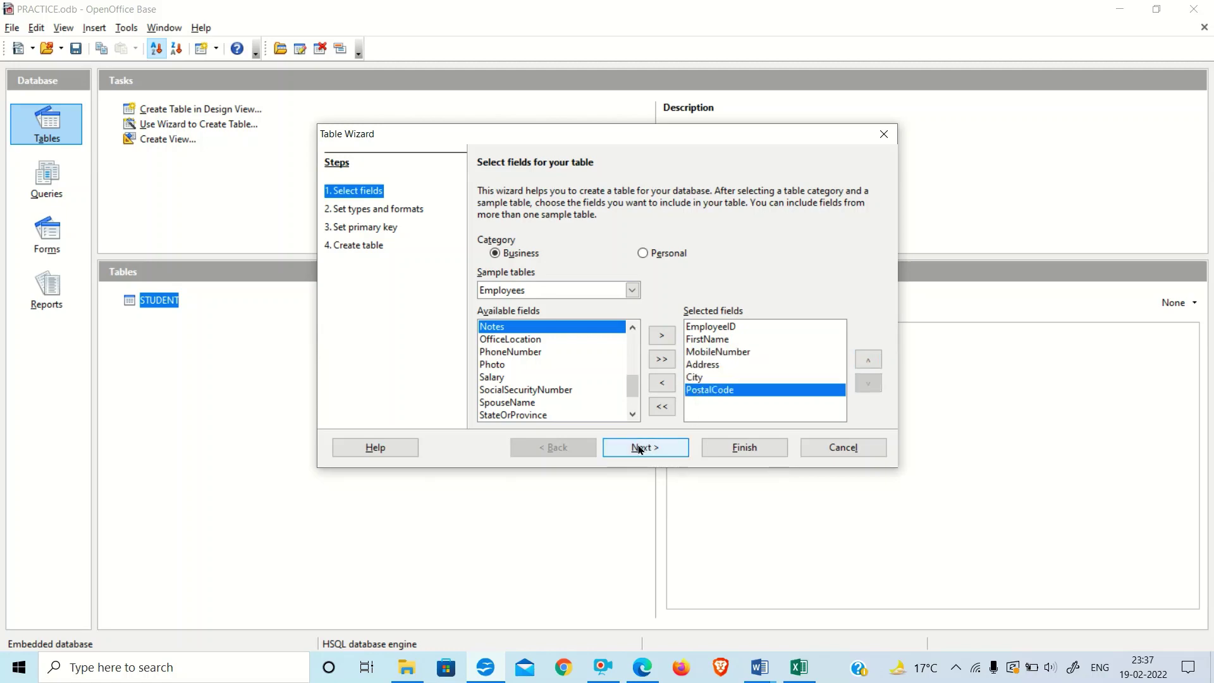
Continue to the field types and review the type and length settings of every selected field from EmployeeID to PostalCode
{"action": "left_click", "coordinate": [639, 448]}
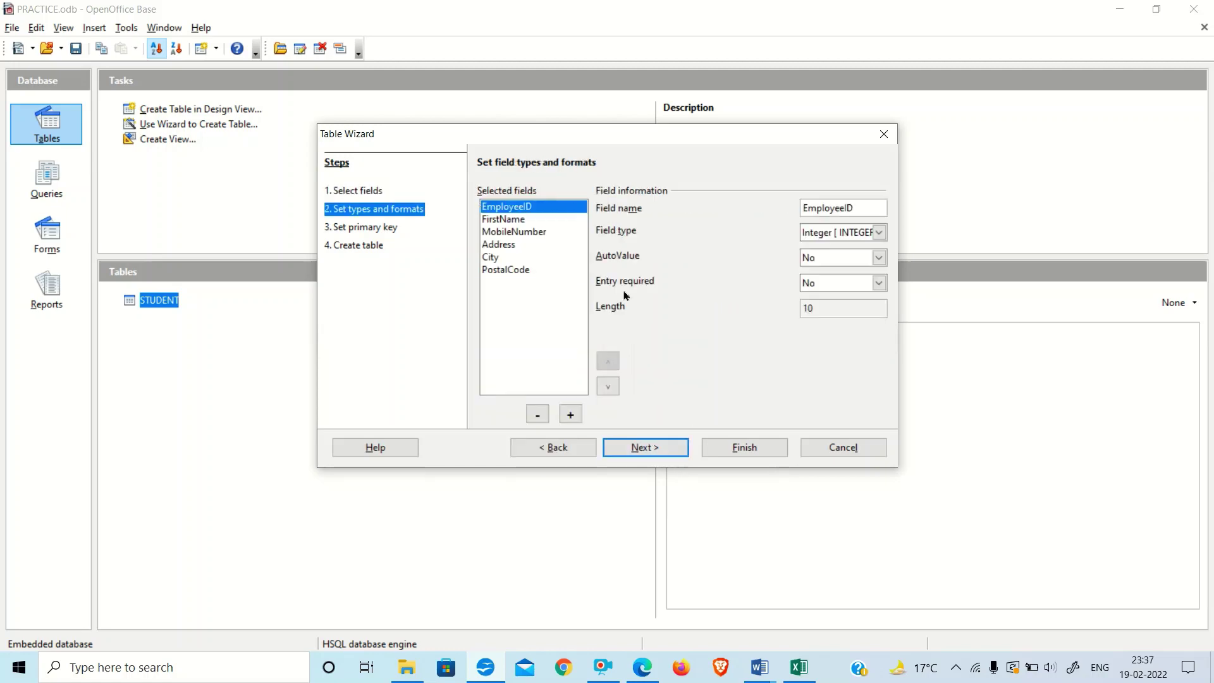
{"action": "left_click", "coordinate": [880, 232]}
{"action": "left_click", "coordinate": [725, 277]}
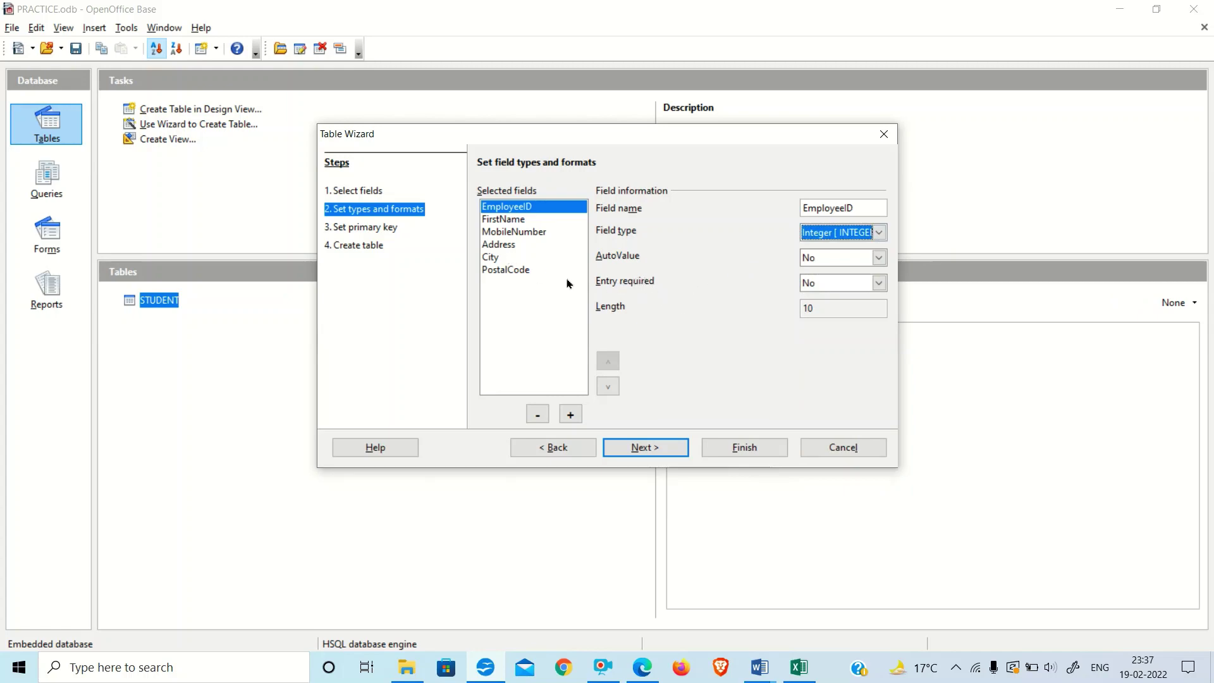
{"action": "left_click", "coordinate": [509, 224]}
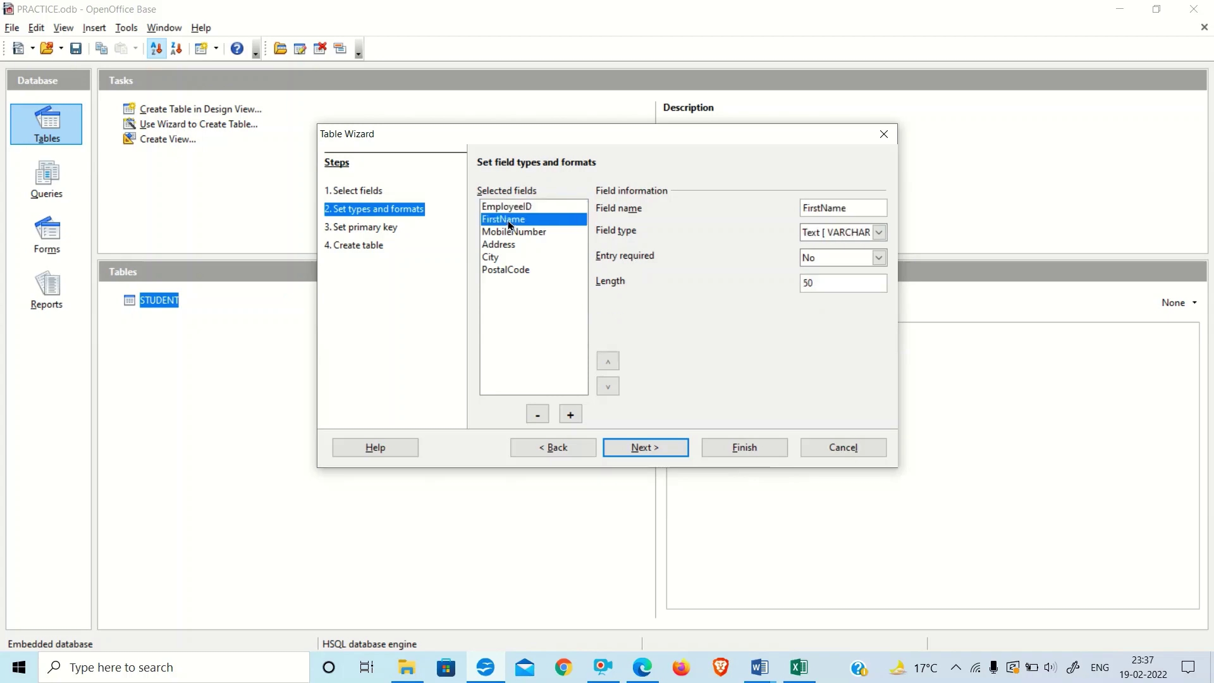
{"action": "left_click", "coordinate": [508, 232]}
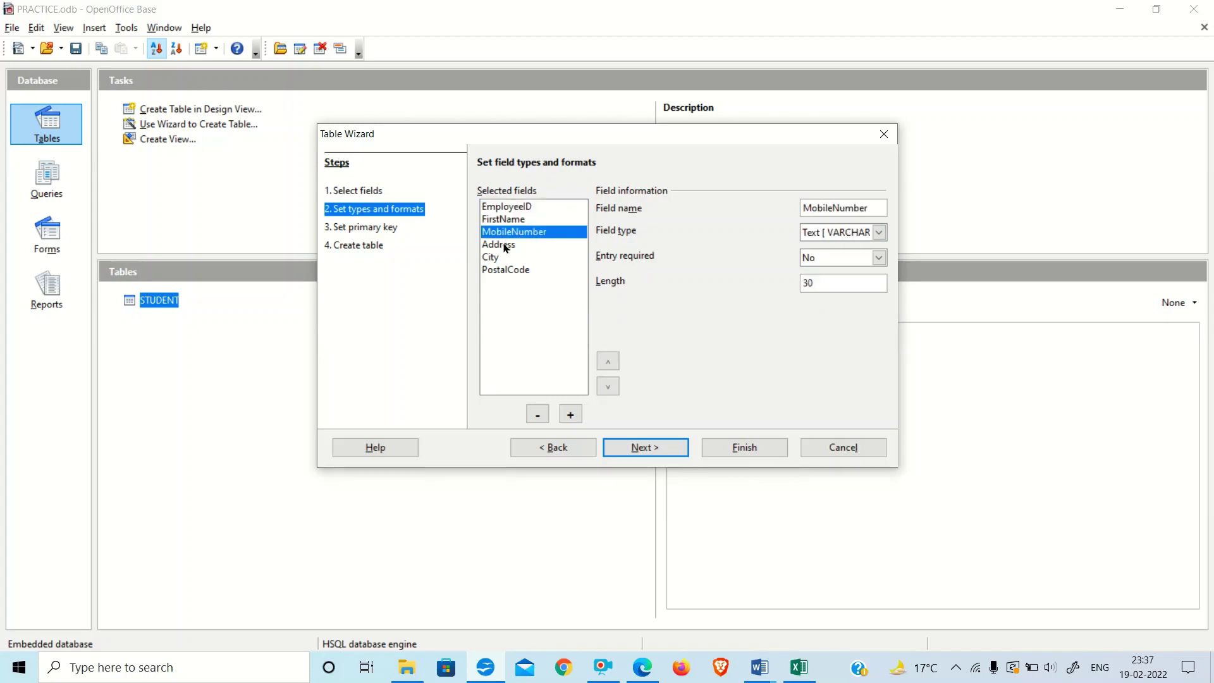
{"action": "left_click", "coordinate": [505, 247]}
{"action": "left_click", "coordinate": [495, 259]}
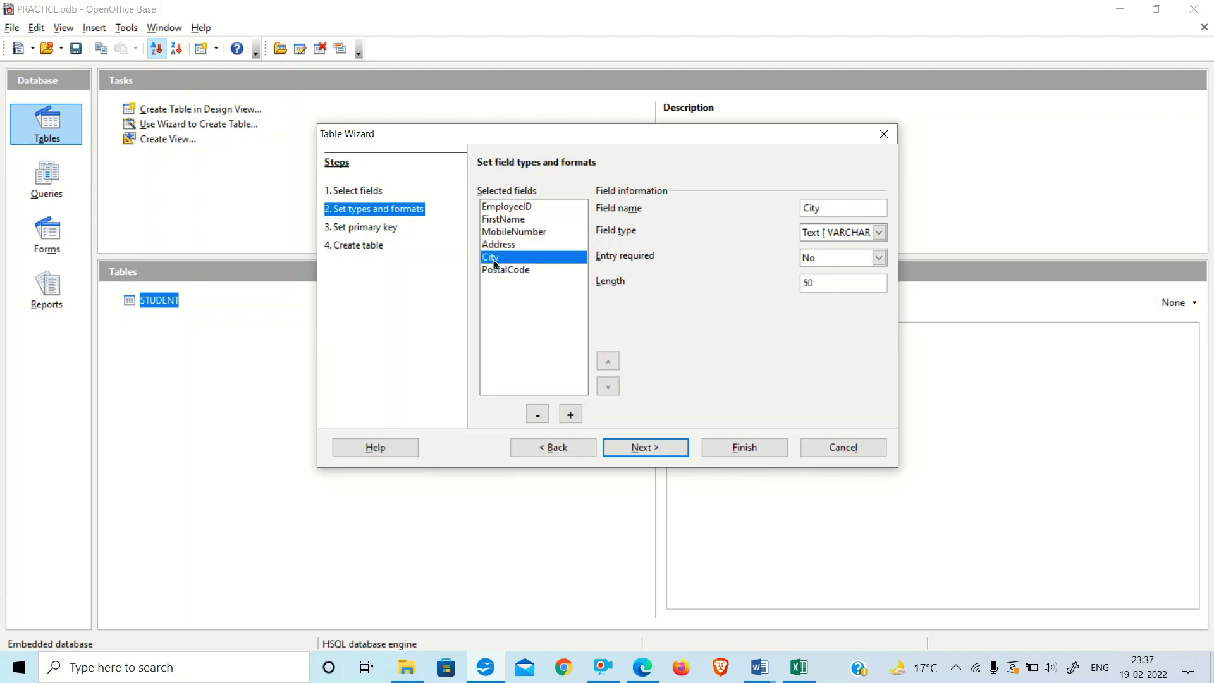
{"action": "left_click", "coordinate": [496, 270]}
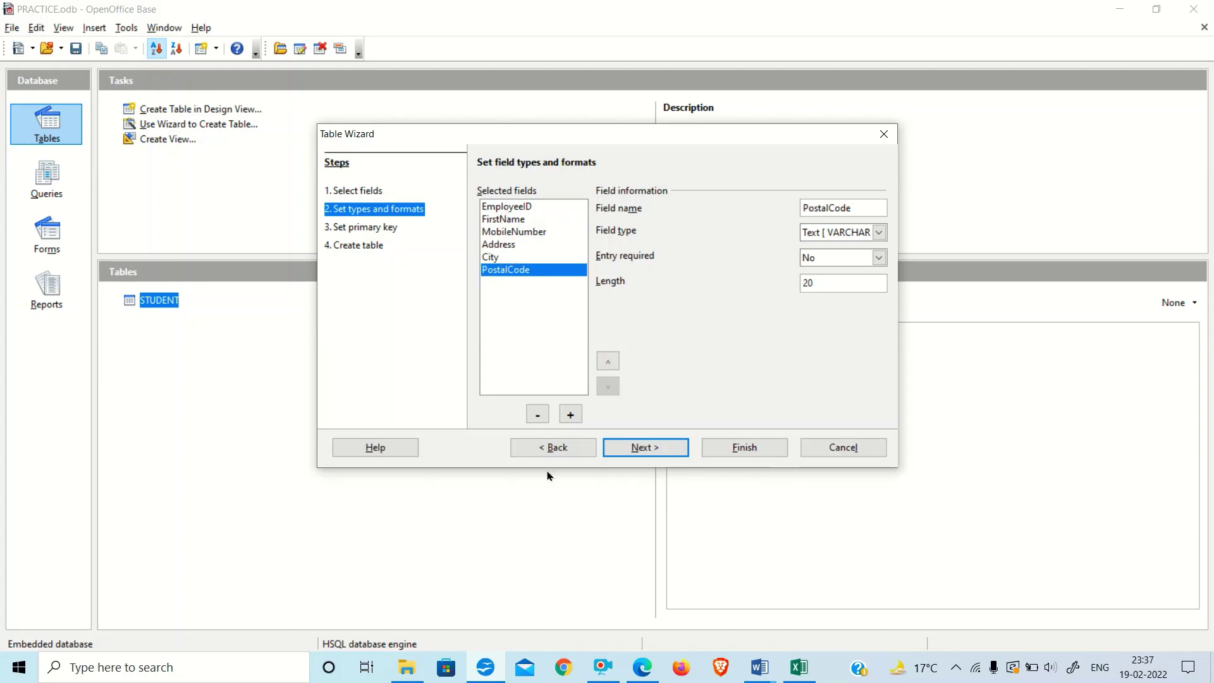
Revisit the field selection, return to the field types and recheck the FirstName, MobileNumber, Address and City settings, including the types available for MobileNumber
{"action": "left_click", "coordinate": [557, 448]}
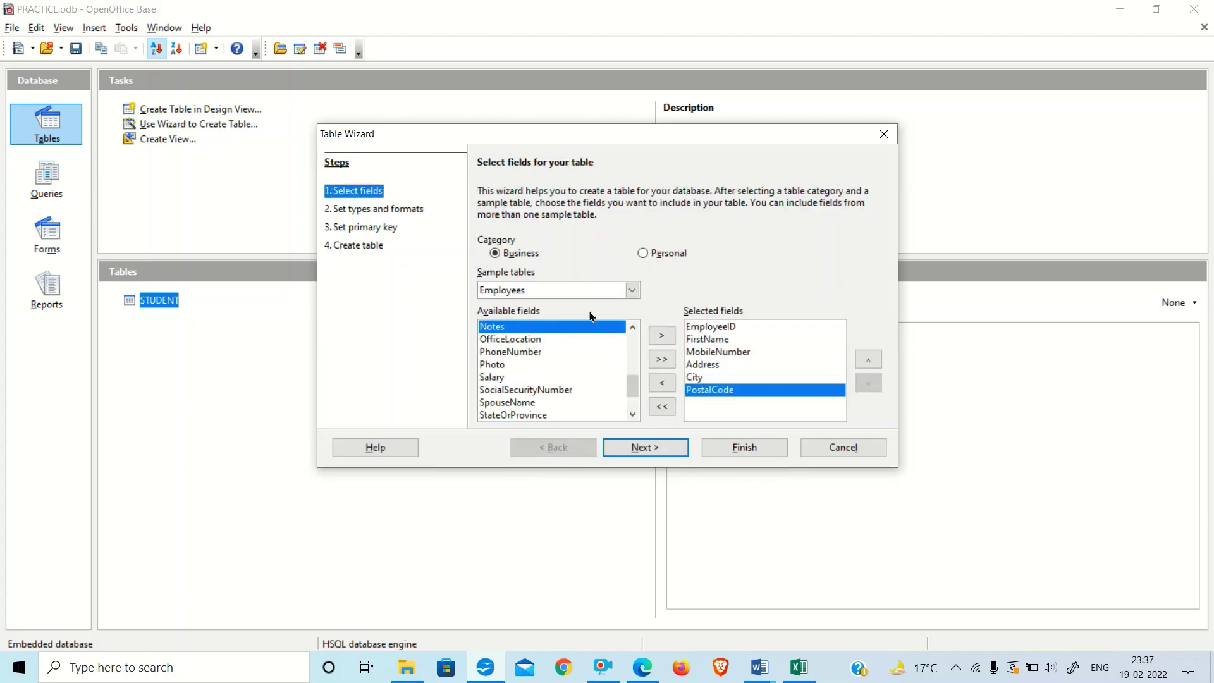
{"action": "left_click", "coordinate": [643, 447]}
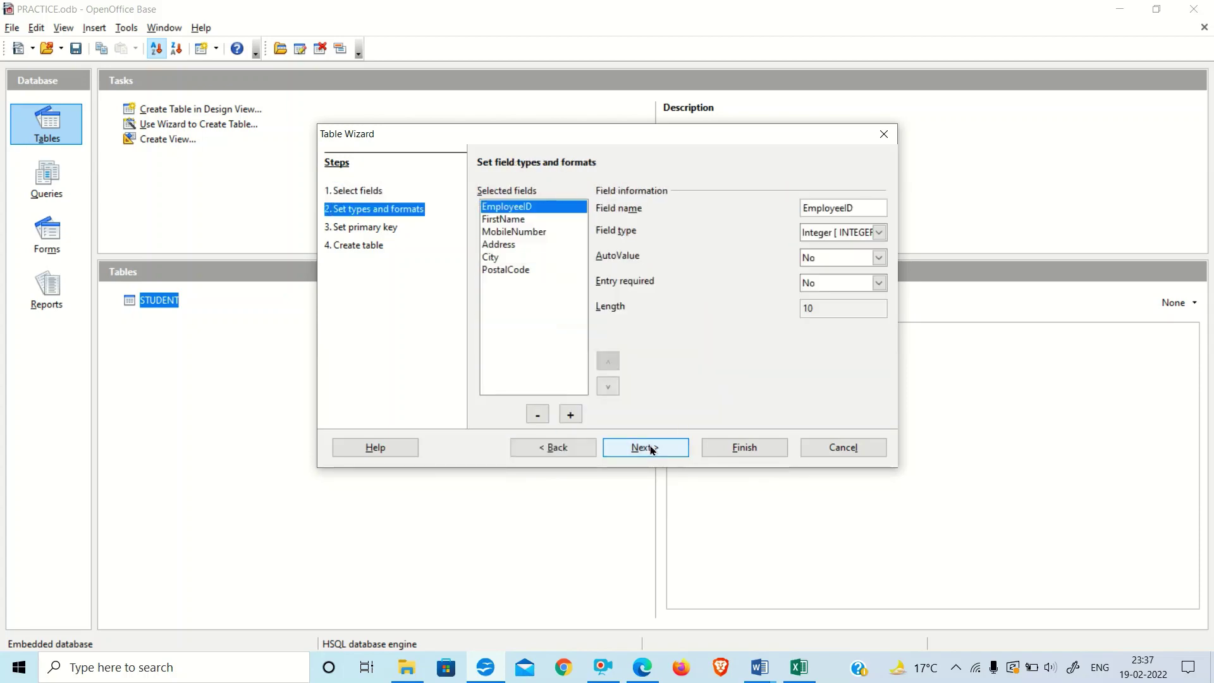
{"action": "left_click", "coordinate": [496, 219]}
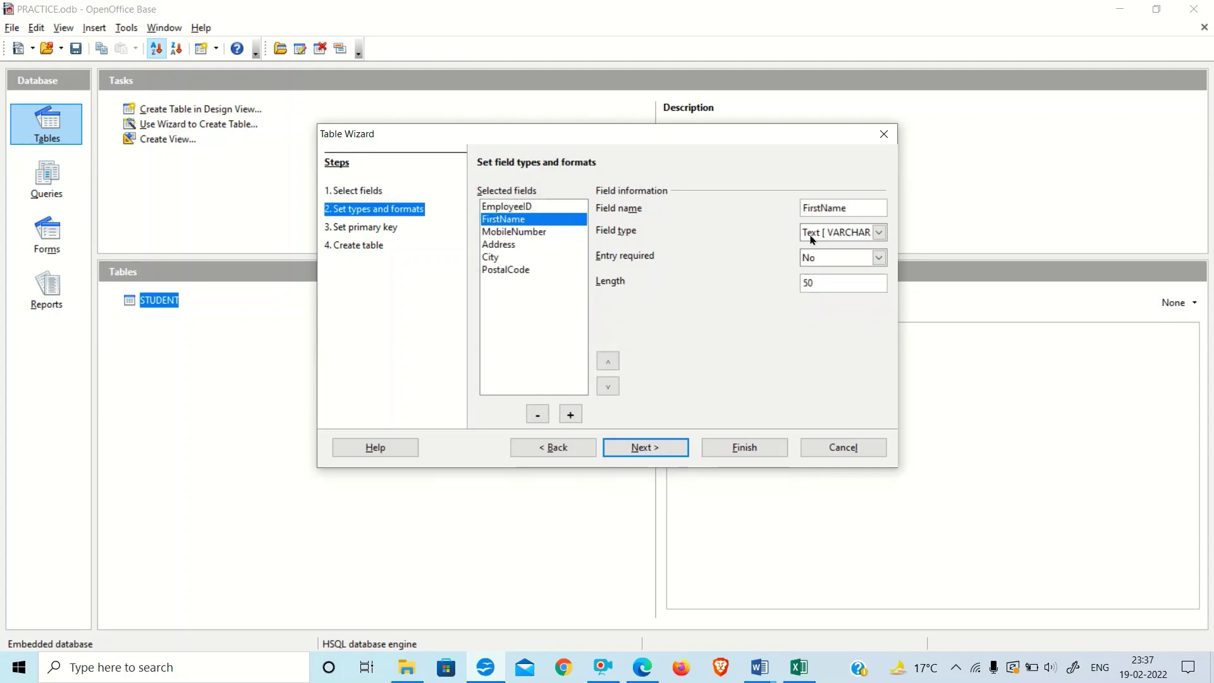
{"action": "left_click", "coordinate": [532, 233]}
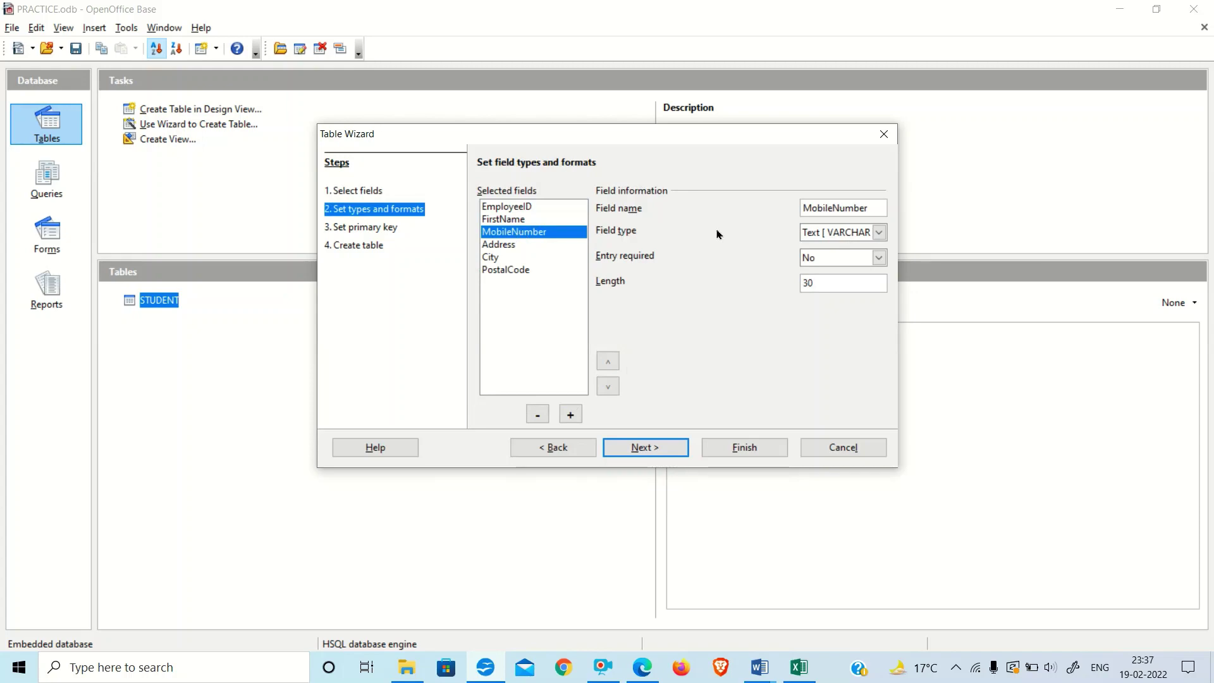
{"action": "left_click", "coordinate": [879, 232]}
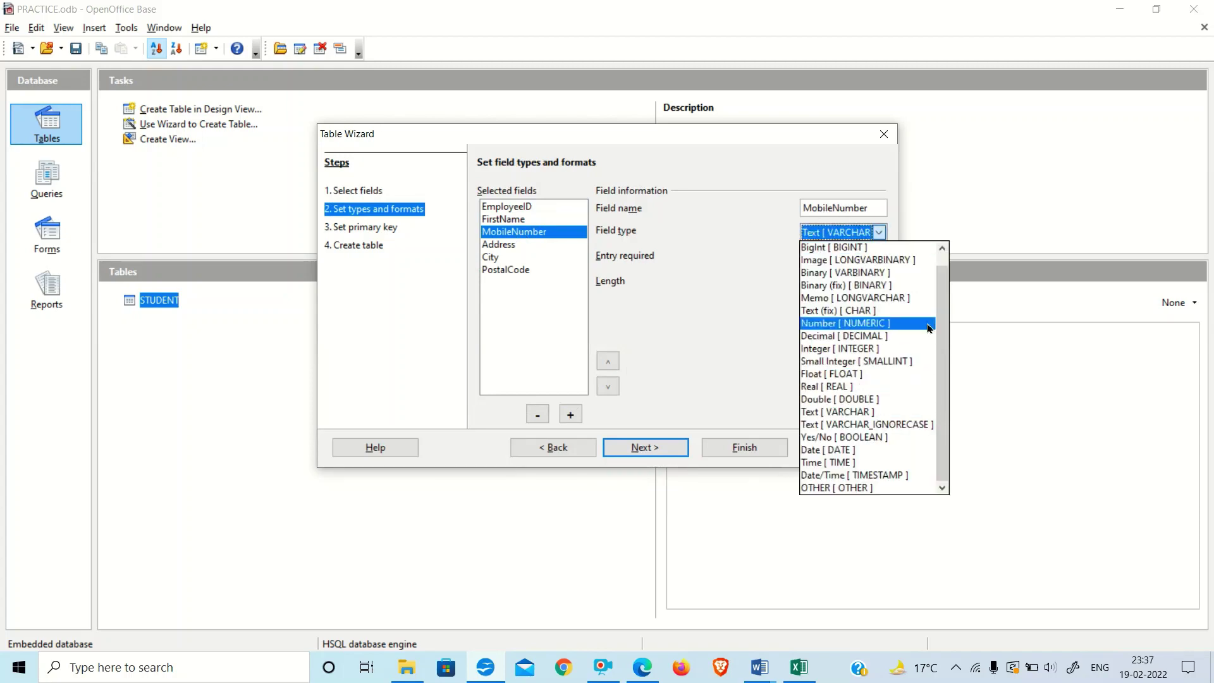
{"action": "left_click", "coordinate": [495, 244]}
{"action": "left_click", "coordinate": [488, 257]}
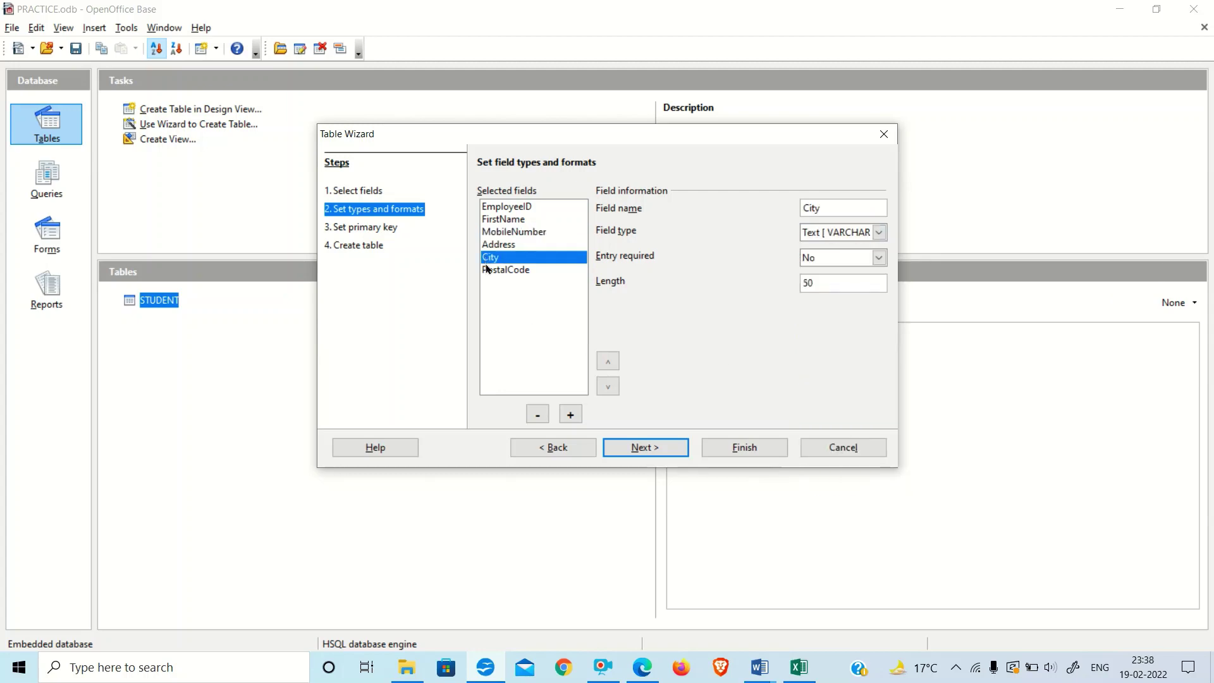
Set the PostalCode field's type to Integer [ INTEGER ]
{"action": "left_click", "coordinate": [497, 271]}
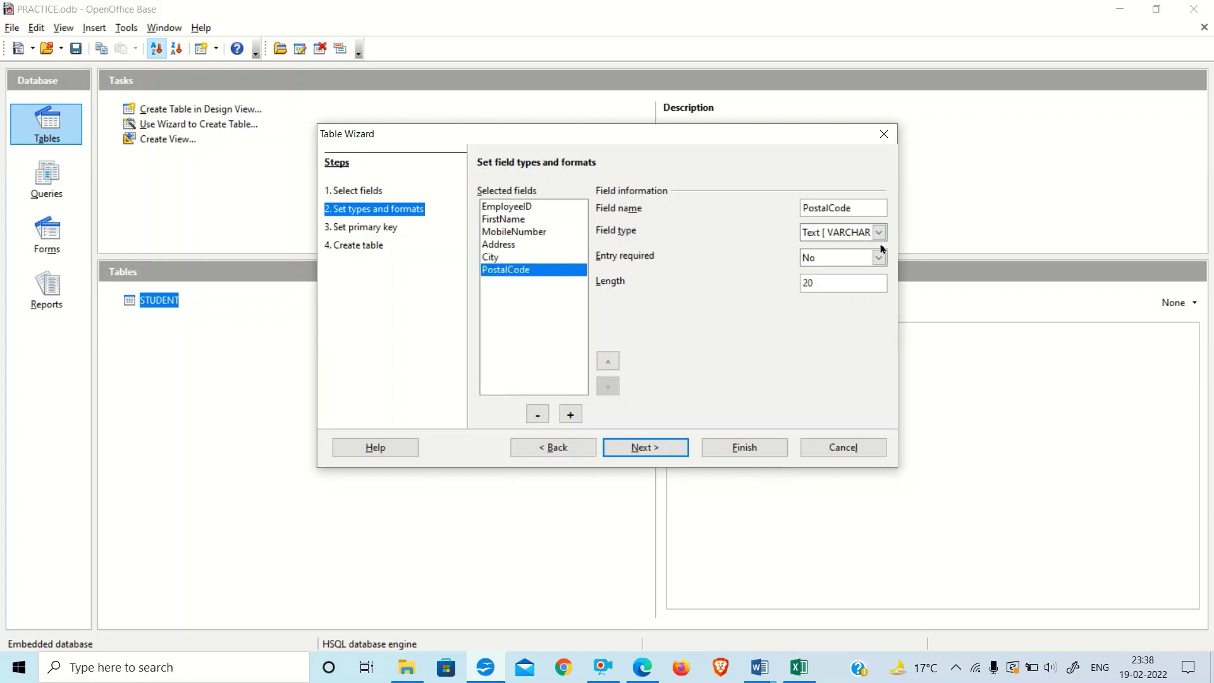
{"action": "left_click", "coordinate": [879, 232]}
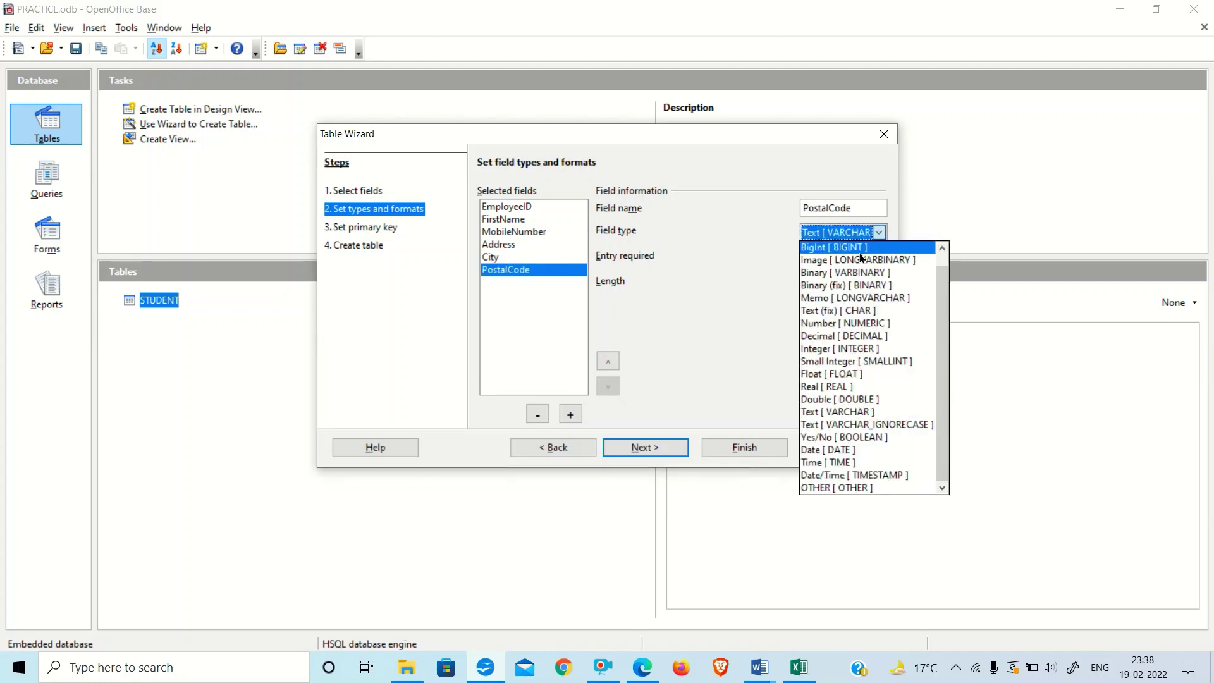
{"action": "type", "text": "in"}
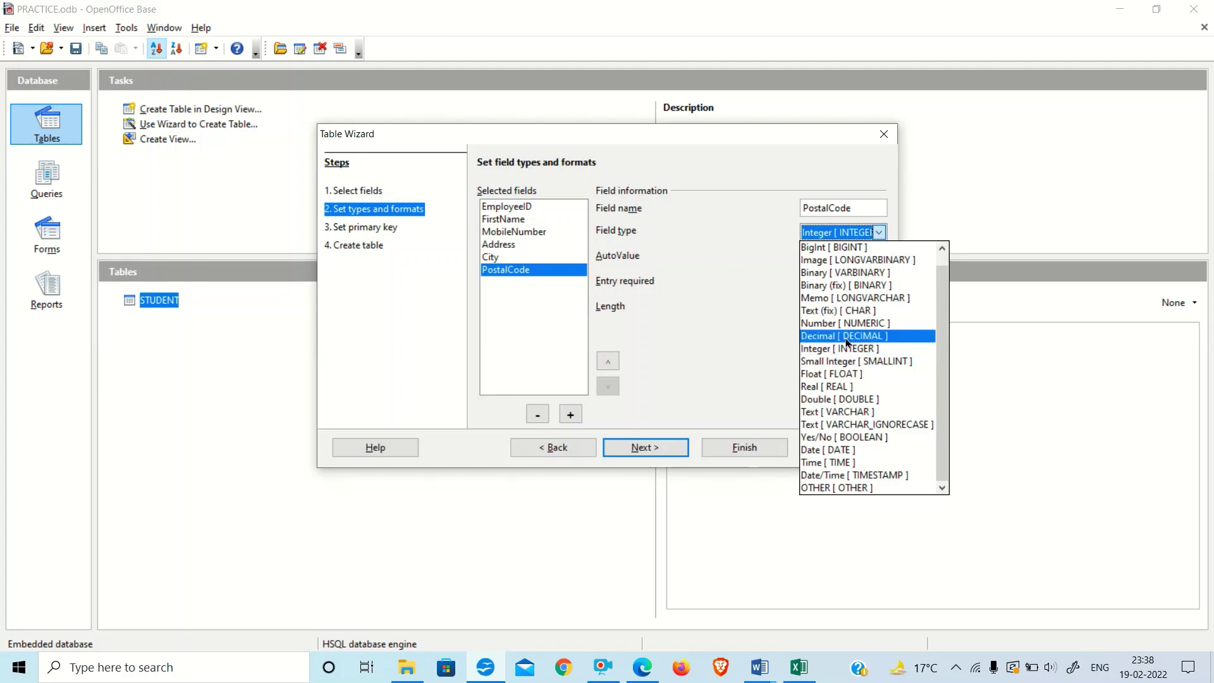
{"action": "left_click", "coordinate": [845, 348]}
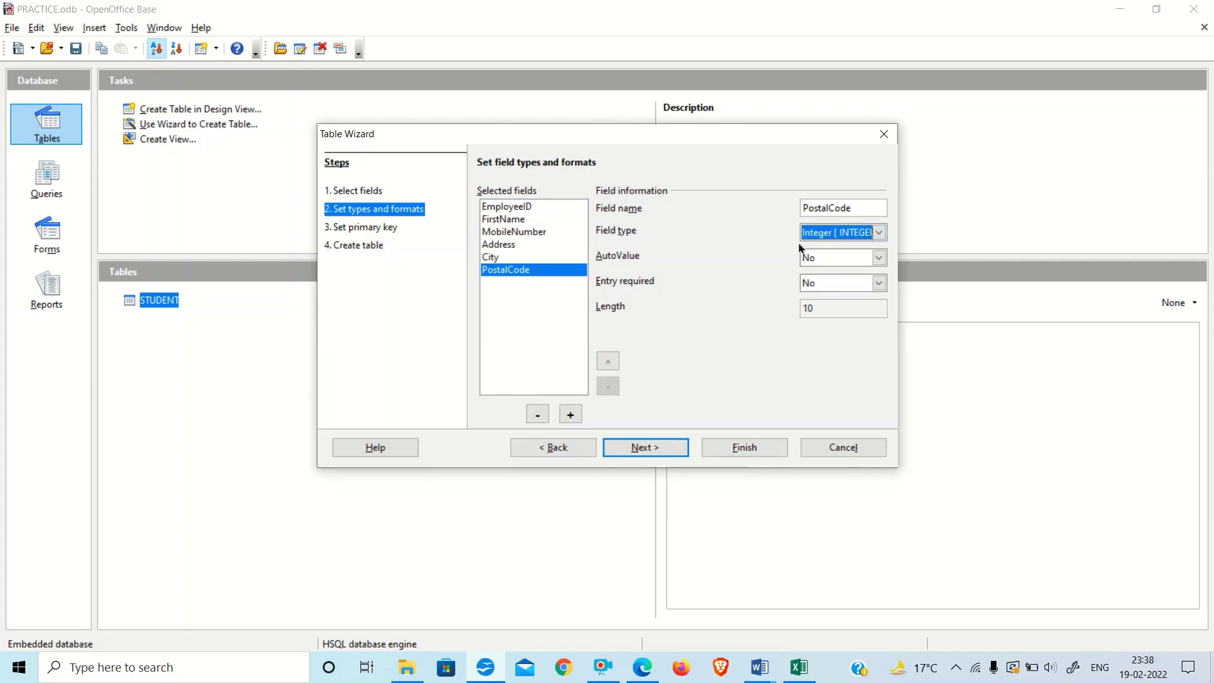
Continue to the primary key settings and use the existing field EmployeeID as the primary key
{"action": "left_click", "coordinate": [643, 448]}
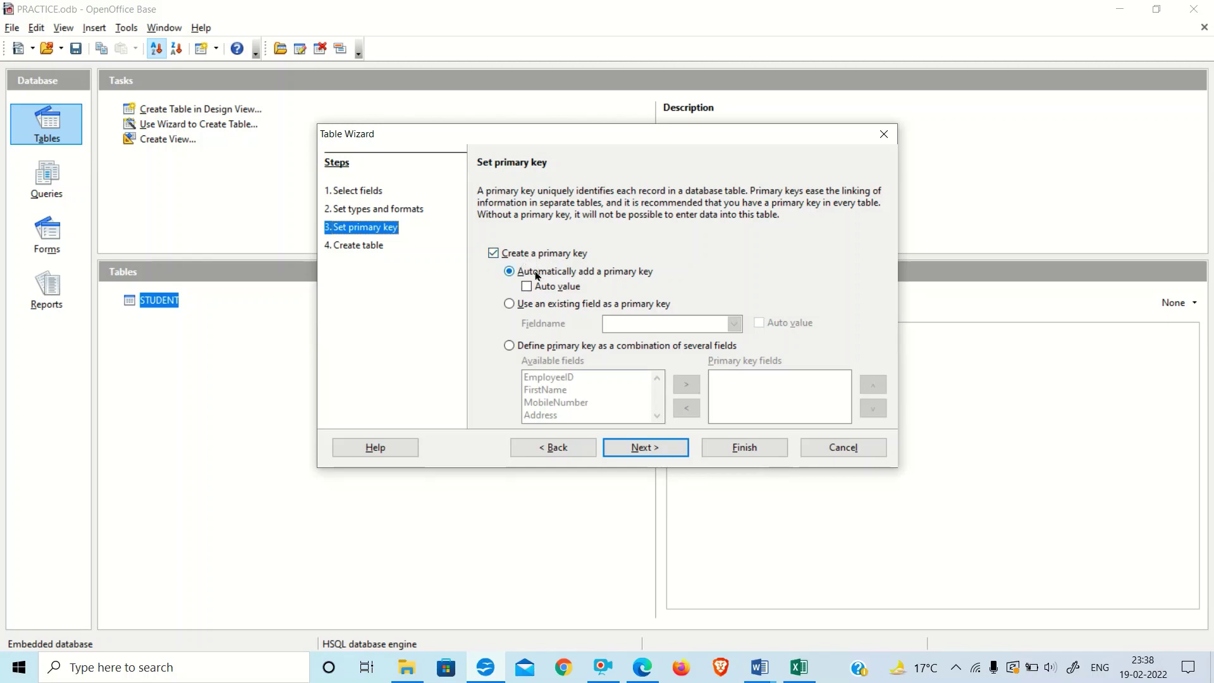
{"action": "left_click", "coordinate": [510, 304]}
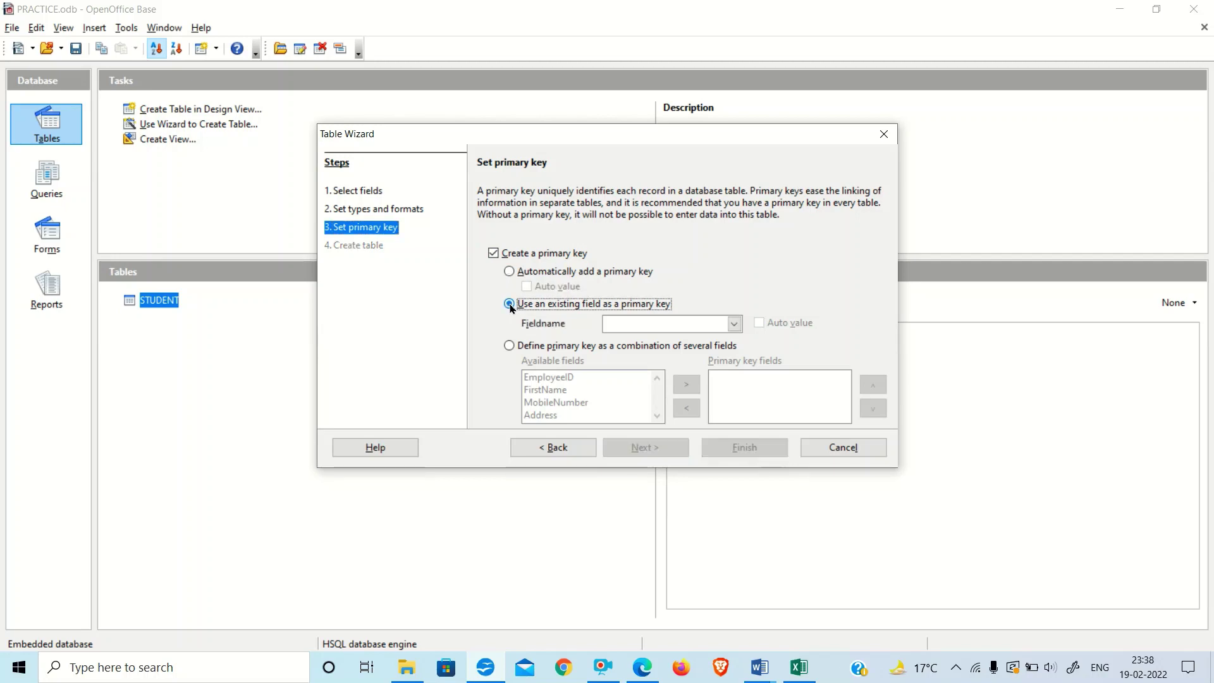
{"action": "left_click", "coordinate": [735, 324]}
{"action": "left_click", "coordinate": [655, 340]}
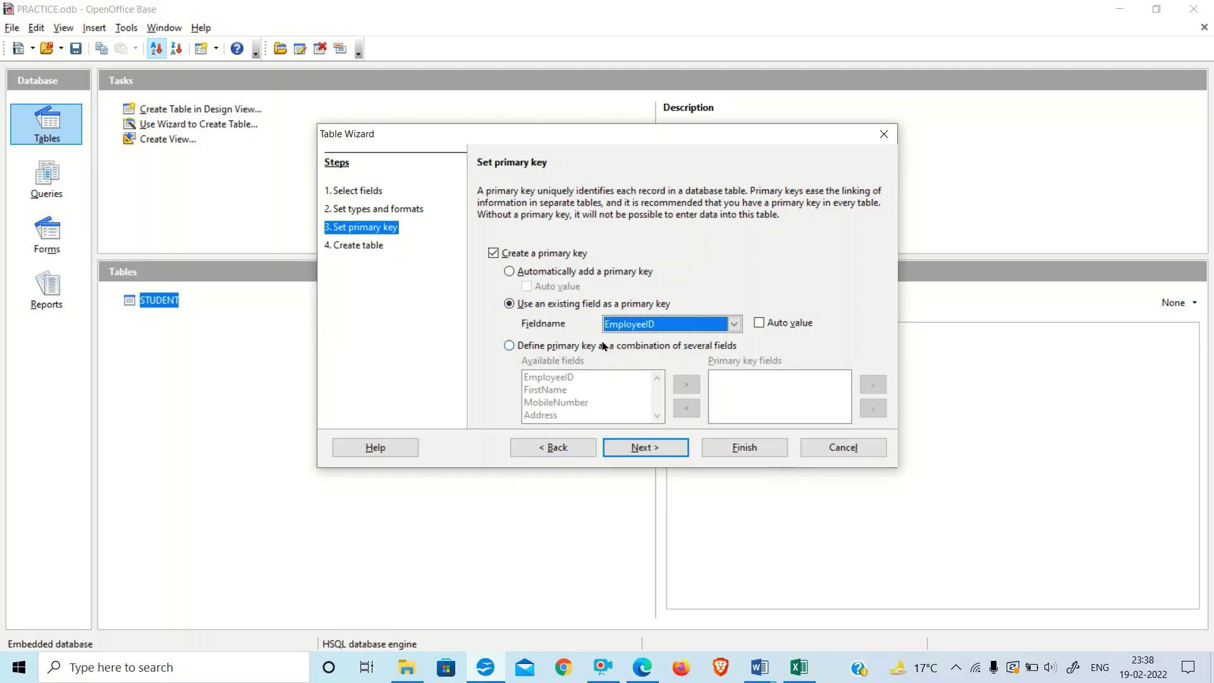
Try defining the primary key as a combination of EmployeeID and FirstName, and go back to using the single existing field
{"action": "left_click", "coordinate": [509, 346]}
{"action": "left_click", "coordinate": [535, 379]}
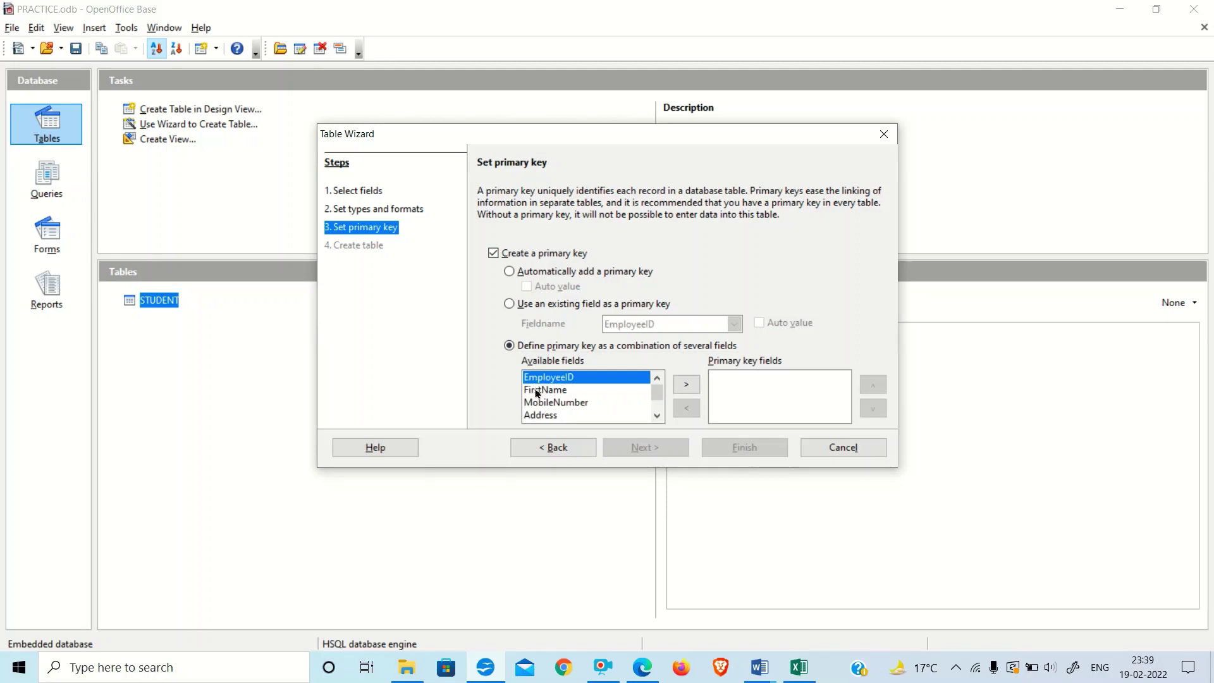
{"action": "left_click", "coordinate": [535, 392], "text": "ctrl"}
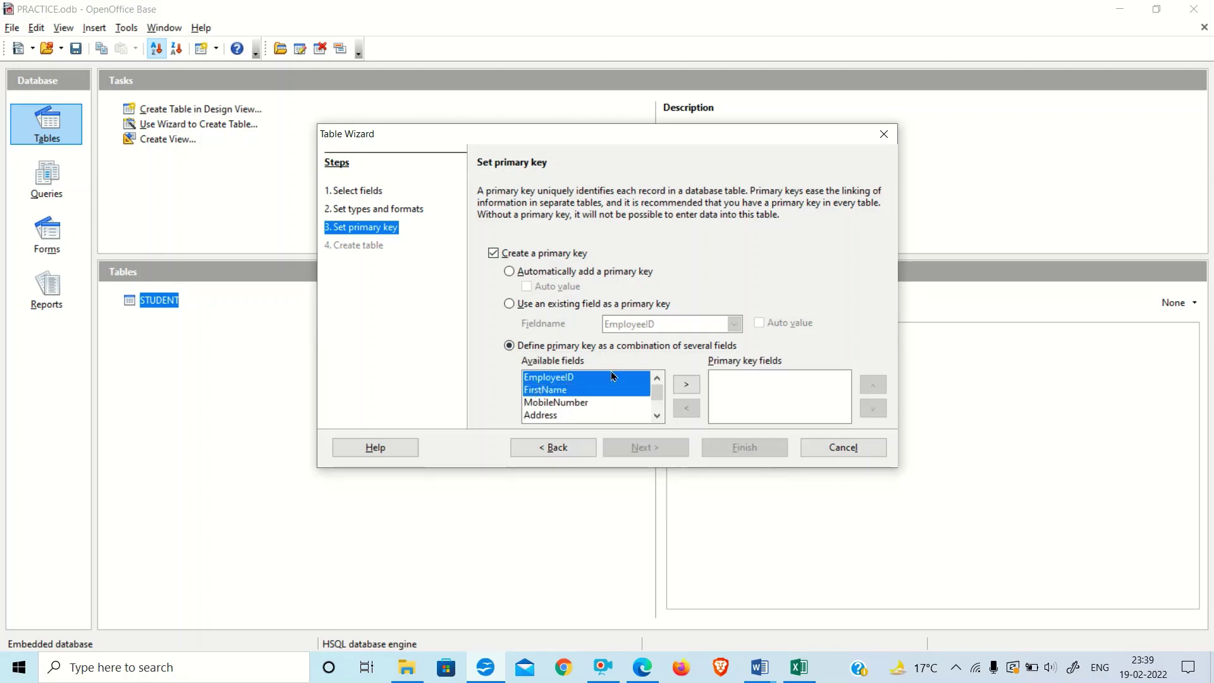
{"action": "left_click", "coordinate": [685, 384]}
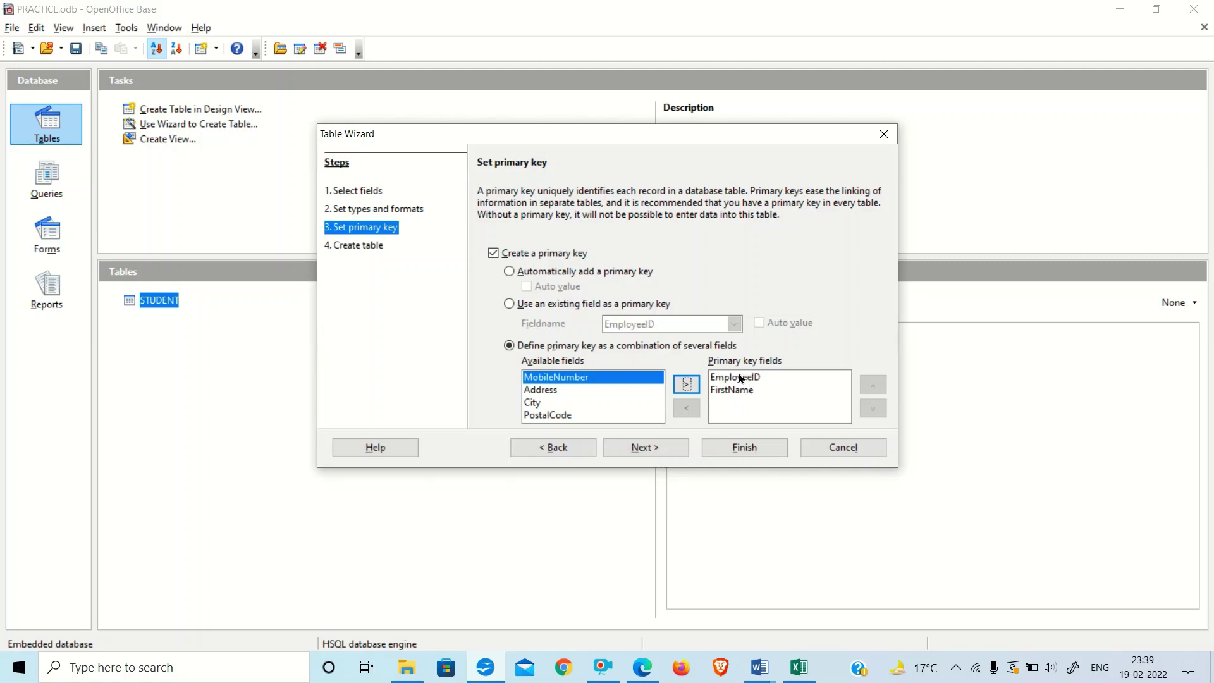
{"action": "left_click", "coordinate": [508, 304]}
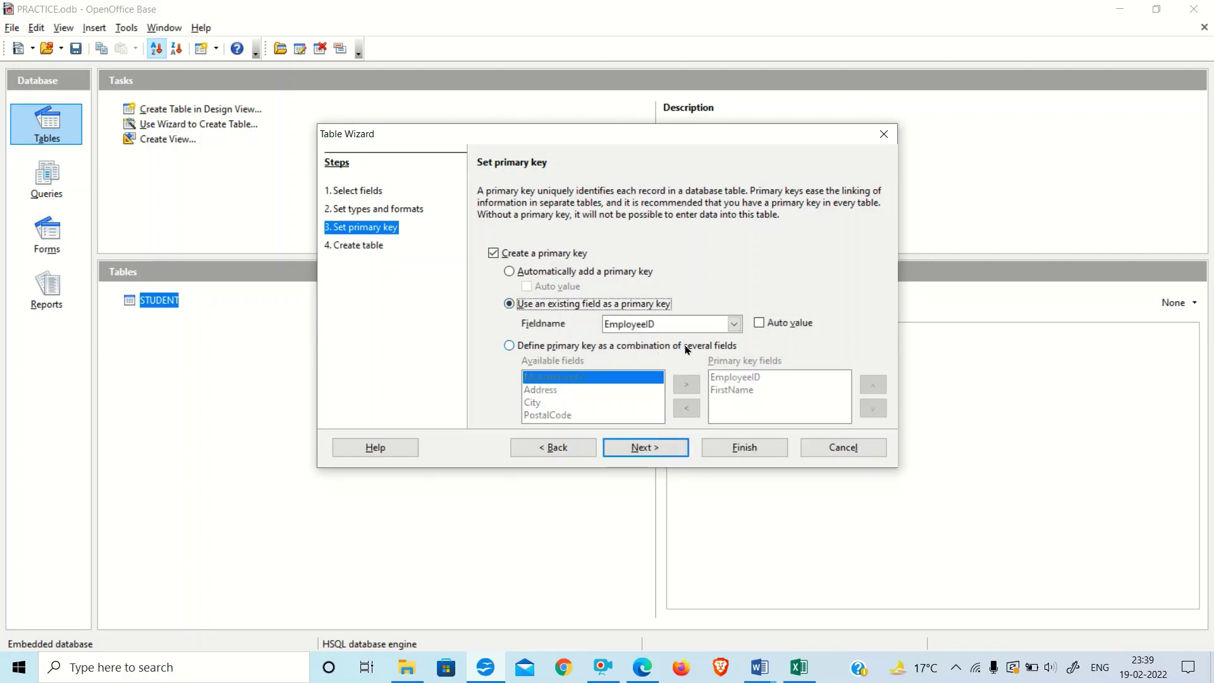
Create the table under the name Employees with the option to insert data immediately, and close its data view
{"action": "left_click", "coordinate": [639, 449]}
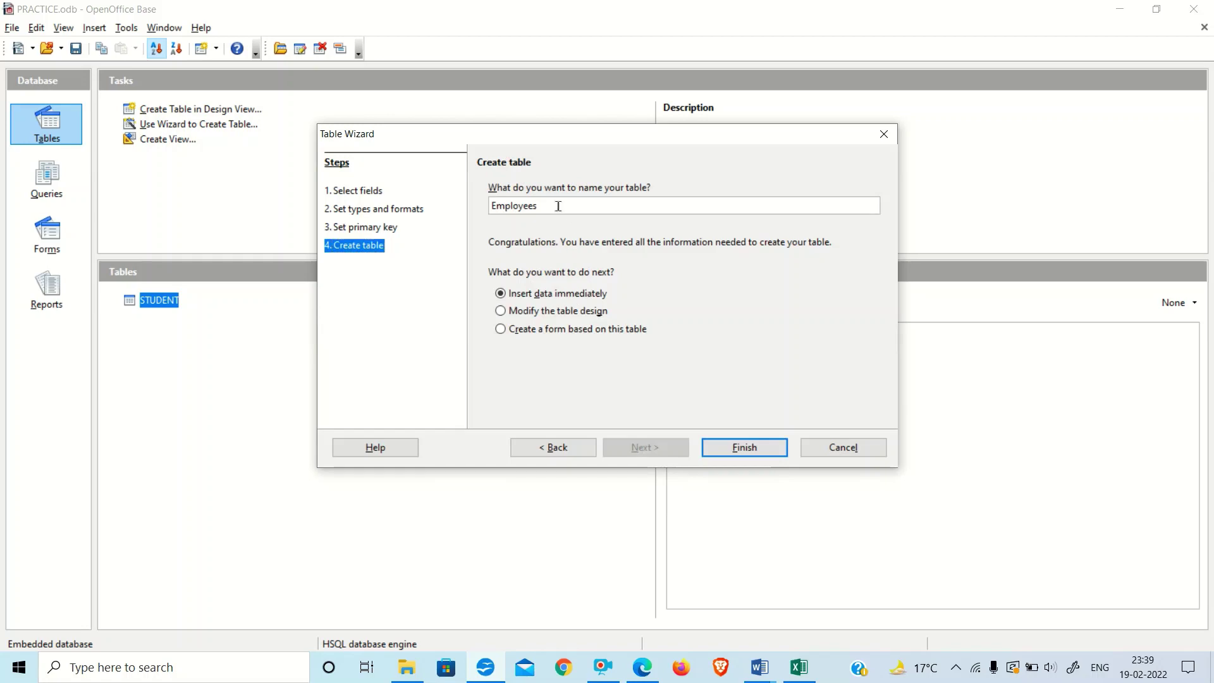
{"action": "left_click_drag", "start_coordinate": [548, 206], "coordinate": [477, 204]}
{"action": "left_click", "coordinate": [552, 212]}
{"action": "left_click", "coordinate": [743, 449]}
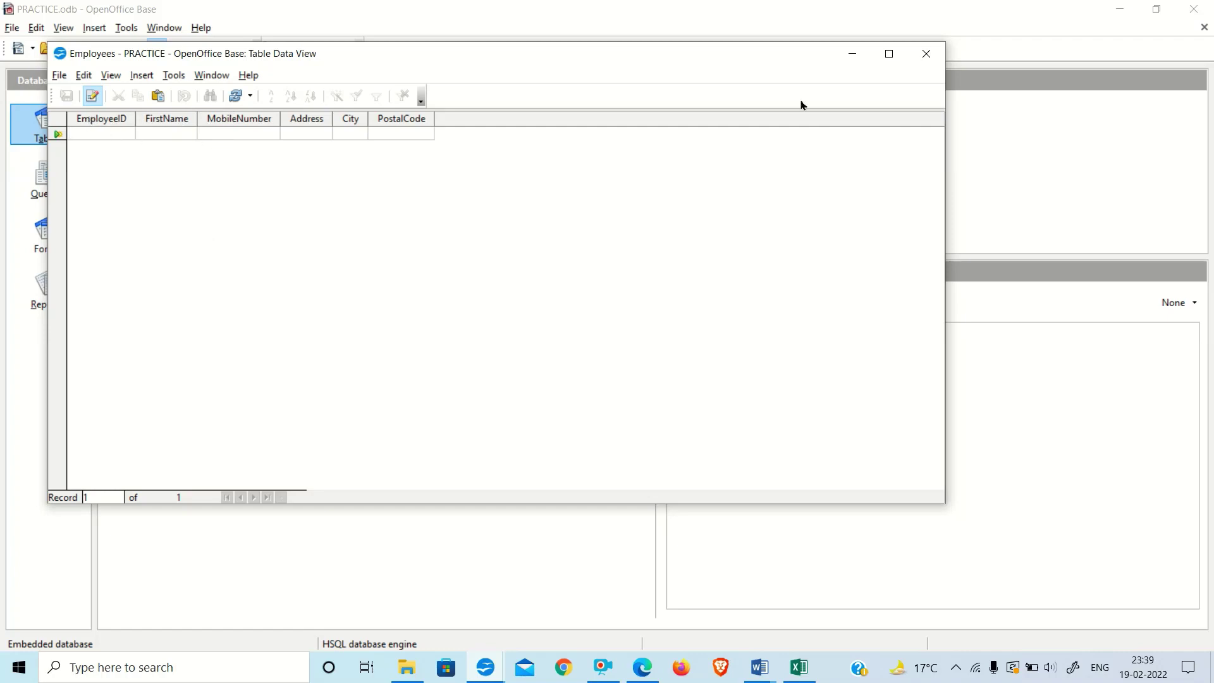
{"action": "left_click", "coordinate": [928, 54]}
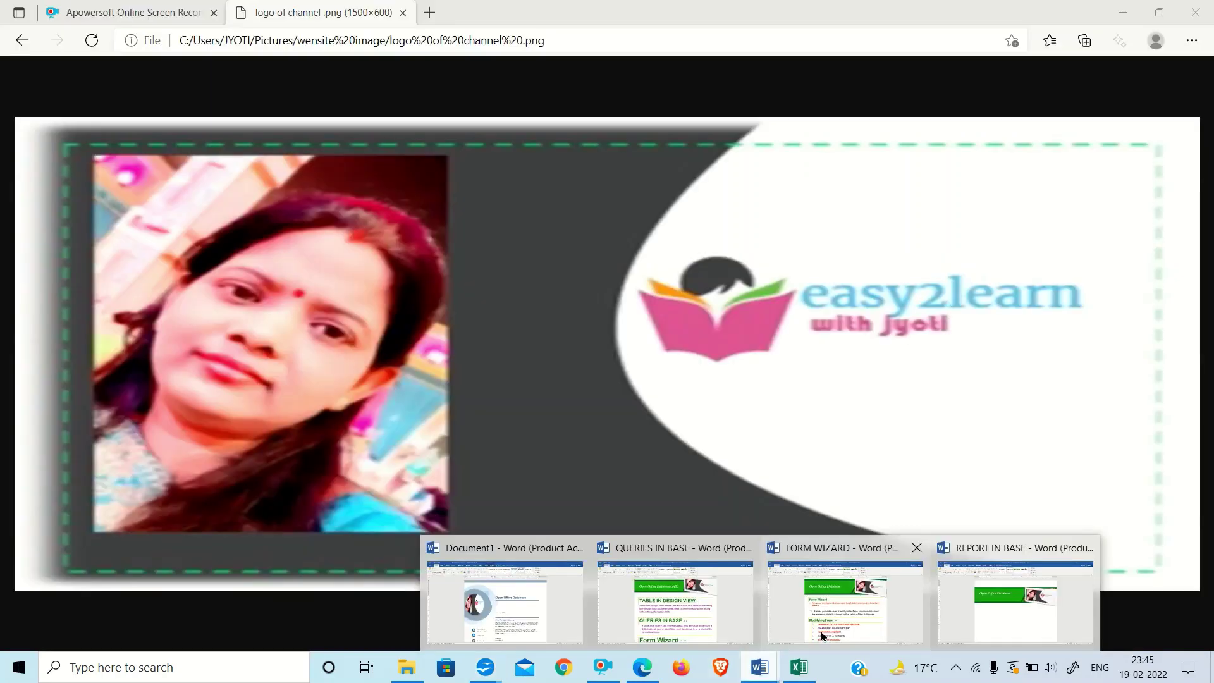
Switch to the Word document QUERIES IN BASE and highlight the explanations of table design view and of database queries
{"action": "left_click", "coordinate": [674, 588]}
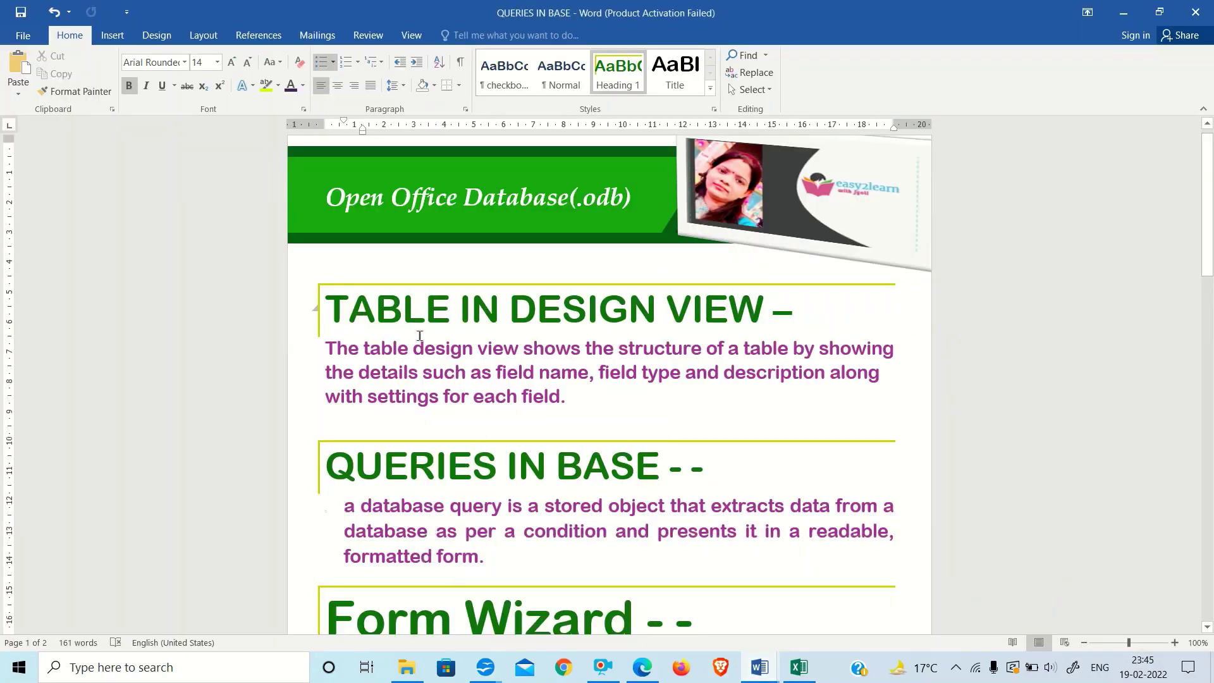
{"action": "left_click_drag", "start_coordinate": [339, 309], "coordinate": [577, 393]}
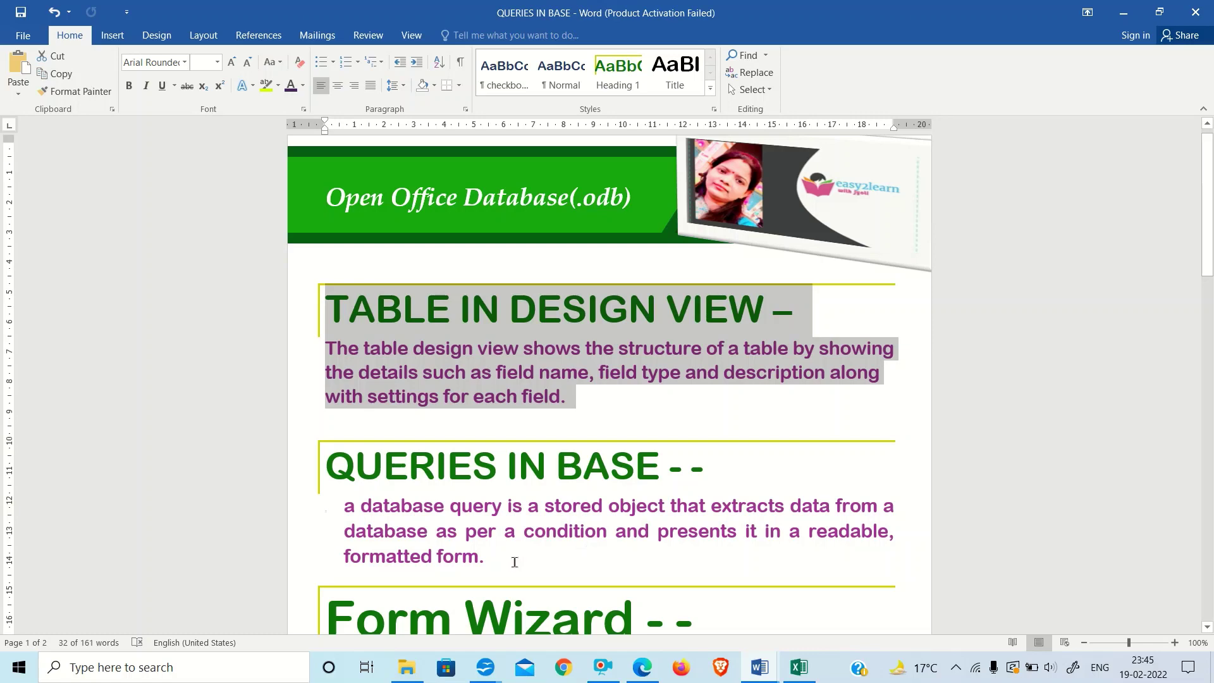
{"action": "left_click_drag", "start_coordinate": [500, 561], "coordinate": [345, 506]}
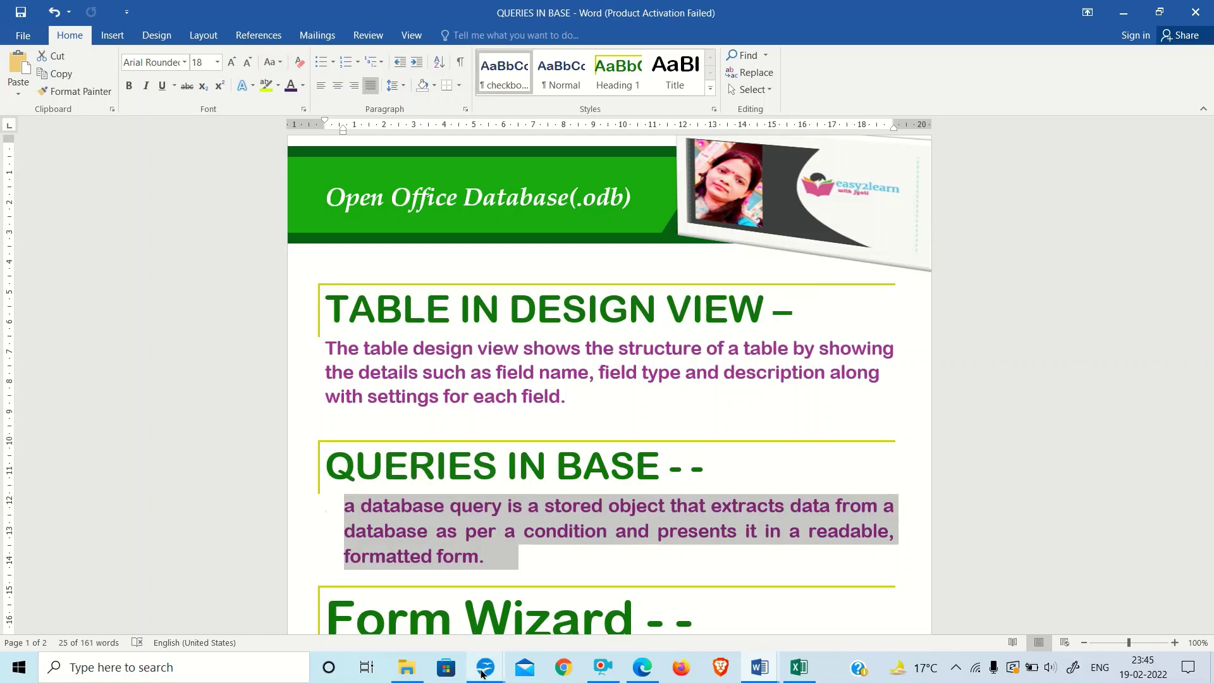
Switch to the STUDENT table data window in OpenOffice Base and close it
{"action": "mouse_move", "coordinate": [485, 674]}
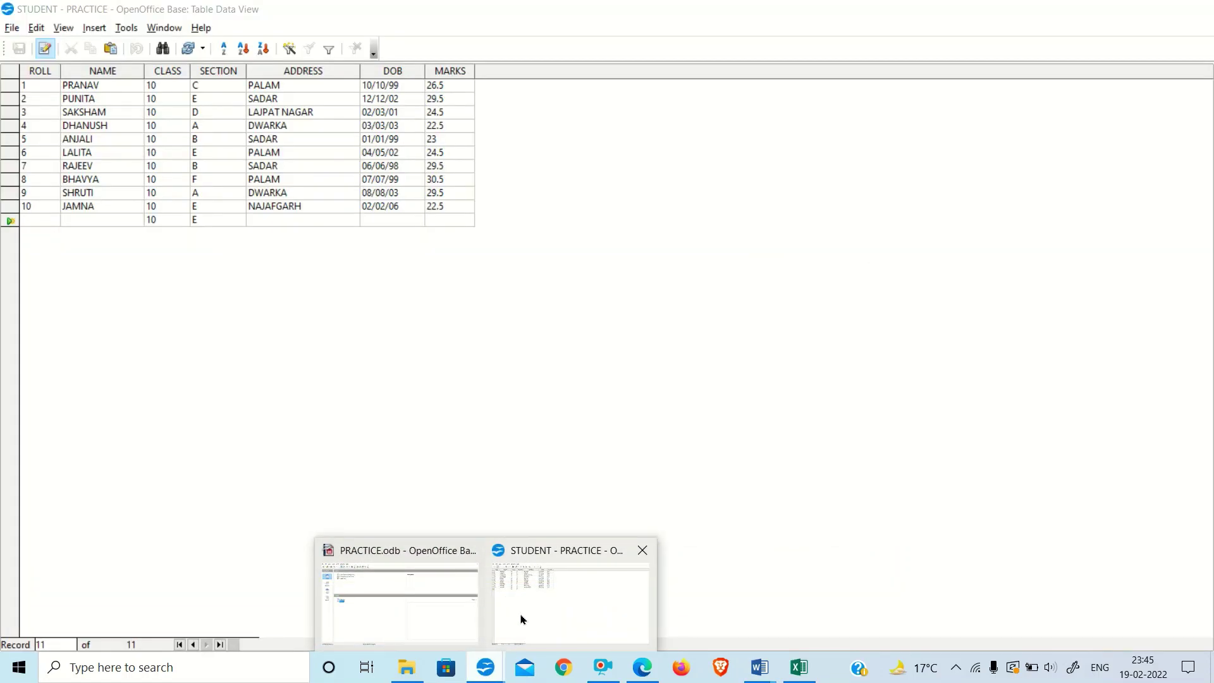
{"action": "left_click", "coordinate": [520, 618]}
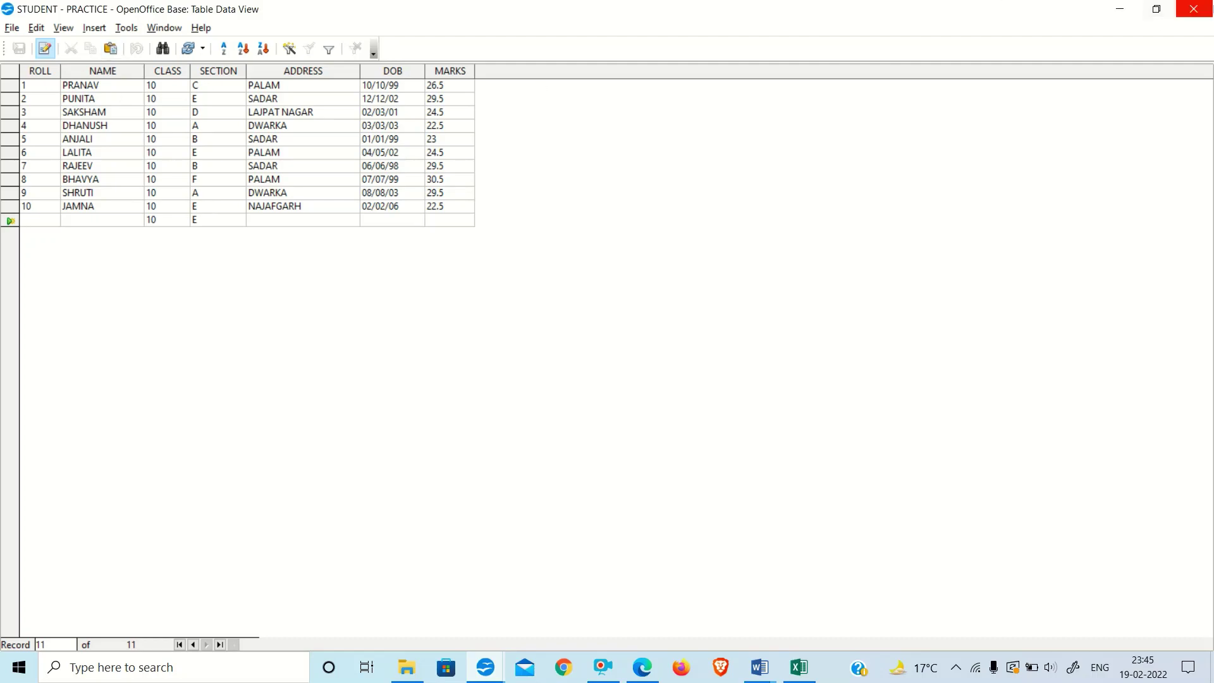
{"action": "left_click", "coordinate": [1196, 8]}
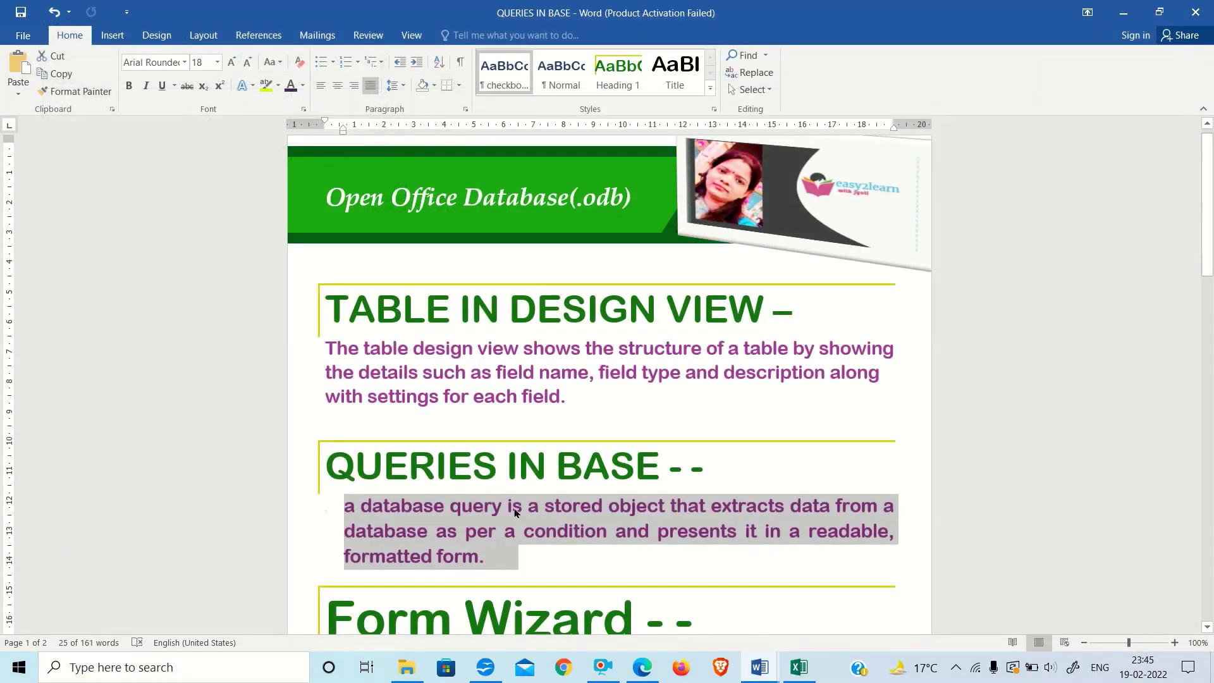
Return to the PRACTICE database window, open the STUDENT table's data and select the ROLL column
{"action": "left_click", "coordinate": [486, 665]}
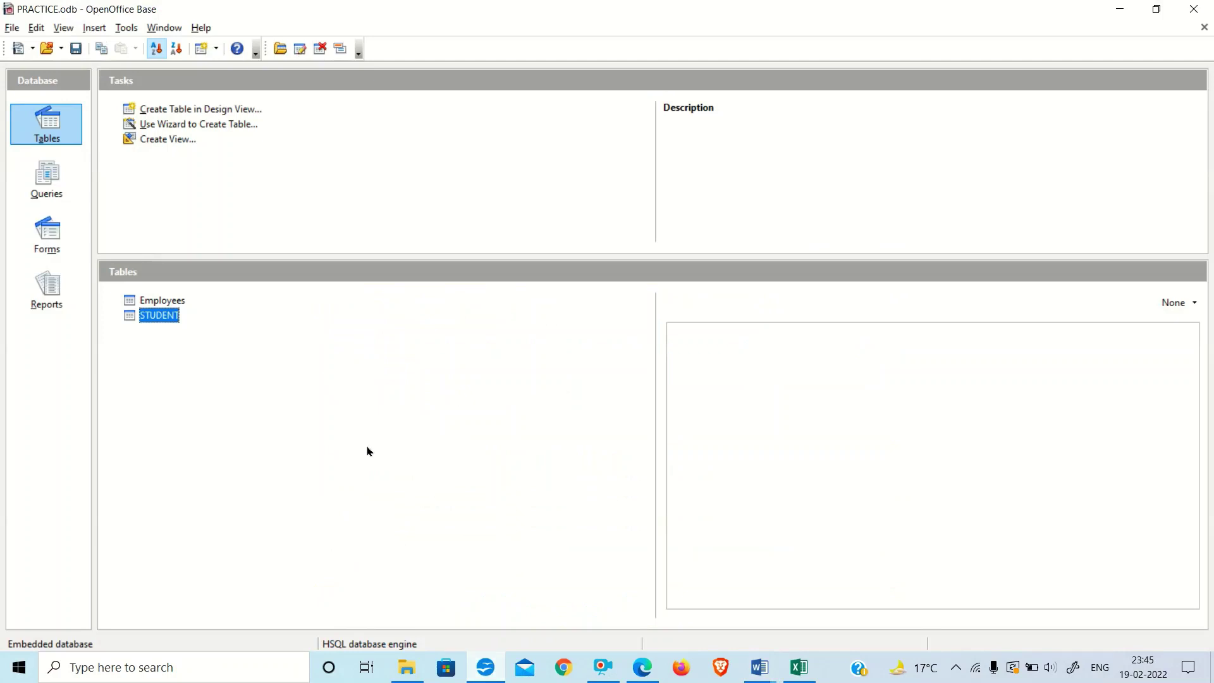
{"action": "double_click", "coordinate": [152, 316]}
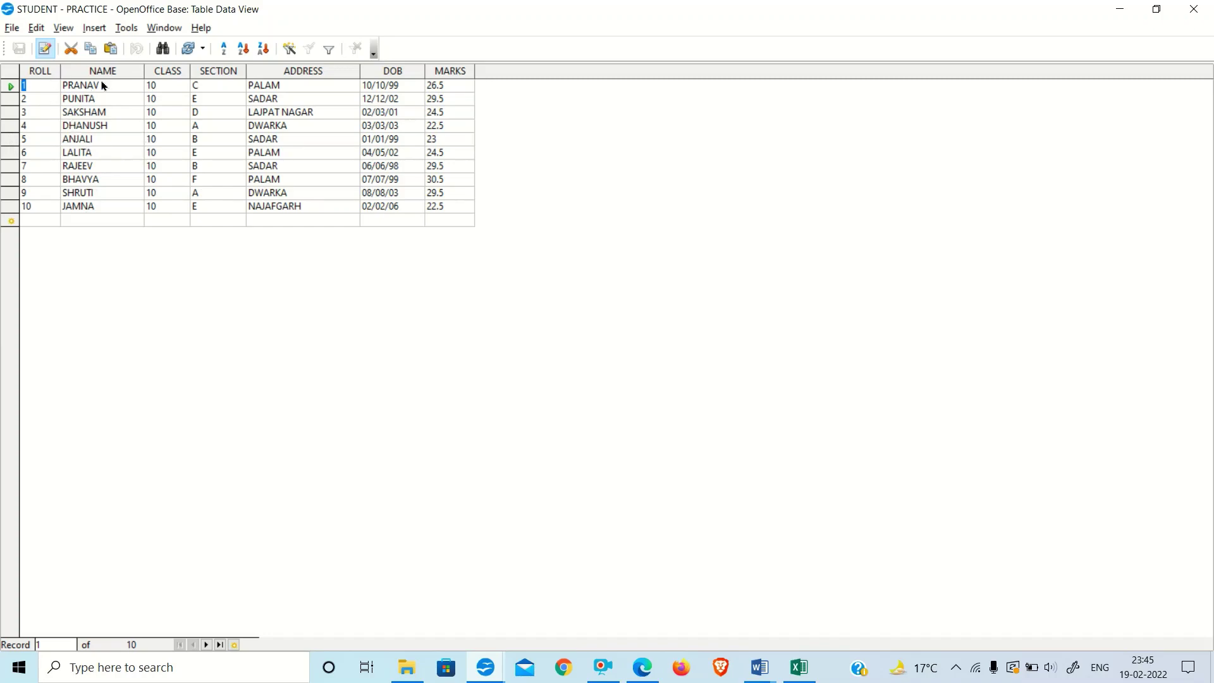
{"action": "left_click", "coordinate": [29, 72]}
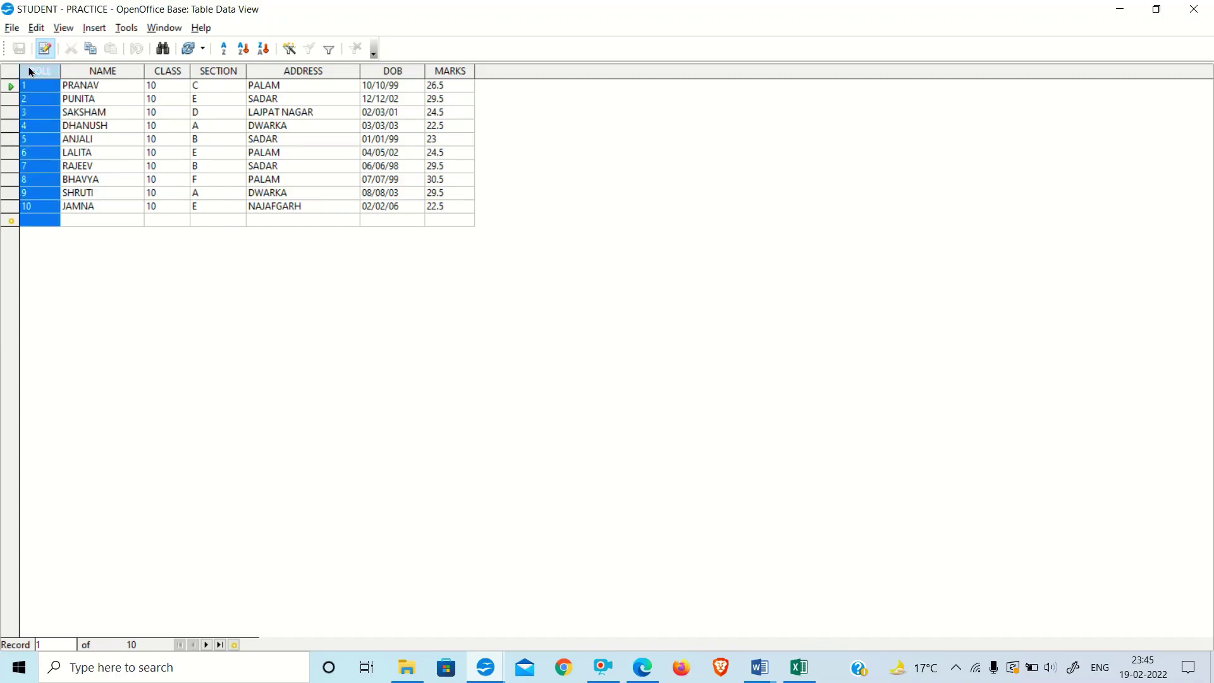
Highlight the NAME, CLASS, SECTION, ADDRESS and DOB columns of the STUDENT table one after another
{"action": "left_click", "coordinate": [156, 269]}
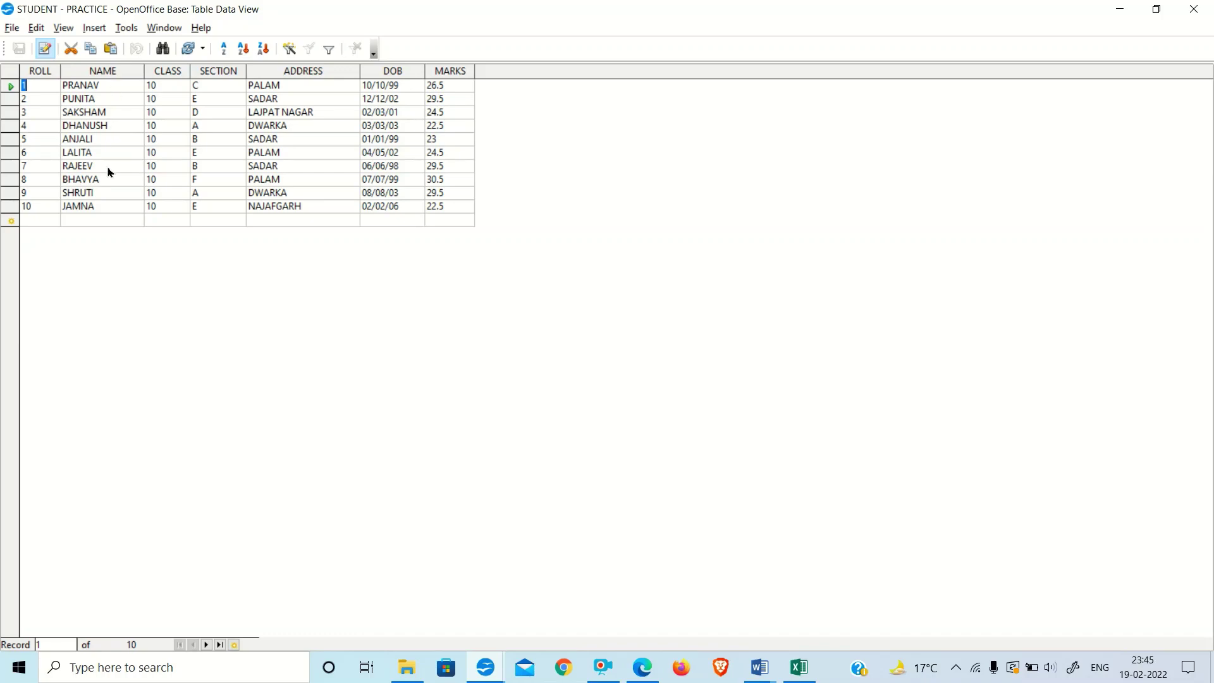
{"action": "left_click", "coordinate": [98, 72]}
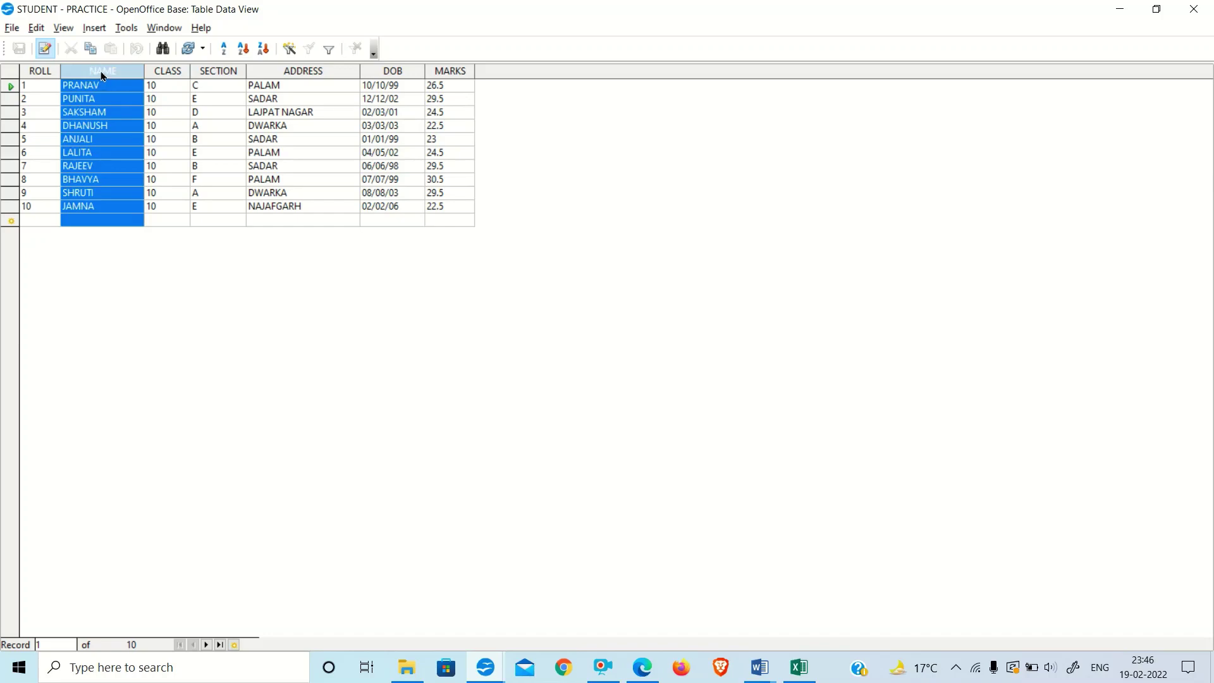
{"action": "left_click", "coordinate": [167, 71]}
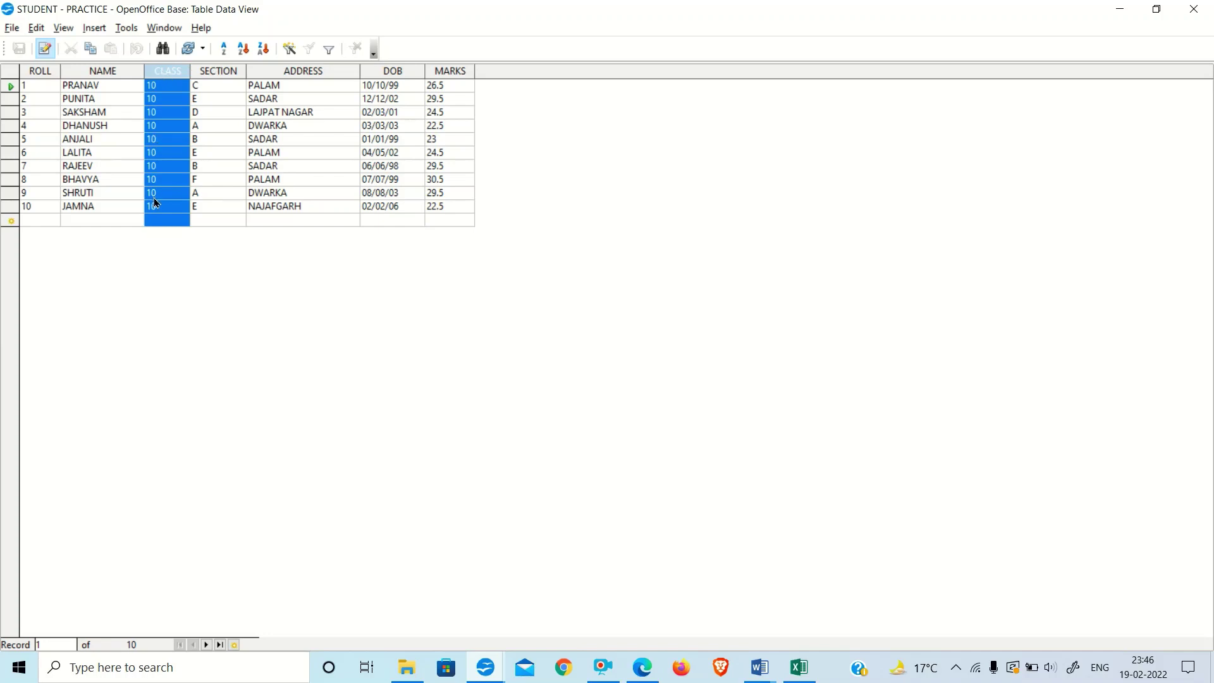
{"action": "left_click", "coordinate": [229, 73]}
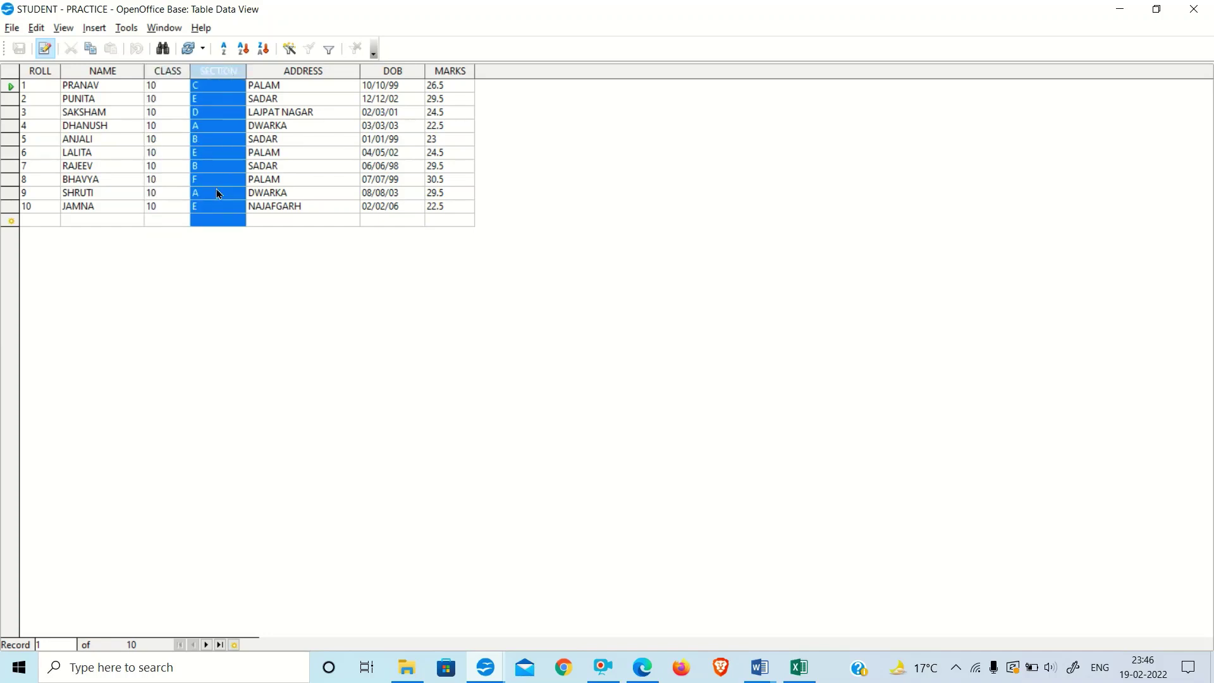
{"action": "left_click", "coordinate": [284, 71]}
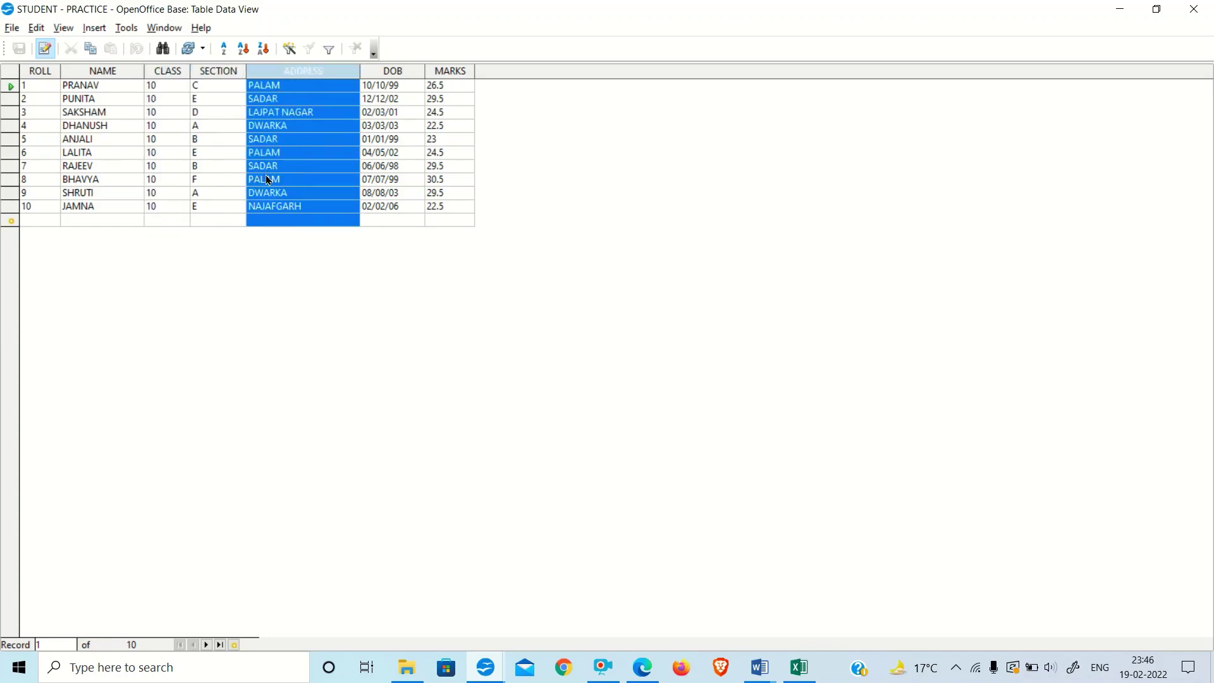
{"action": "left_click", "coordinate": [390, 71]}
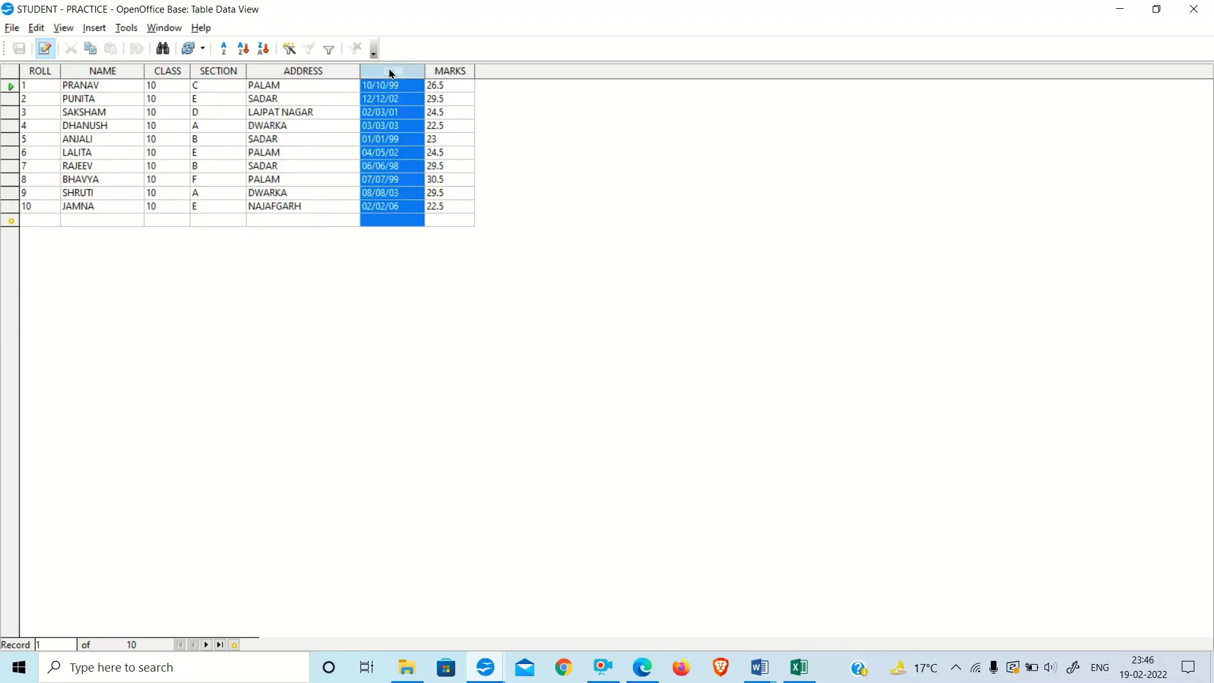
Sort the STUDENT records by NAME in ascending order and close the table's data view
{"action": "left_click", "coordinate": [103, 72]}
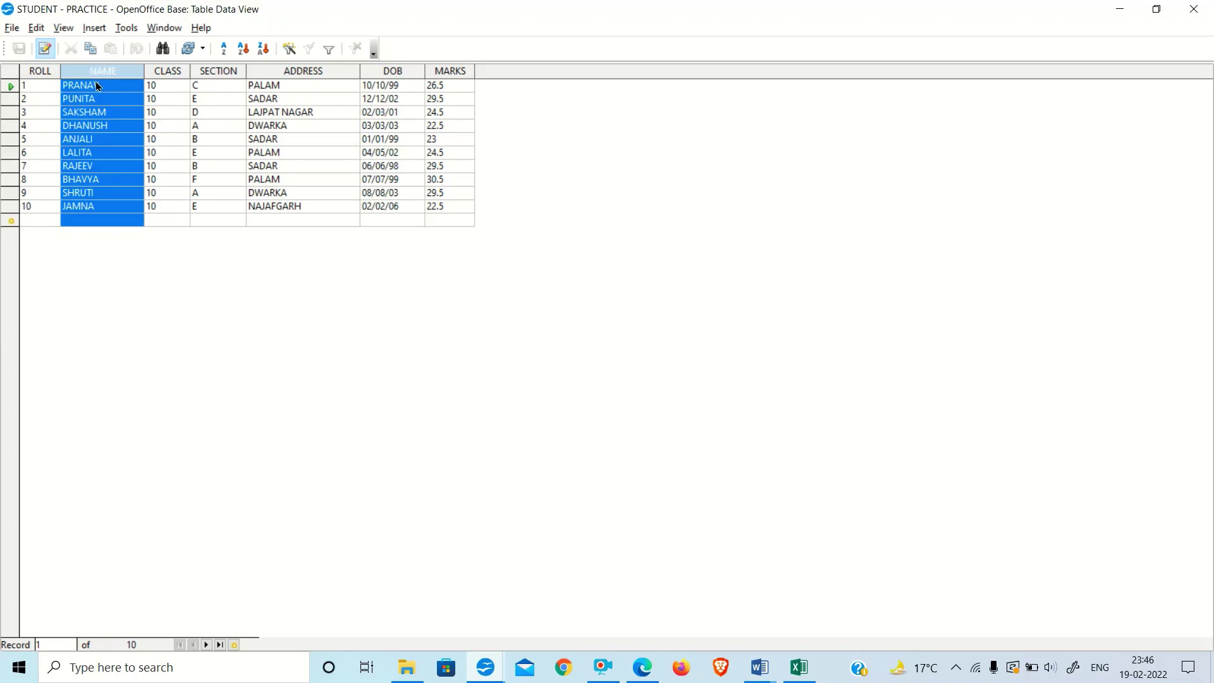
{"action": "left_click", "coordinate": [95, 268]}
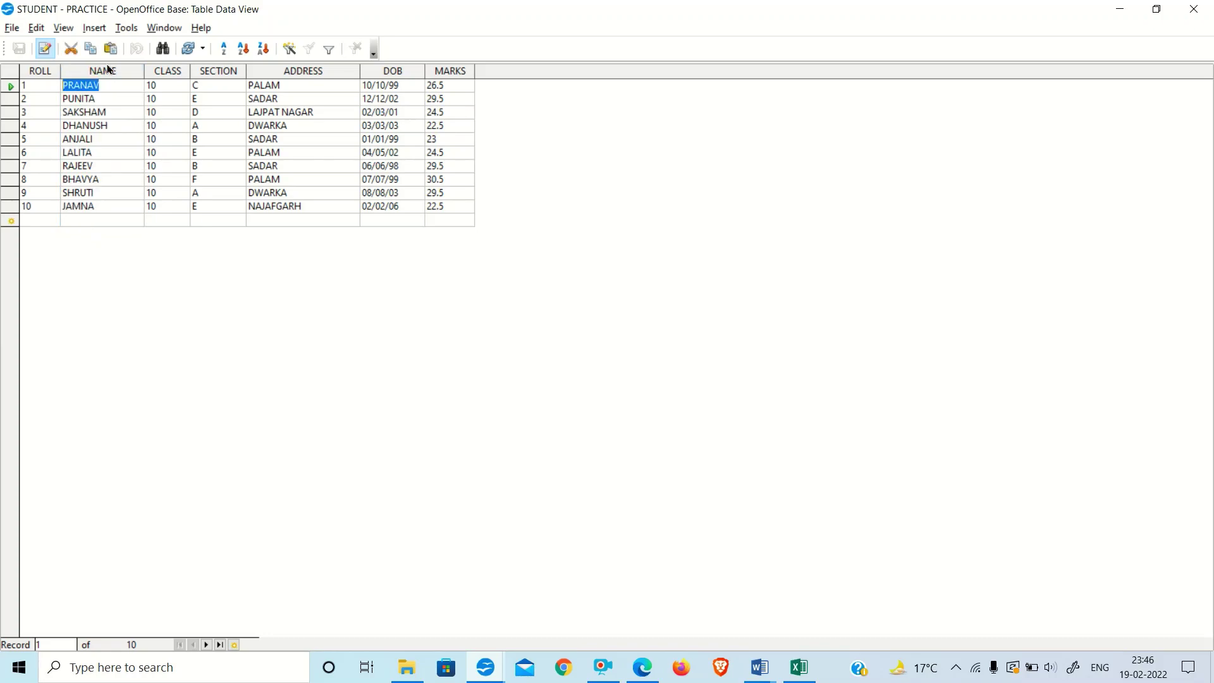
{"action": "left_click", "coordinate": [102, 72]}
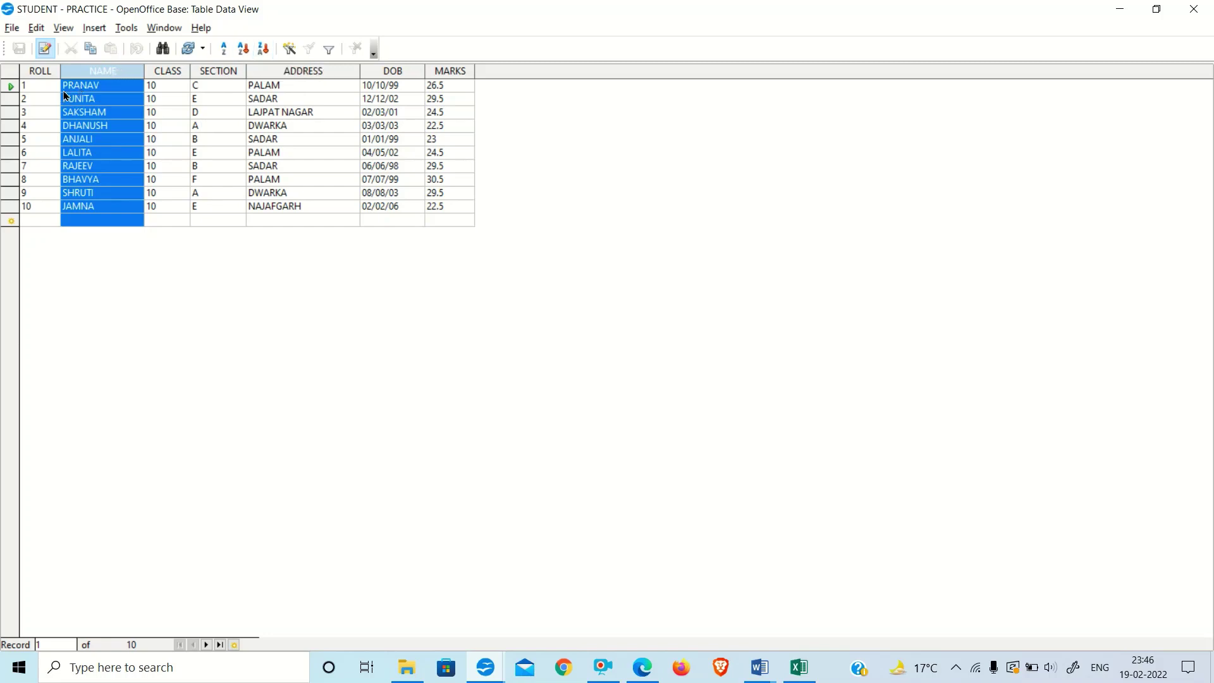
{"action": "left_click", "coordinate": [244, 50]}
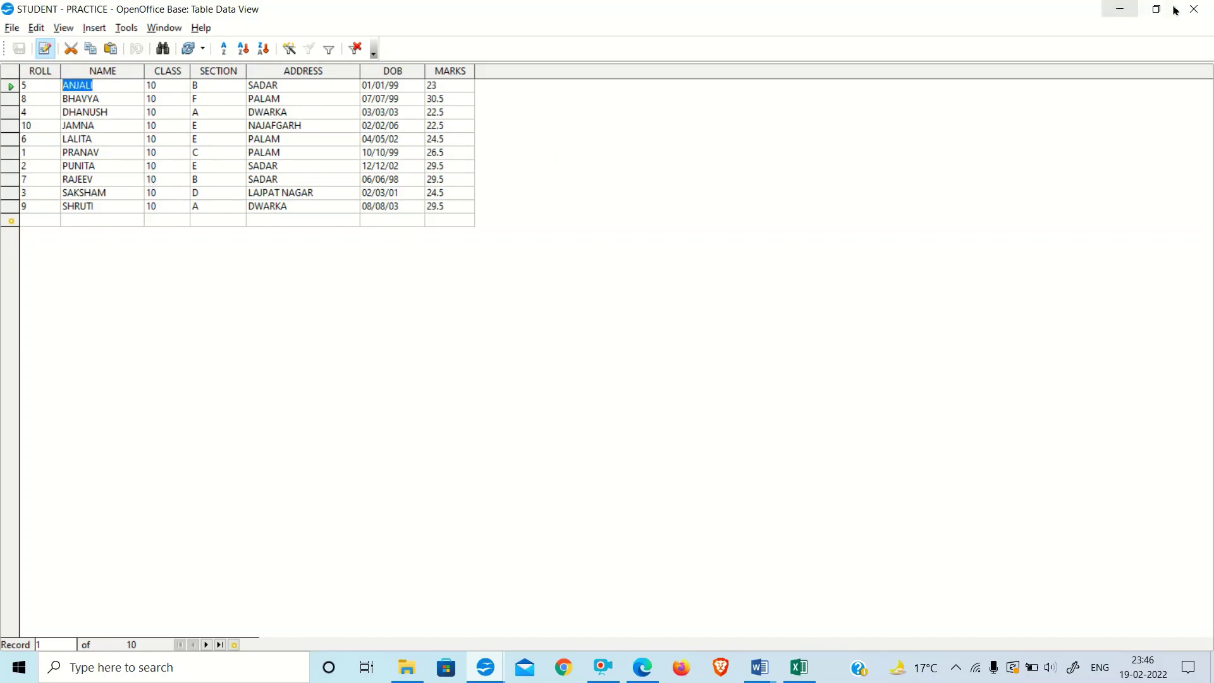
{"action": "left_click", "coordinate": [1200, 13]}
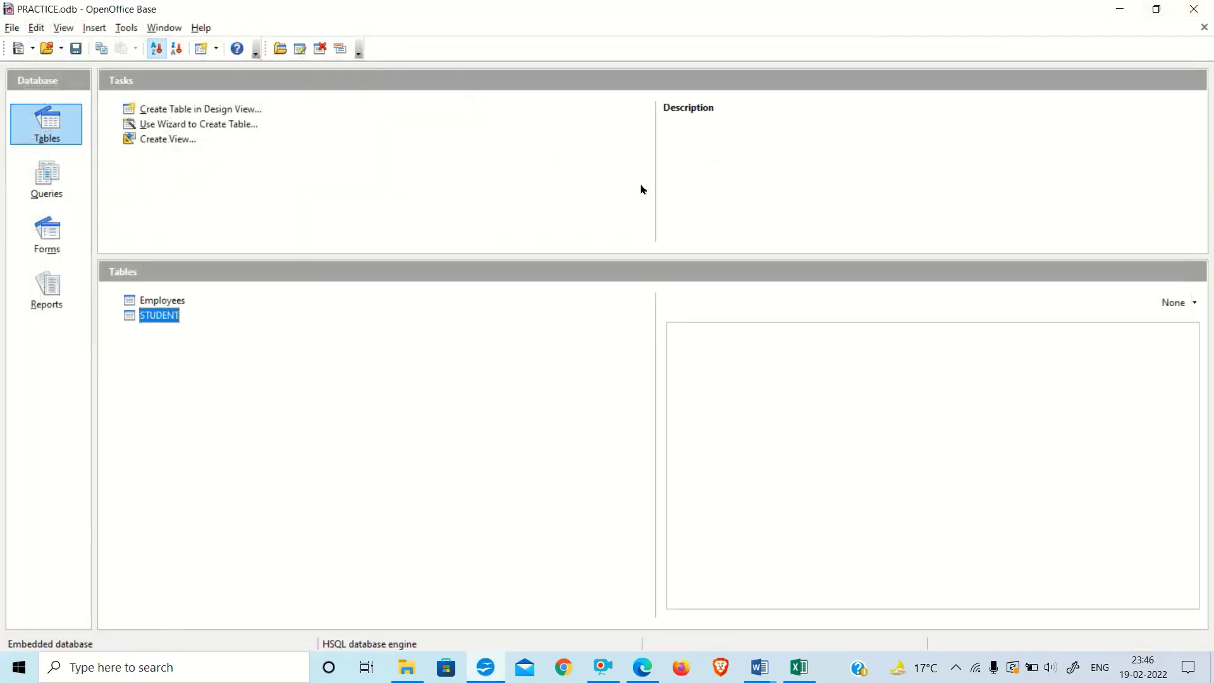
Start creating a query with the wizard and choose the STUDENT table as its source
{"action": "left_click", "coordinate": [46, 190]}
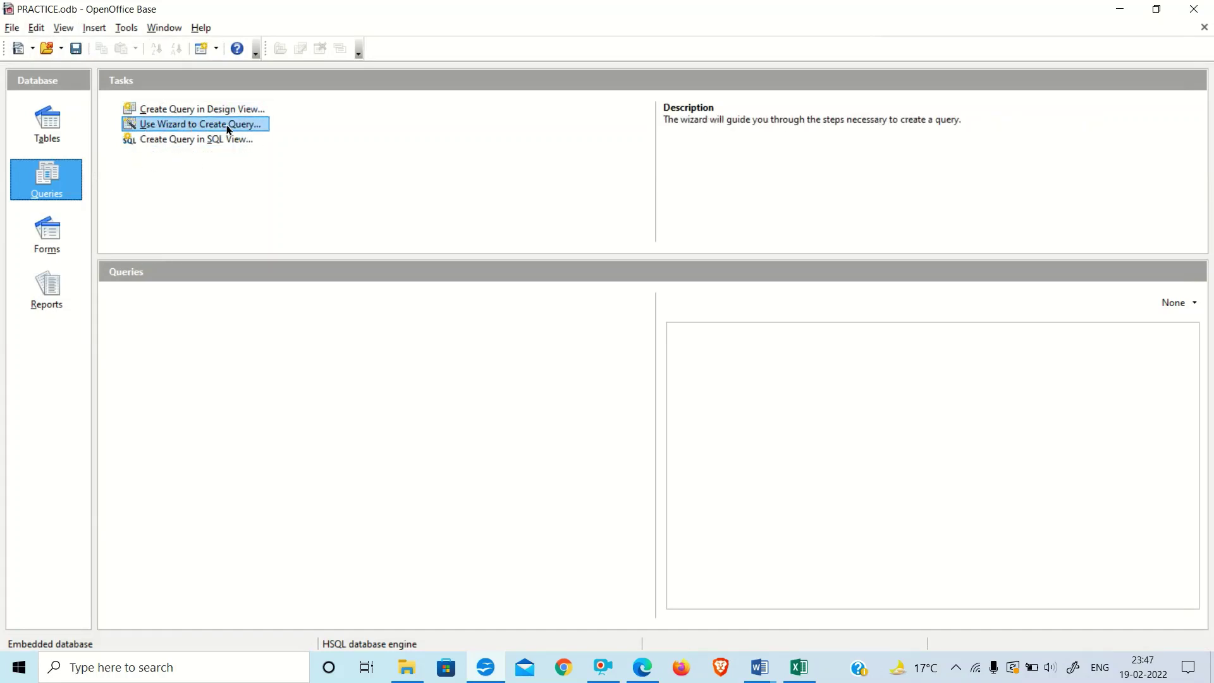
{"action": "left_click", "coordinate": [195, 125]}
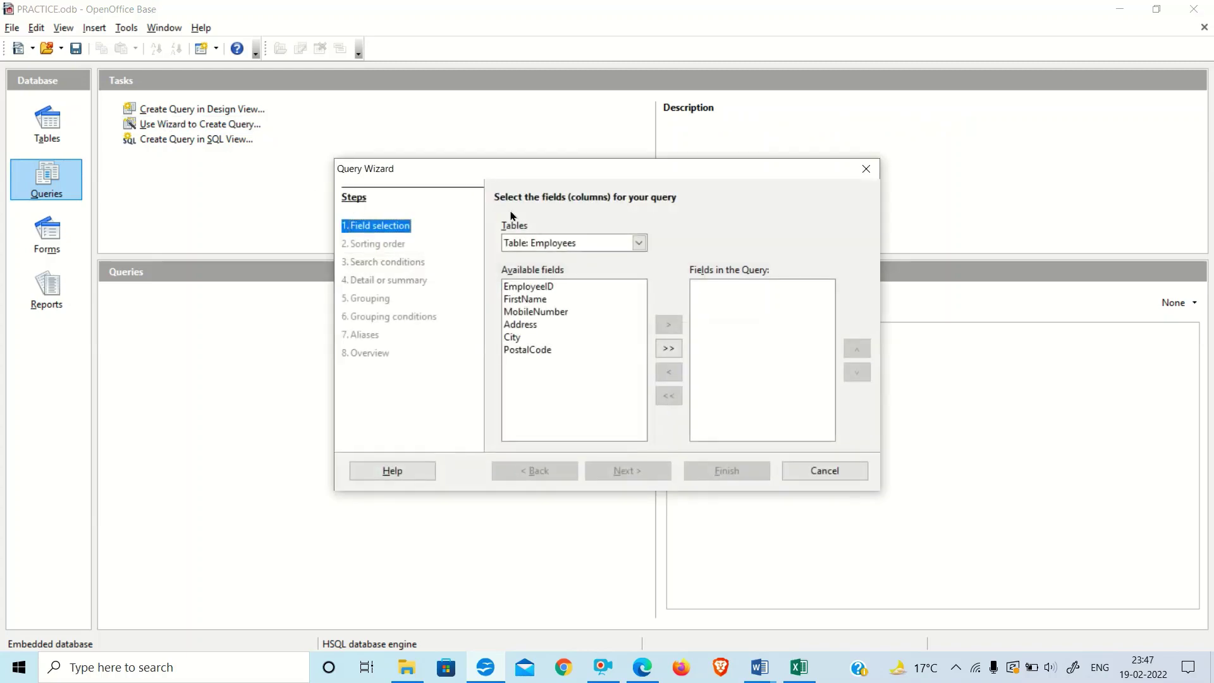
{"action": "left_click", "coordinate": [639, 244]}
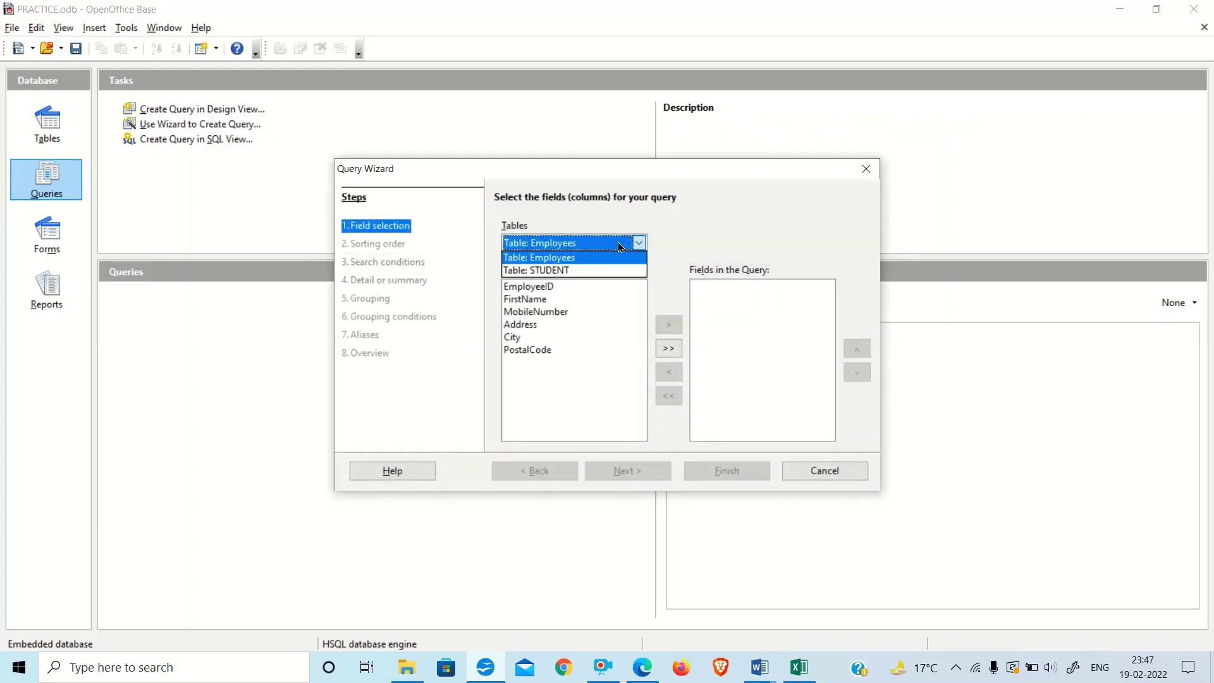
{"action": "left_click", "coordinate": [550, 271]}
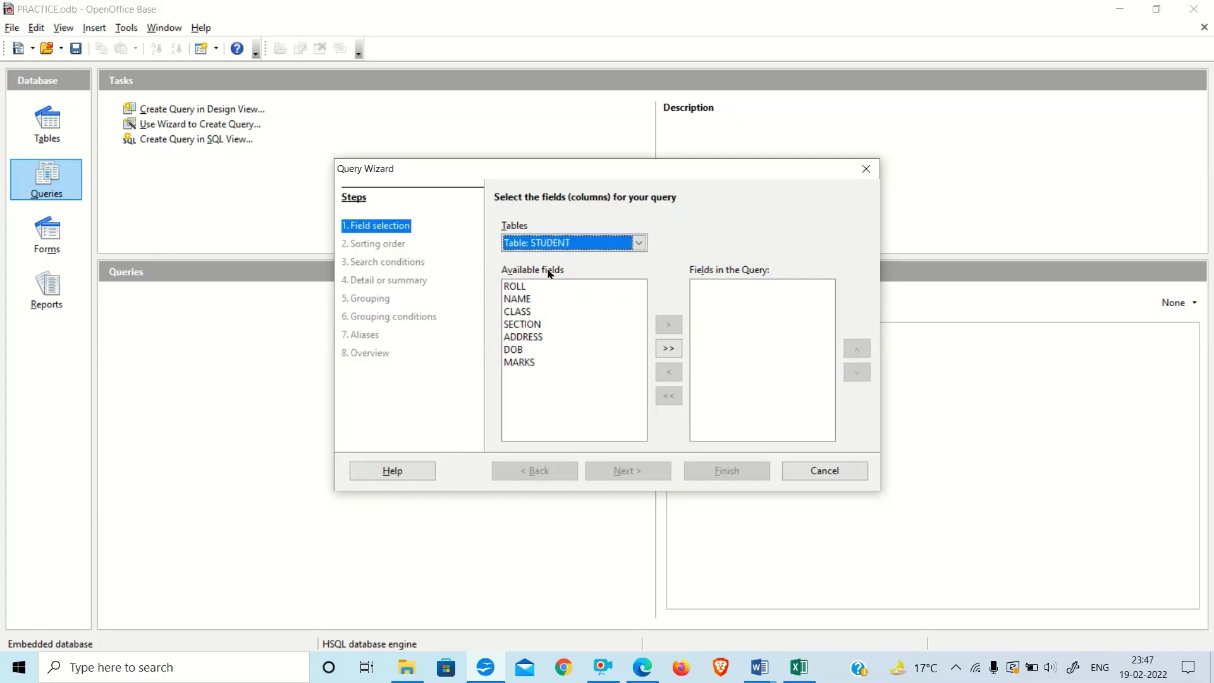
Add the NAME and MARKS fields of the STUDENT table to the query
{"action": "left_click", "coordinate": [518, 299]}
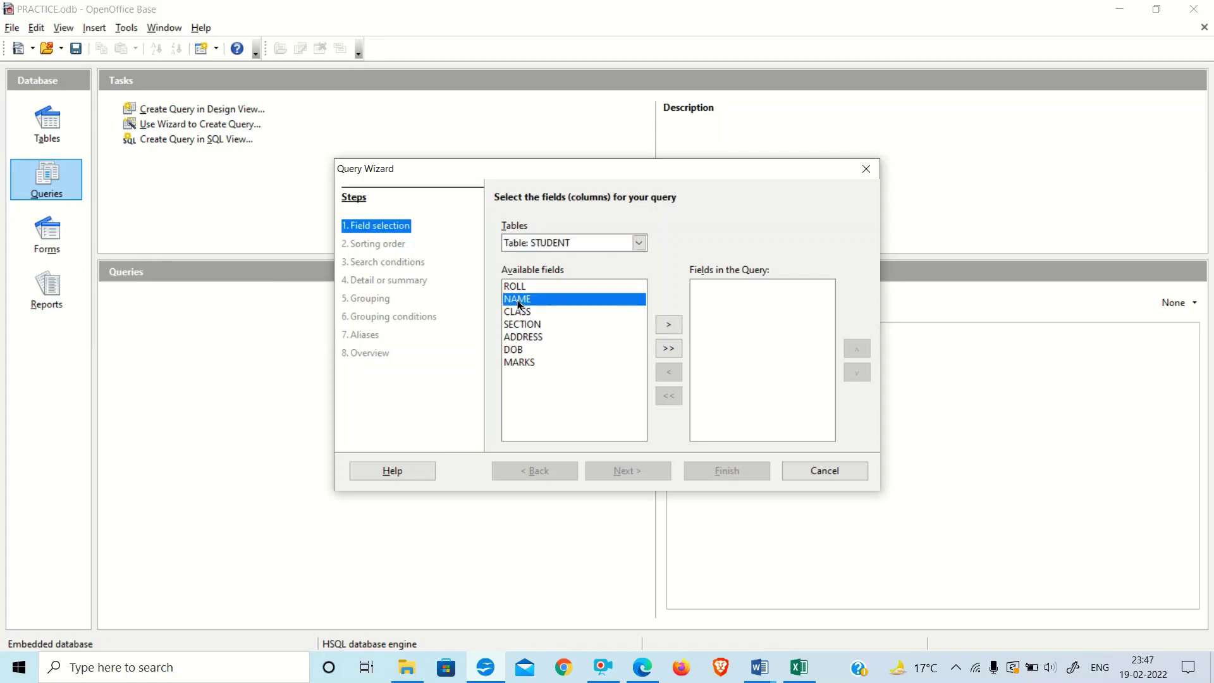
{"action": "left_click", "coordinate": [667, 325]}
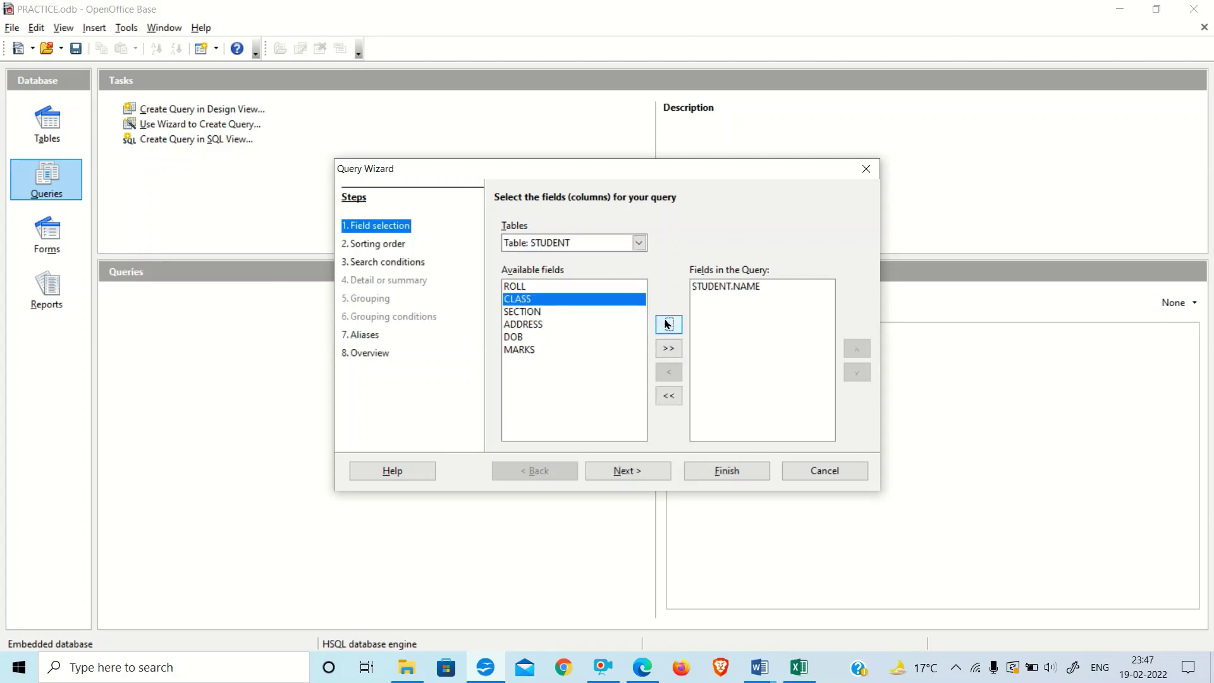
{"action": "left_click", "coordinate": [518, 349]}
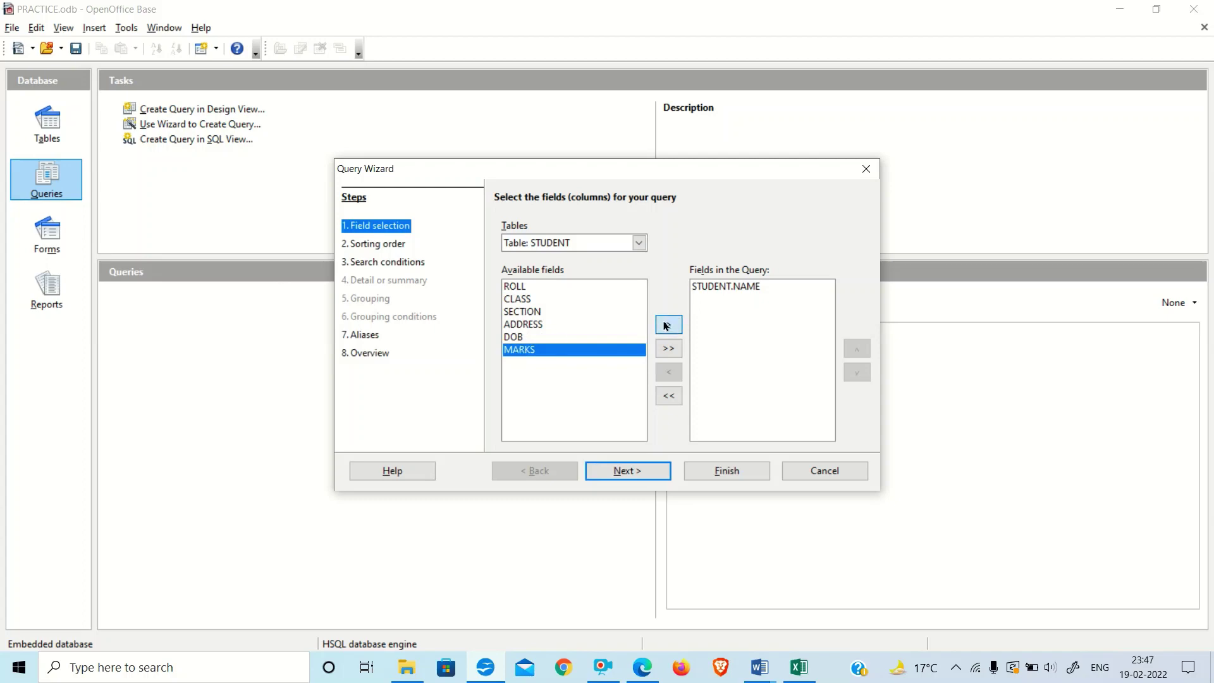
{"action": "left_click", "coordinate": [667, 324]}
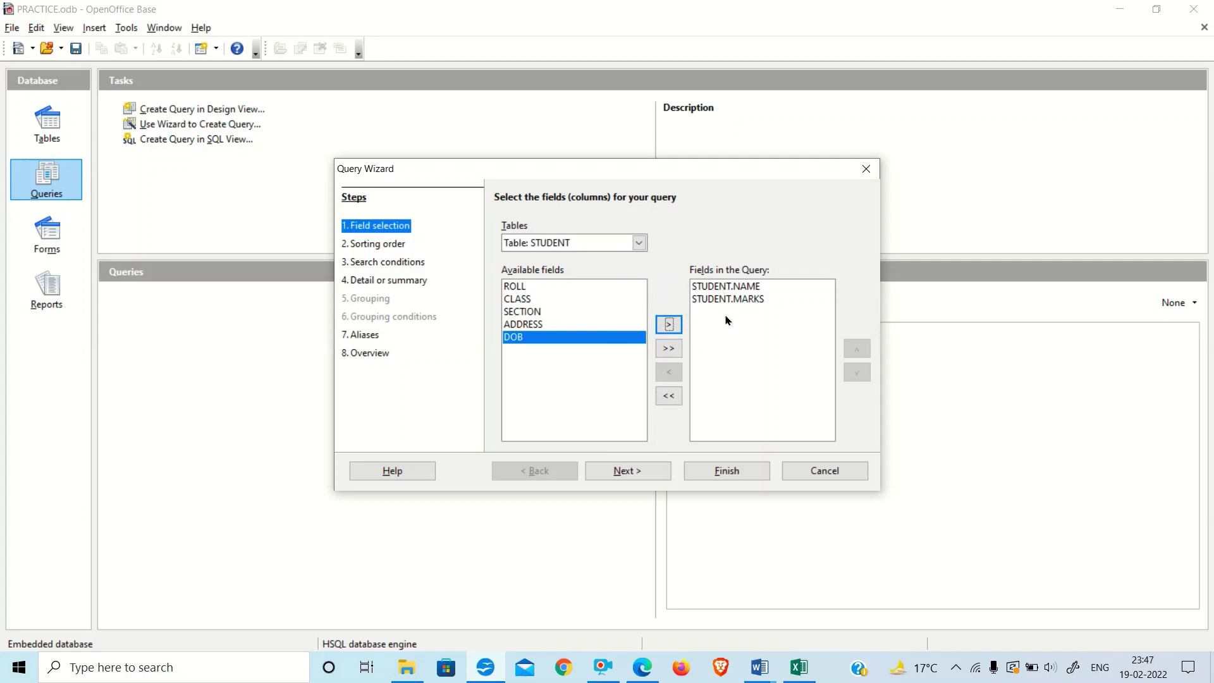
Proceed to the query overview with no sorting or search conditions, the detailed query type and the default aliases NAME and MARKS
{"action": "left_click", "coordinate": [617, 475]}
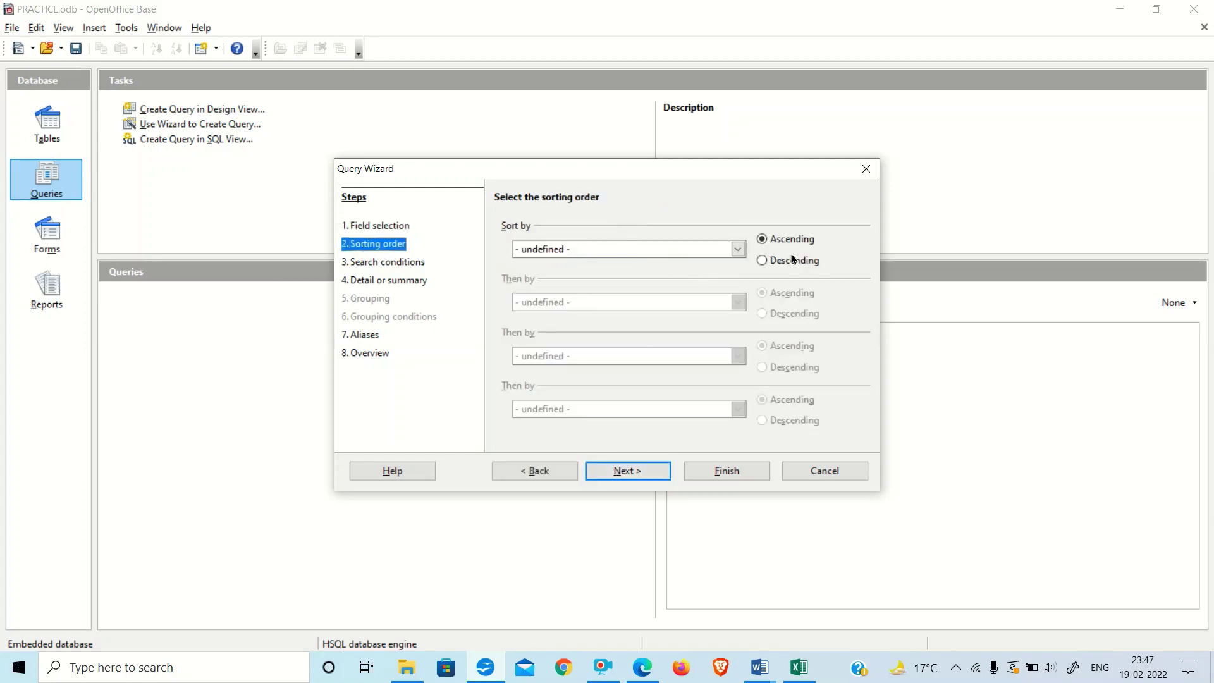
{"action": "left_click", "coordinate": [738, 251]}
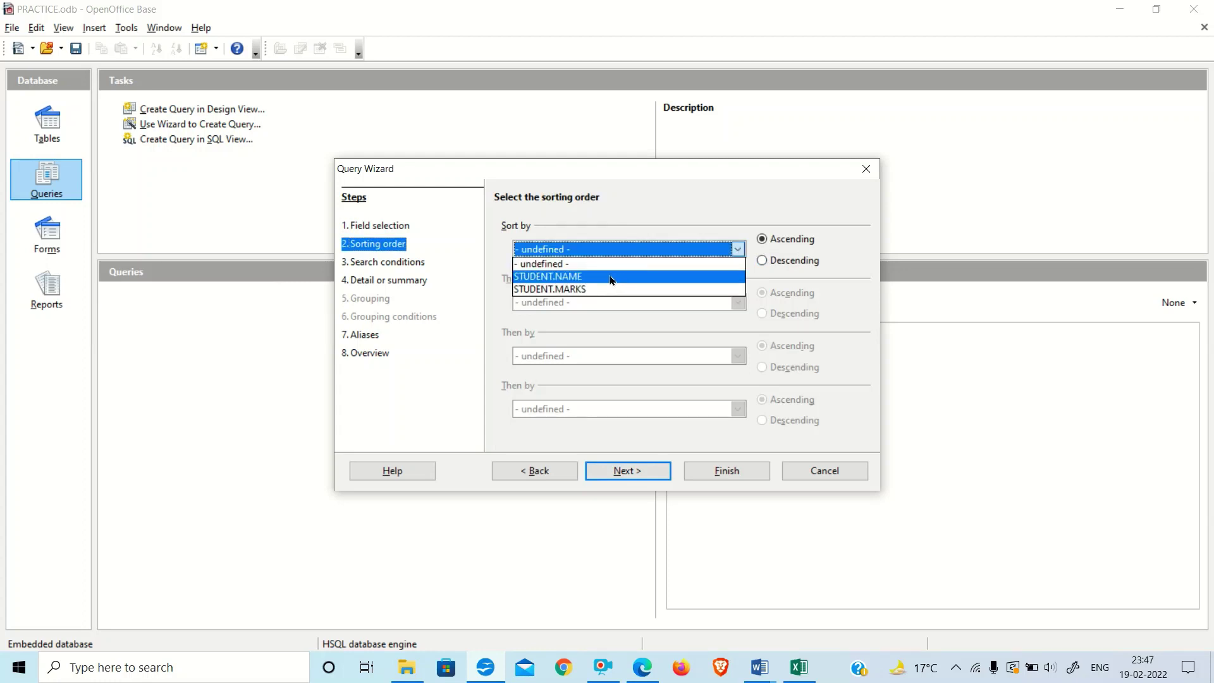
{"action": "left_click", "coordinate": [633, 206]}
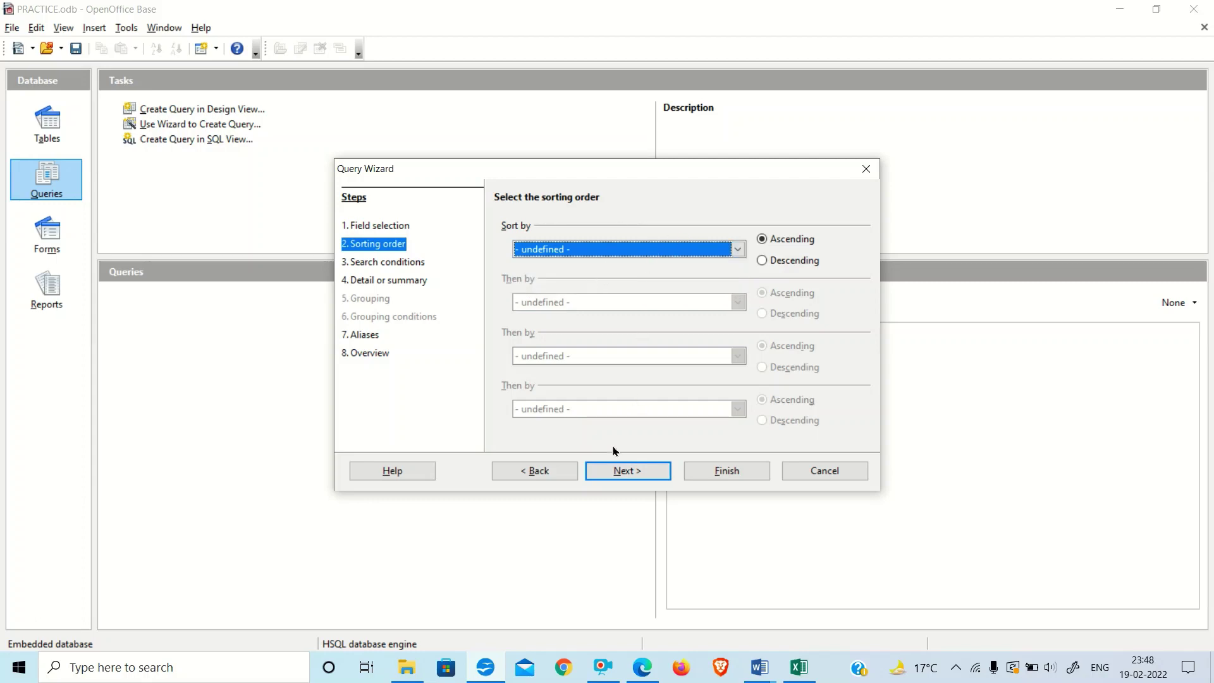
{"action": "left_click", "coordinate": [620, 472]}
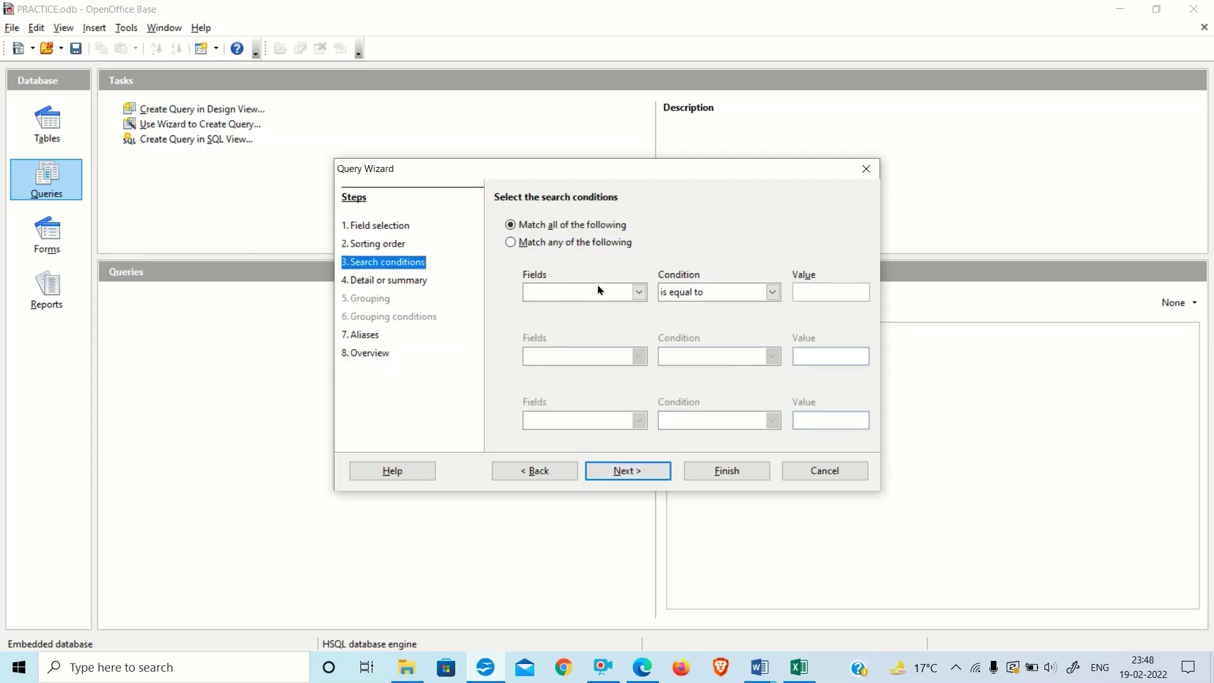
{"action": "left_click", "coordinate": [622, 475]}
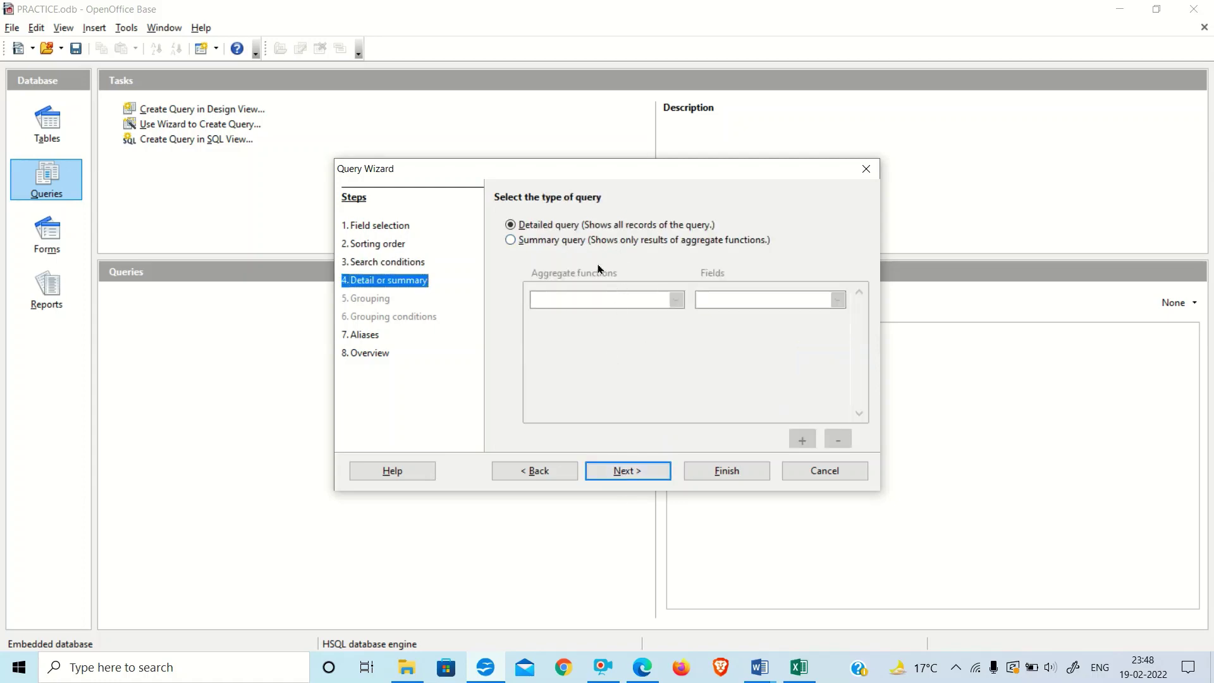
{"action": "left_click", "coordinate": [620, 471]}
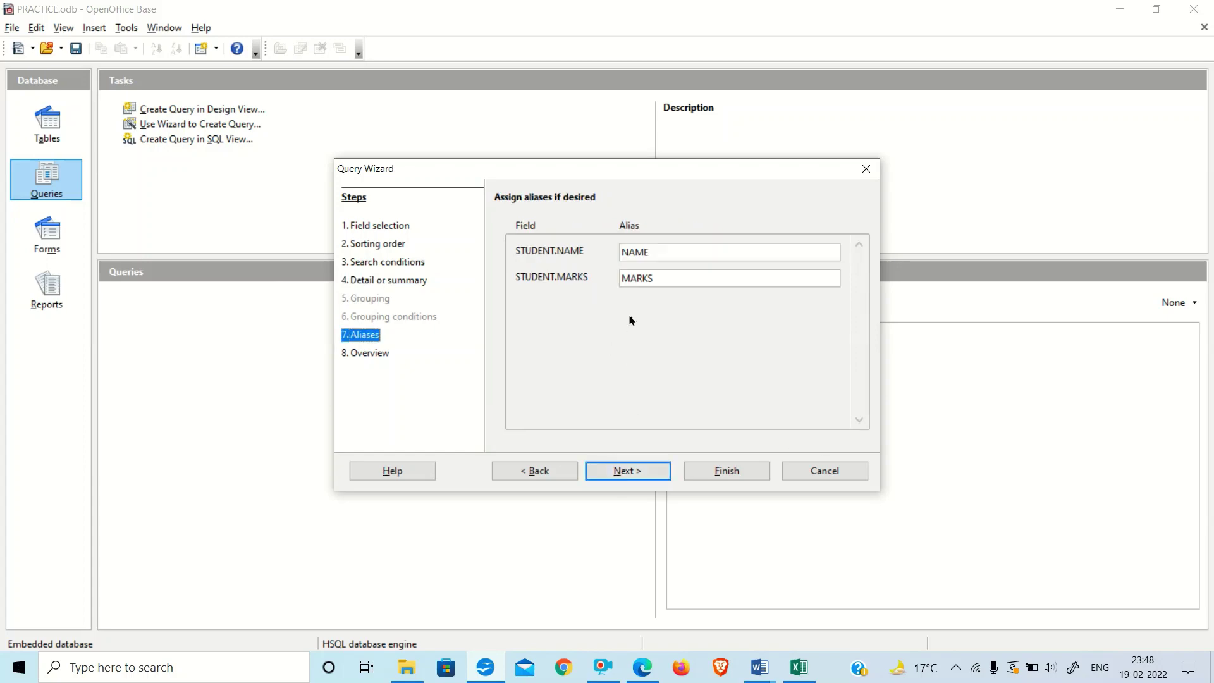
{"action": "left_click", "coordinate": [622, 471]}
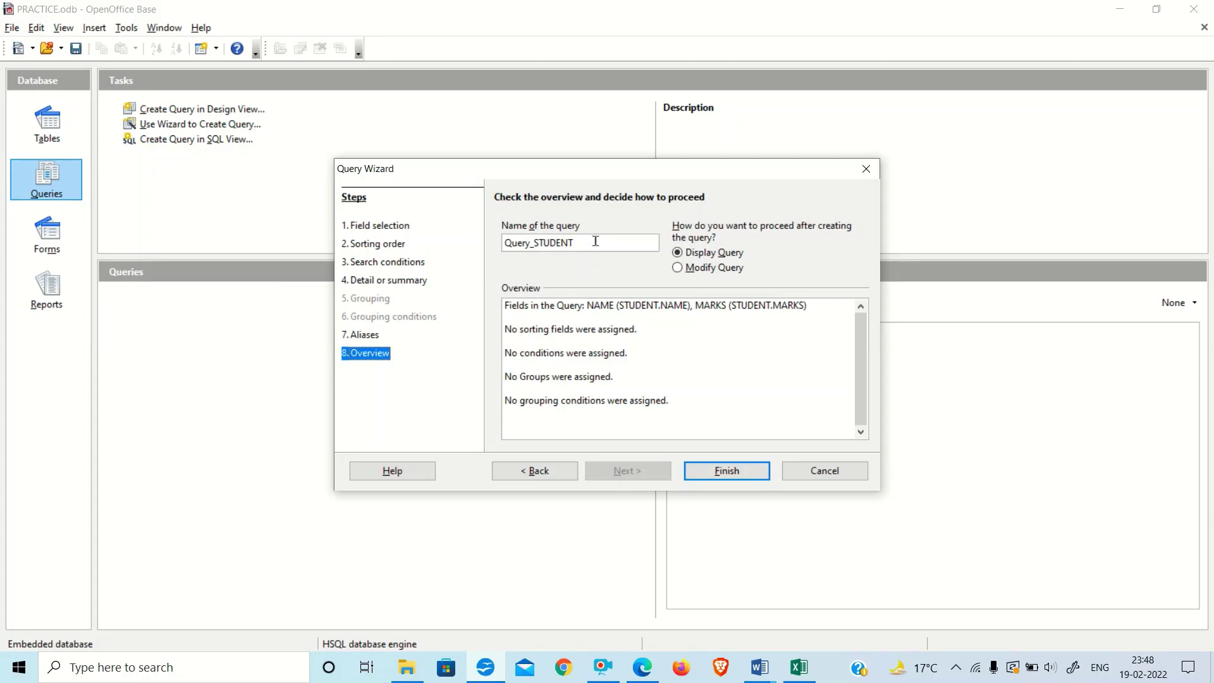
Name the query Q_STUDENT, create it with the option to display it, and close its result window
{"action": "left_click_drag", "start_coordinate": [596, 241], "coordinate": [493, 235]}
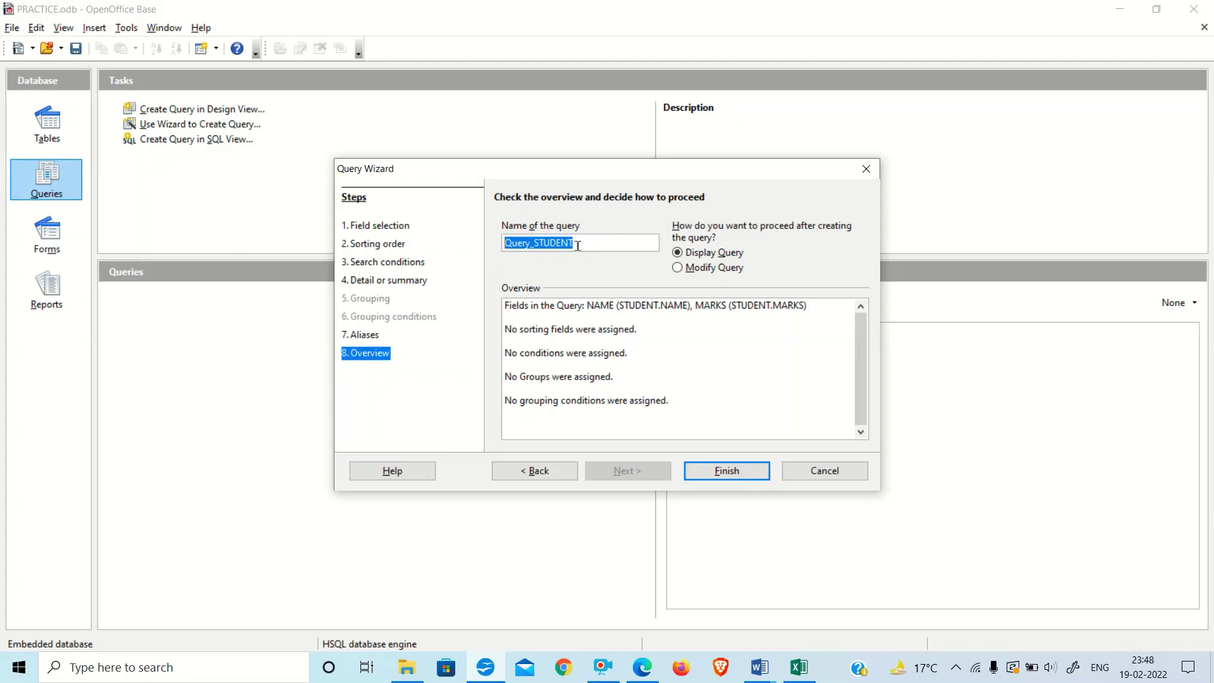
{"action": "type", "text": "QS"}
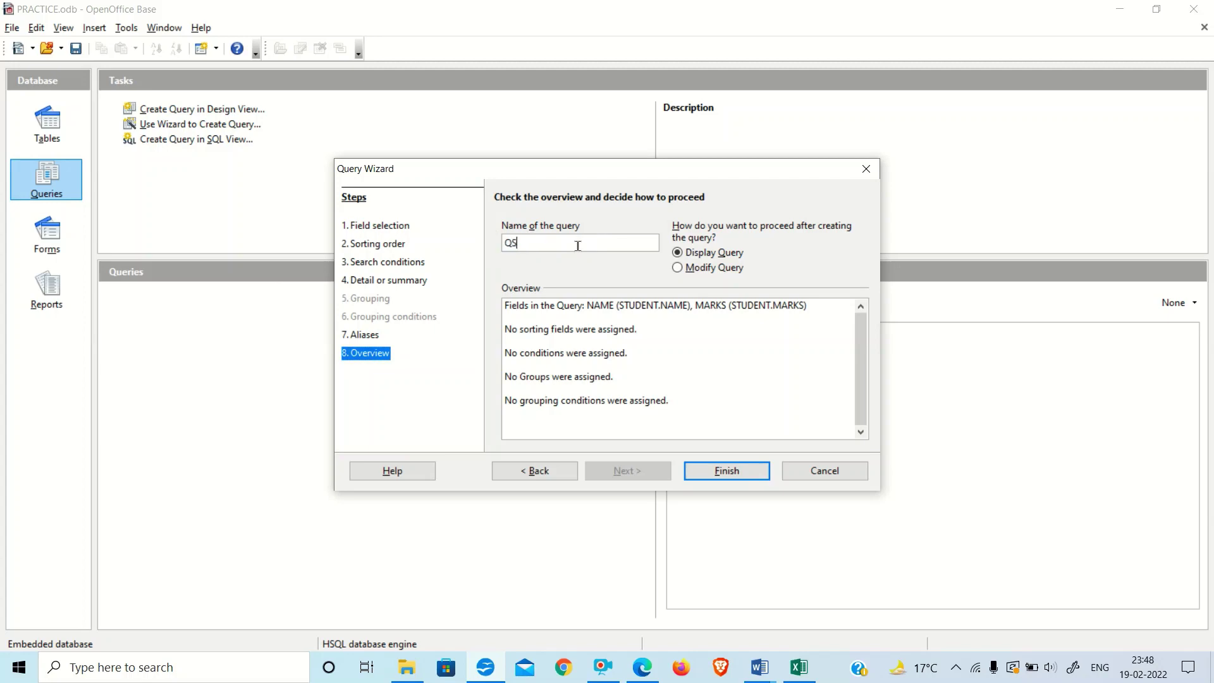
{"action": "type", "text": "TUDENT"}
{"action": "left_click", "coordinate": [514, 243]}
{"action": "type", "text": "_"}
{"action": "left_click", "coordinate": [727, 471]}
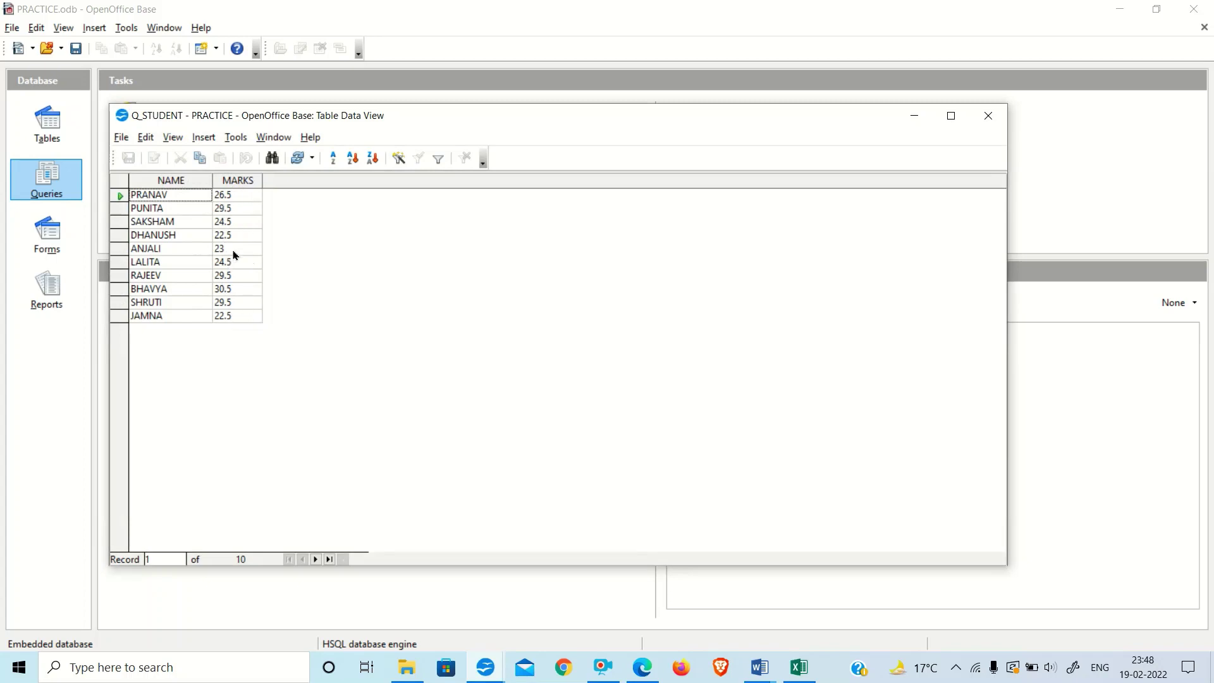
{"action": "left_click", "coordinate": [987, 115]}
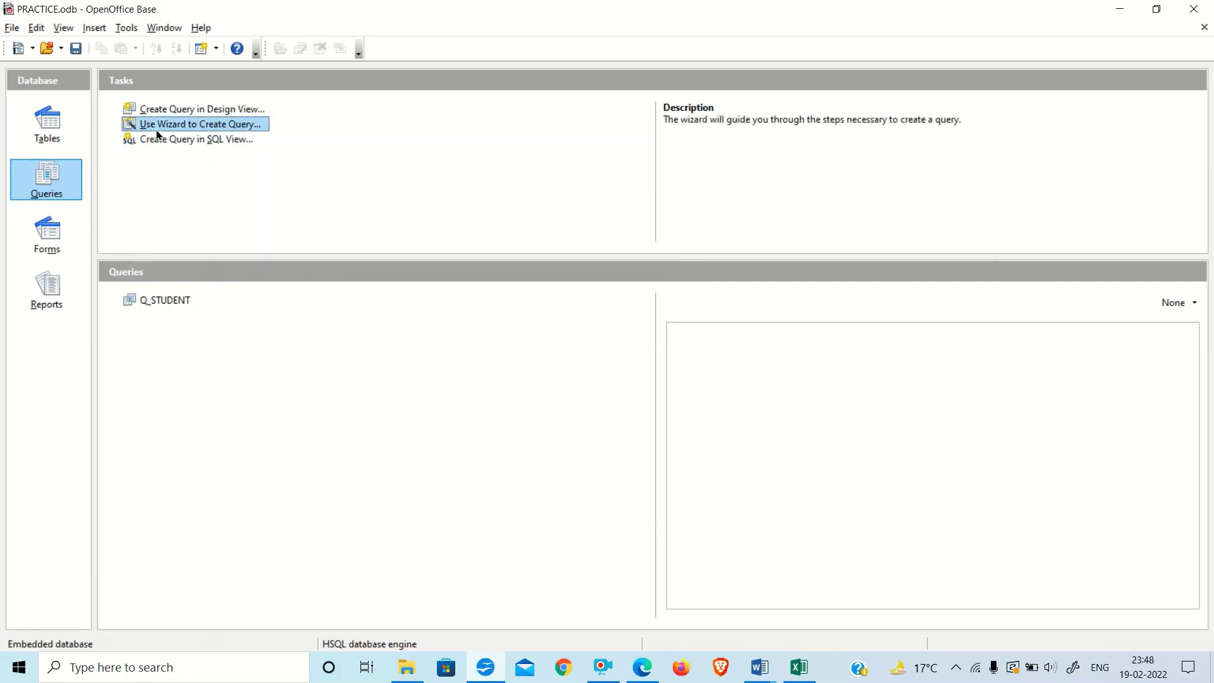
Start a new query in design view and add the STUDENT and Employees tables to it
{"action": "left_click", "coordinate": [206, 114]}
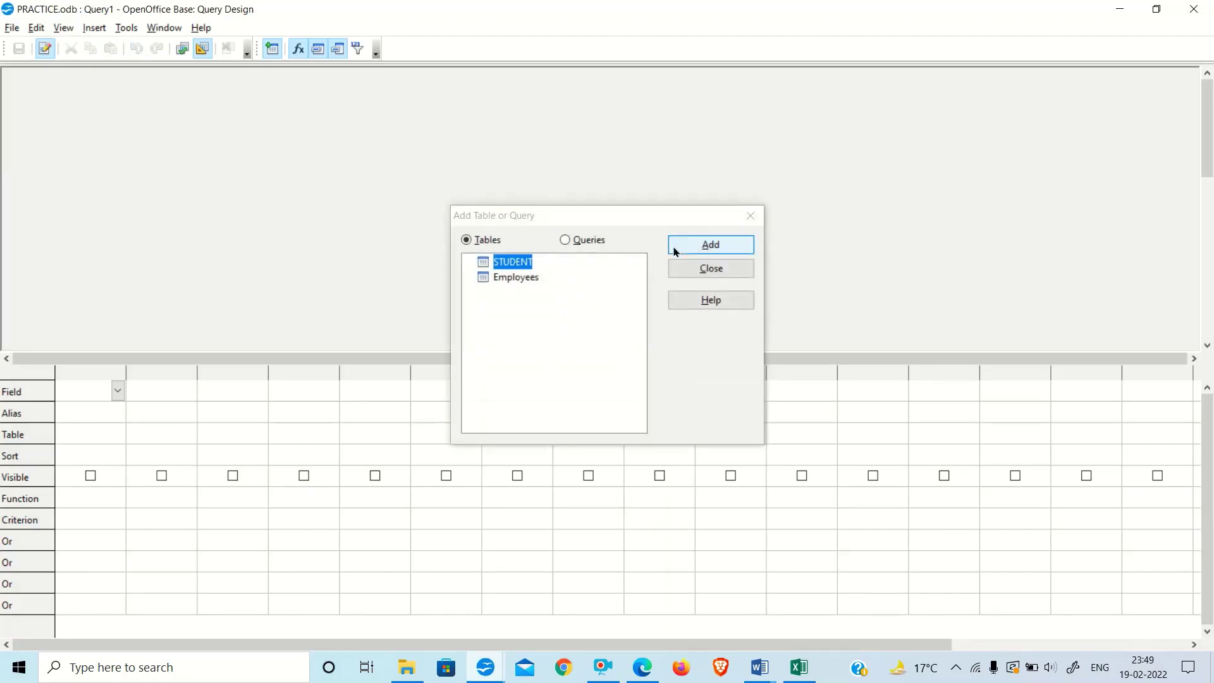
{"action": "left_click", "coordinate": [696, 250]}
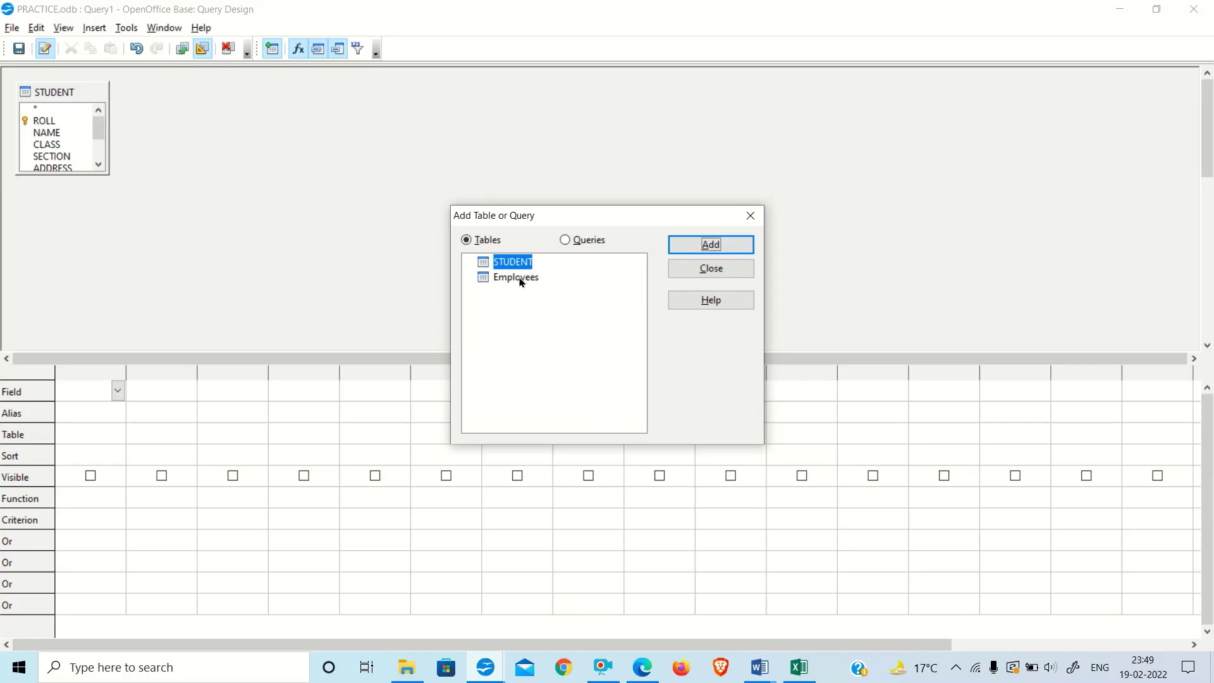
{"action": "left_click", "coordinate": [517, 277]}
{"action": "left_click", "coordinate": [692, 248]}
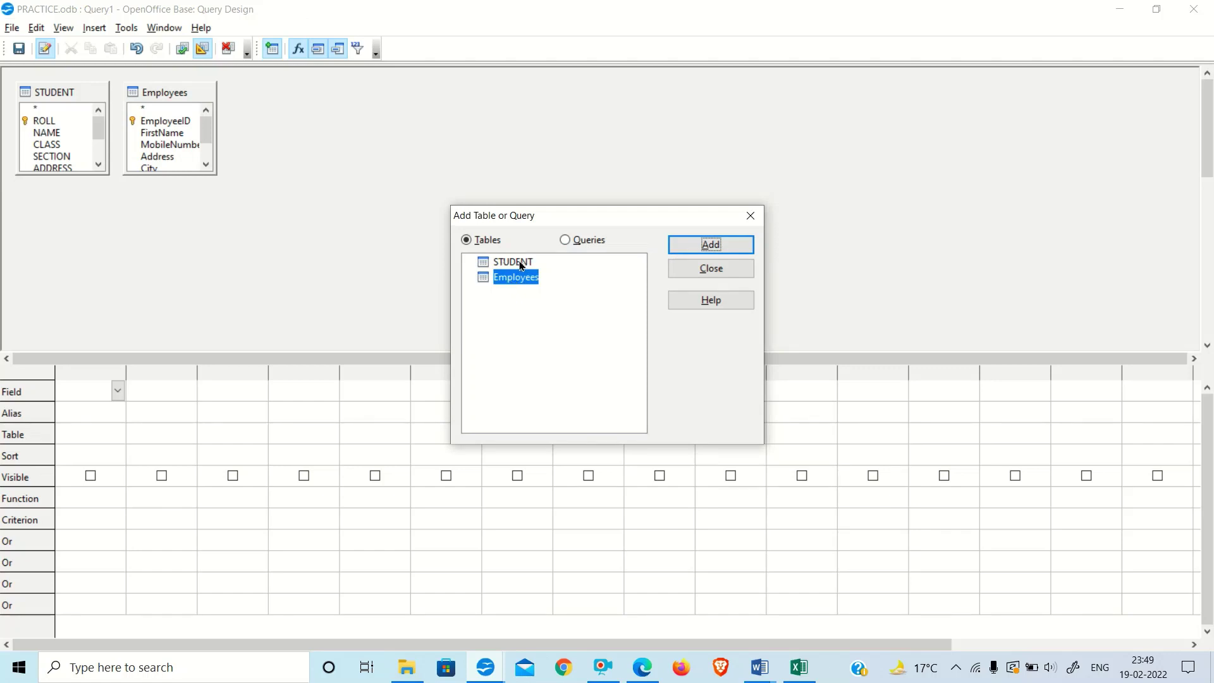
{"action": "left_click", "coordinate": [698, 268]}
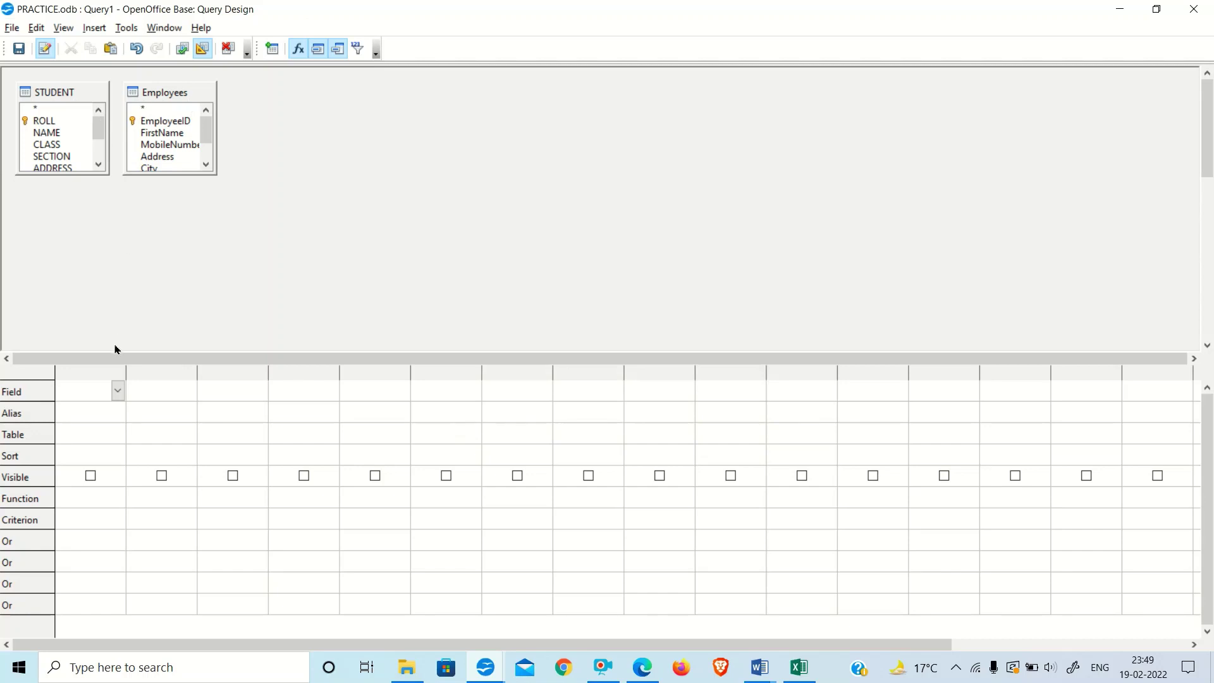
Move the Employees table away from STUDENT and delete it from the query design
{"action": "left_click", "coordinate": [117, 392]}
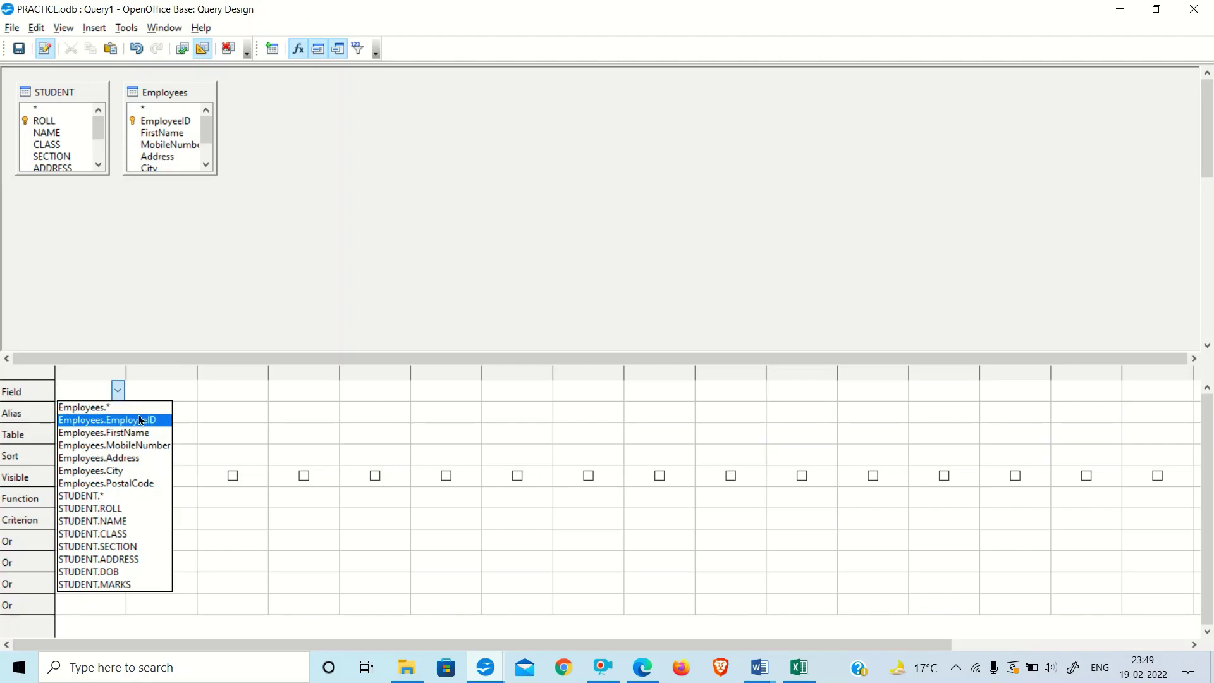
{"action": "left_click", "coordinate": [162, 243]}
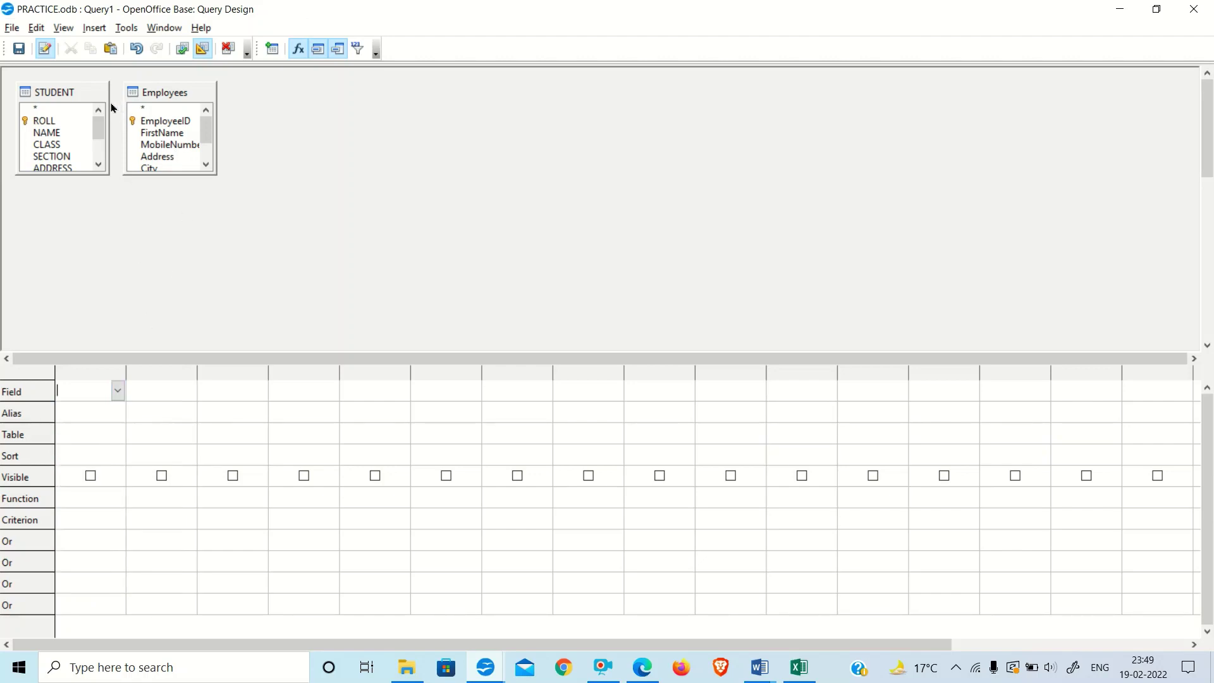
{"action": "left_click_drag", "start_coordinate": [178, 92], "coordinate": [230, 108]}
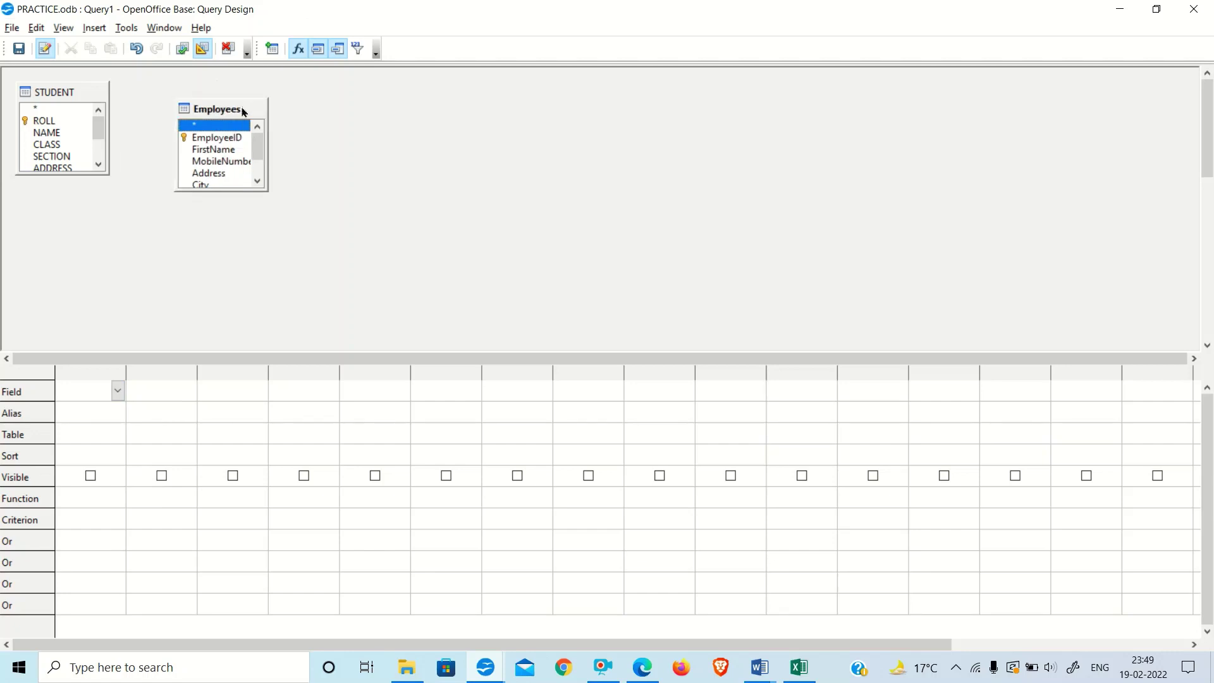
{"action": "right_click", "coordinate": [251, 109]}
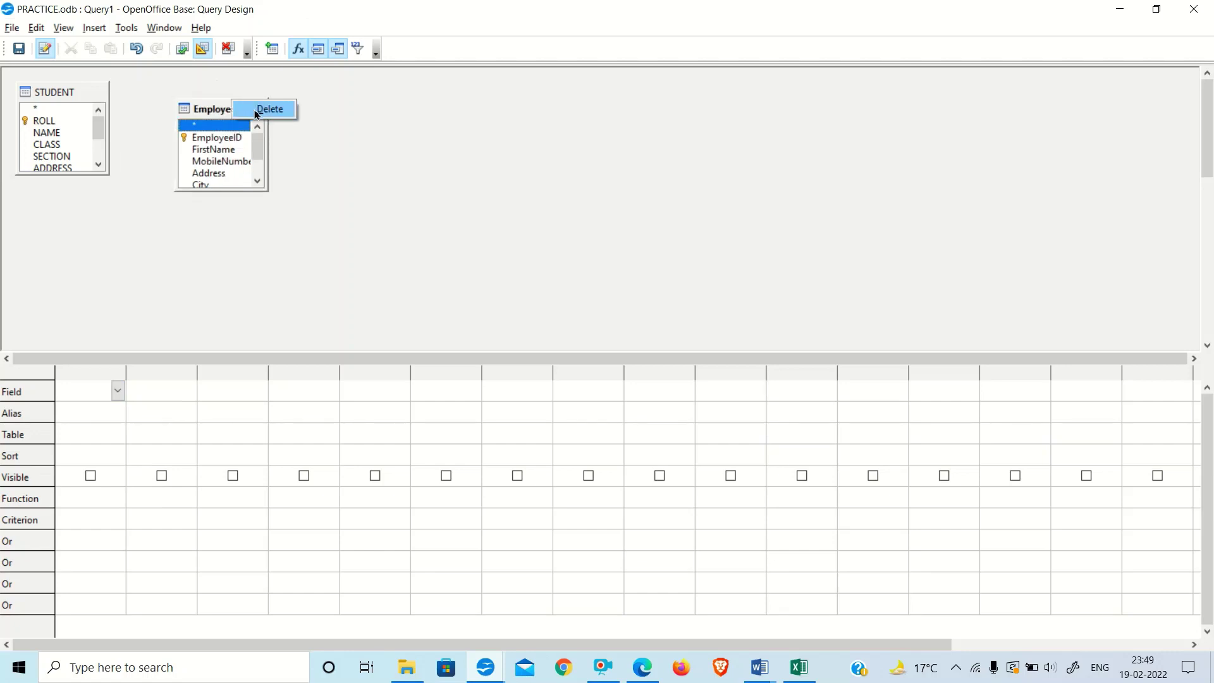
{"action": "left_click", "coordinate": [264, 109]}
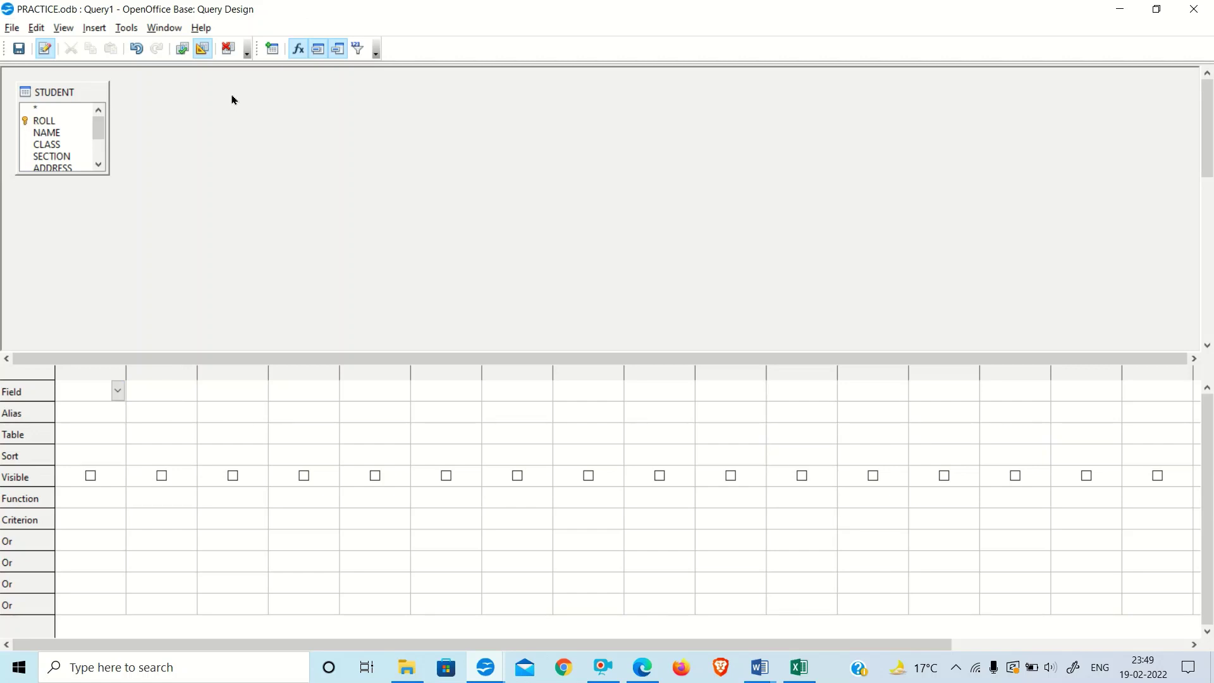
Add the STUDENT fields NAME, ADDRESS and DOB as the first three visible columns of the query
{"action": "left_click", "coordinate": [118, 391]}
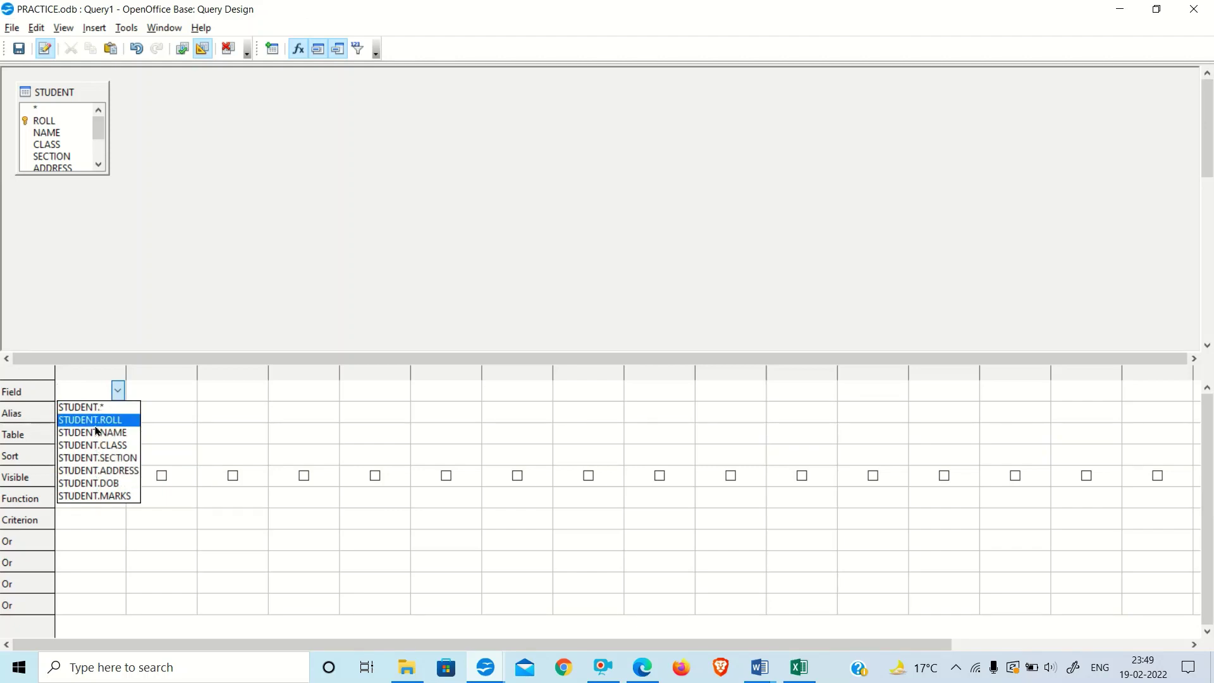
{"action": "left_click", "coordinate": [107, 259]}
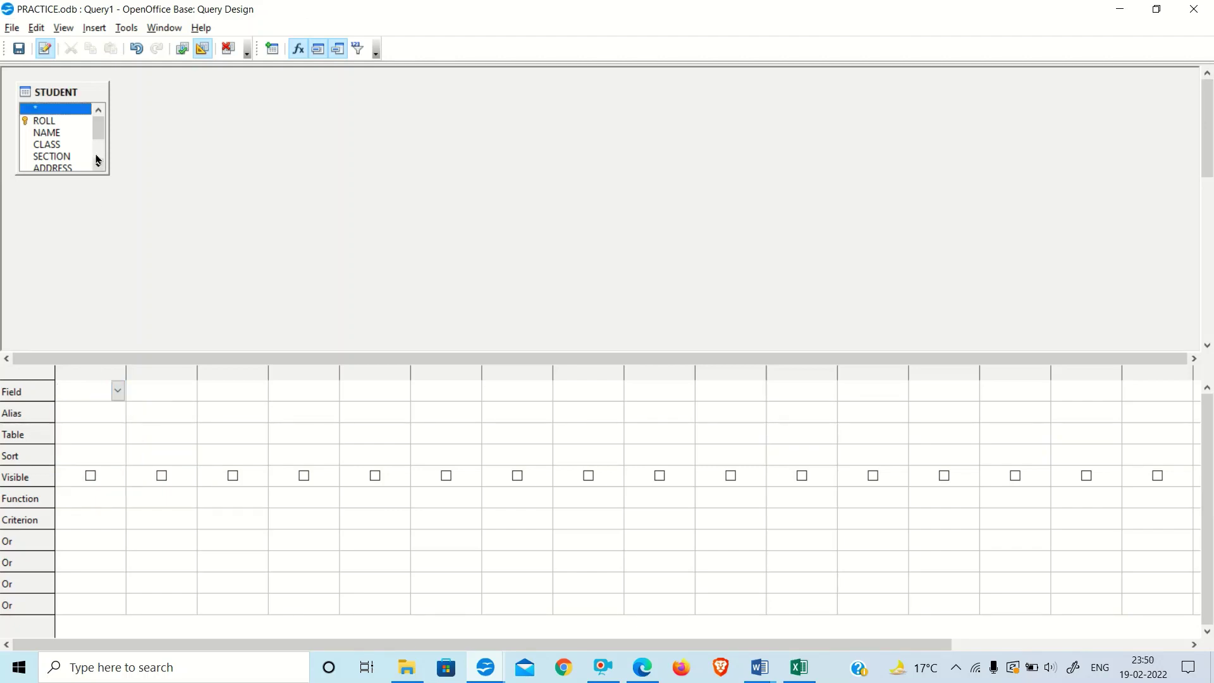
{"action": "left_click", "coordinate": [119, 390]}
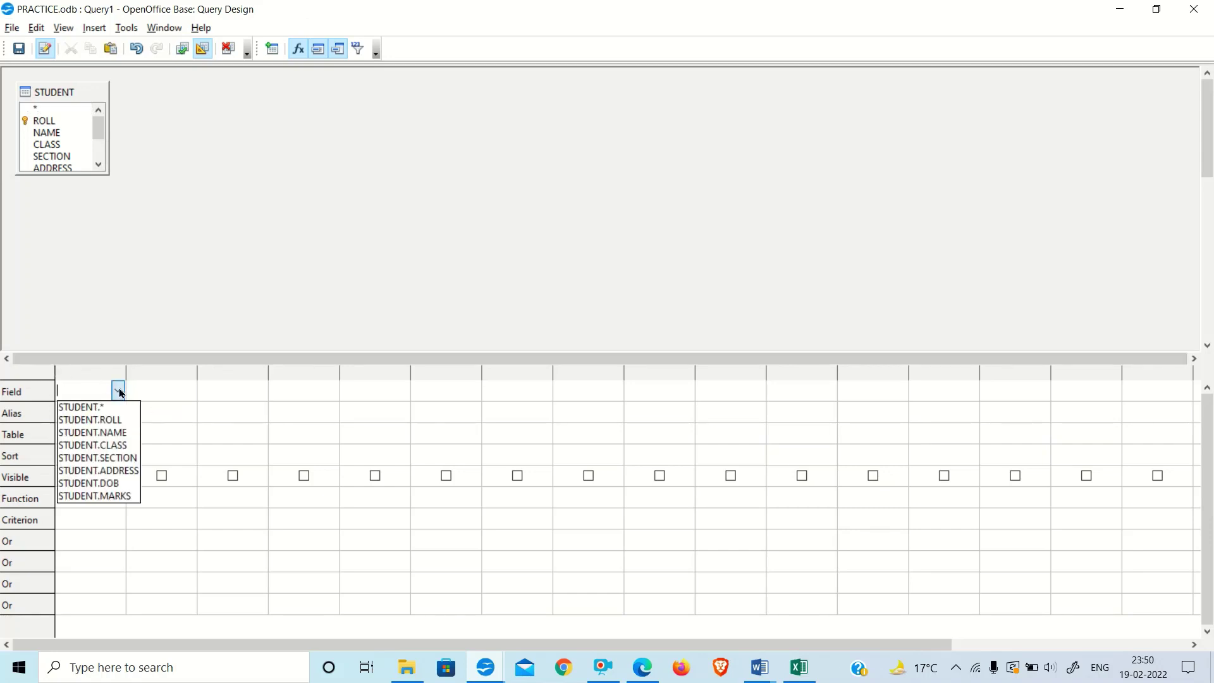
{"action": "left_click", "coordinate": [110, 432]}
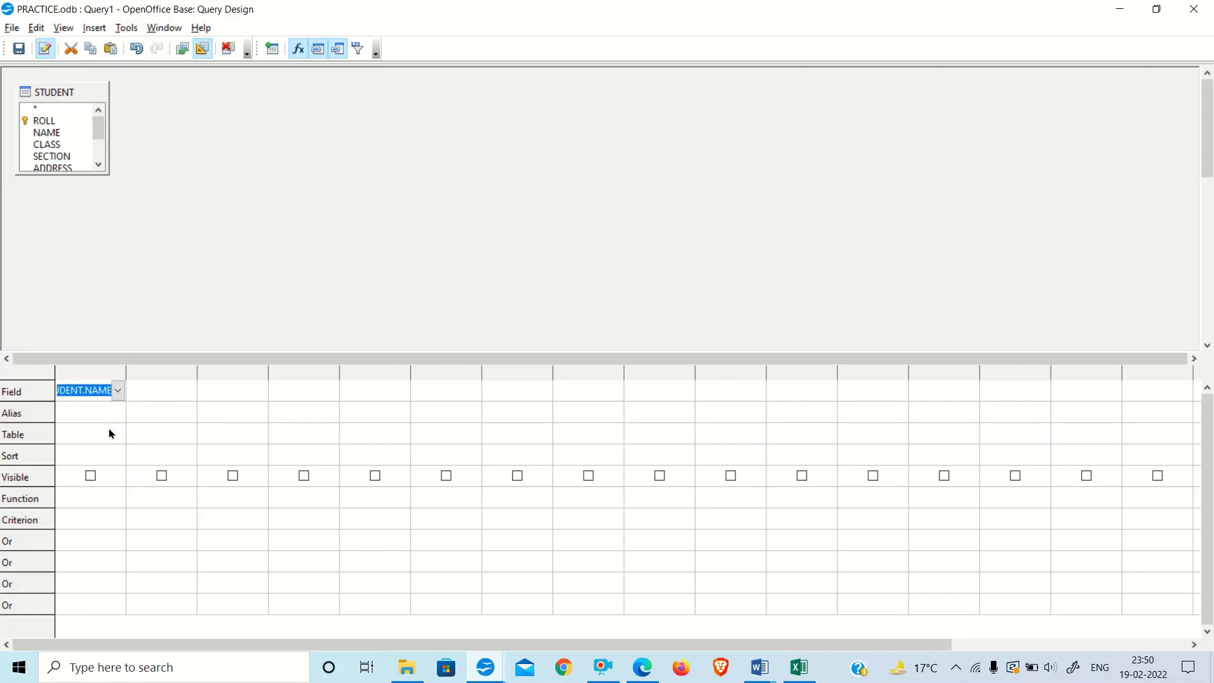
{"action": "left_click", "coordinate": [152, 391]}
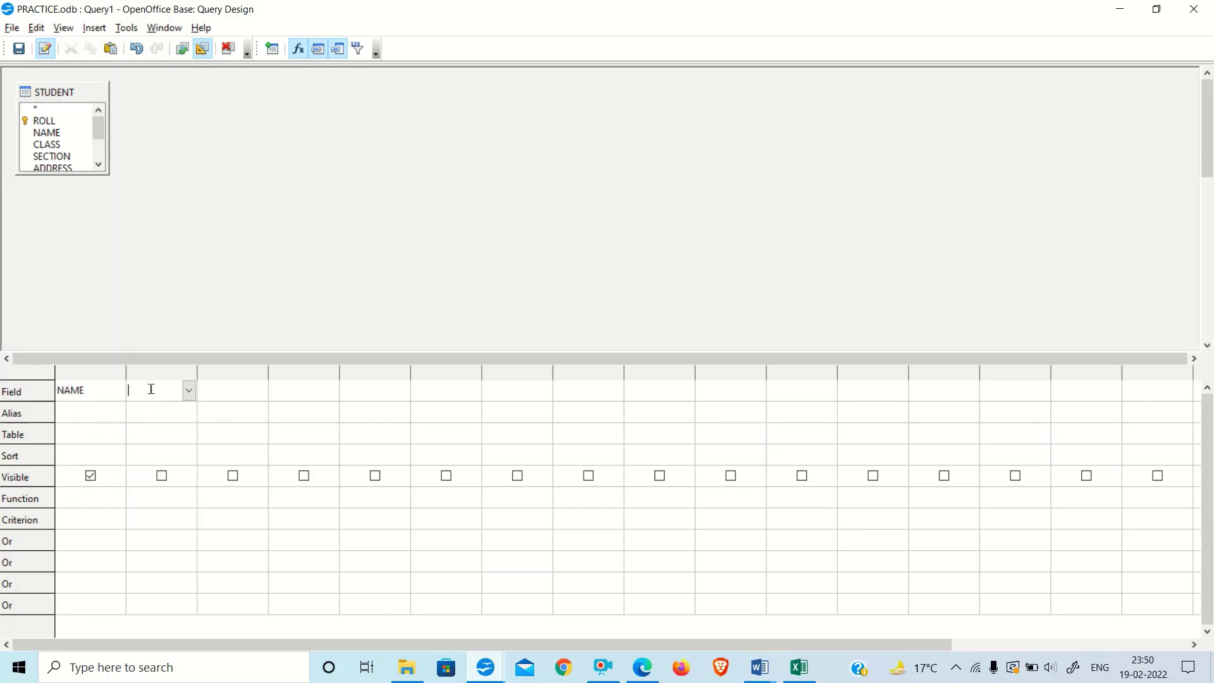
{"action": "left_click", "coordinate": [189, 391]}
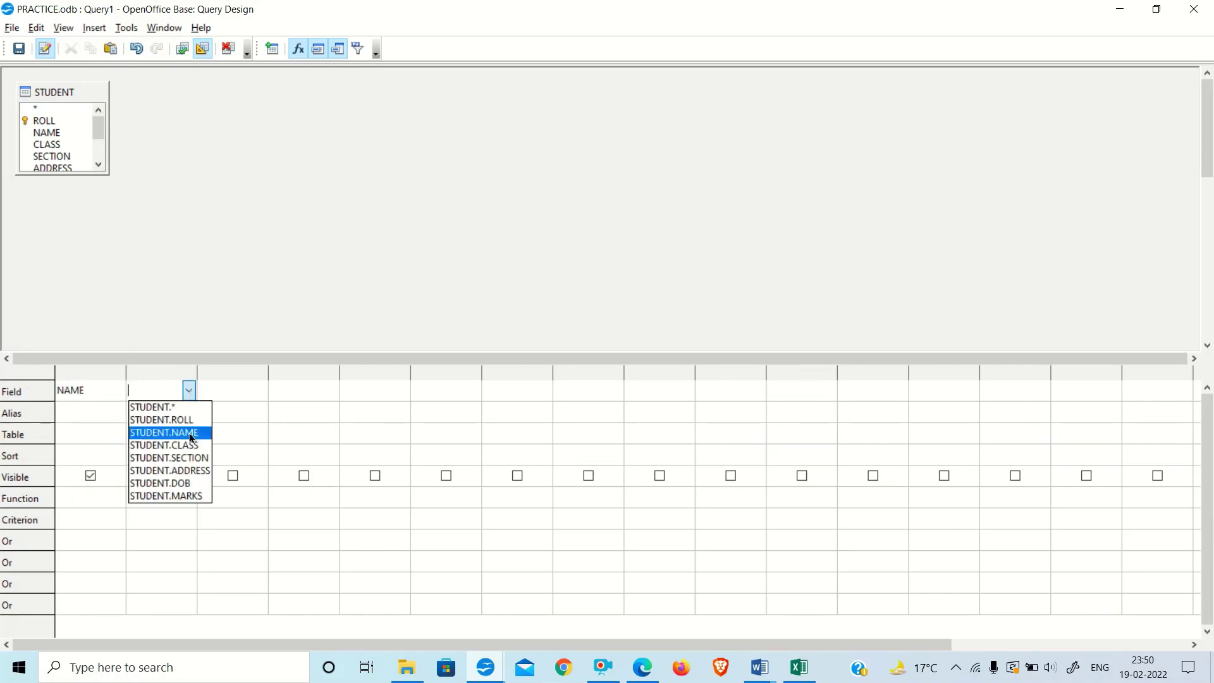
{"action": "left_click", "coordinate": [192, 476]}
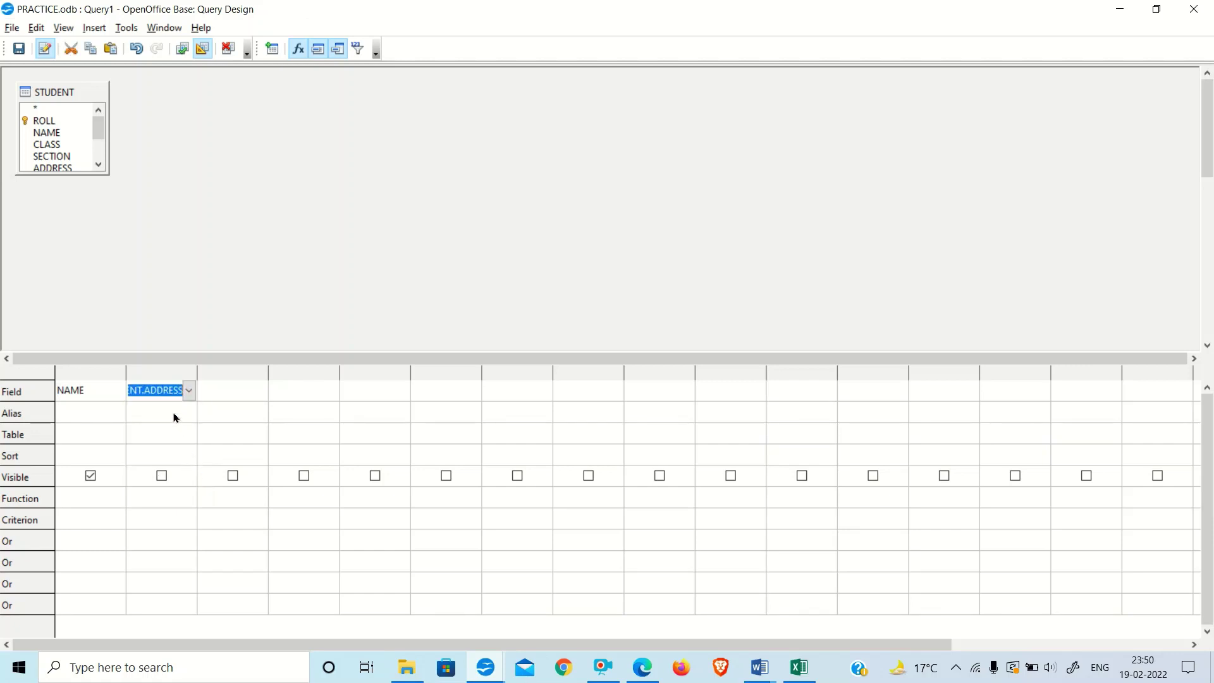
{"action": "left_click", "coordinate": [256, 392]}
{"action": "left_click", "coordinate": [259, 391]}
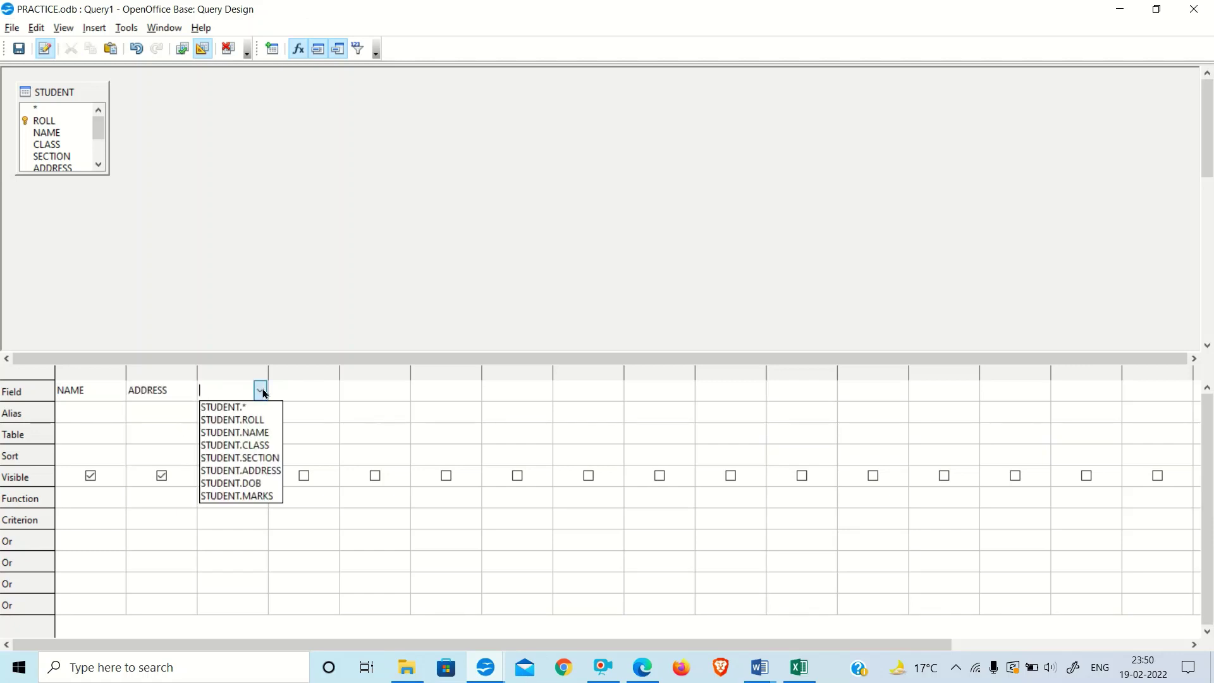
{"action": "left_click", "coordinate": [245, 484]}
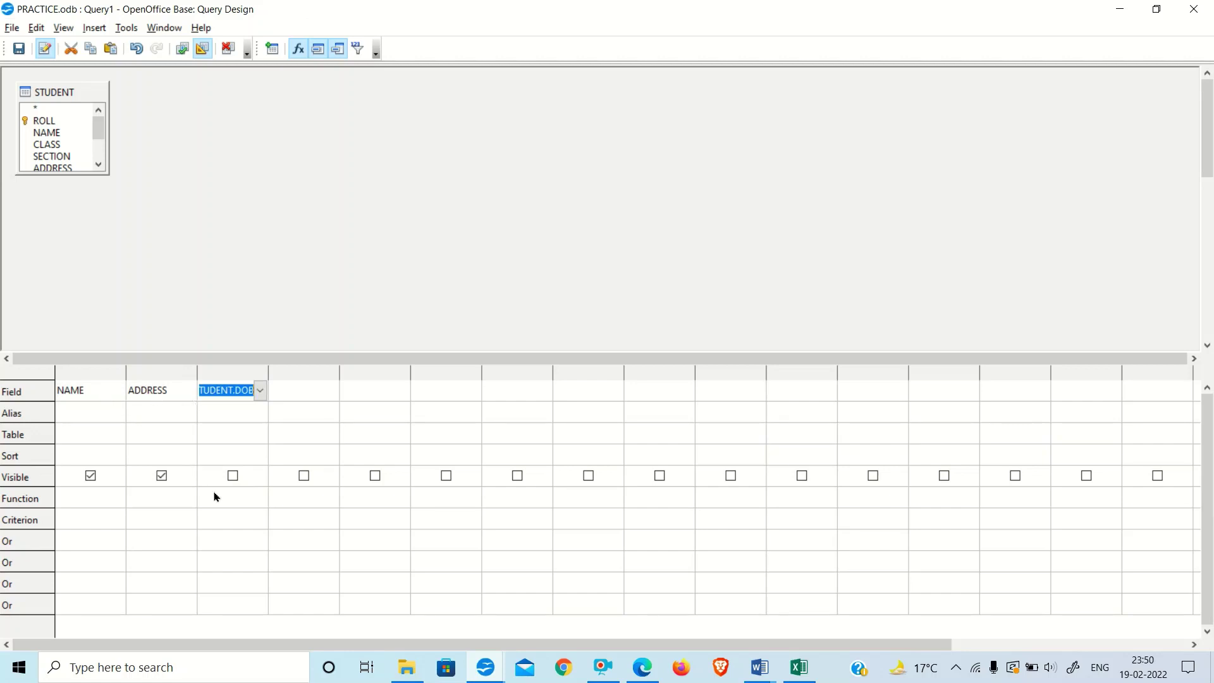
{"action": "left_click", "coordinate": [232, 477]}
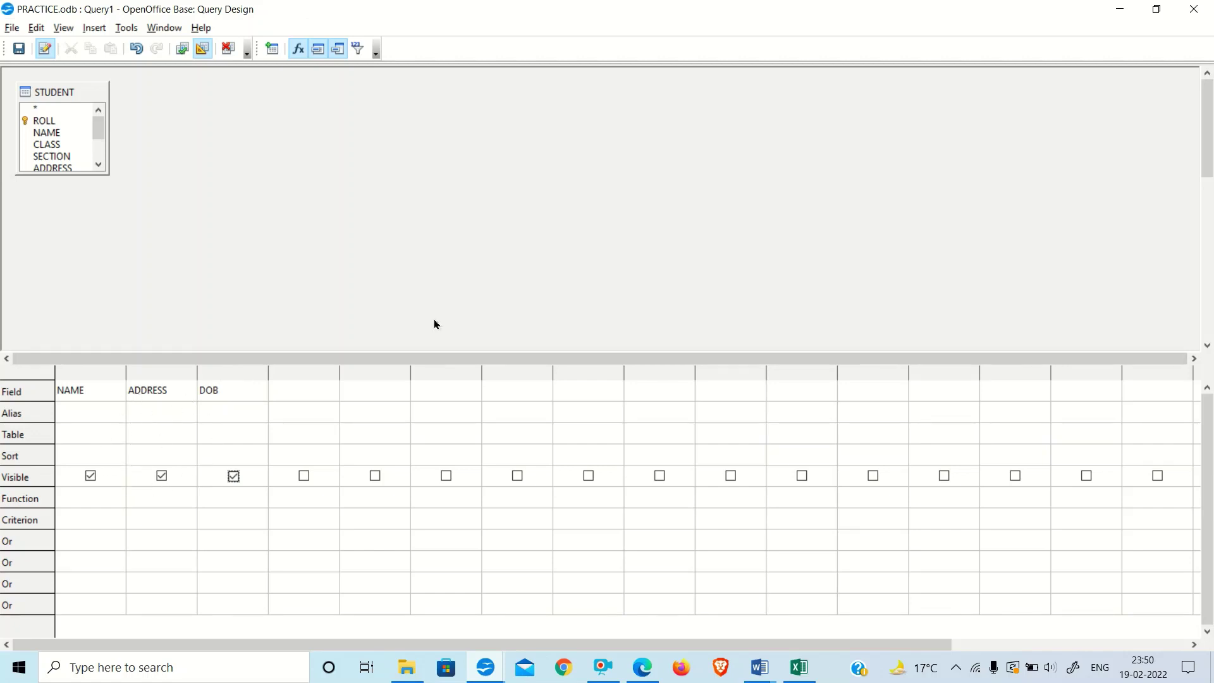
Close the query design, saving the query under the name Q_S2
{"action": "left_click", "coordinate": [1194, 9]}
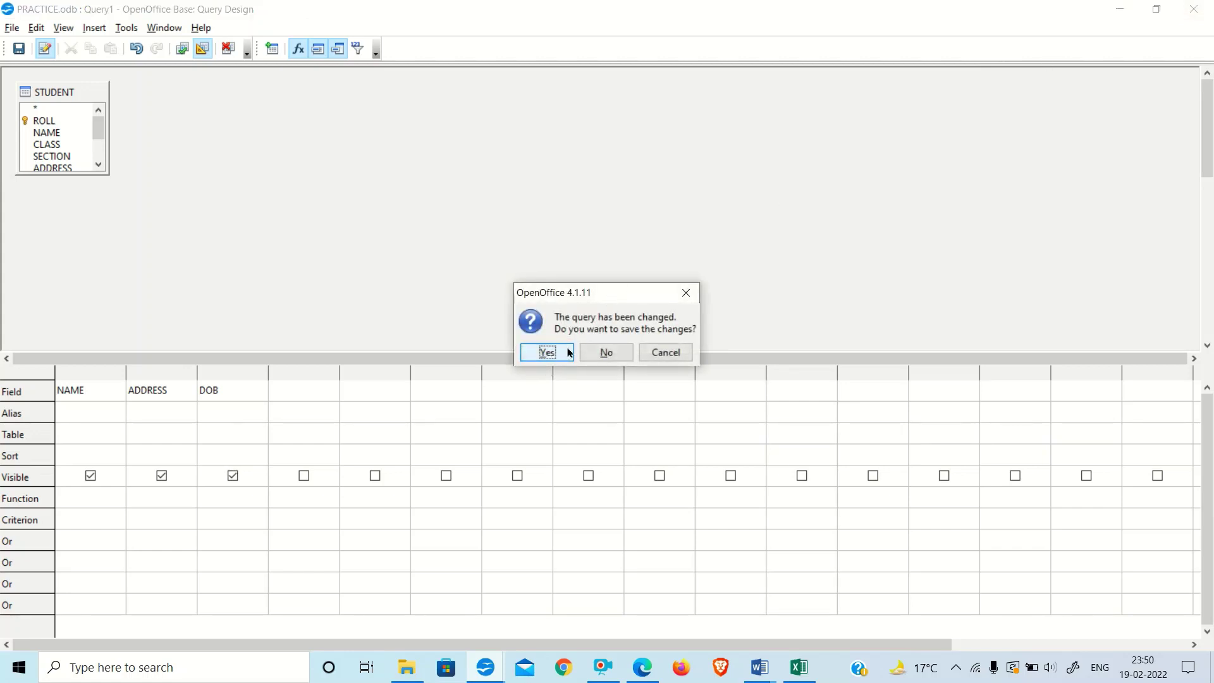
{"action": "left_click", "coordinate": [547, 353]}
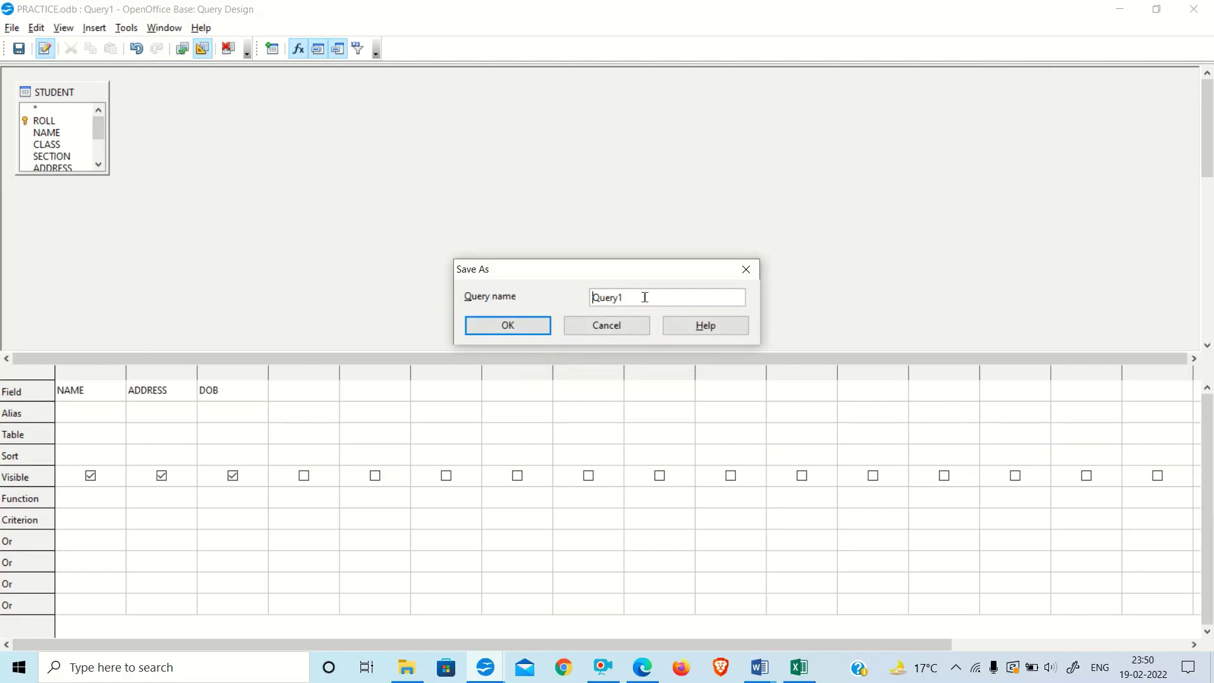
{"action": "left_click_drag", "start_coordinate": [643, 297], "coordinate": [582, 299]}
{"action": "type", "text": "q"}
{"action": "key", "text": "BackSpace"}
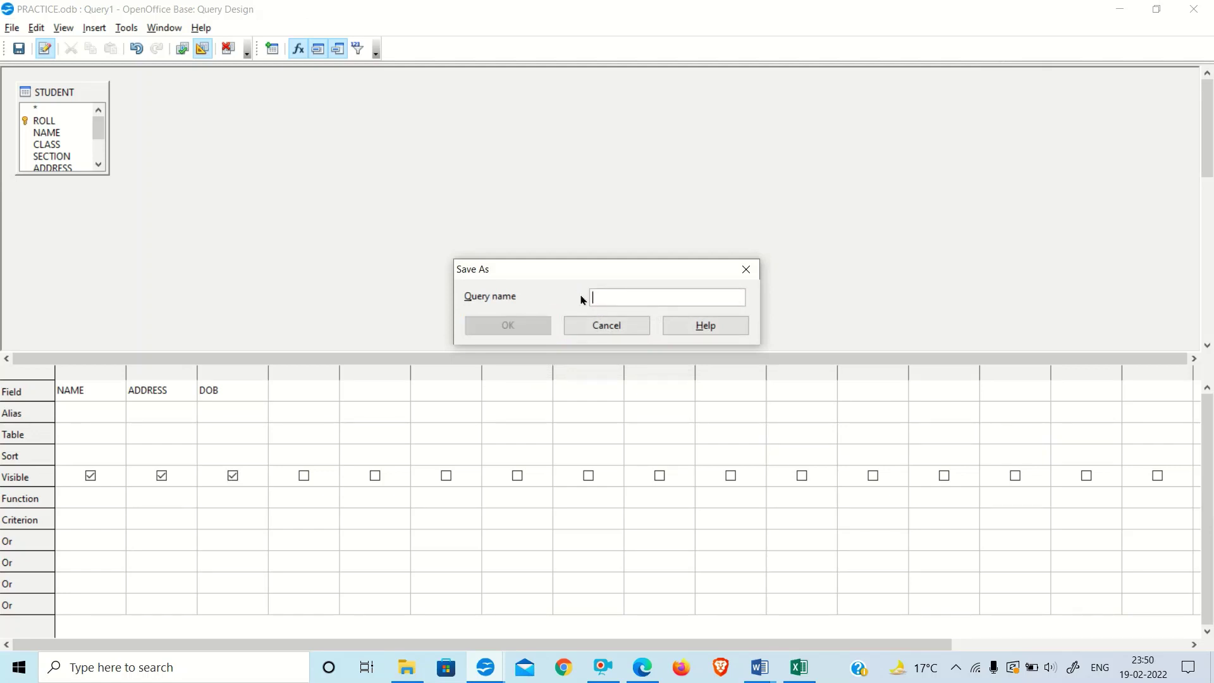
{"action": "type", "text": "Q_S2"}
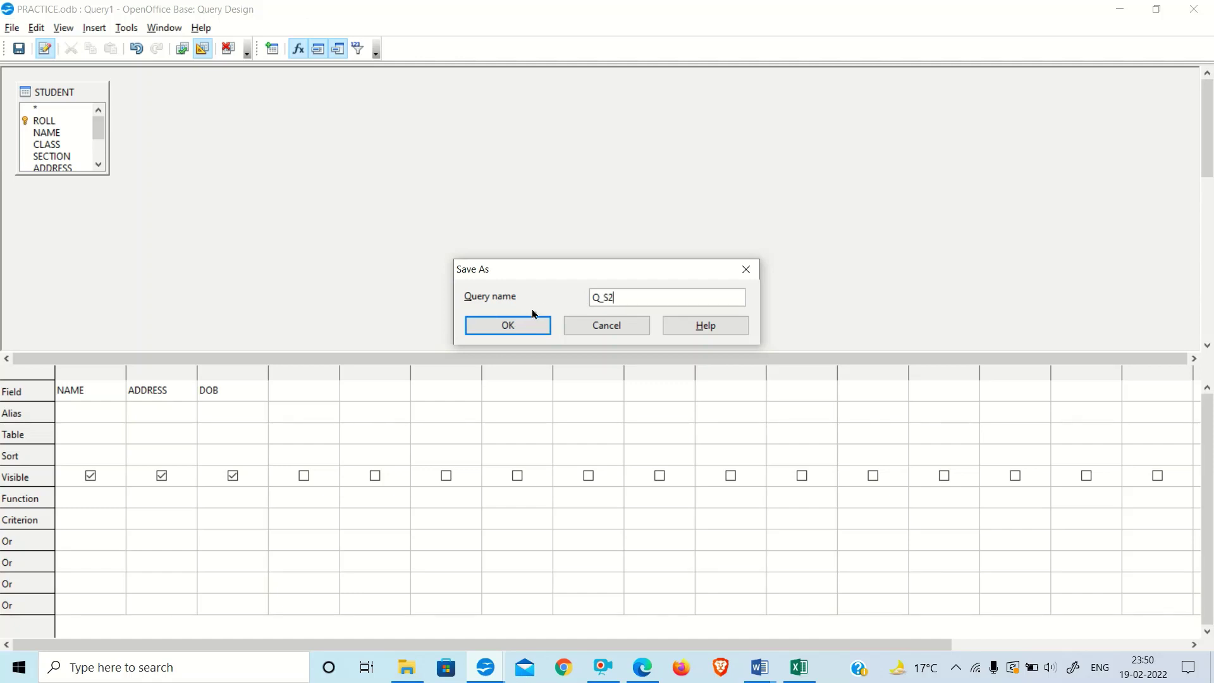
{"action": "left_click", "coordinate": [513, 325]}
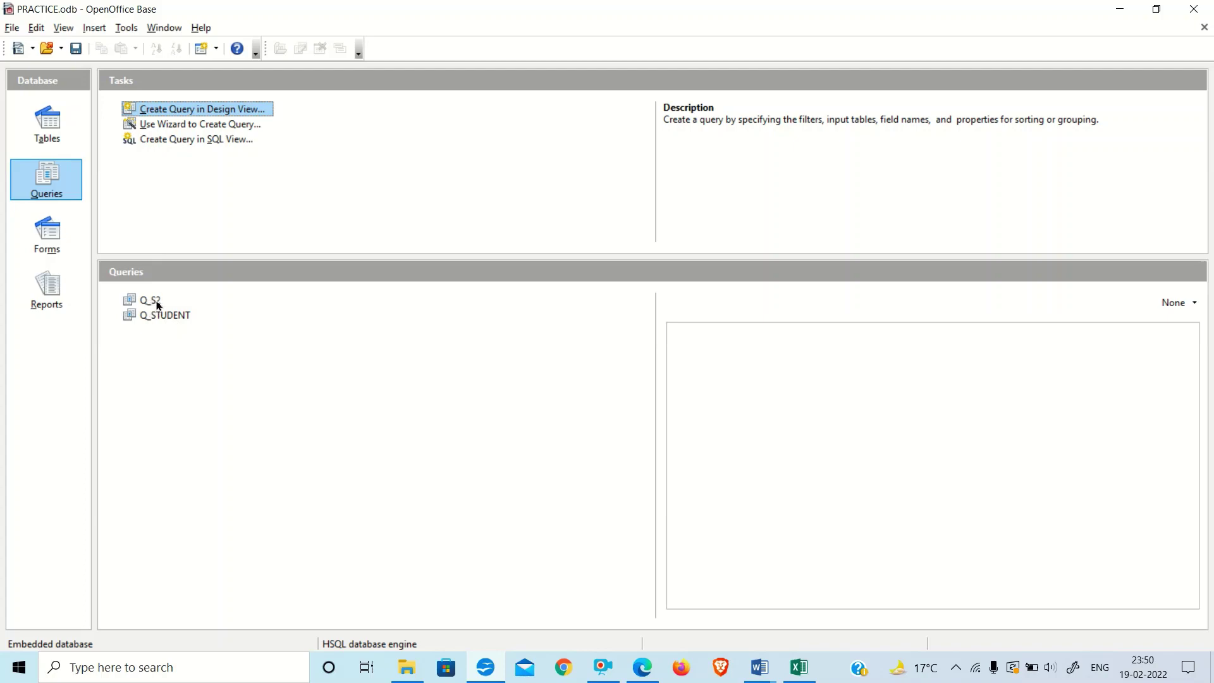
Open the Q_S2 query to view its records, and close its result window
{"action": "left_click", "coordinate": [193, 167]}
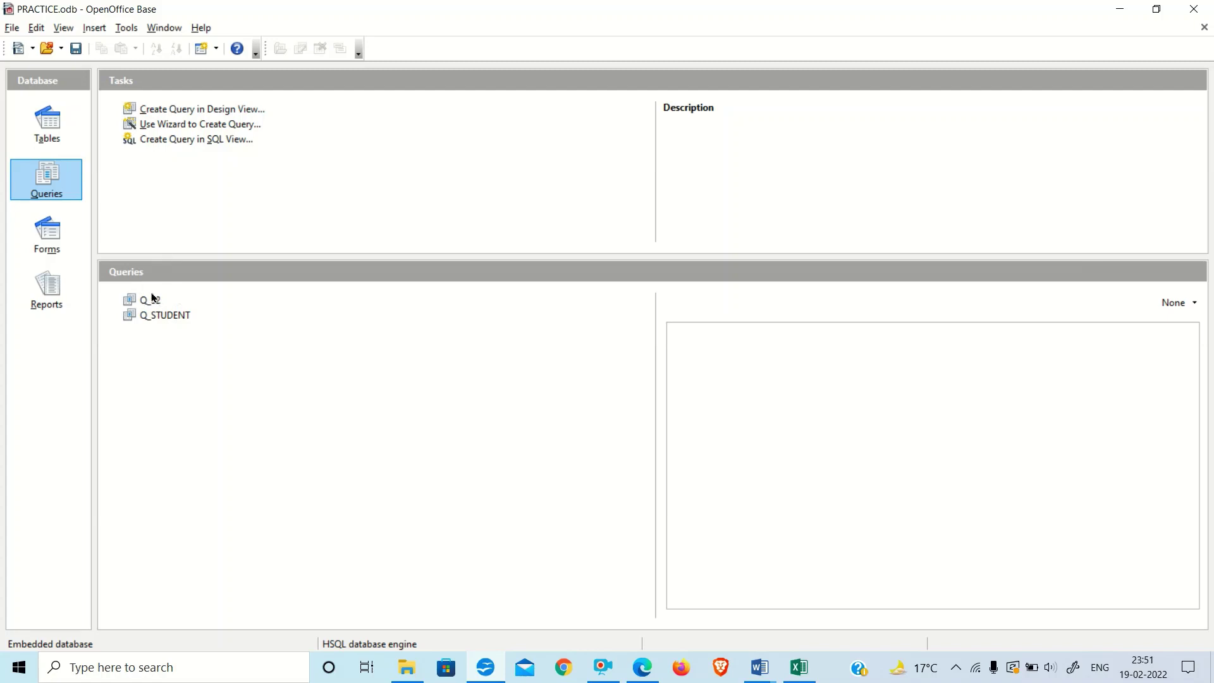
{"action": "double_click", "coordinate": [151, 300]}
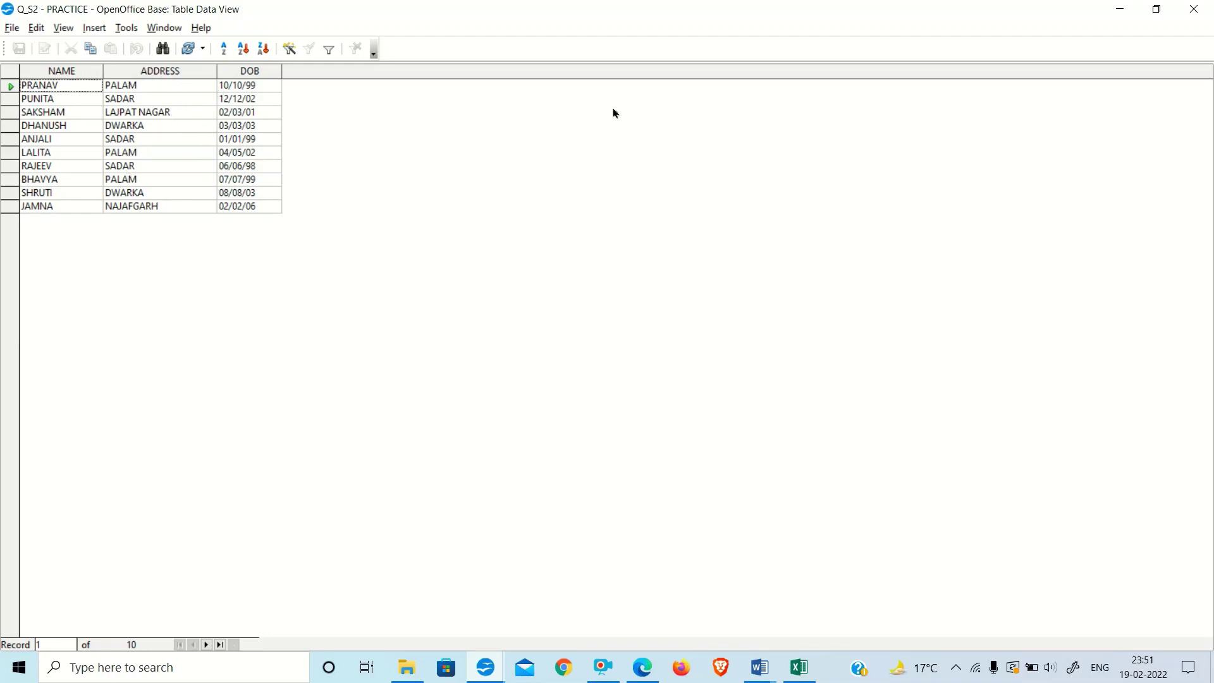
{"action": "left_click", "coordinate": [1193, 9]}
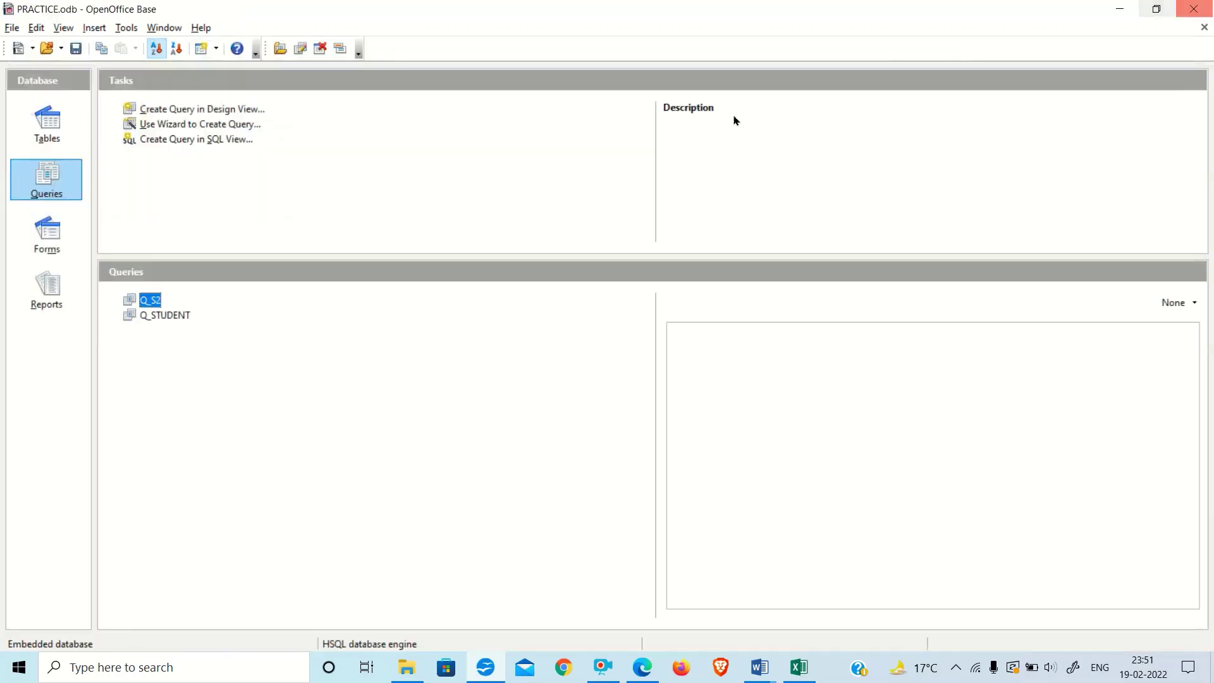
Show the forms of the PRACTICE database and return to its window from the browser
{"action": "left_click", "coordinate": [43, 238]}
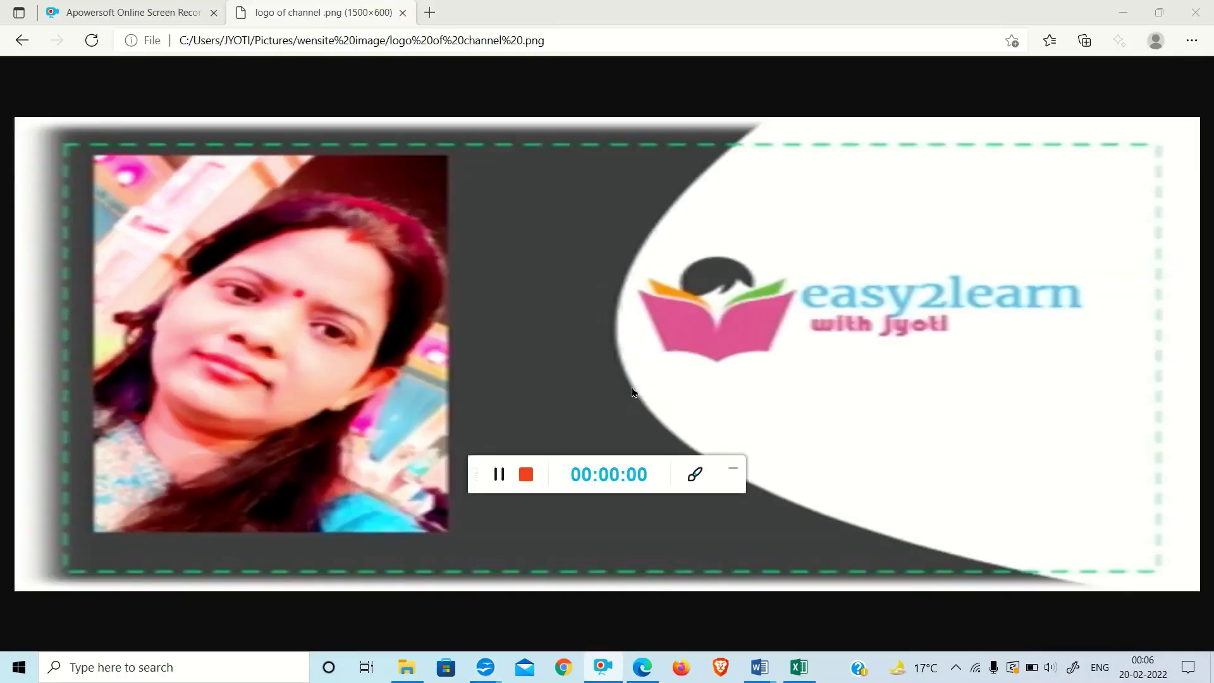
{"action": "left_click", "coordinate": [734, 467]}
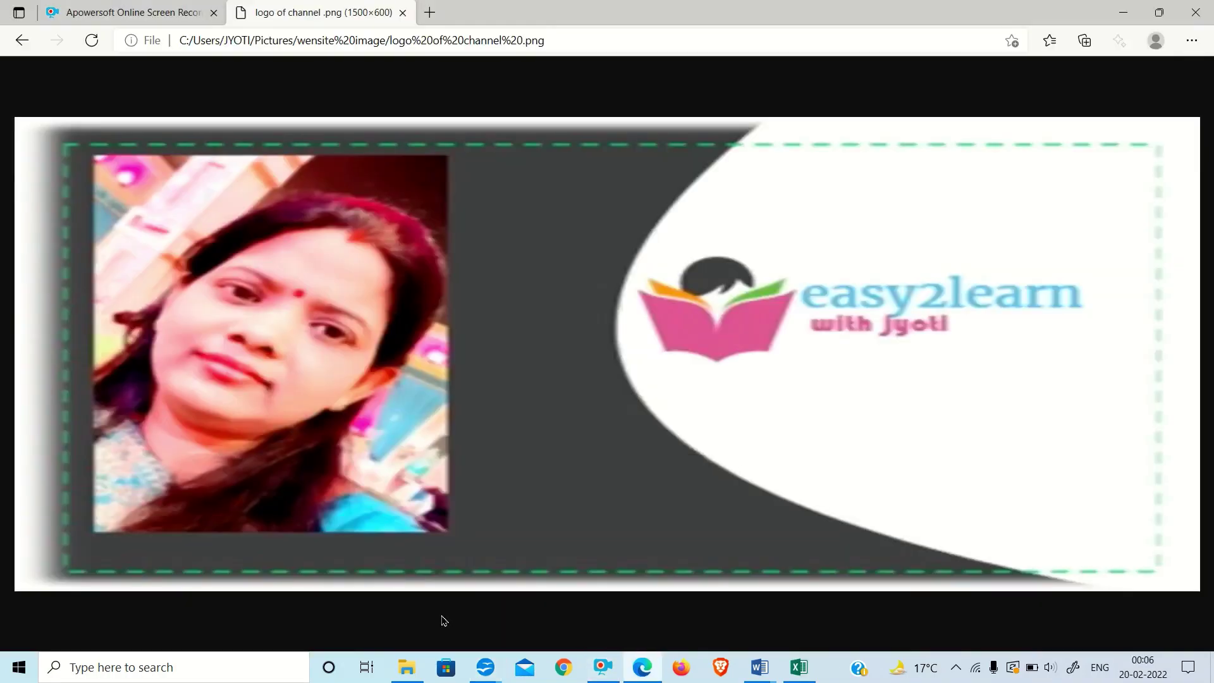
{"action": "left_click", "coordinate": [484, 667]}
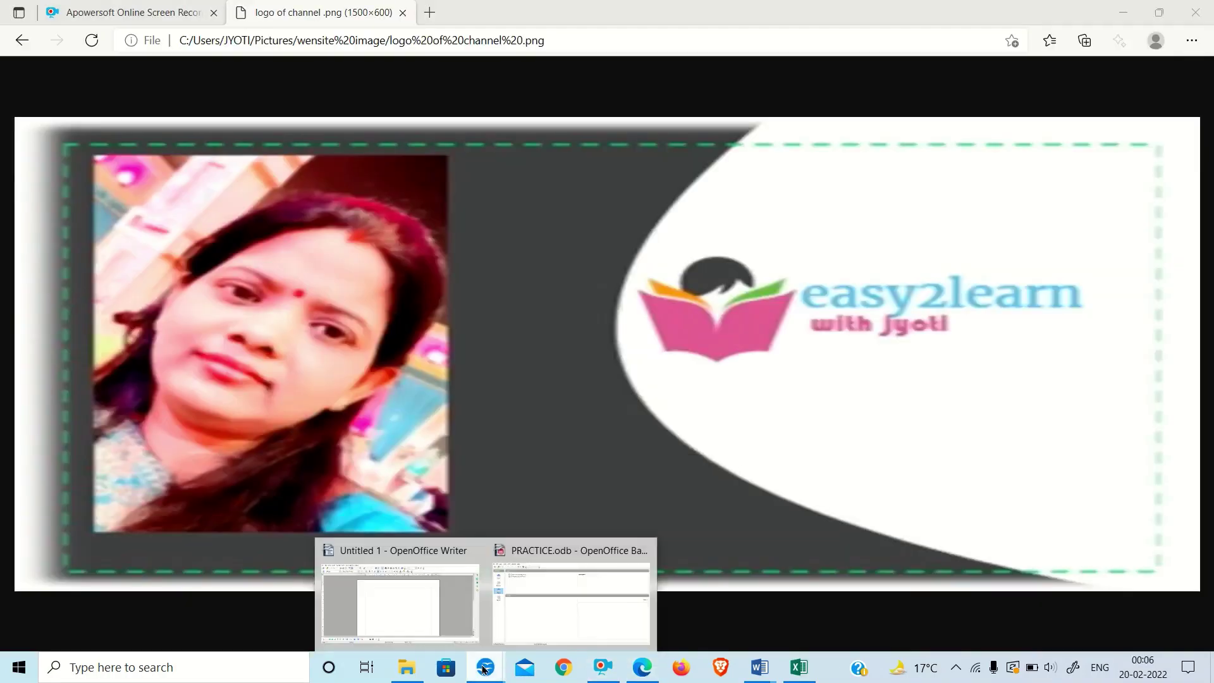
{"action": "left_click", "coordinate": [420, 621]}
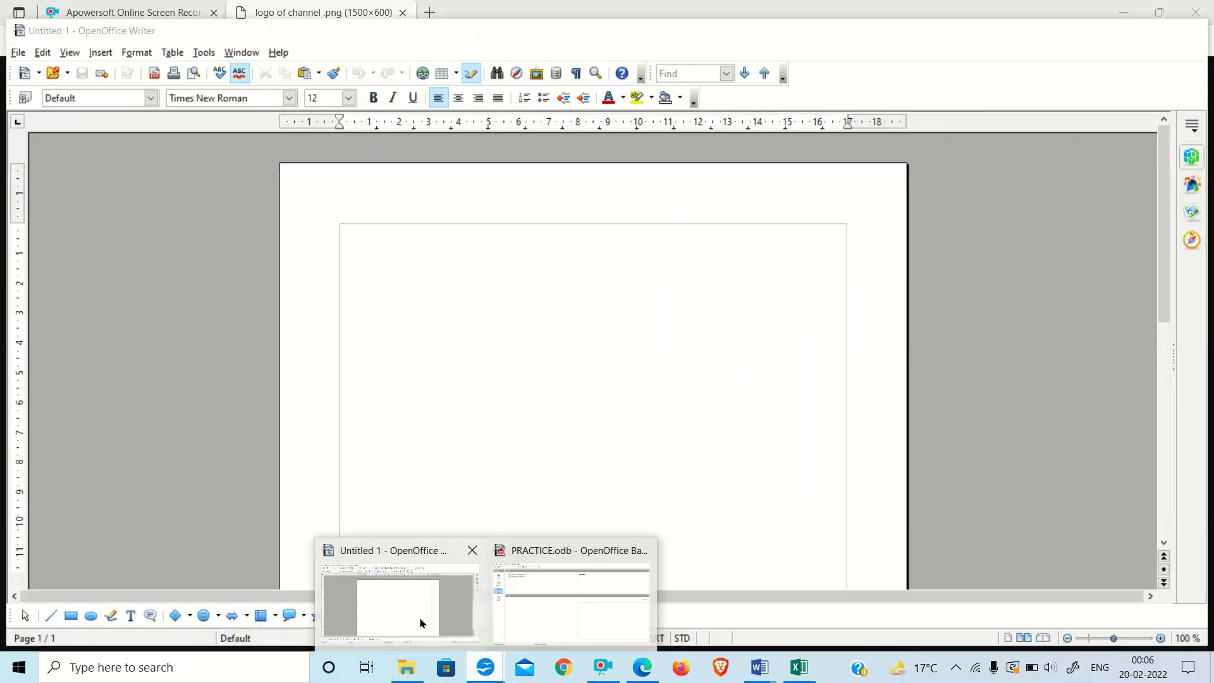
{"action": "left_click", "coordinate": [486, 667]}
{"action": "left_click", "coordinate": [582, 575]}
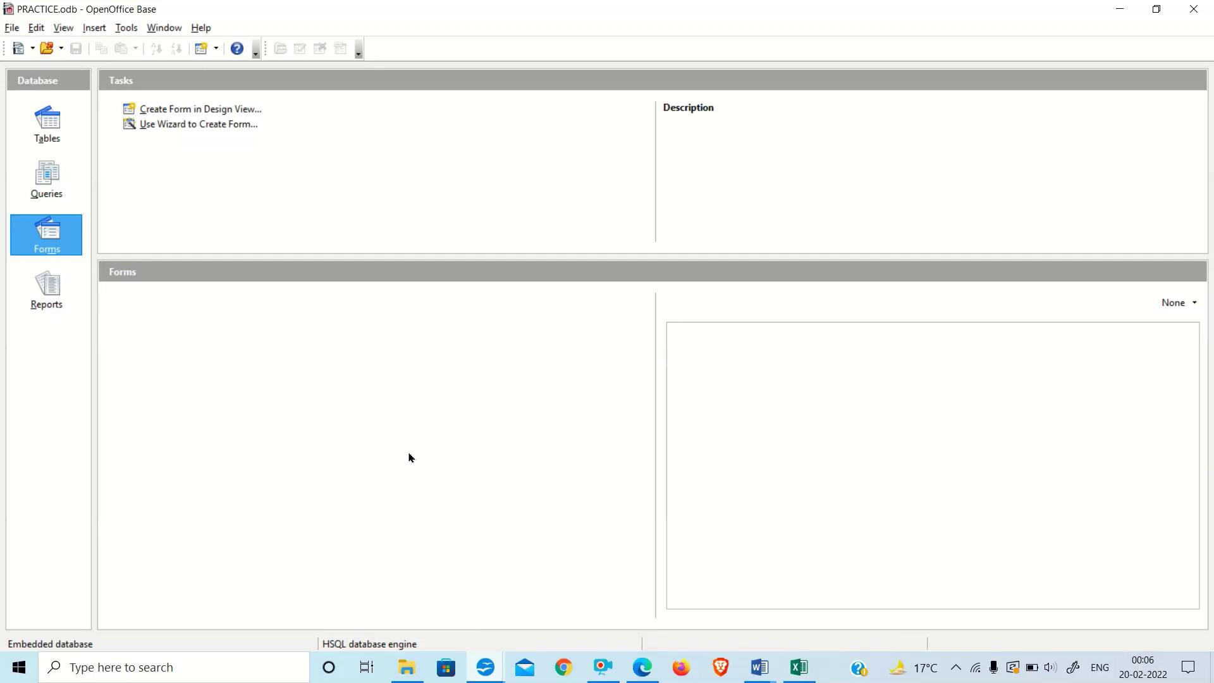
Start a new form with the wizard, based on the STUDENT table, and include all of its fields
{"action": "left_click", "coordinate": [178, 124]}
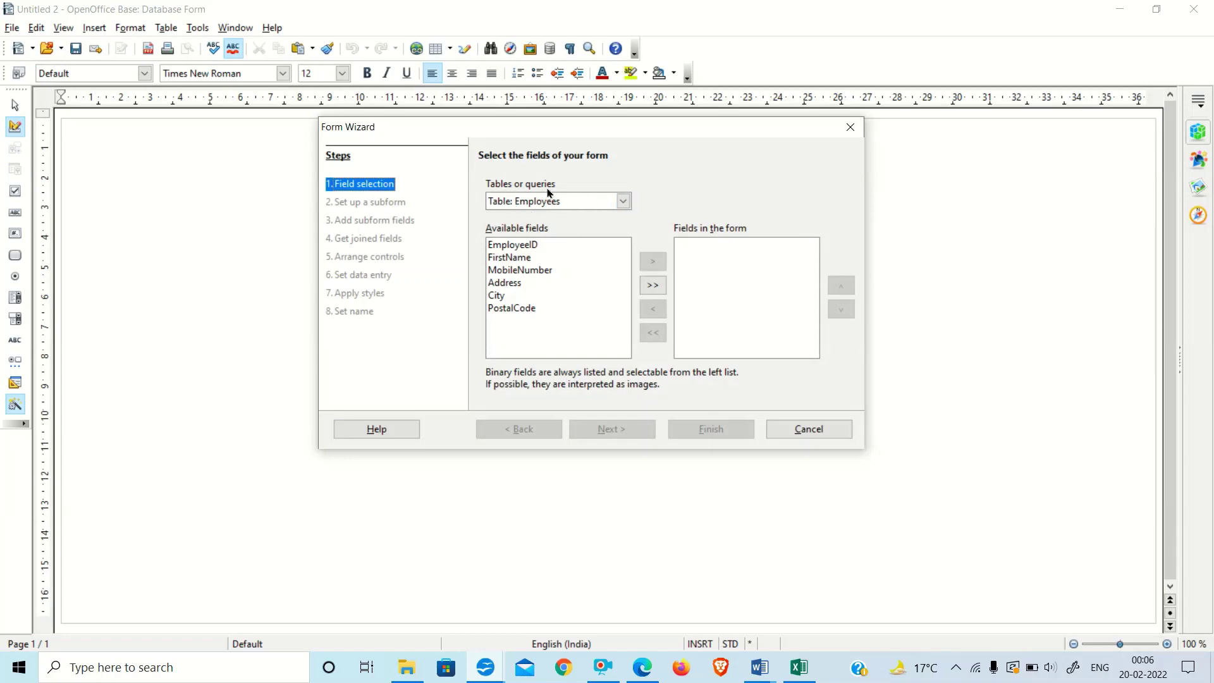
{"action": "left_click", "coordinate": [621, 202]}
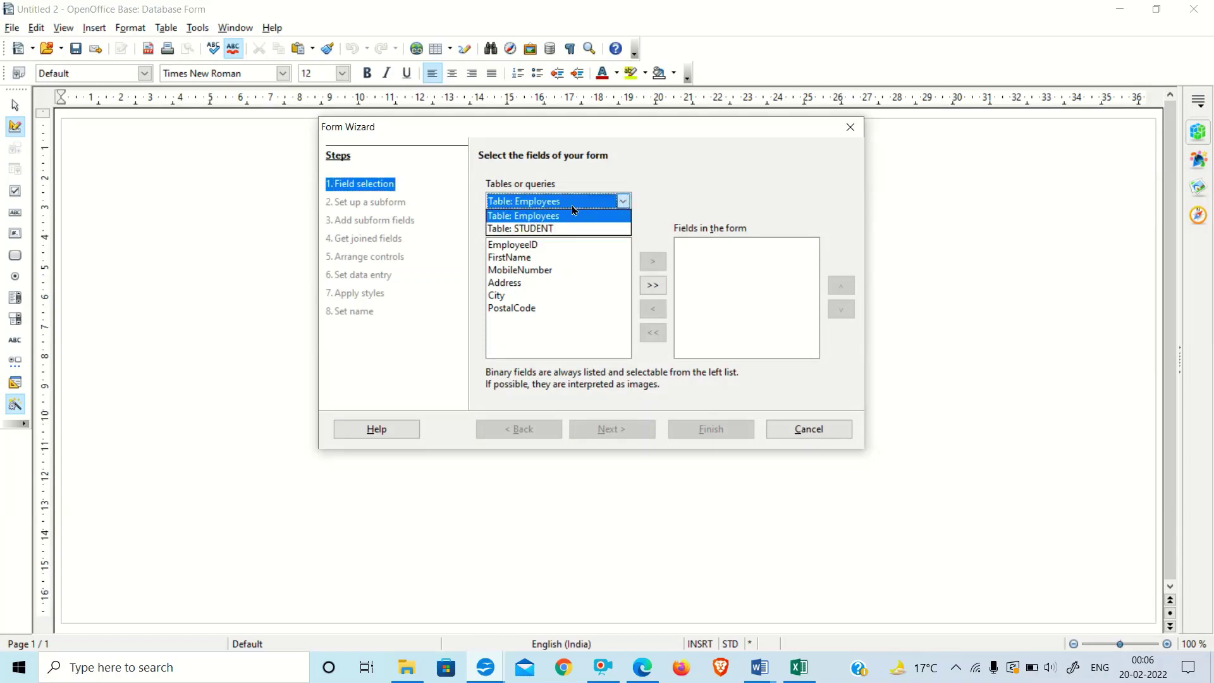
{"action": "left_click", "coordinate": [542, 229]}
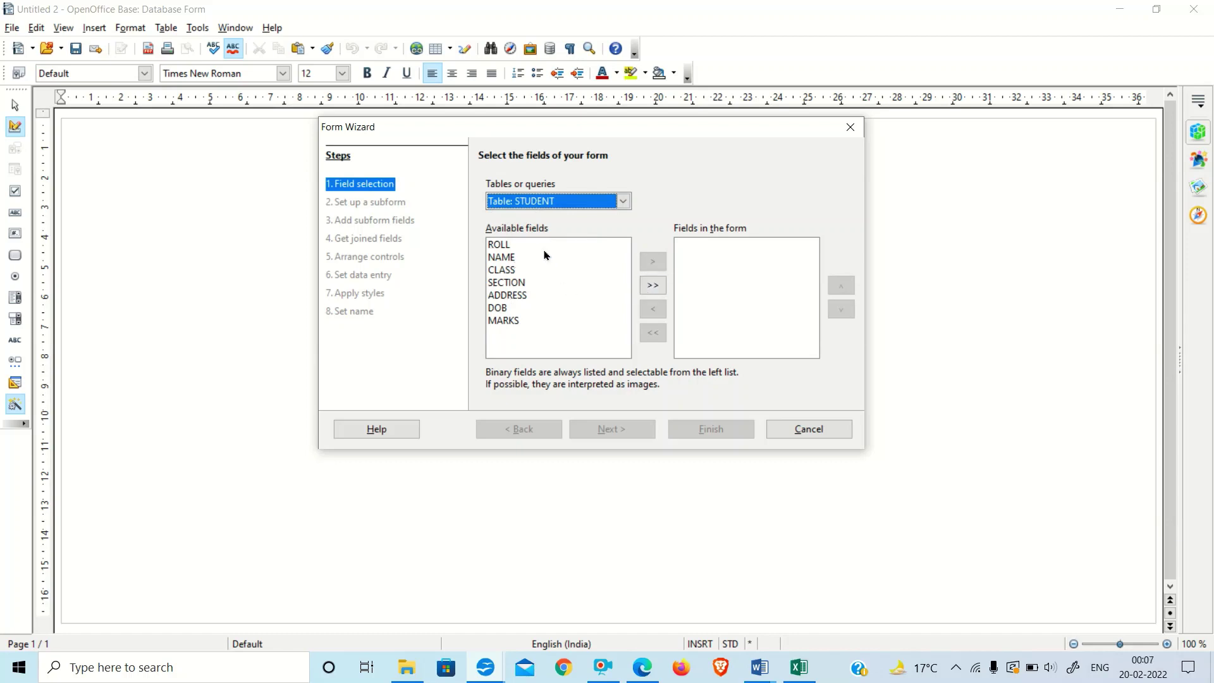
{"action": "left_click", "coordinate": [652, 288]}
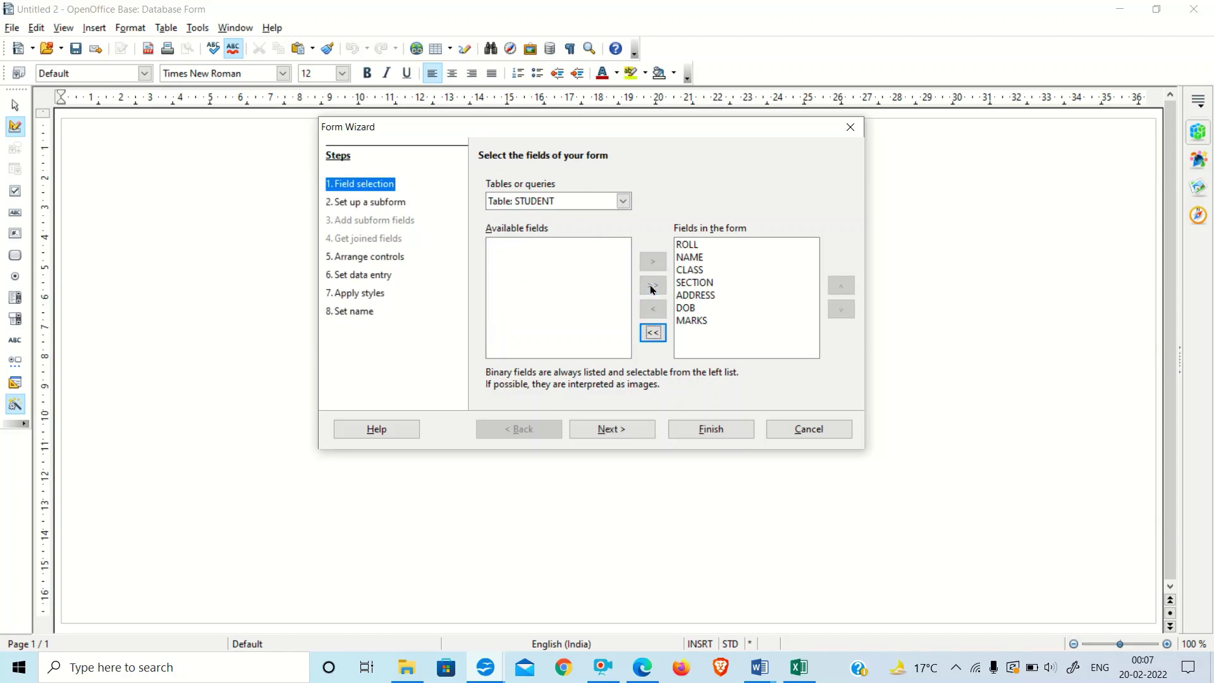
Continue without a subform and arrange the main form as Columnar - Labels Left
{"action": "left_click", "coordinate": [612, 429]}
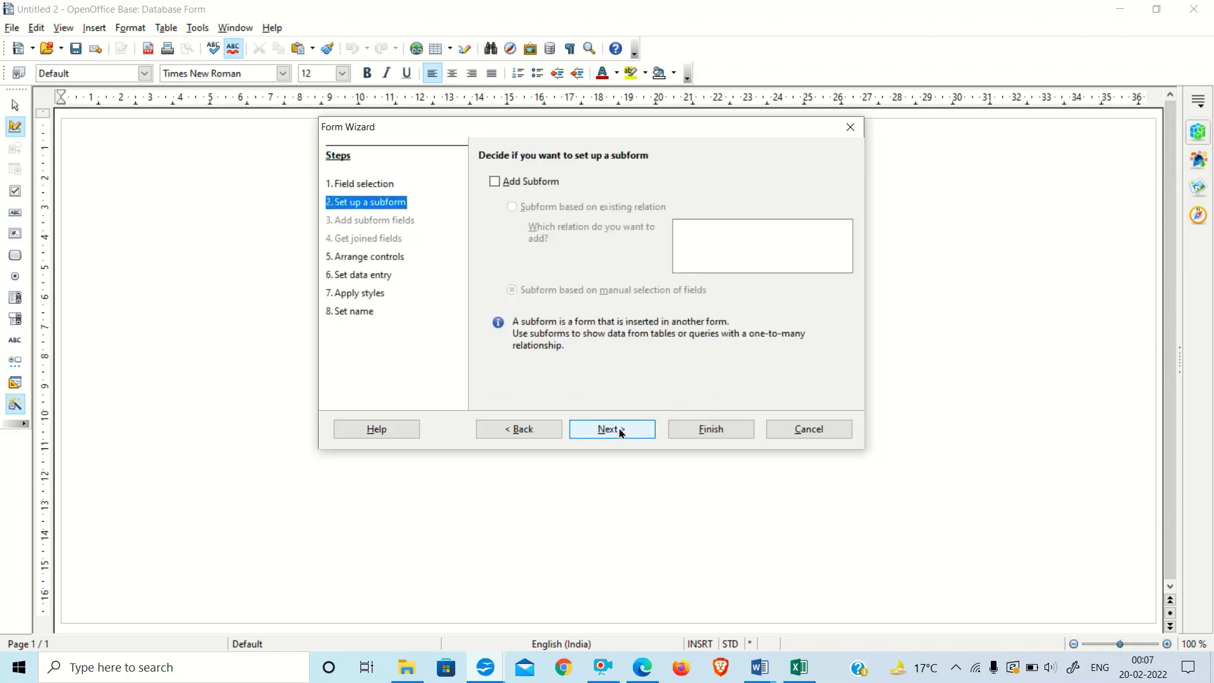
{"action": "left_click", "coordinate": [620, 432]}
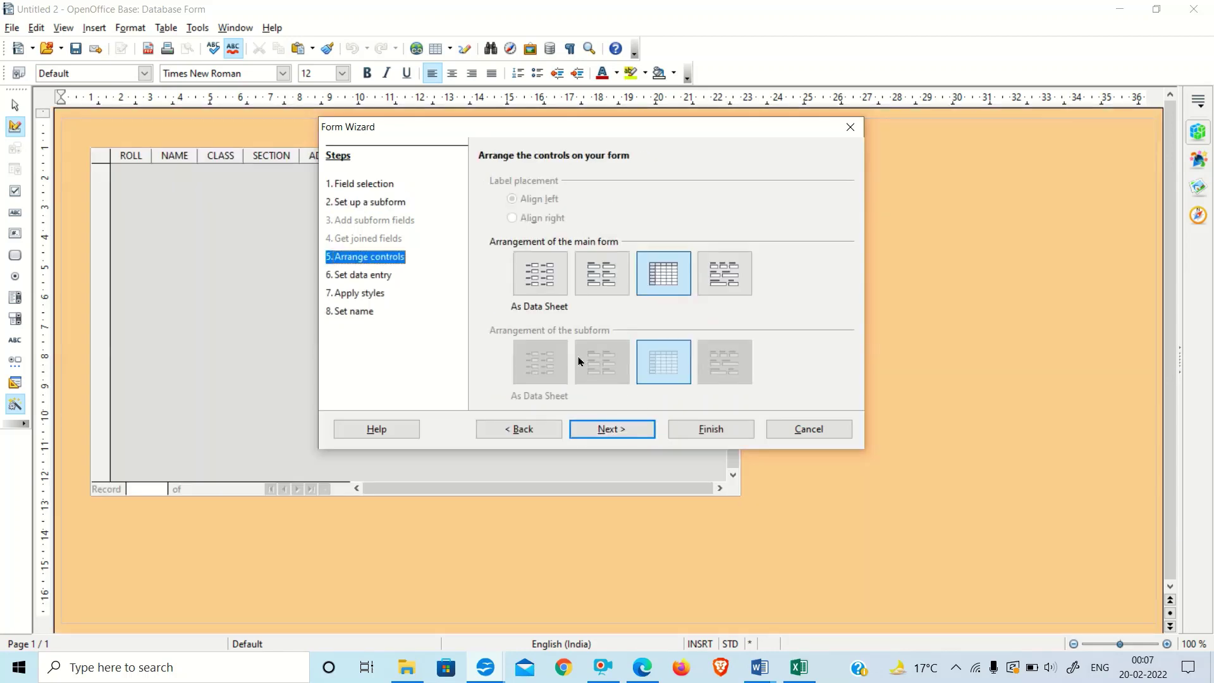
{"action": "left_click", "coordinate": [555, 287]}
{"action": "left_click", "coordinate": [601, 284]}
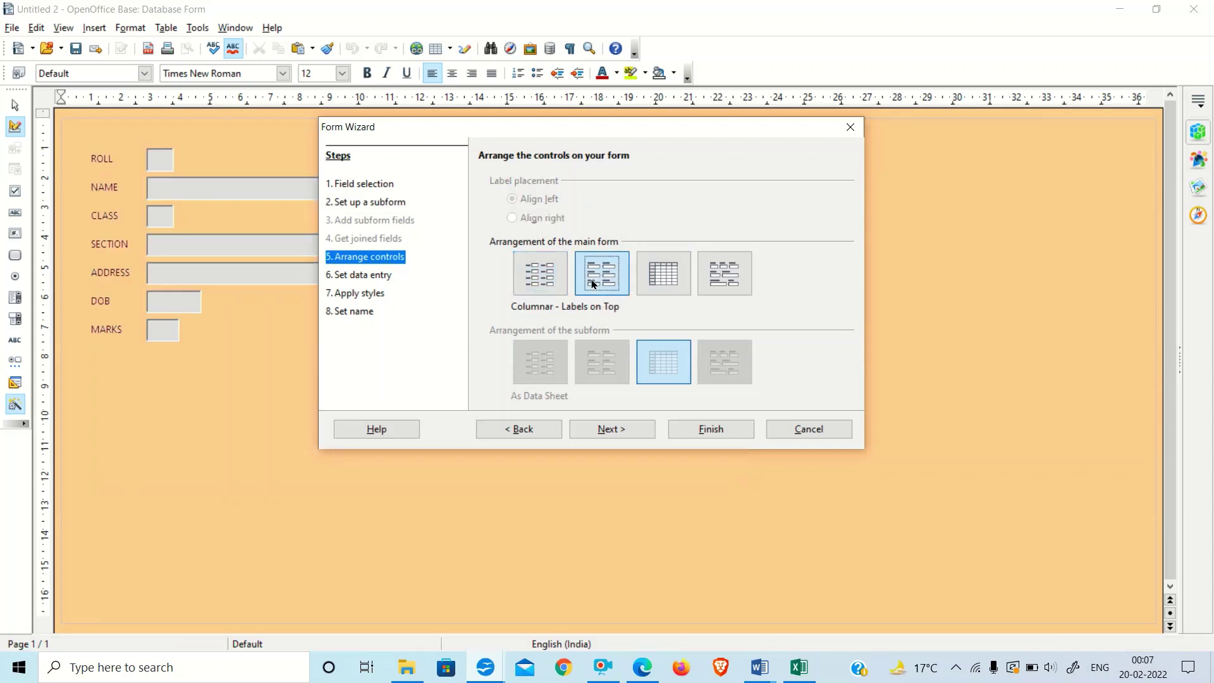
{"action": "left_click", "coordinate": [703, 277]}
{"action": "left_click", "coordinate": [548, 272]}
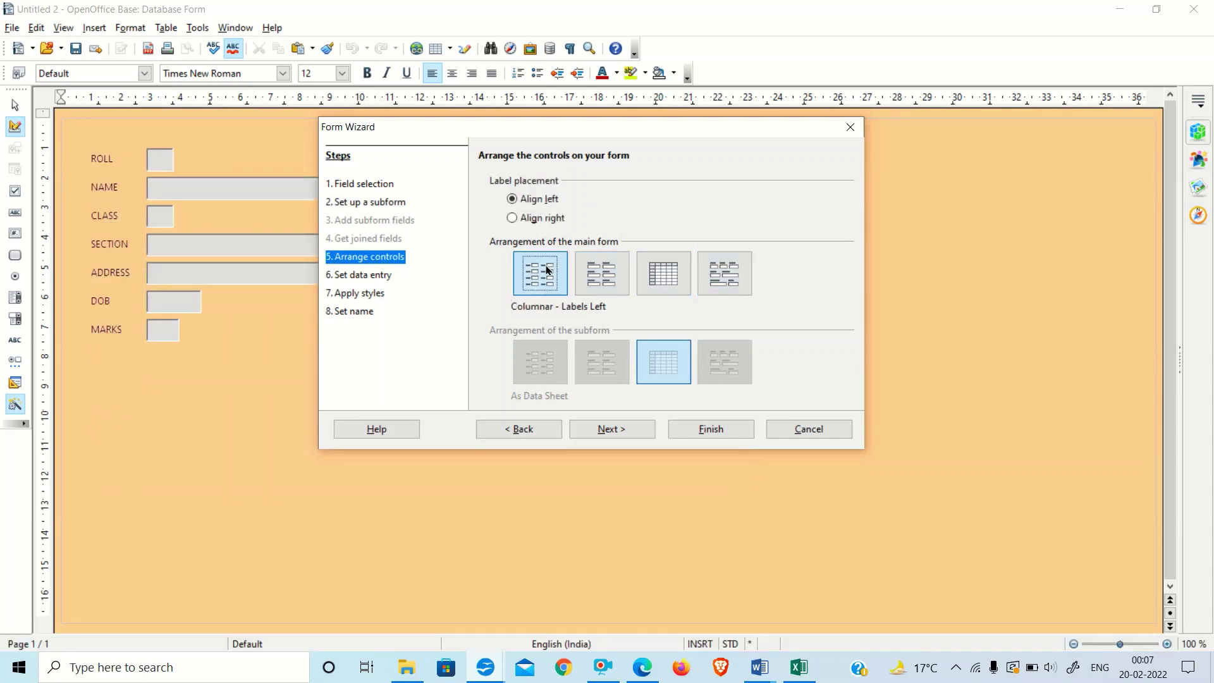
Keep the form displaying all data, and apply the Violet style with the 3D look field border
{"action": "left_click", "coordinate": [609, 430]}
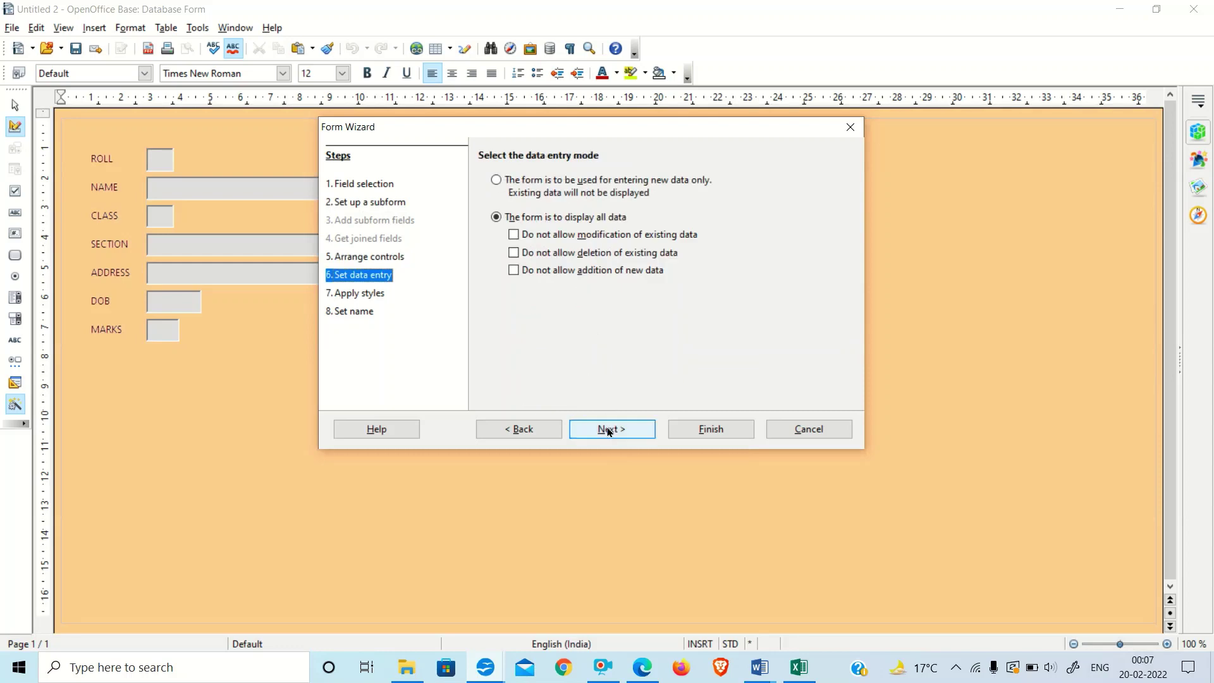
{"action": "left_click", "coordinate": [609, 431]}
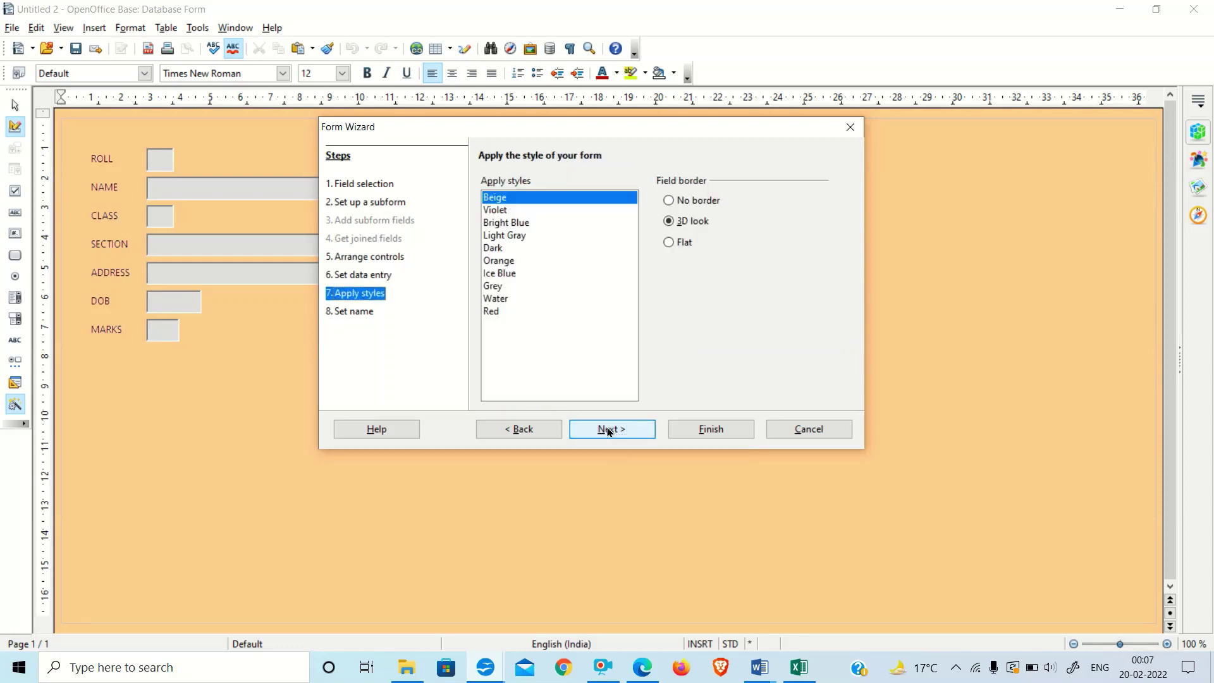
{"action": "left_click", "coordinate": [505, 211]}
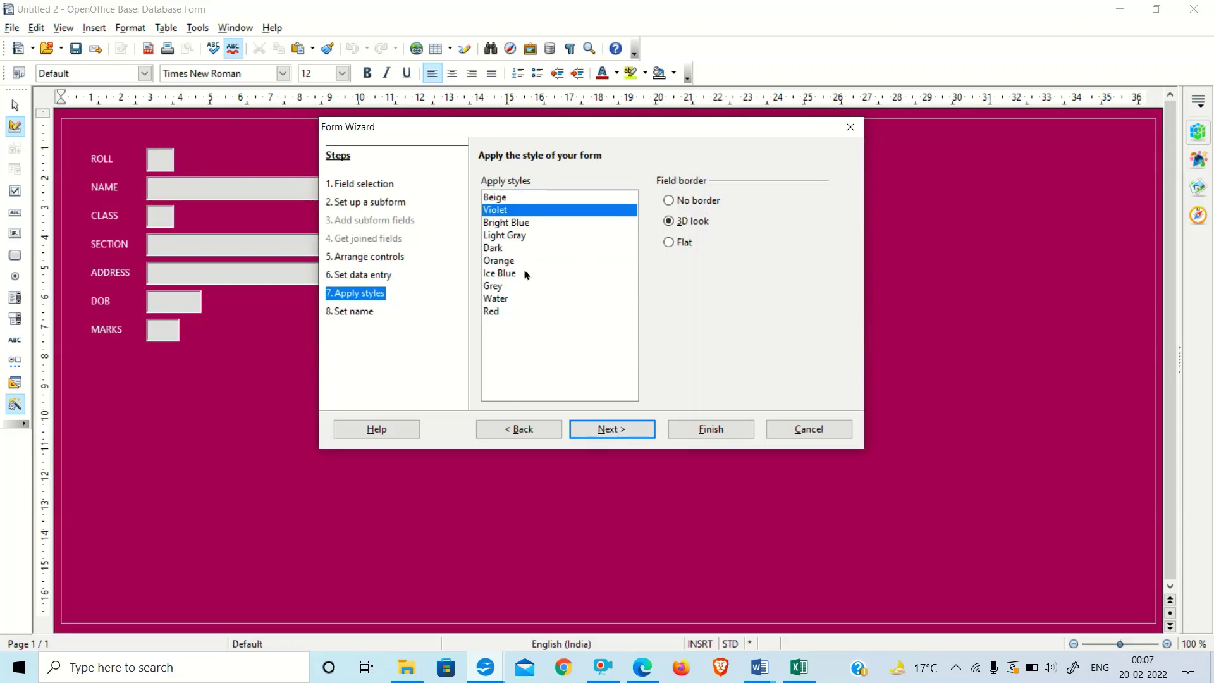
{"action": "left_click", "coordinate": [506, 236]}
{"action": "left_click", "coordinate": [494, 198]}
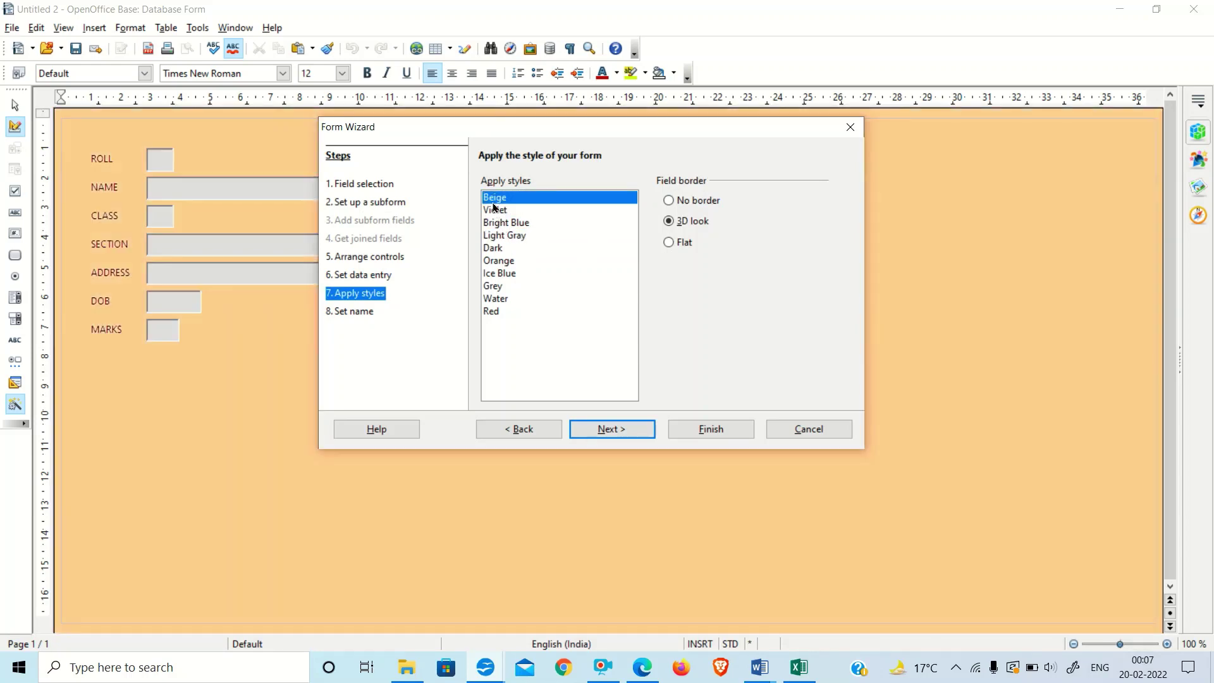
{"action": "left_click", "coordinate": [494, 211]}
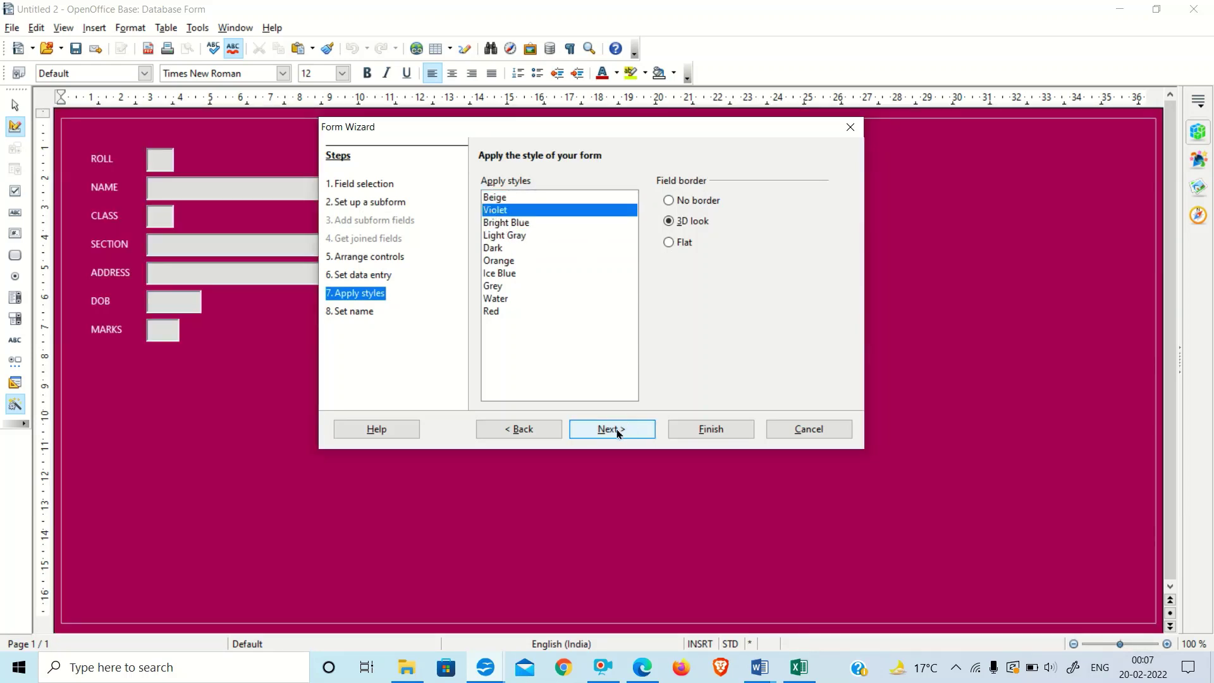
{"action": "left_click", "coordinate": [673, 243]}
{"action": "left_click", "coordinate": [672, 201]}
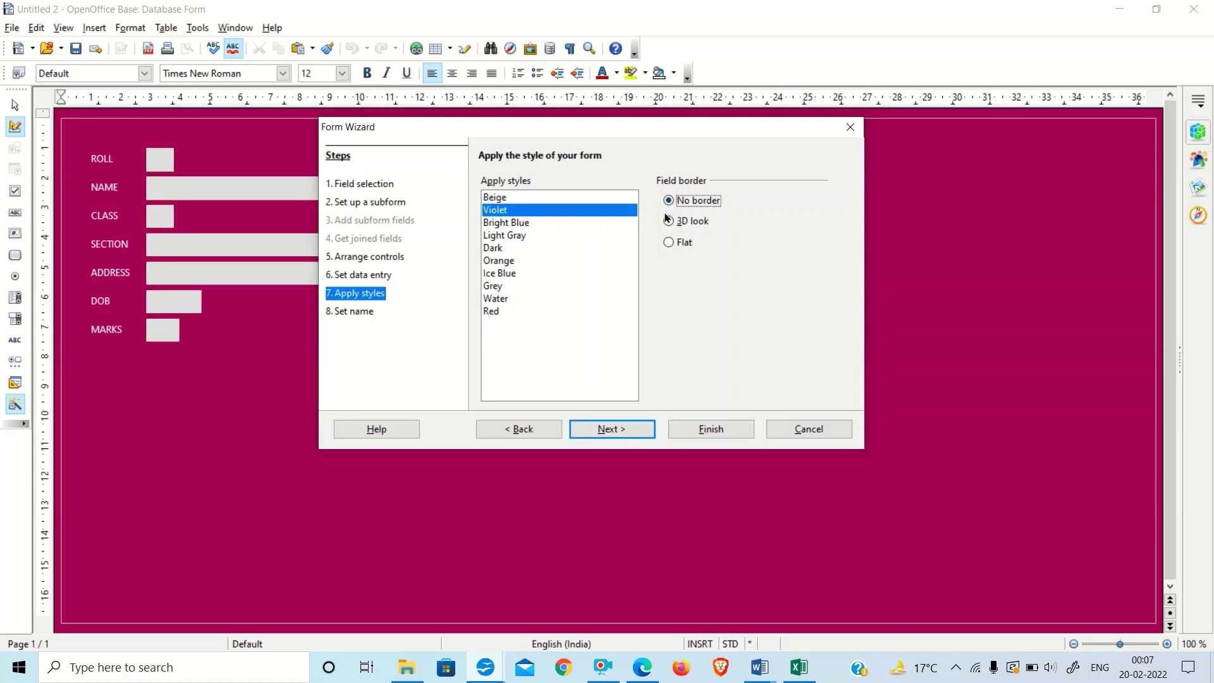
{"action": "left_click", "coordinate": [669, 221]}
Name the form F_STUDENT and finish the wizard, opening the form to work with it
{"action": "left_click", "coordinate": [600, 438]}
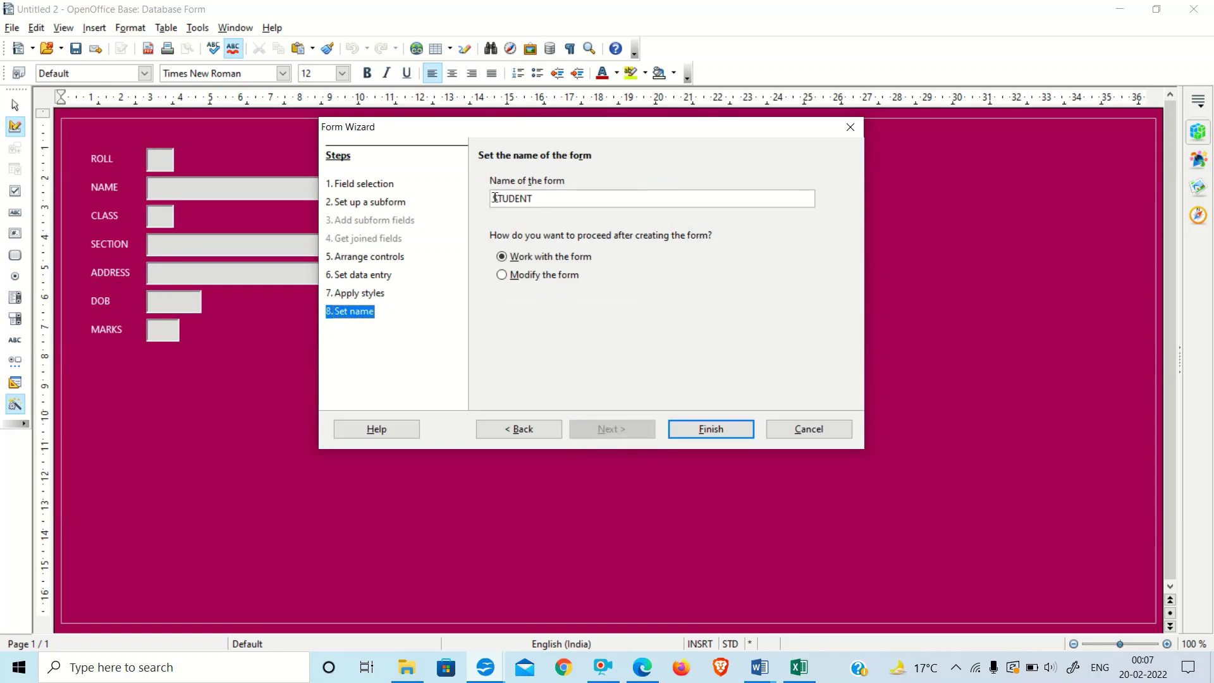
{"action": "type", "text": "F_"}
{"action": "left_click", "coordinate": [712, 429]}
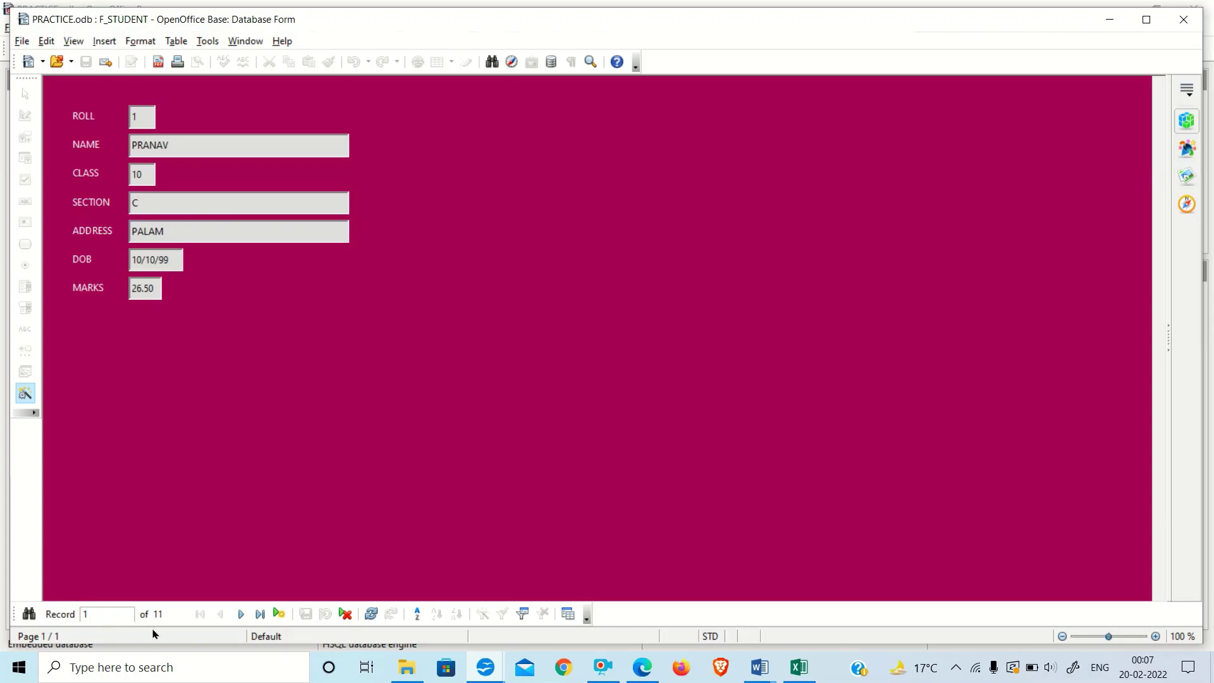
Browse forward through the student records in the form to record 4
{"action": "left_click", "coordinate": [241, 613]}
{"action": "left_click", "coordinate": [241, 614]}
{"action": "left_click", "coordinate": [241, 614]}
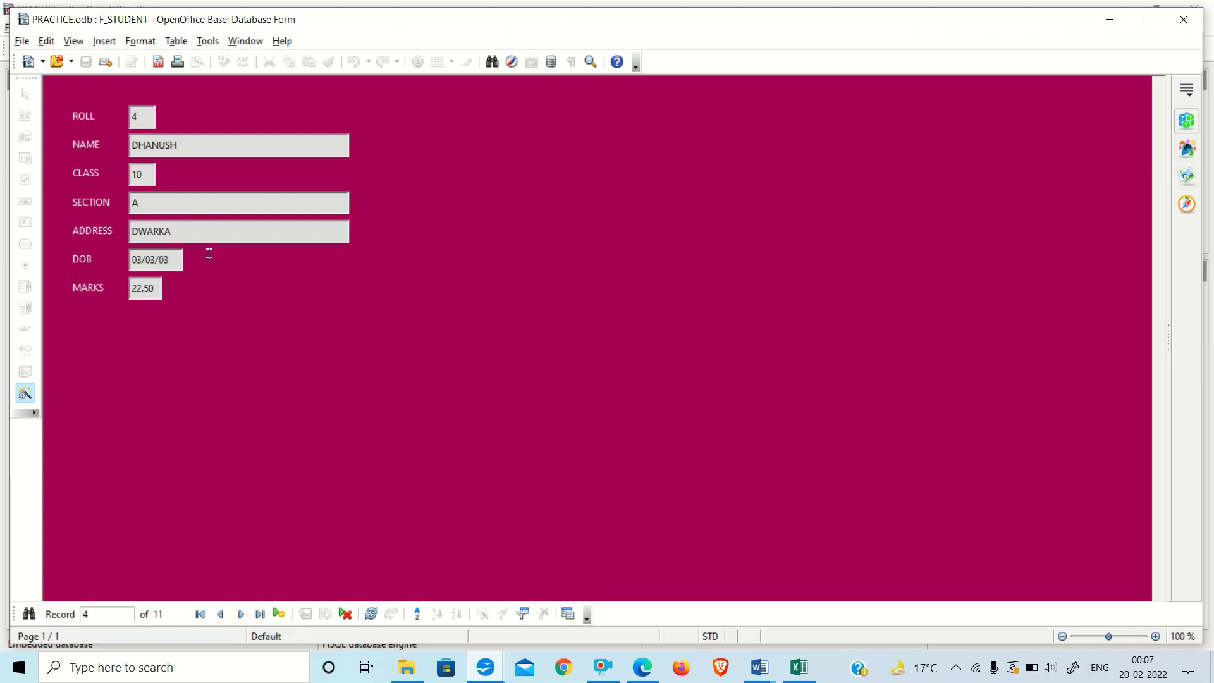
Add a new record with roll 12, the student's name, class 10, section D and the student's address
{"action": "left_click", "coordinate": [279, 613]}
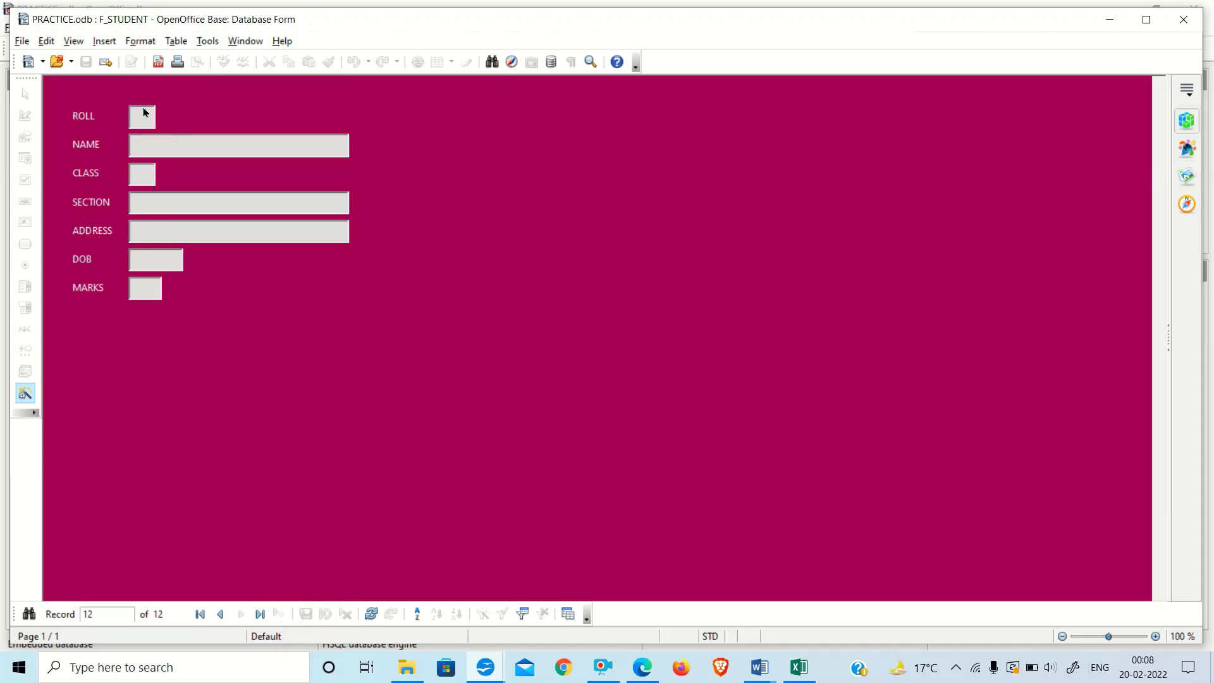
{"action": "type", "text": "12"}
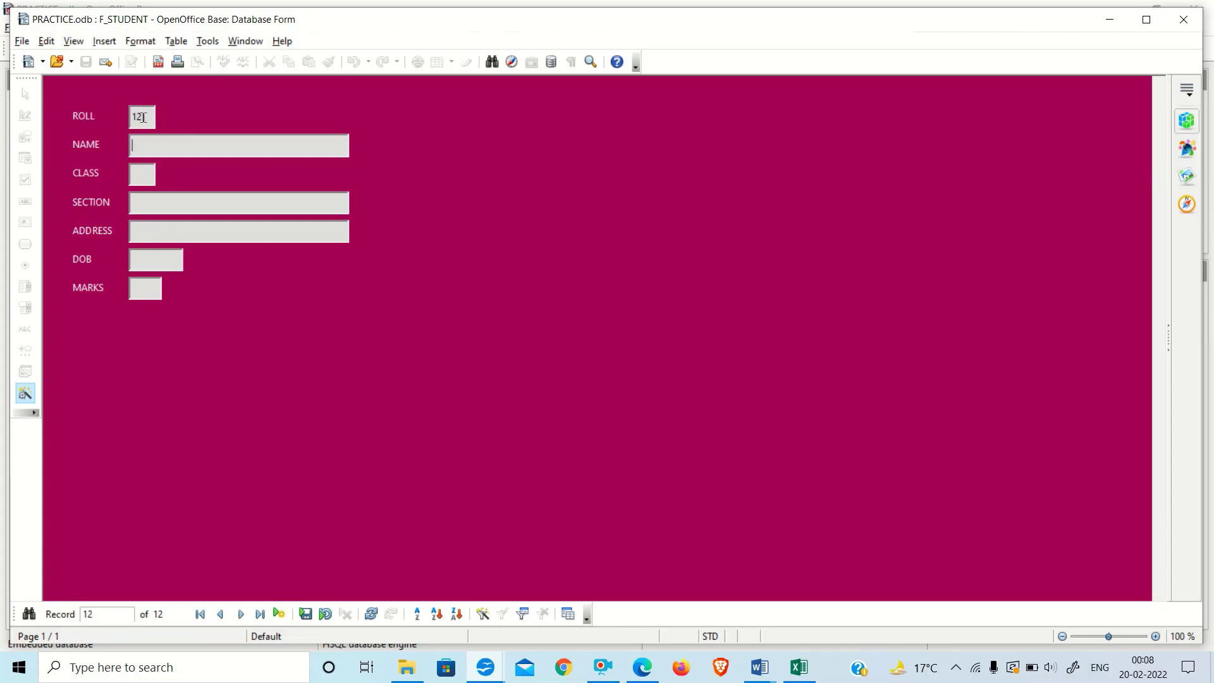
{"action": "type", "text": "DEEPA"}
{"action": "key", "text": "Tab"}
{"action": "type", "text": "D"}
{"action": "key", "text": "Tab"}
{"action": "type", "text": "PALAM"}
{"action": "key", "text": "Tab"}
Fill in the new record's date of birth and marks of 23.5, and save the record
{"action": "type", "text": "1998/15/"}
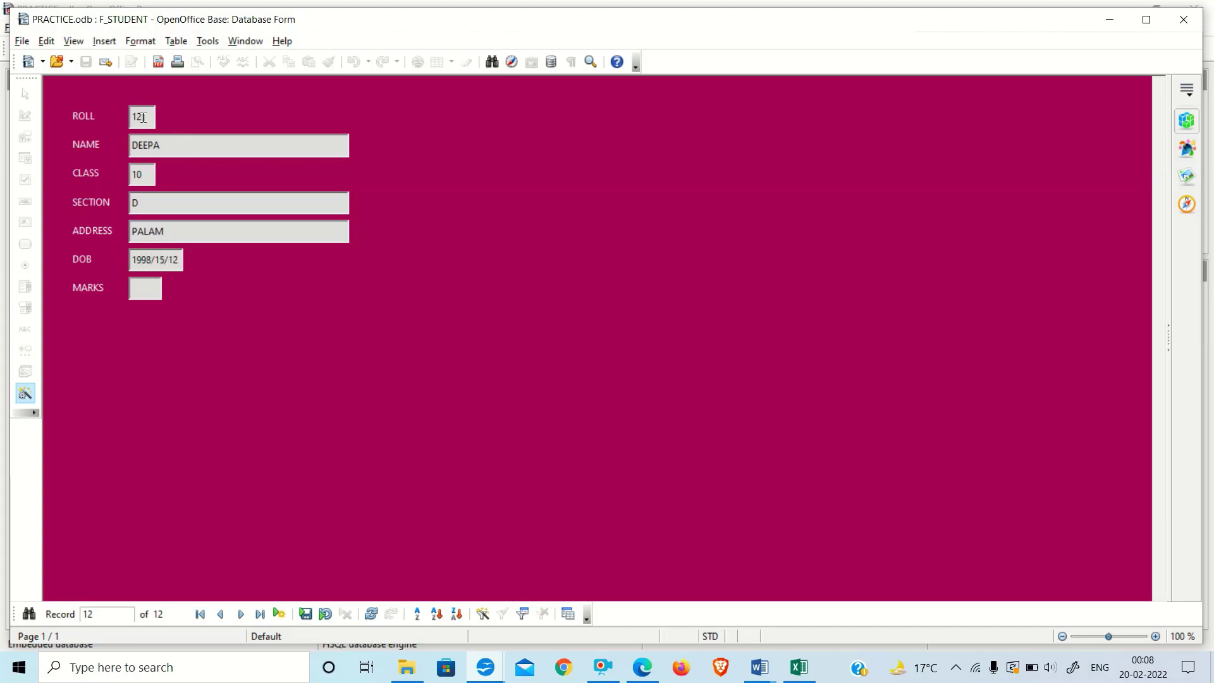
{"action": "type", "text": "1"}
{"action": "key", "text": "BackSpace"}
{"action": "key", "text": "BackSpace"}
{"action": "type", "text": "/"}
{"action": "key", "text": "Tab"}
{"action": "type", "text": "23.5"}
{"action": "left_click", "coordinate": [306, 614]}
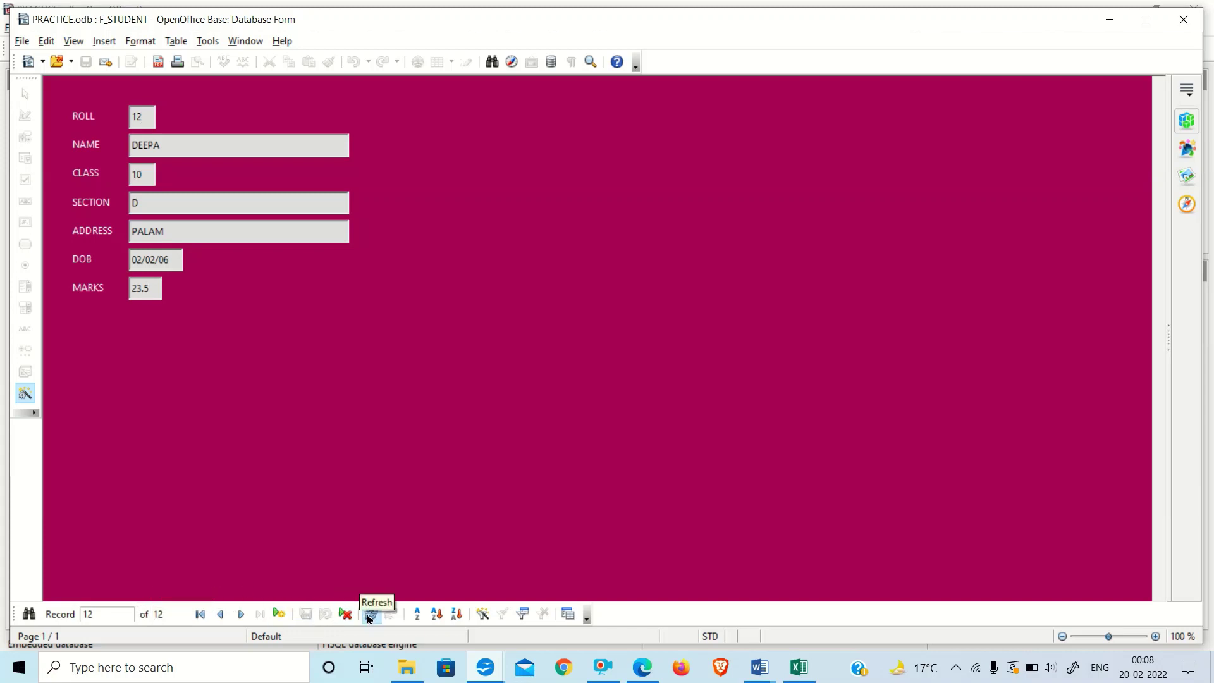
Browse back to record 8 and forward again to record 12 to check the stored student records
{"action": "left_click", "coordinate": [220, 614]}
{"action": "left_click", "coordinate": [220, 615]}
{"action": "left_click", "coordinate": [220, 614]}
{"action": "left_click", "coordinate": [219, 614]}
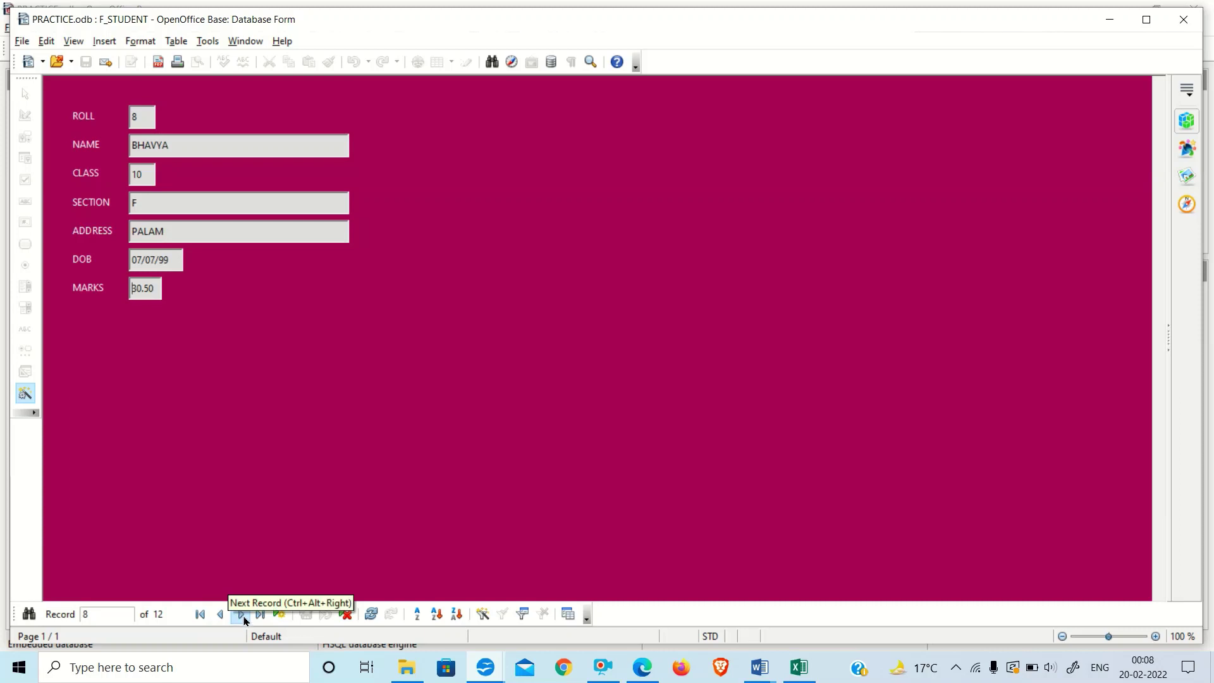
{"action": "left_click", "coordinate": [243, 615]}
{"action": "left_click", "coordinate": [243, 616]}
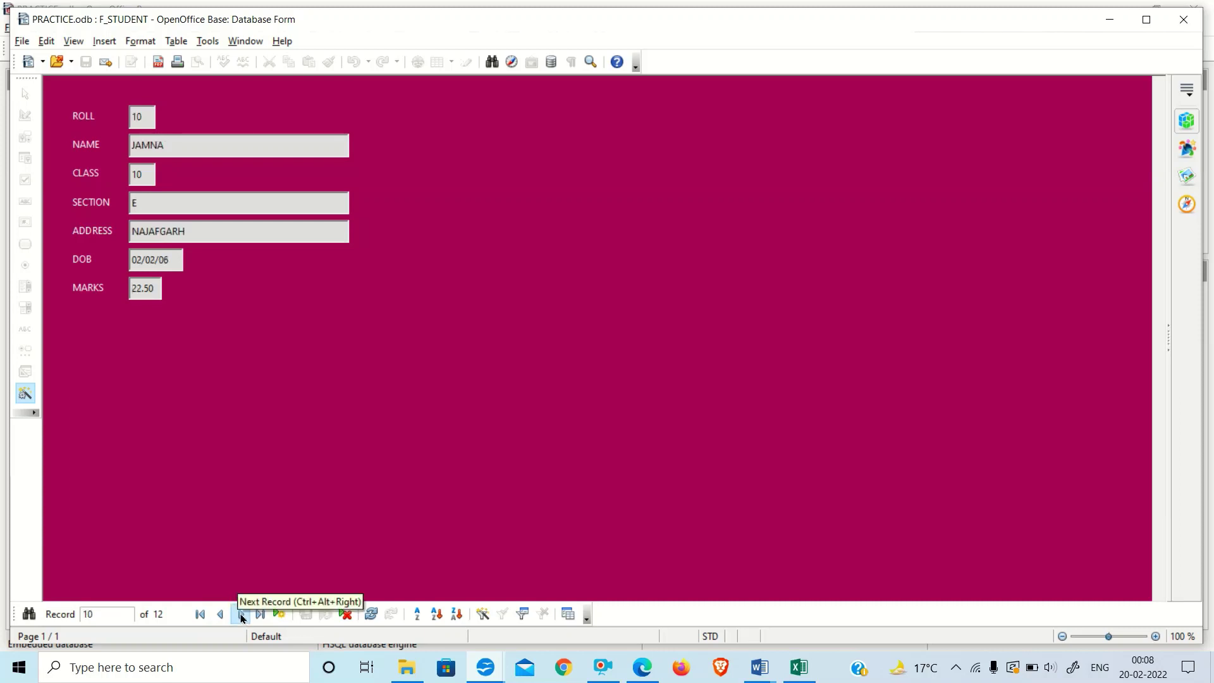
{"action": "left_click", "coordinate": [243, 616]}
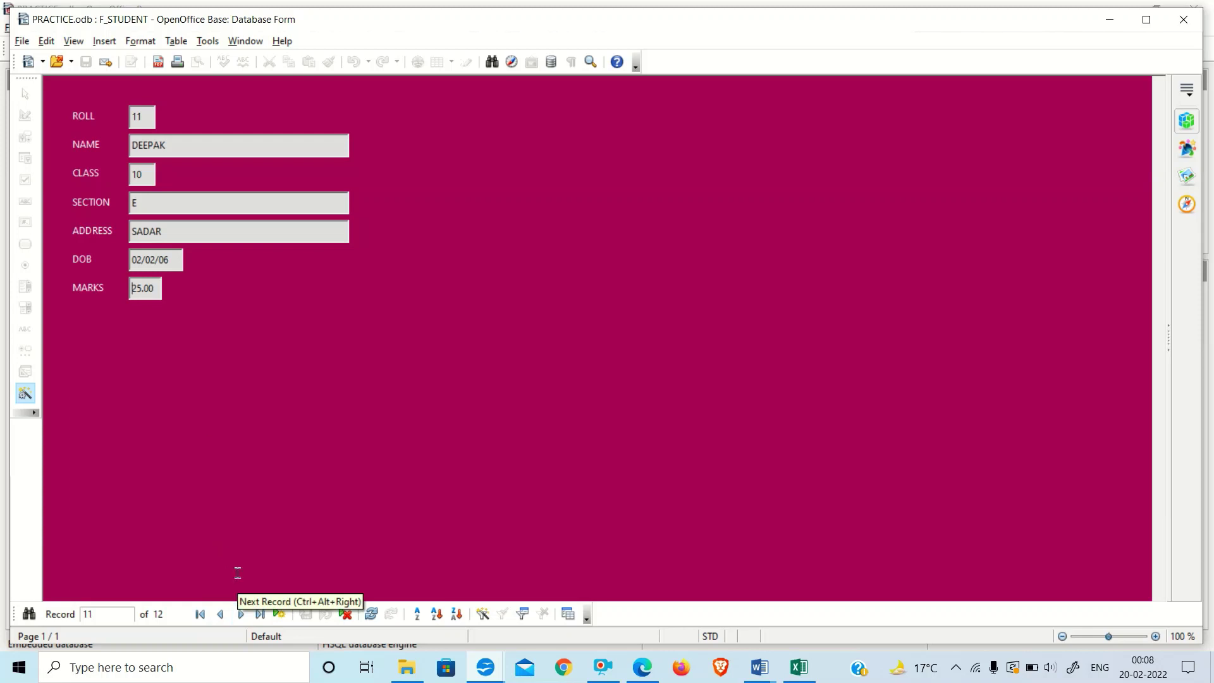
{"action": "left_click", "coordinate": [241, 614]}
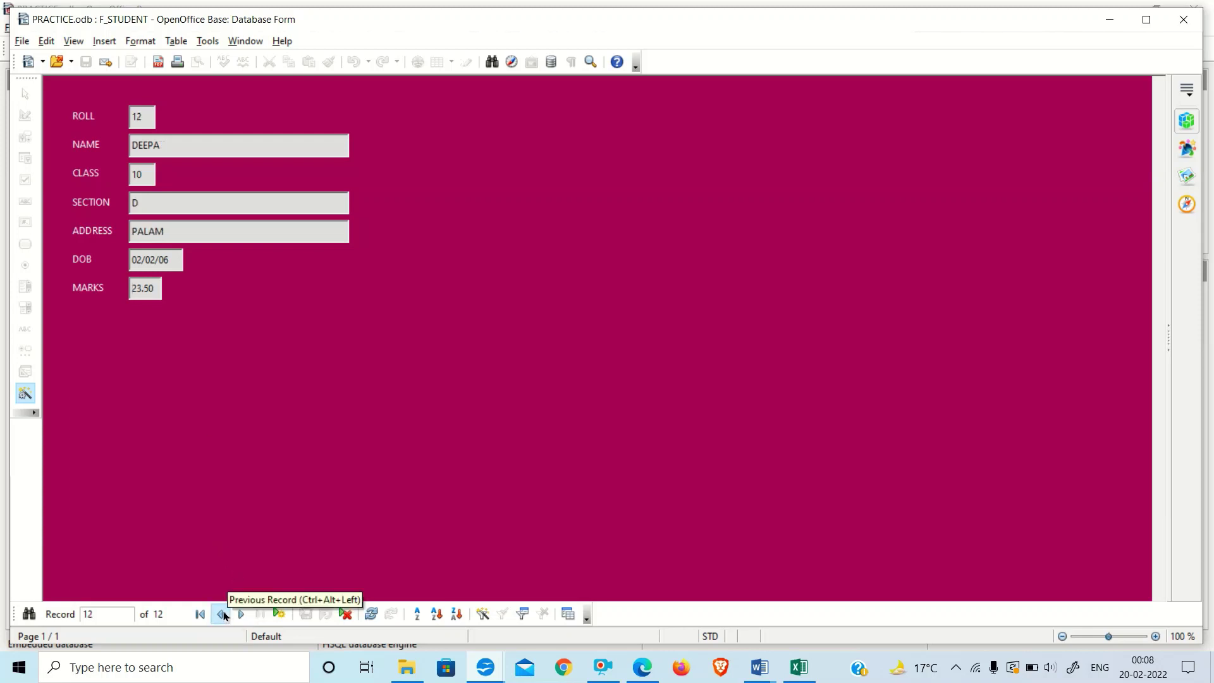
Delete the student record with roll 12 and confirm the deletion
{"action": "left_click", "coordinate": [345, 615]}
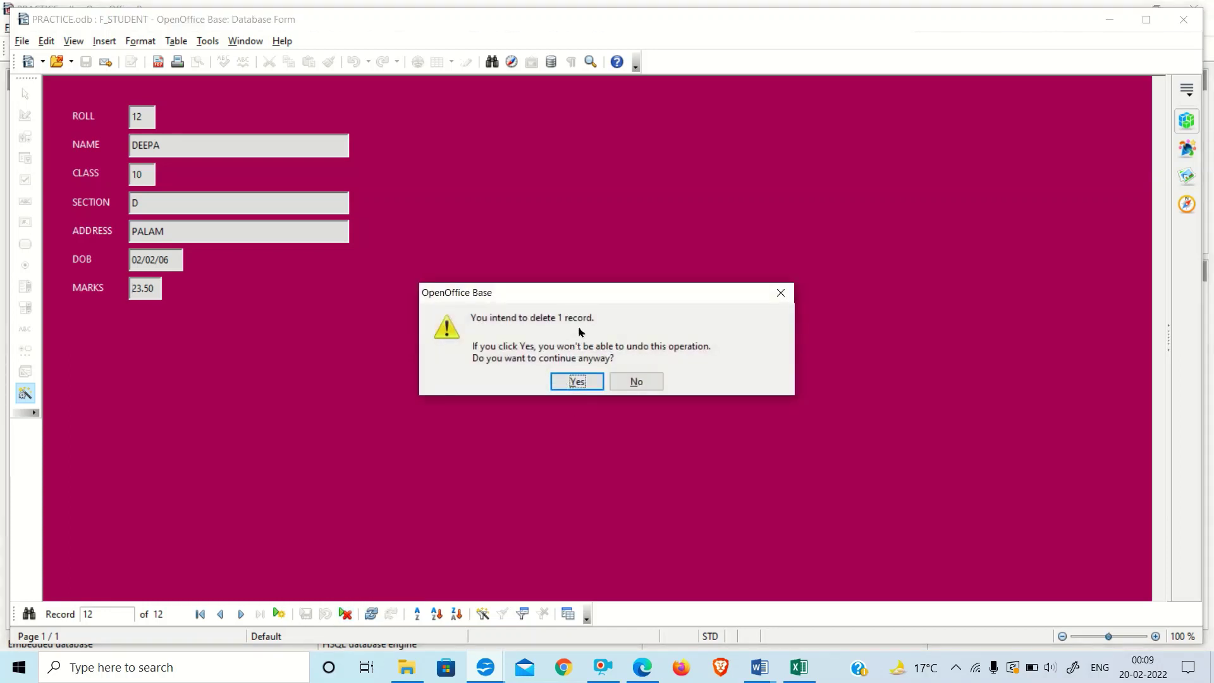
{"action": "left_click", "coordinate": [572, 379]}
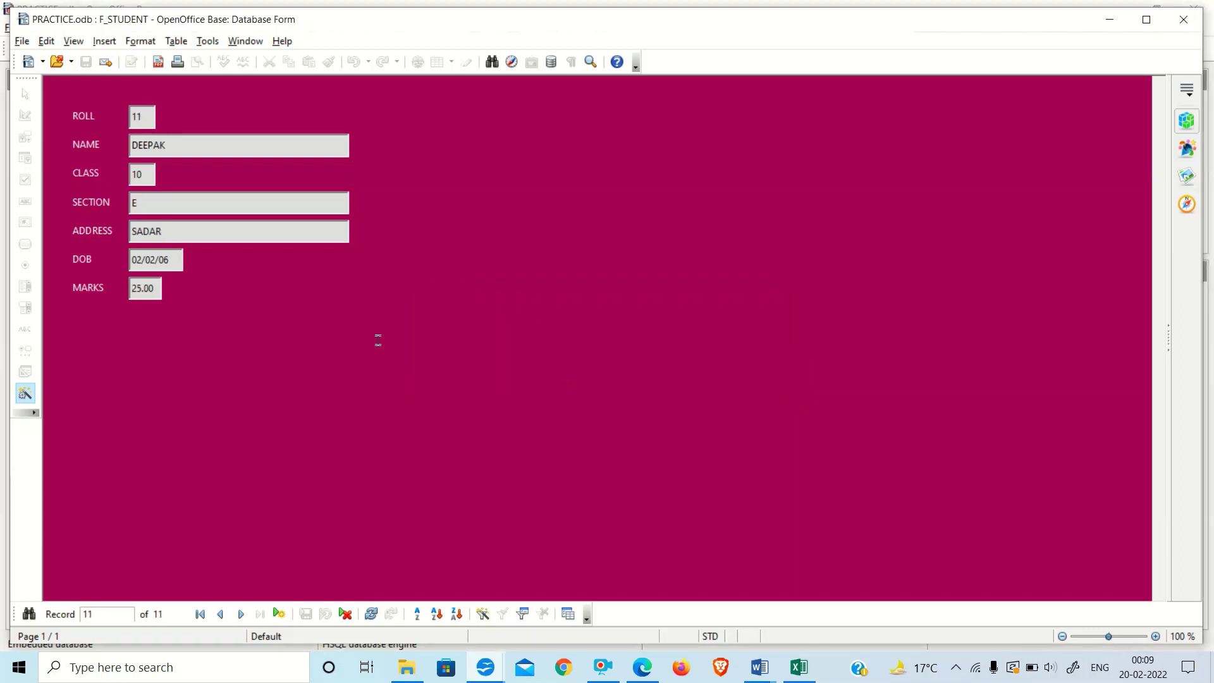
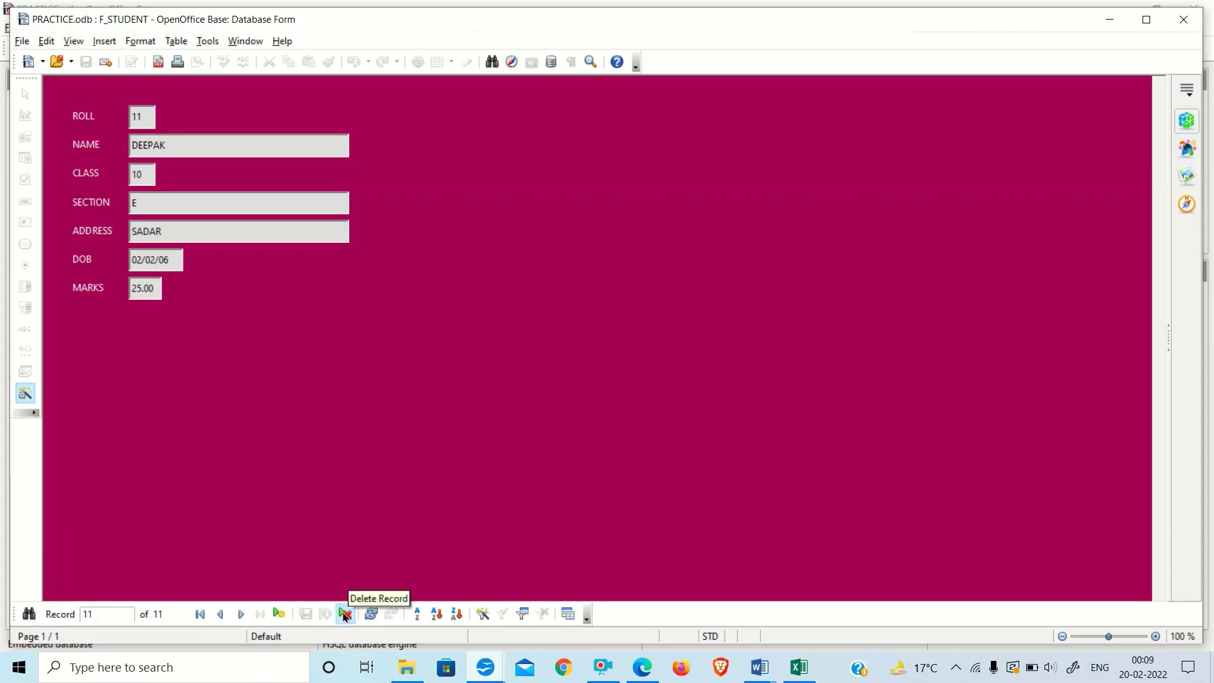
{"action": "left_click", "coordinate": [30, 611]}
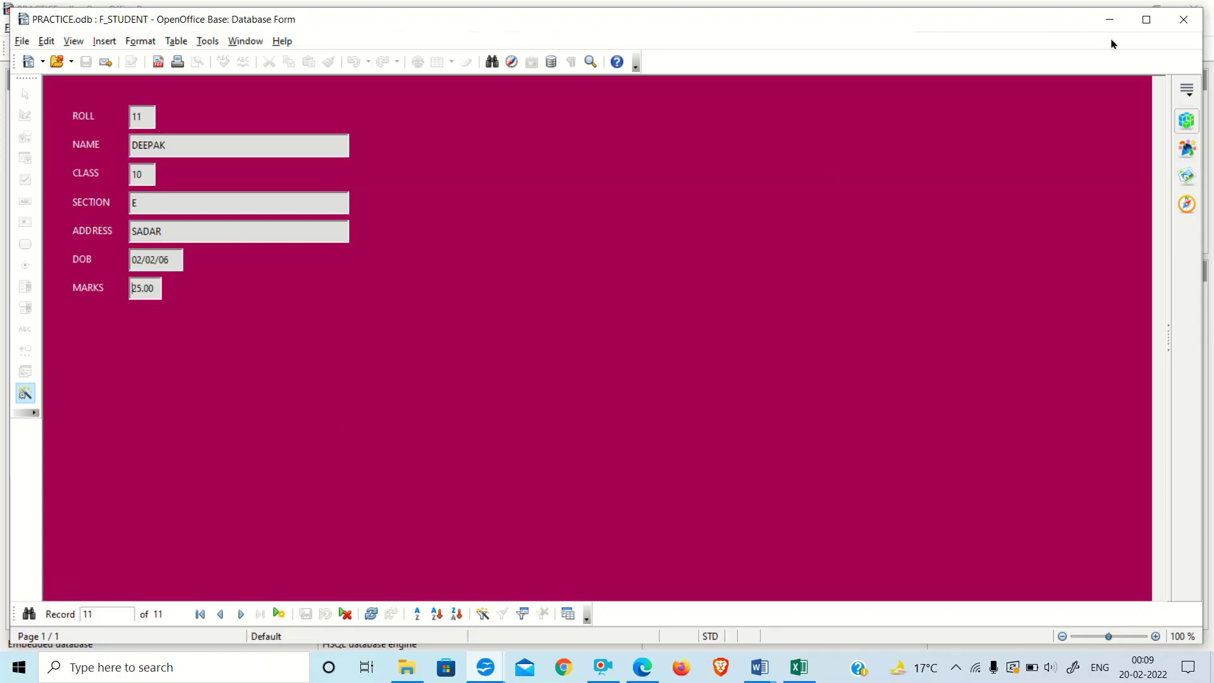
Close the form window and open the F_STUDENT form for editing
{"action": "left_click", "coordinate": [1183, 19]}
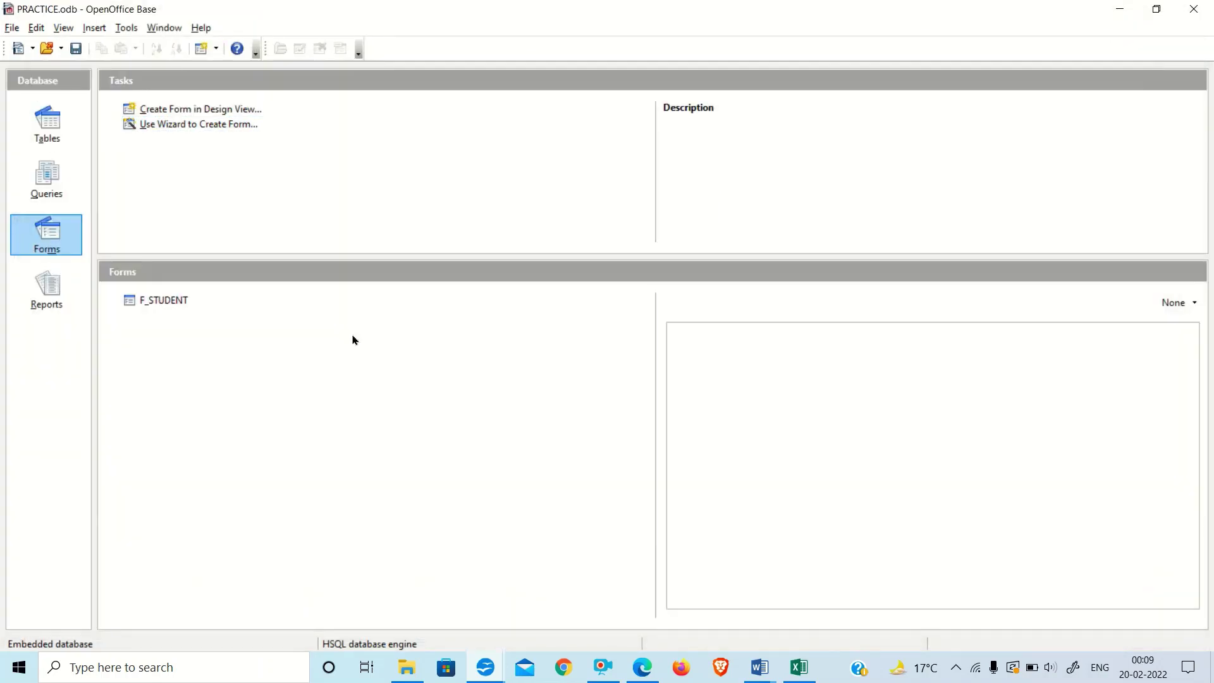
{"action": "right_click", "coordinate": [160, 303]}
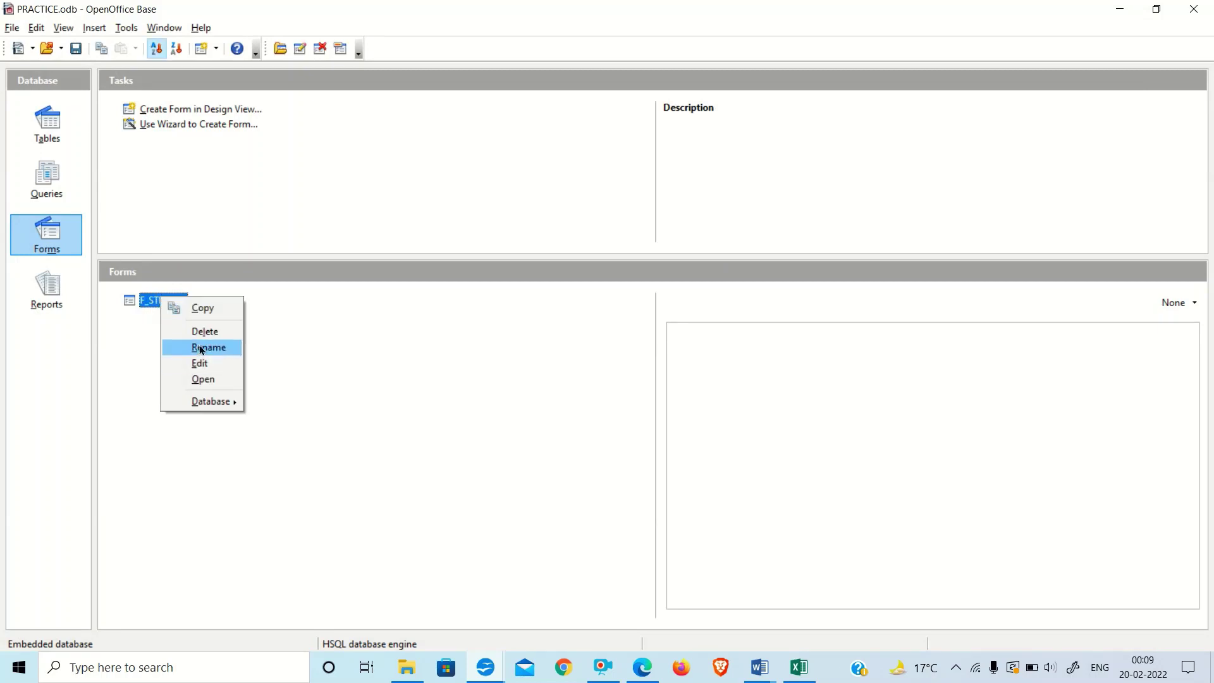
{"action": "left_click", "coordinate": [199, 365]}
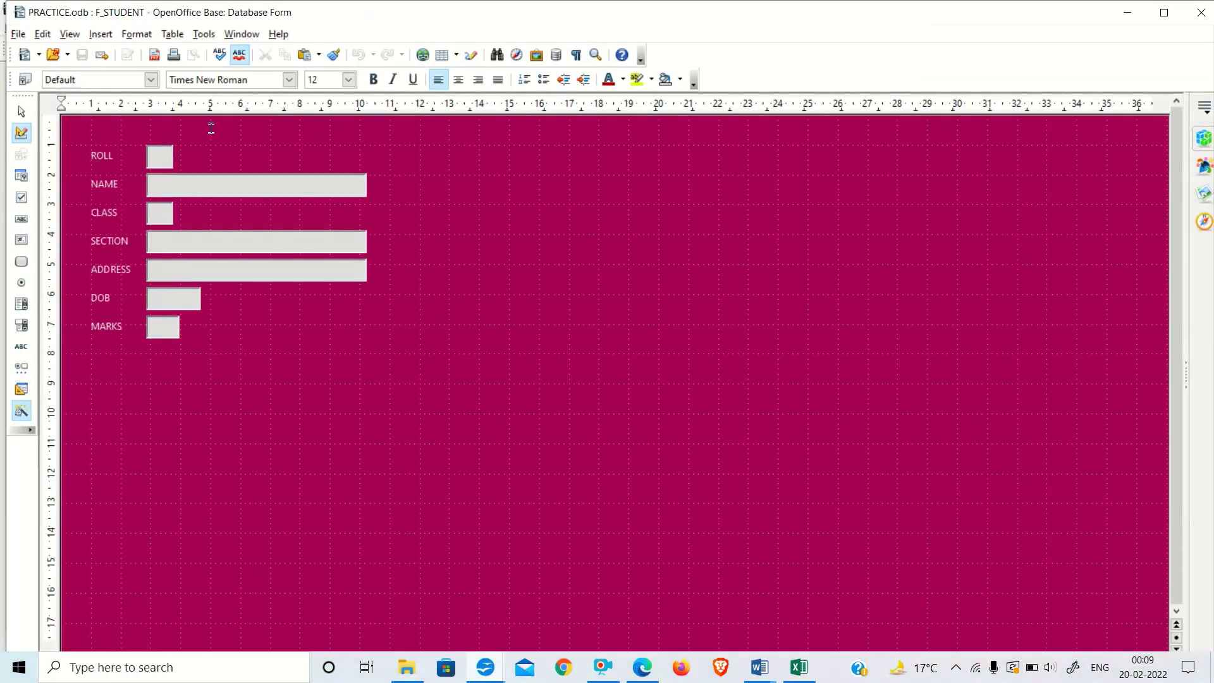
Draw a label field about 6 cm wide and 0.33 cm high on the form, right of the ROLL field
{"action": "left_click", "coordinate": [22, 346]}
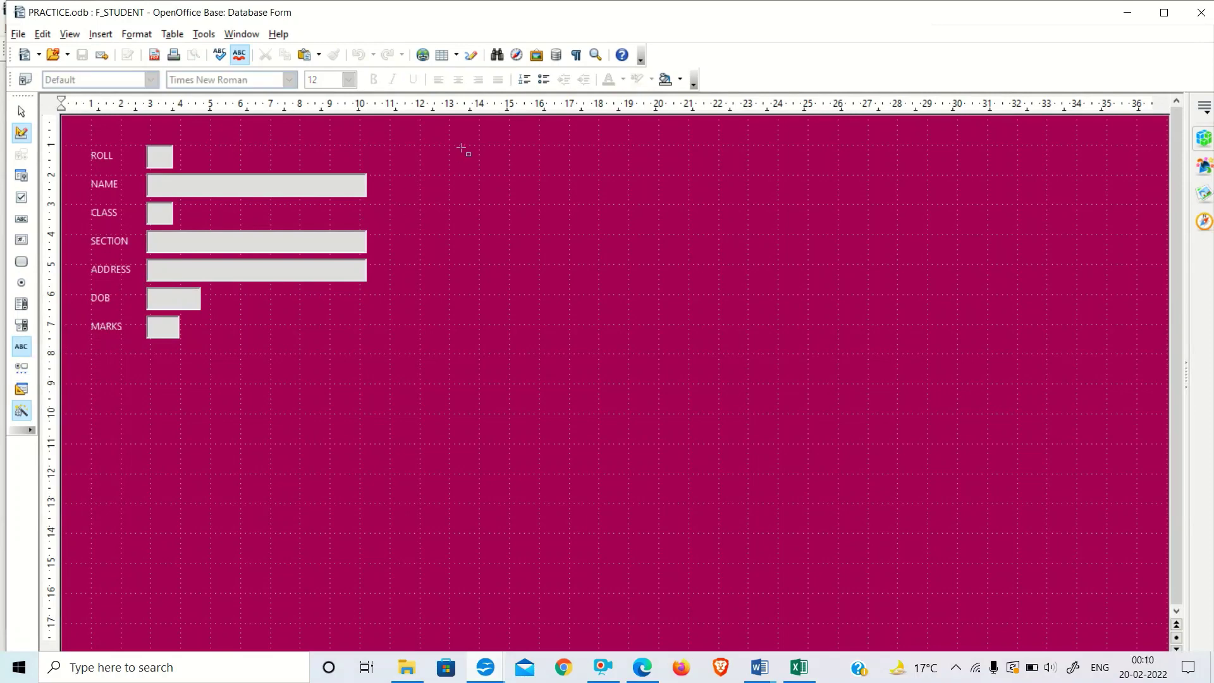
{"action": "left_click_drag", "start_coordinate": [461, 146], "coordinate": [637, 152]}
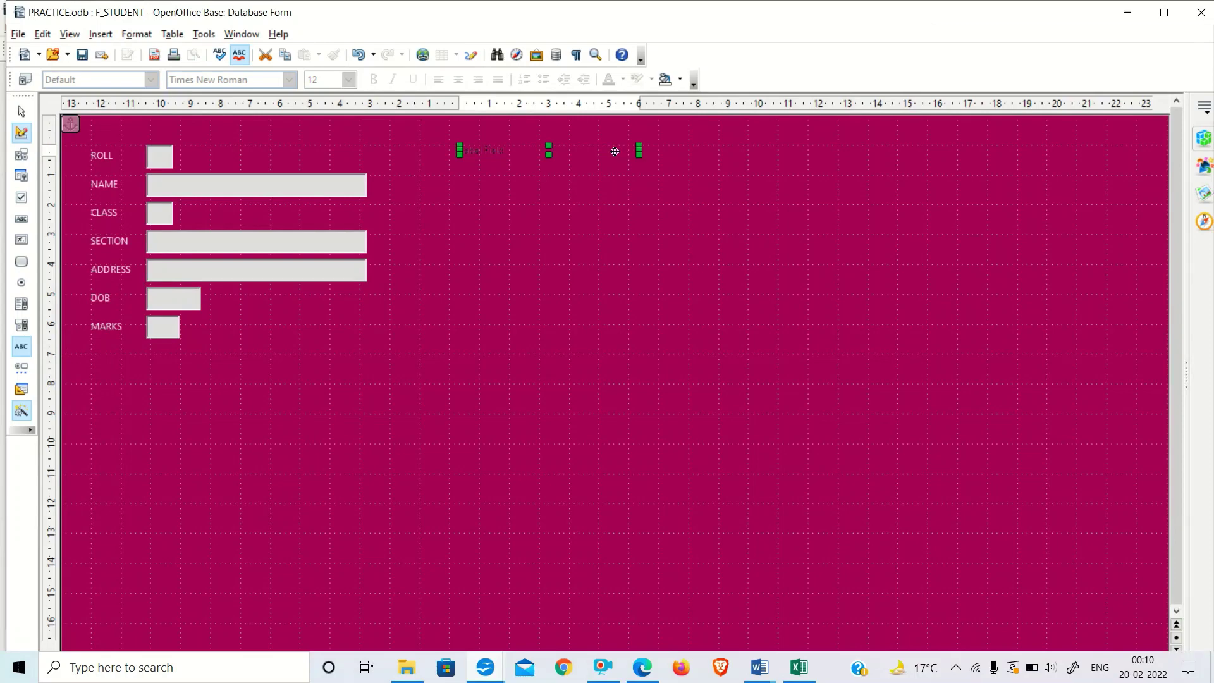
Set both the name and the label text of the new label field to STUDENT PROFILE
{"action": "double_click", "coordinate": [587, 154]}
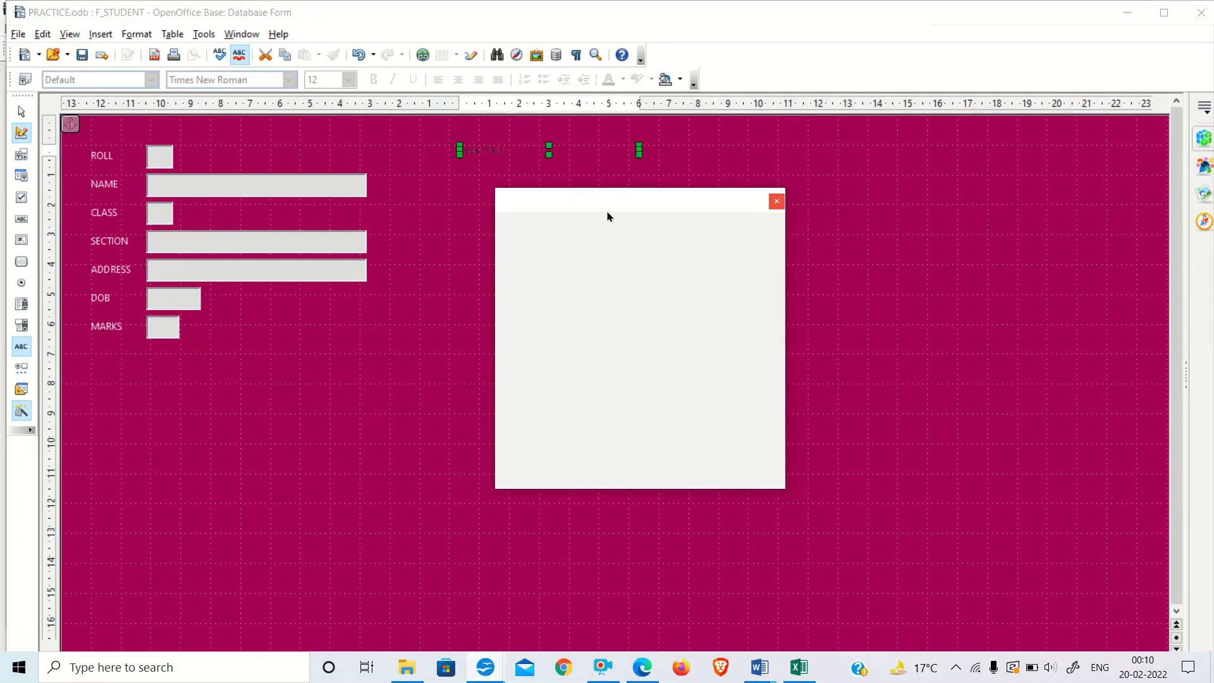
{"action": "left_click", "coordinate": [687, 246]}
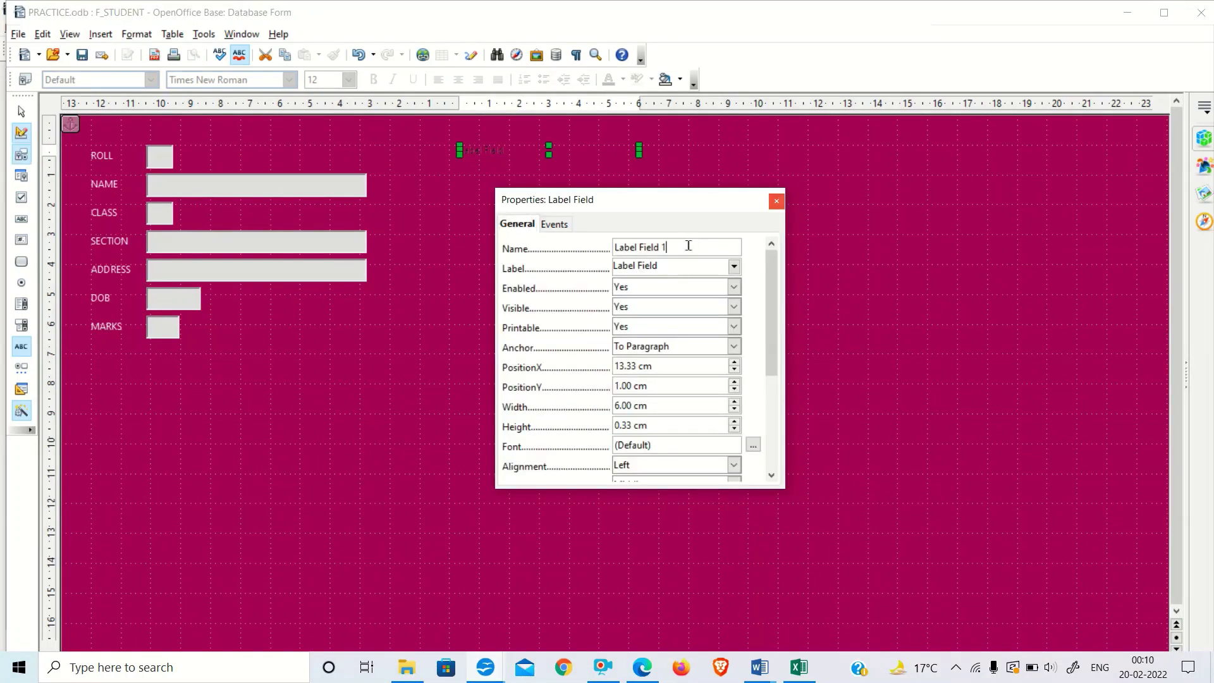
{"action": "key", "text": "BackSpace"}
{"action": "key", "text": "BackSpace"}
{"action": "key", "text": "BackSpace"}
{"action": "key", "text": "BackSpace"}
{"action": "key", "text": "BackSpace"}
{"action": "key", "text": "BackSpace"}
{"action": "key", "text": "BackSpace"}
{"action": "key", "text": "BackSpace"}
{"action": "key", "text": "BackSpace"}
{"action": "key", "text": "BackSpace"}
{"action": "key", "text": "BackSpace"}
{"action": "key", "text": "BackSpace"}
{"action": "key", "text": "BackSpace"}
{"action": "key", "text": "BackSpace"}
{"action": "key", "text": "BackSpace"}
{"action": "key", "text": "BackSpace"}
{"action": "key", "text": "BackSpace"}
{"action": "key", "text": "BackSpace"}
{"action": "key", "text": "BackSpace"}
{"action": "key", "text": "BackSpace"}
{"action": "key", "text": "BackSpace"}
{"action": "type", "text": "STUDENT PRO"}
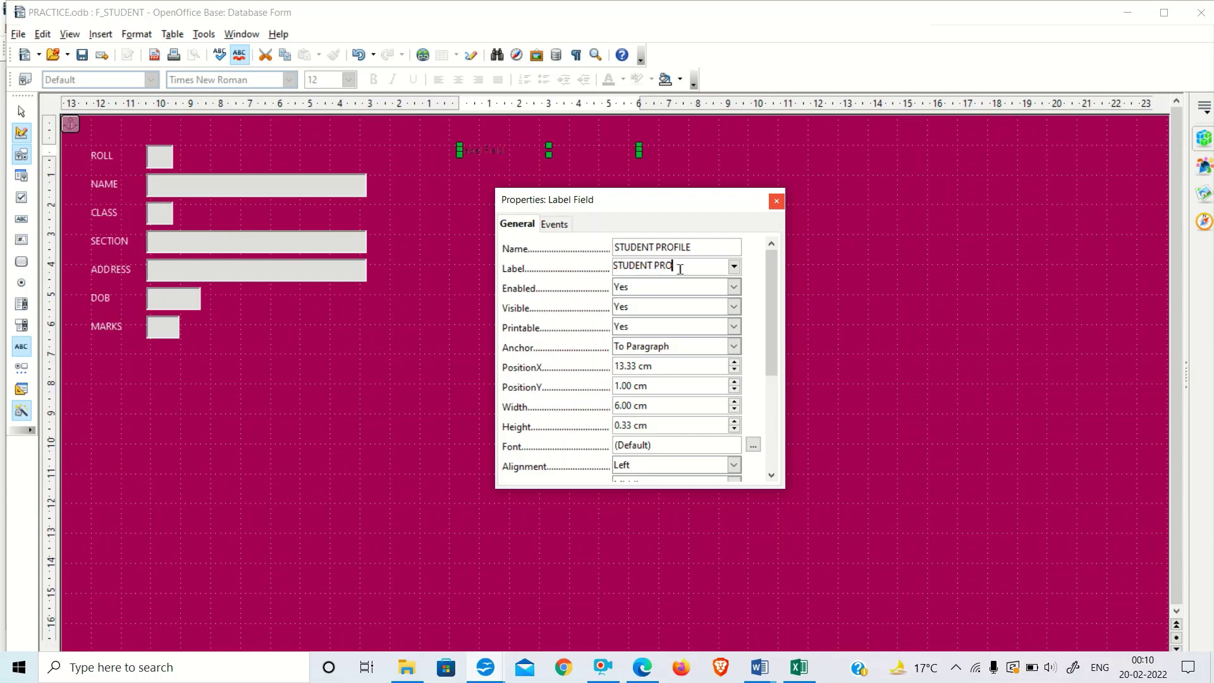
{"action": "type", "text": "FILE"}
Set the font color of the STUDENT PROFILE label to White in its character settings
{"action": "left_click", "coordinate": [753, 446]}
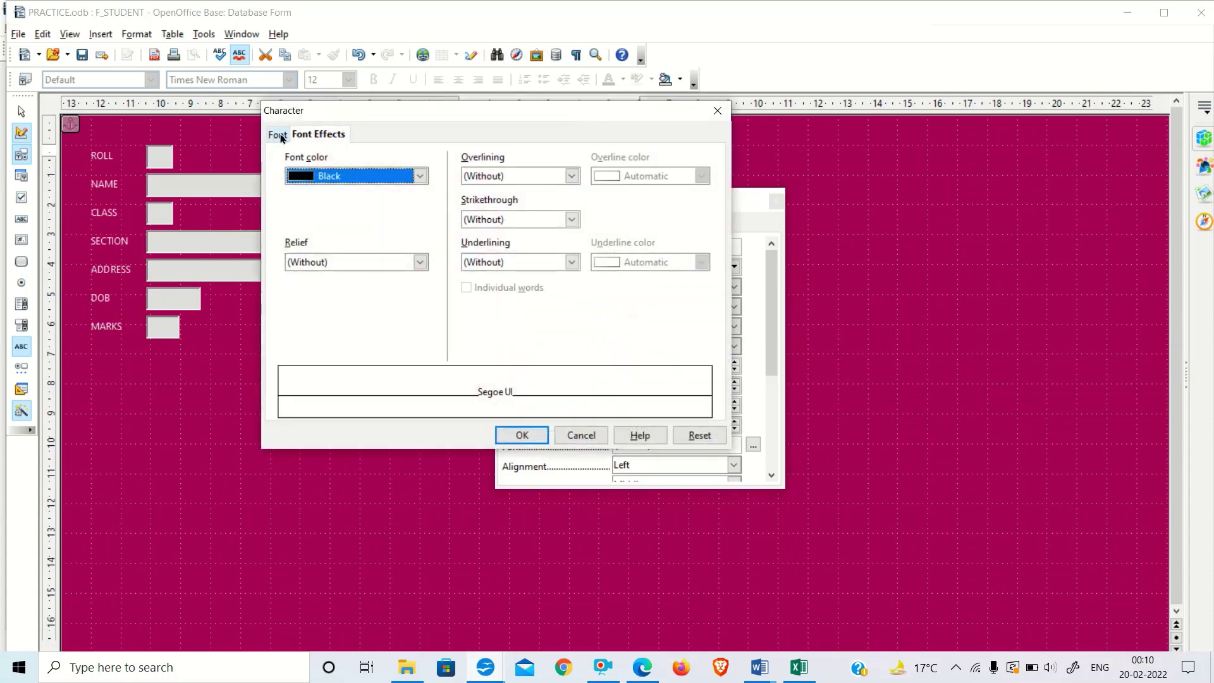
{"action": "left_click", "coordinate": [422, 177]}
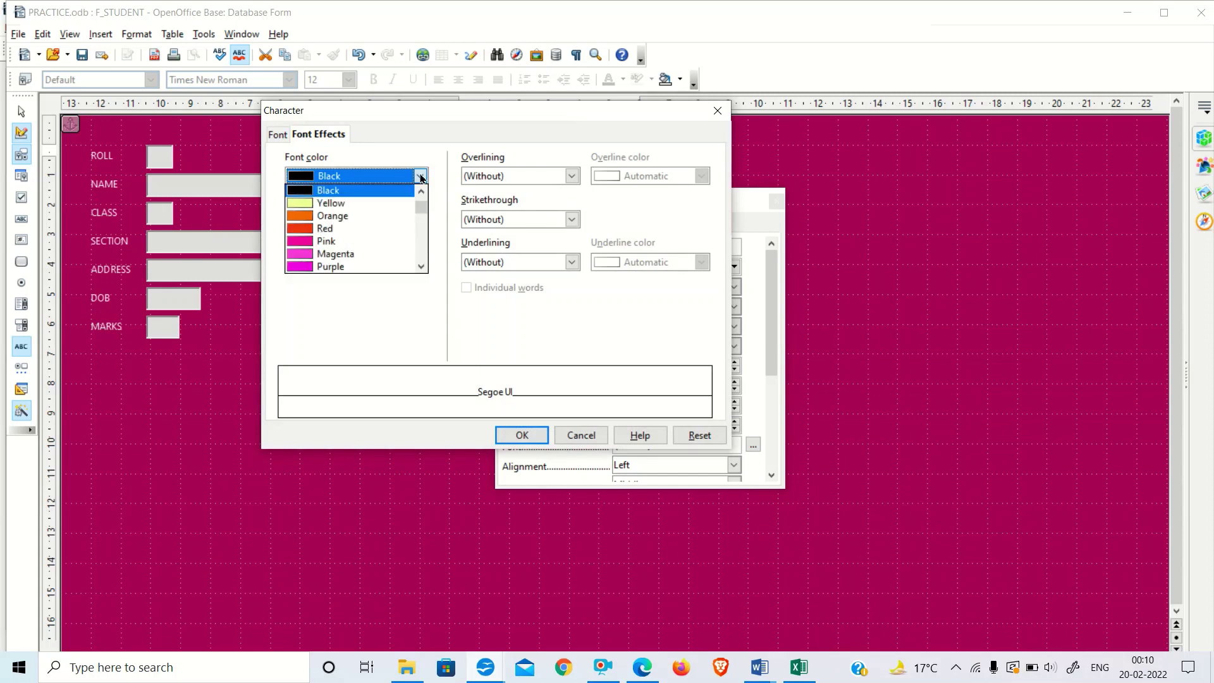
{"action": "left_click", "coordinate": [306, 216]}
{"action": "left_click", "coordinate": [421, 176]}
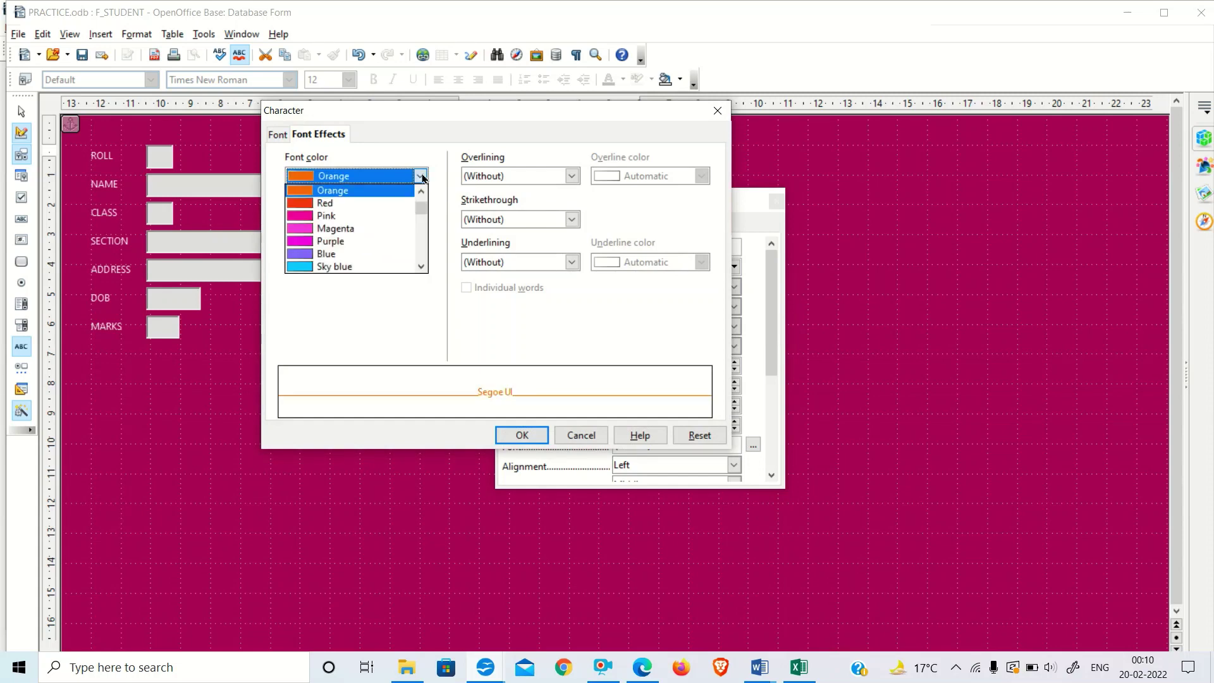
{"action": "left_click_drag", "start_coordinate": [423, 208], "coordinate": [419, 198]}
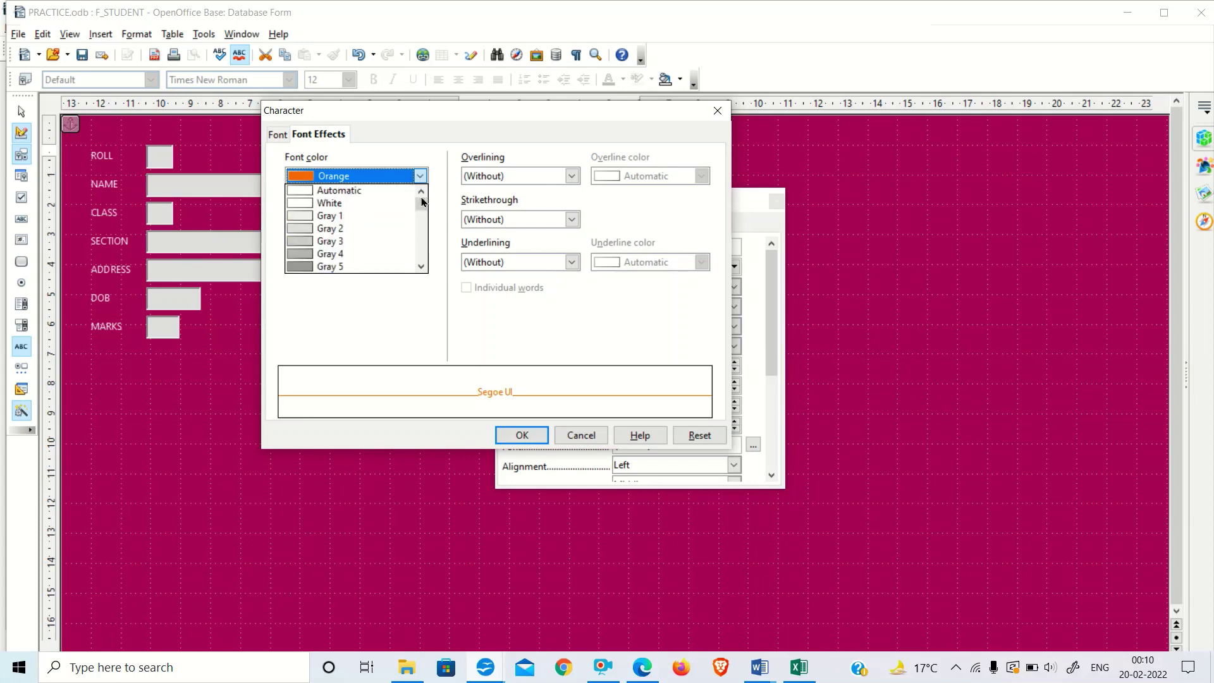
{"action": "left_click", "coordinate": [318, 204]}
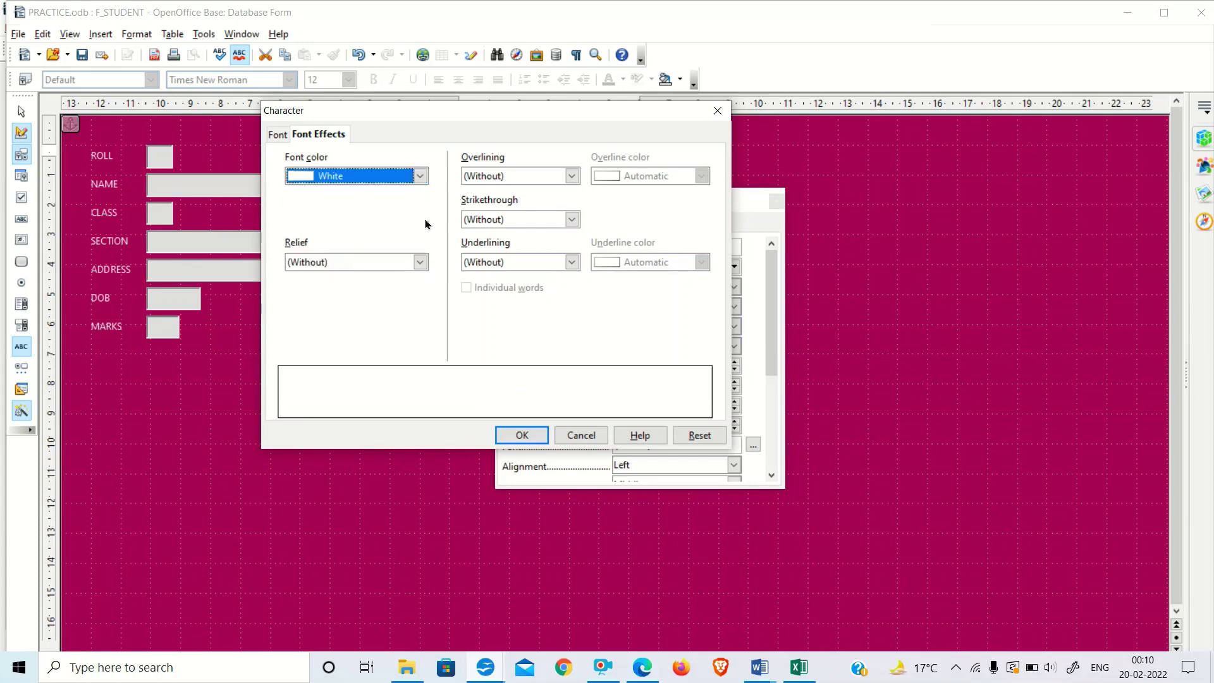
Set the STUDENT PROFILE label's font to Segoe UI Light, Bold, size 18, and apply the character settings
{"action": "left_click", "coordinate": [273, 133]}
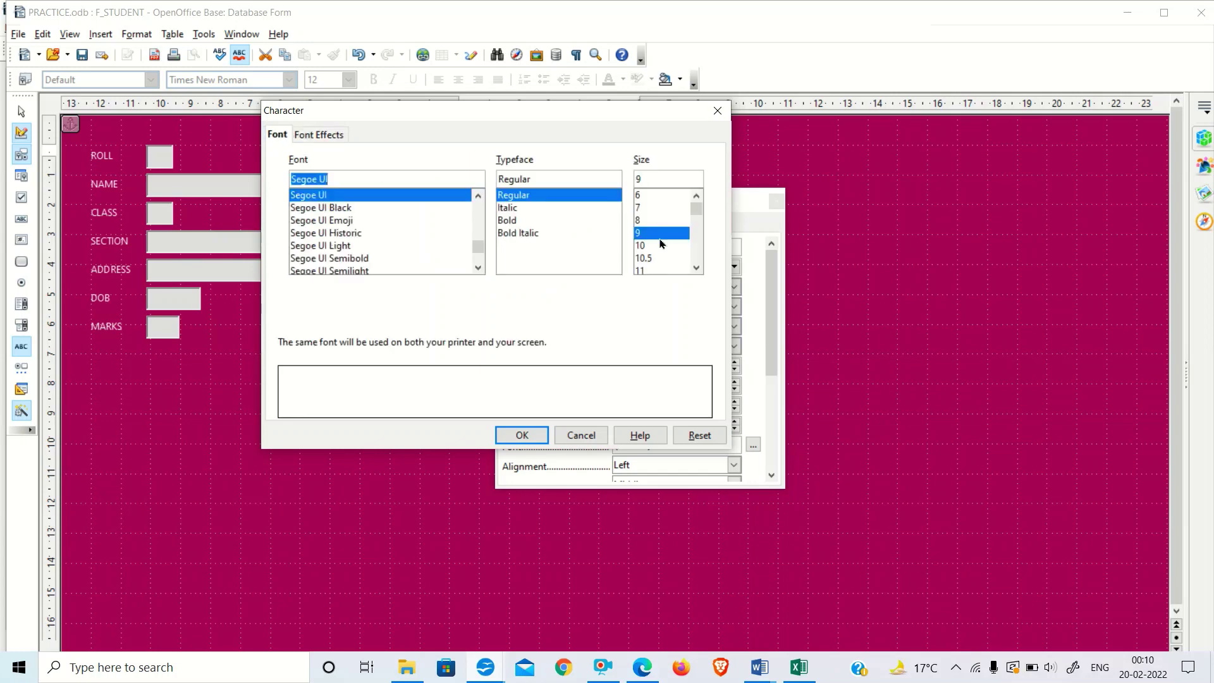
{"action": "scroll", "coordinate": [696, 268], "scroll_direction": "down", "scroll_amount": 2}
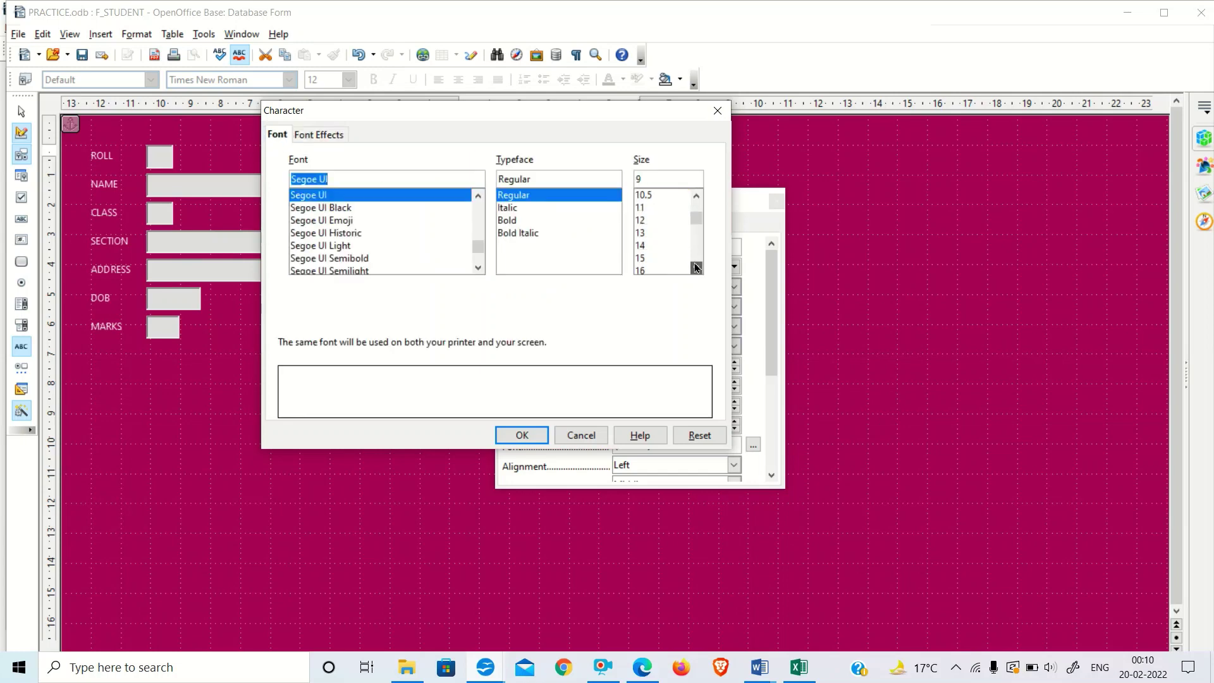
{"action": "left_click", "coordinate": [640, 270]}
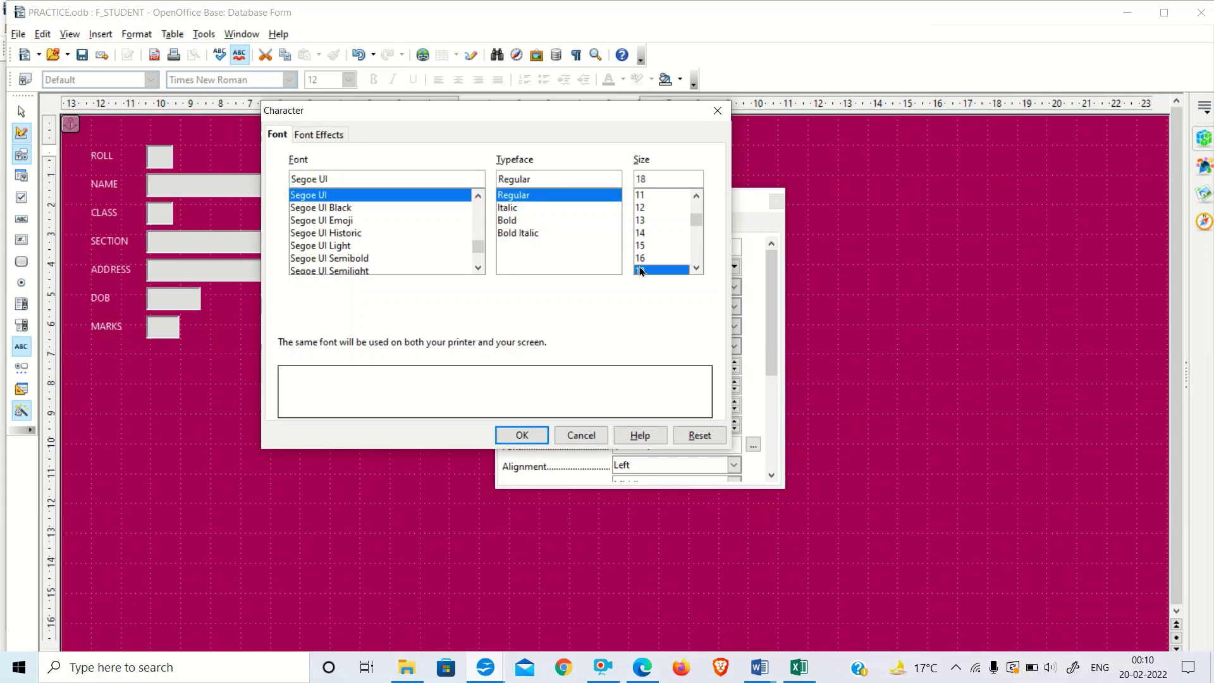
{"action": "left_click", "coordinate": [523, 222]}
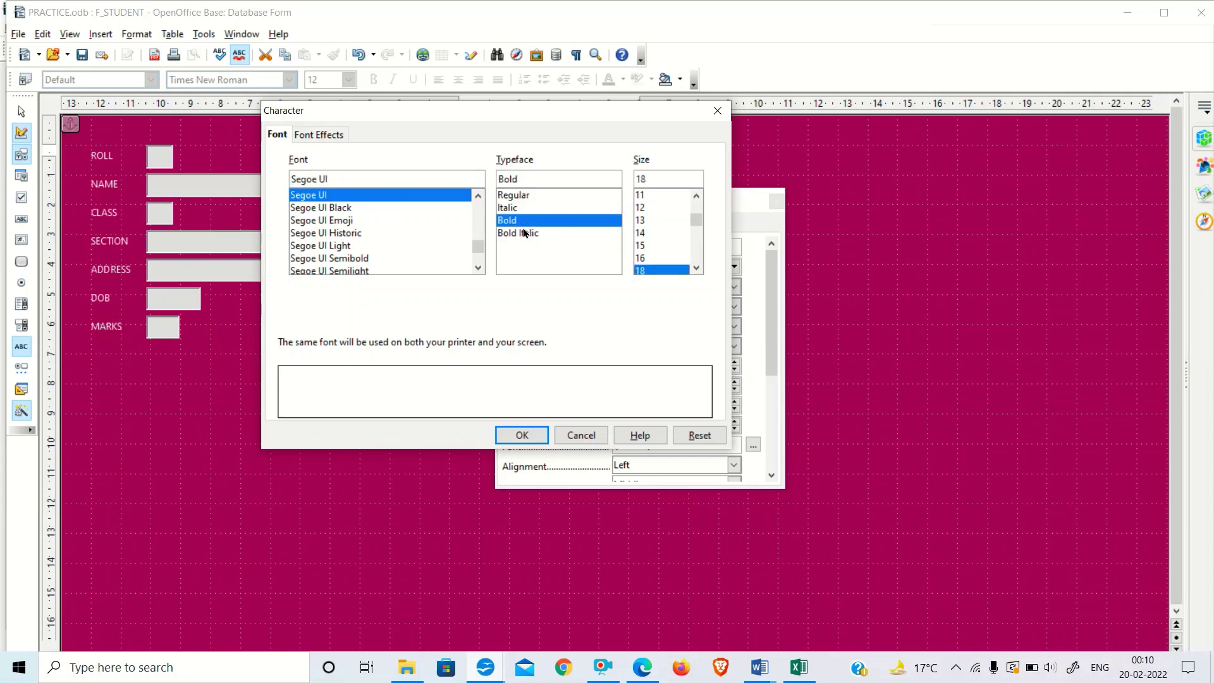
{"action": "left_click", "coordinate": [341, 247]}
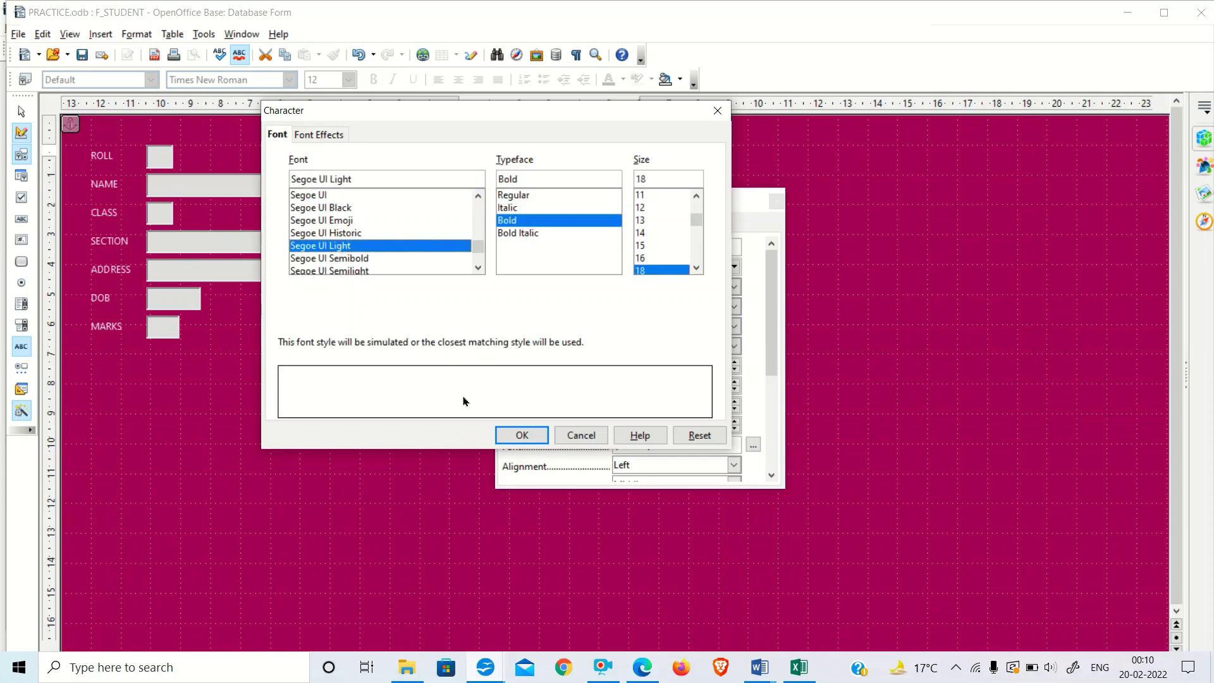
{"action": "left_click", "coordinate": [528, 435]}
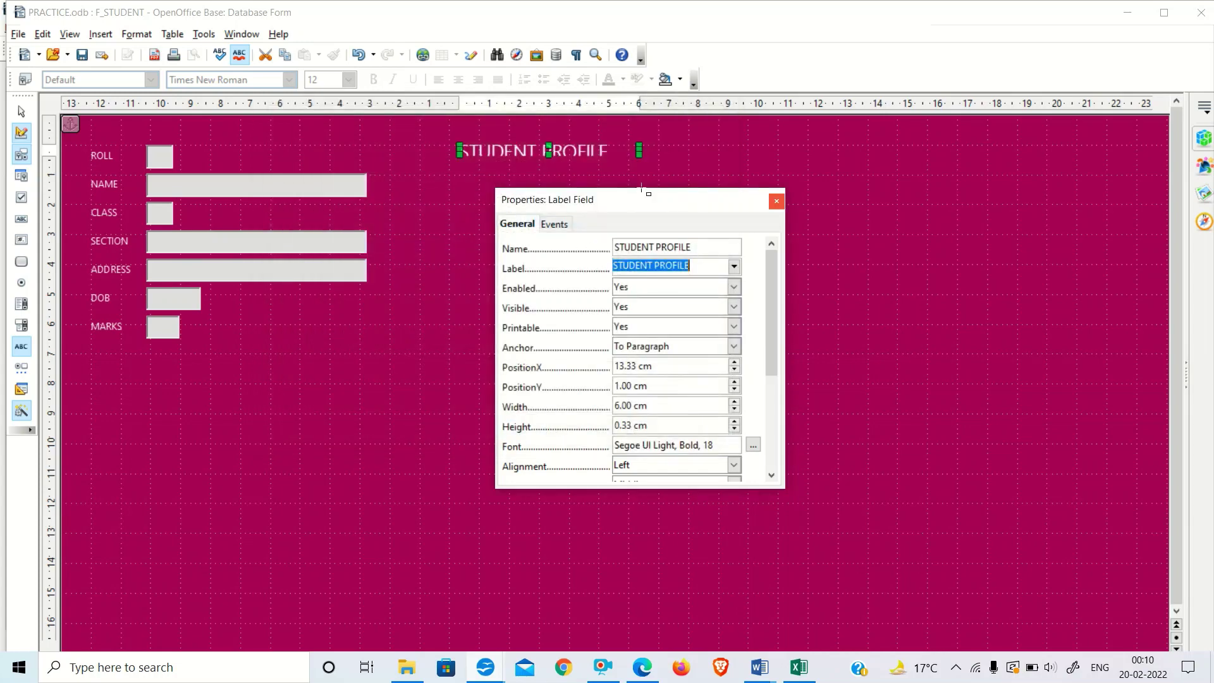
Close the label's properties and increase the label's height until the whole STUDENT PROFILE heading fits, then deselect it
{"action": "left_click", "coordinate": [776, 201]}
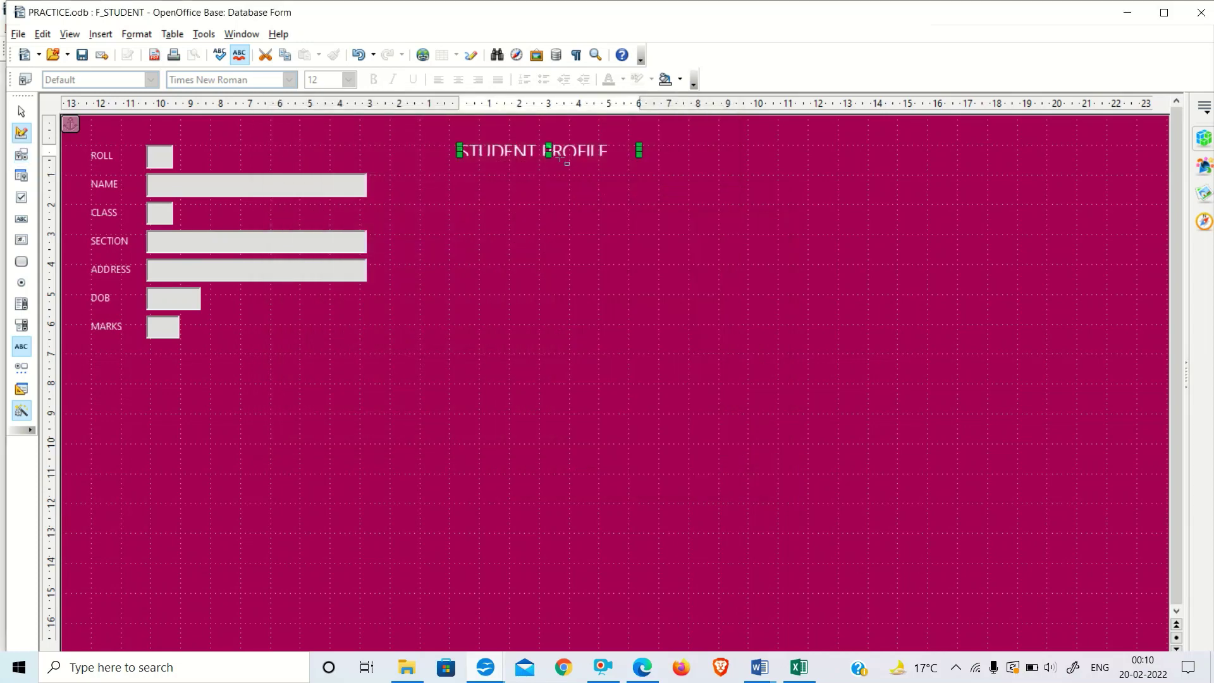
{"action": "left_click_drag", "start_coordinate": [550, 155], "coordinate": [549, 165]}
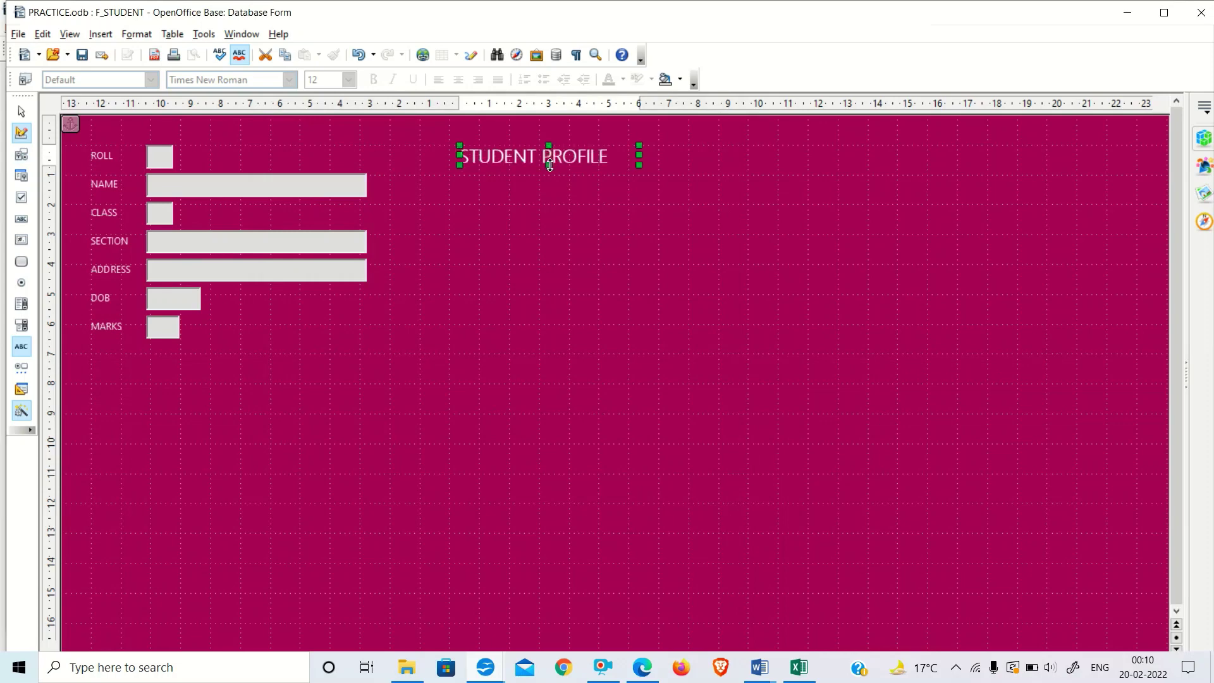
{"action": "left_click", "coordinate": [537, 197]}
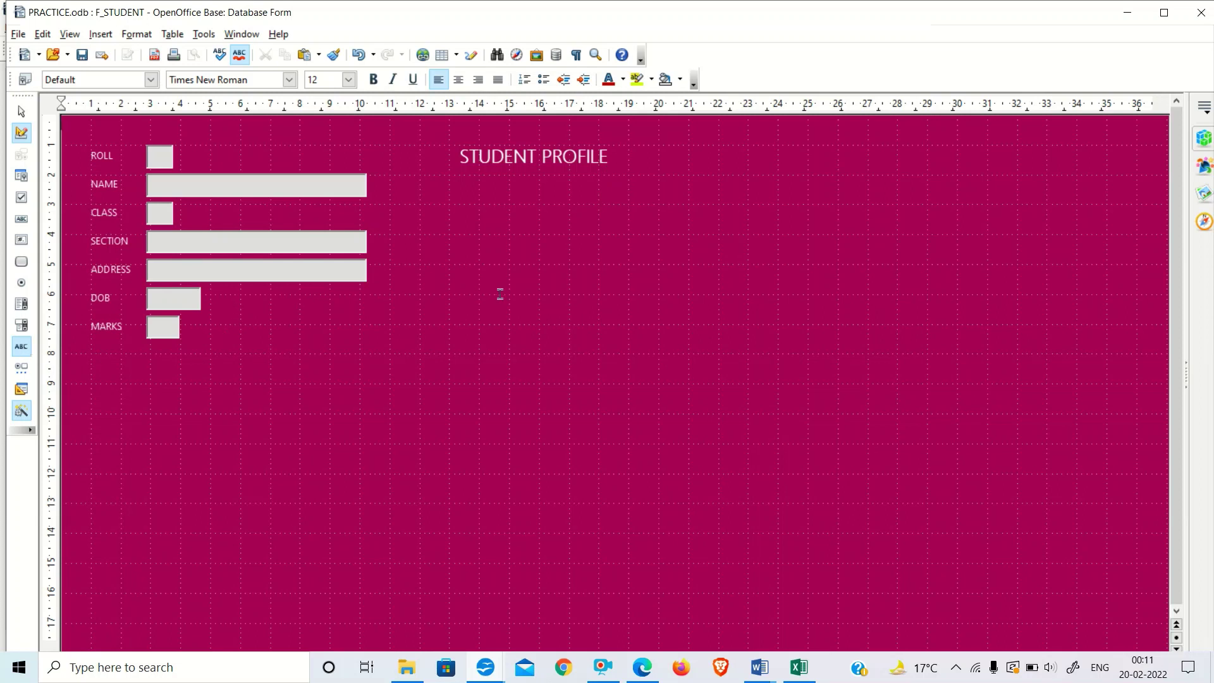
Set the form's page background color to Green 2
{"action": "right_click", "coordinate": [499, 293]}
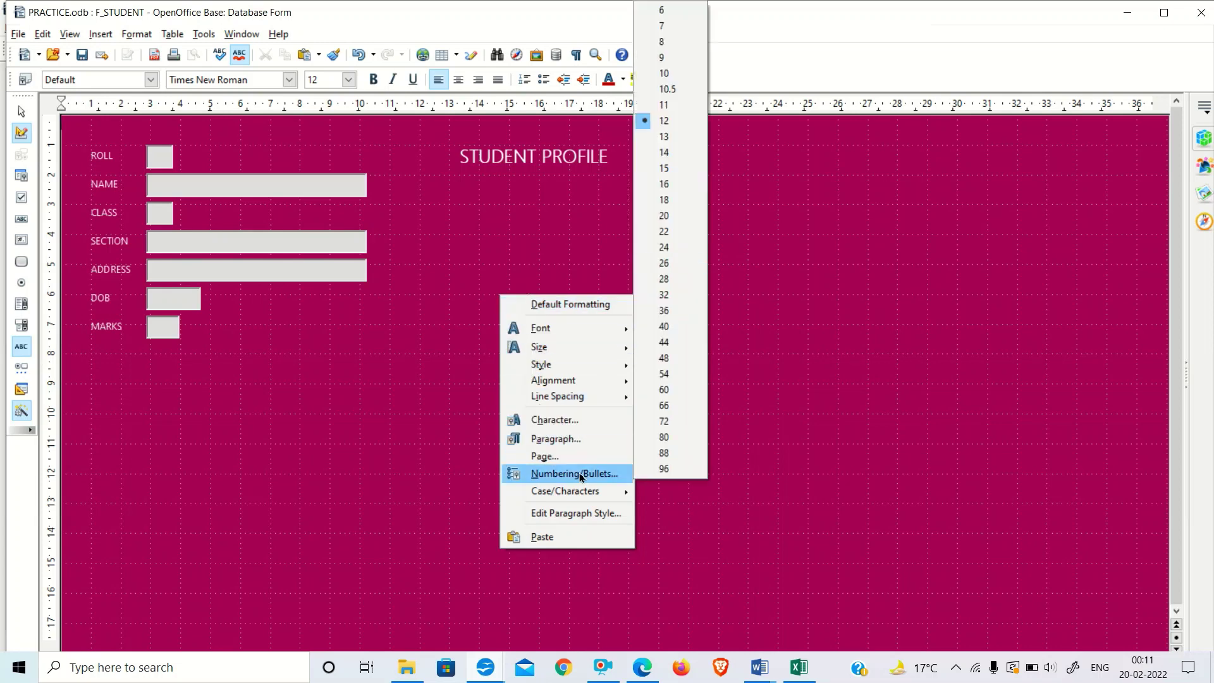
{"action": "left_click", "coordinate": [541, 456]}
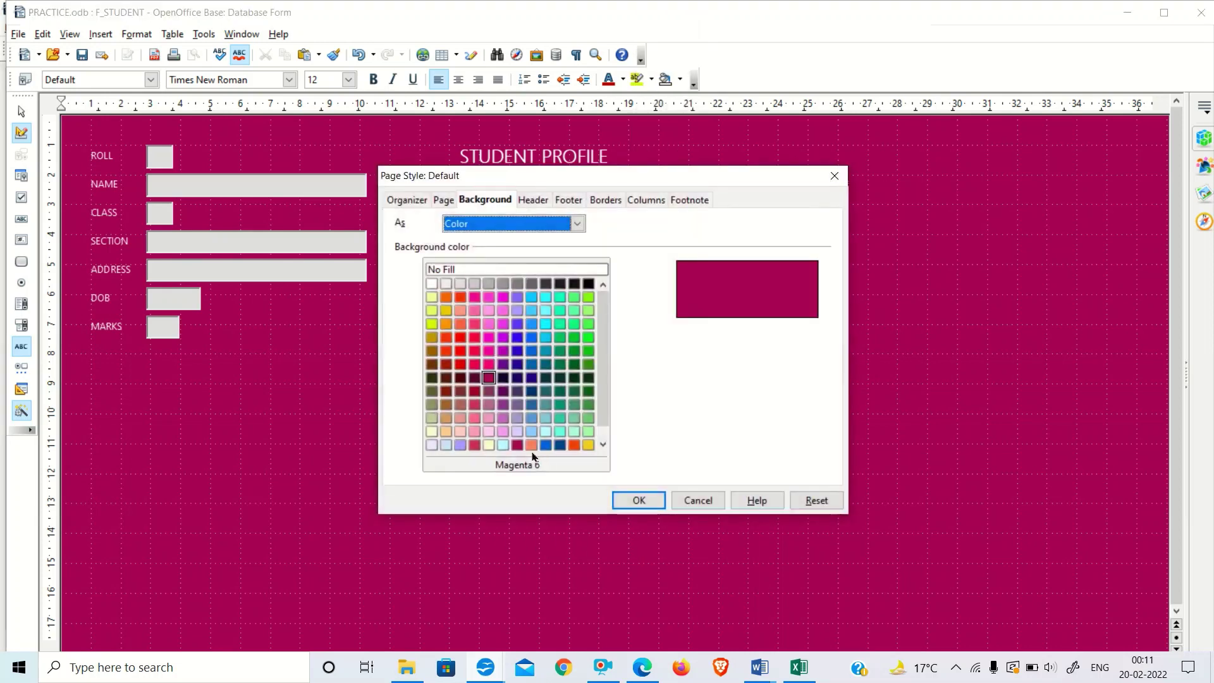
{"action": "left_click", "coordinate": [502, 325]}
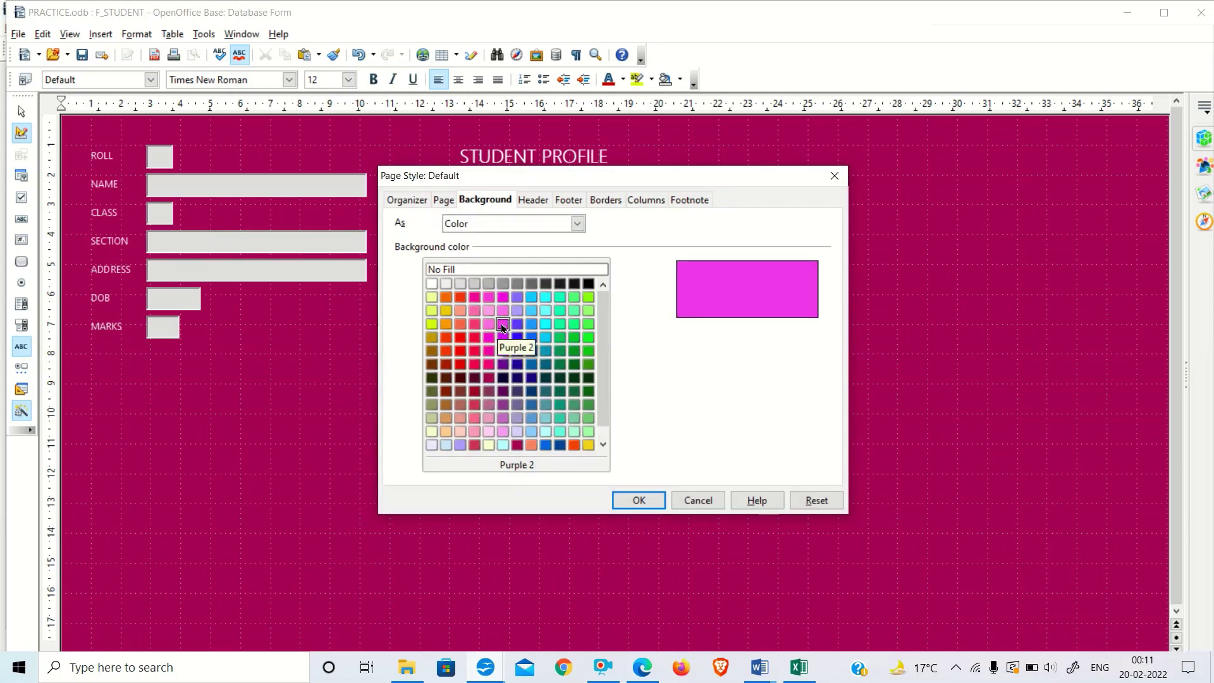
{"action": "left_click", "coordinate": [489, 315]}
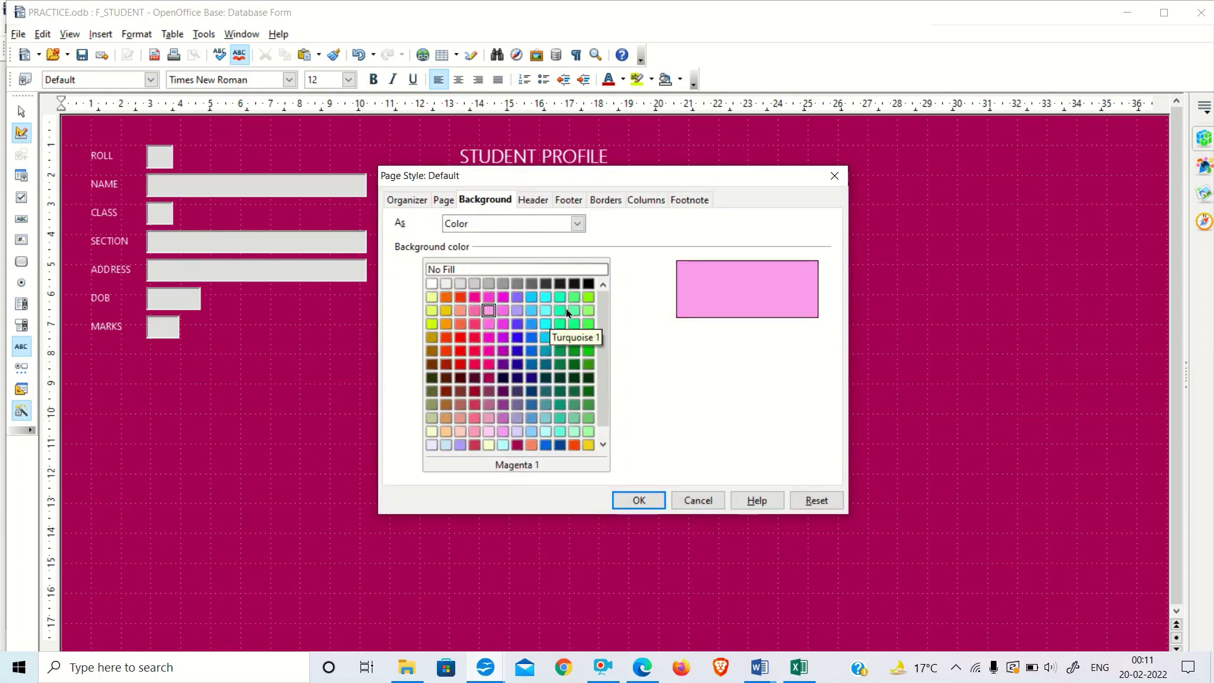
{"action": "left_click", "coordinate": [573, 325]}
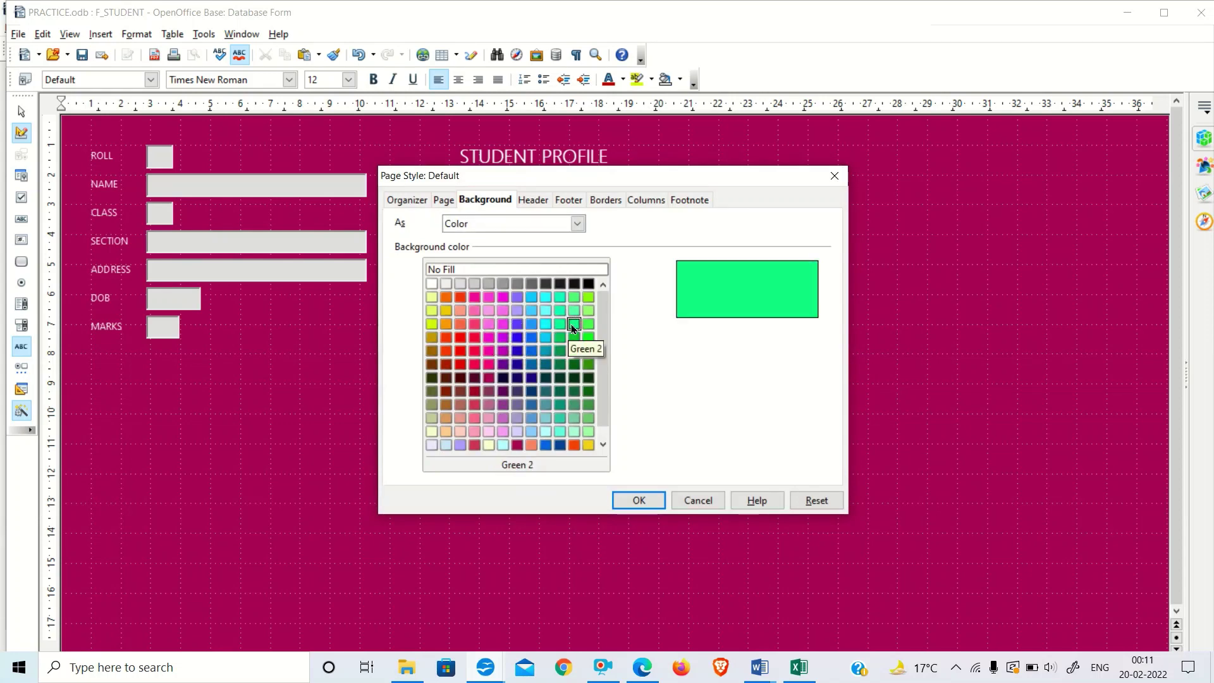
{"action": "left_click", "coordinate": [636, 500]}
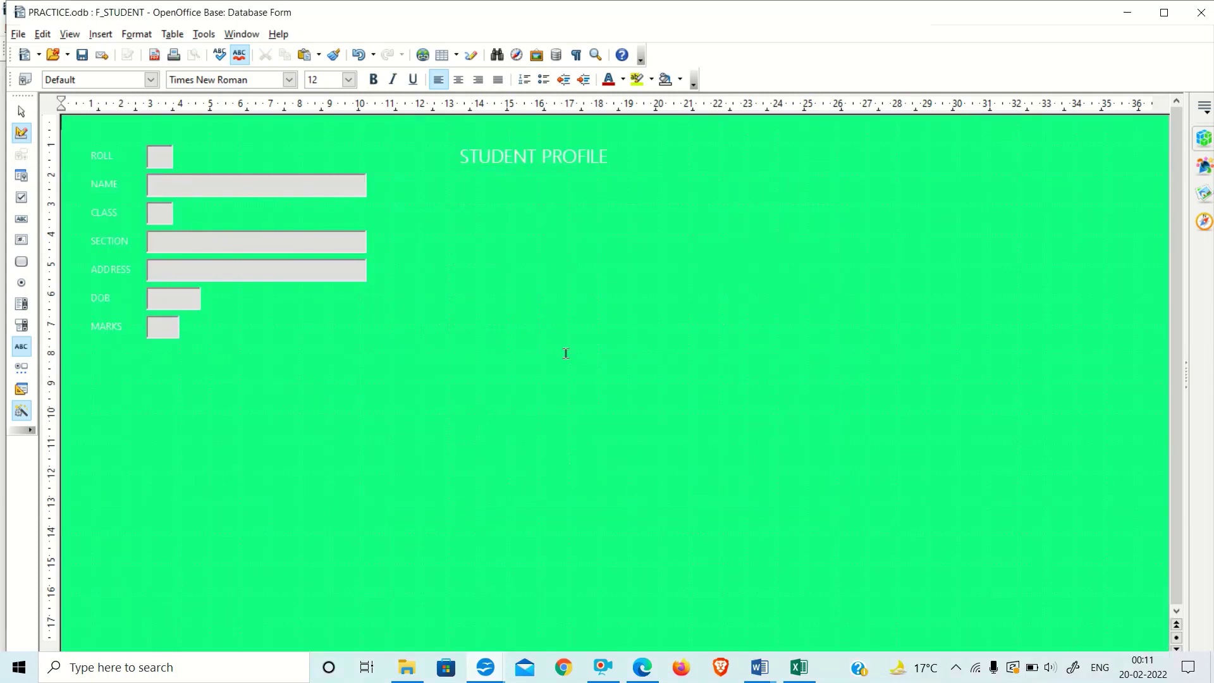
Set the form's page background color to Blue 2
{"action": "right_click", "coordinate": [565, 353]}
{"action": "left_click", "coordinate": [619, 515]}
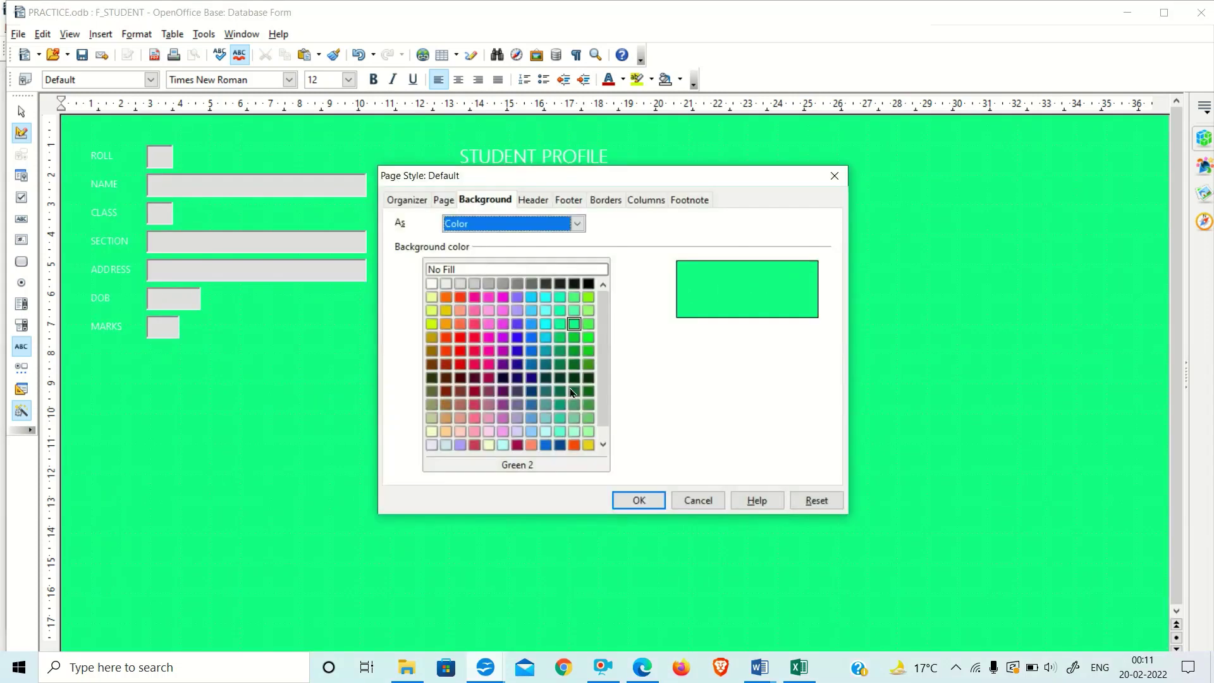
{"action": "left_click", "coordinate": [518, 323]}
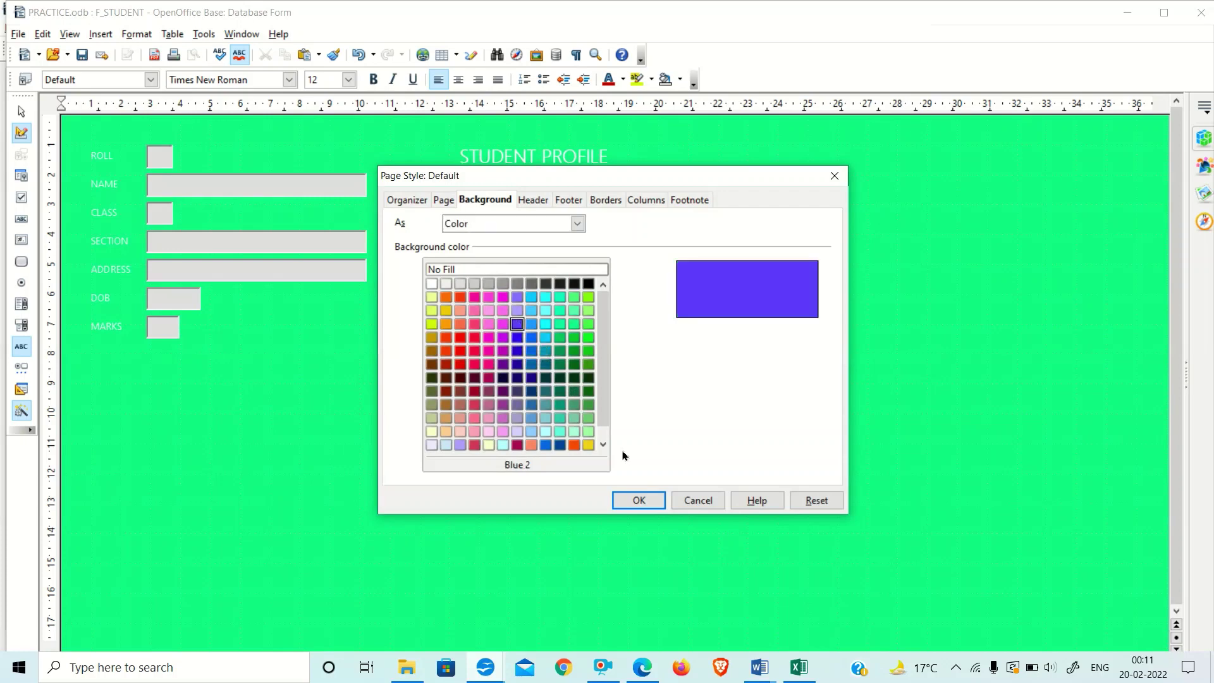
{"action": "left_click", "coordinate": [637, 499]}
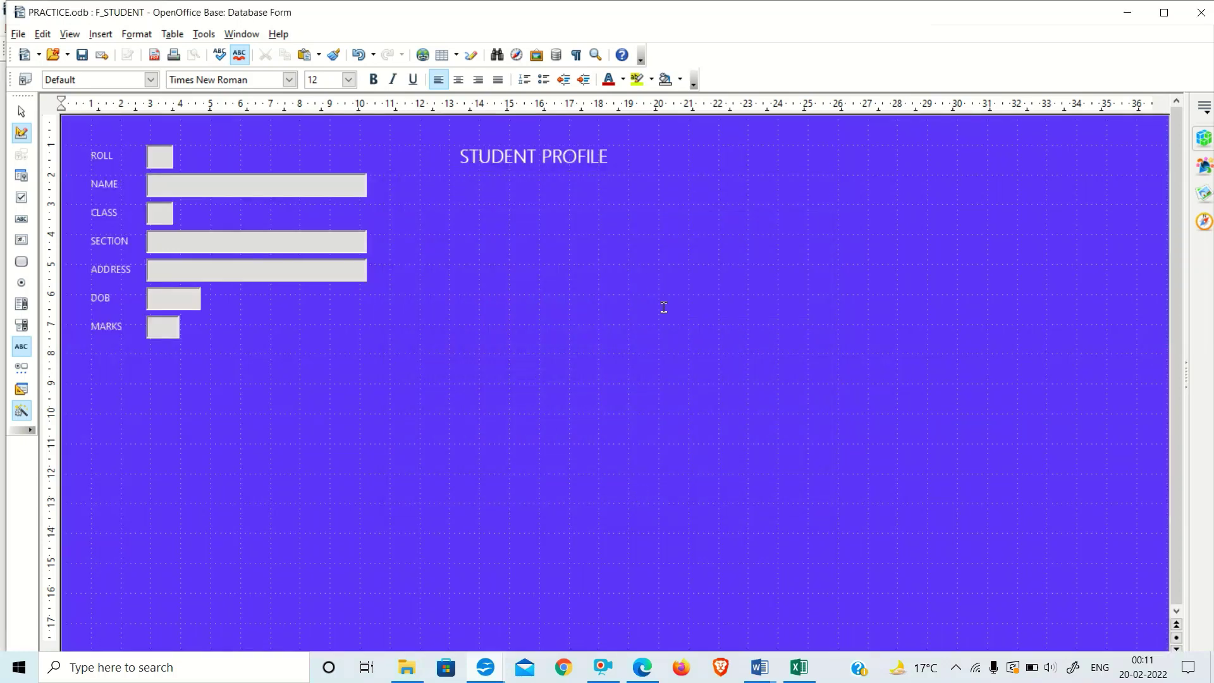
Set the form's page background to a dark red color
{"action": "right_click", "coordinate": [599, 352]}
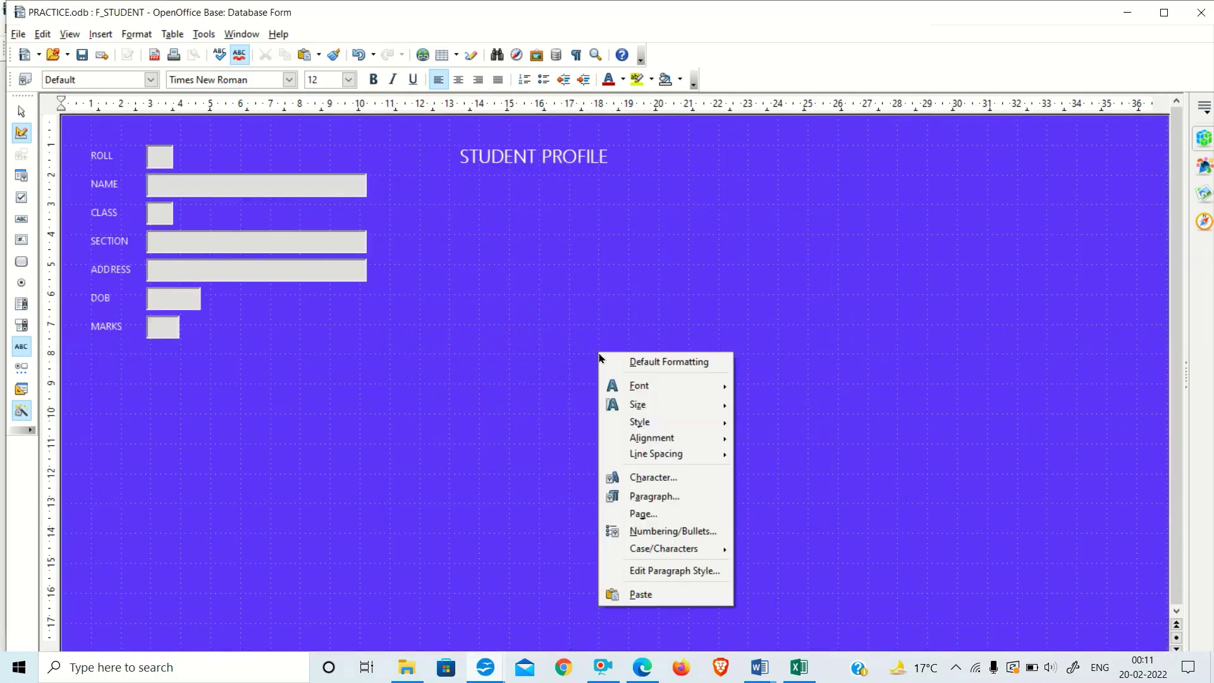
{"action": "left_click", "coordinate": [645, 514]}
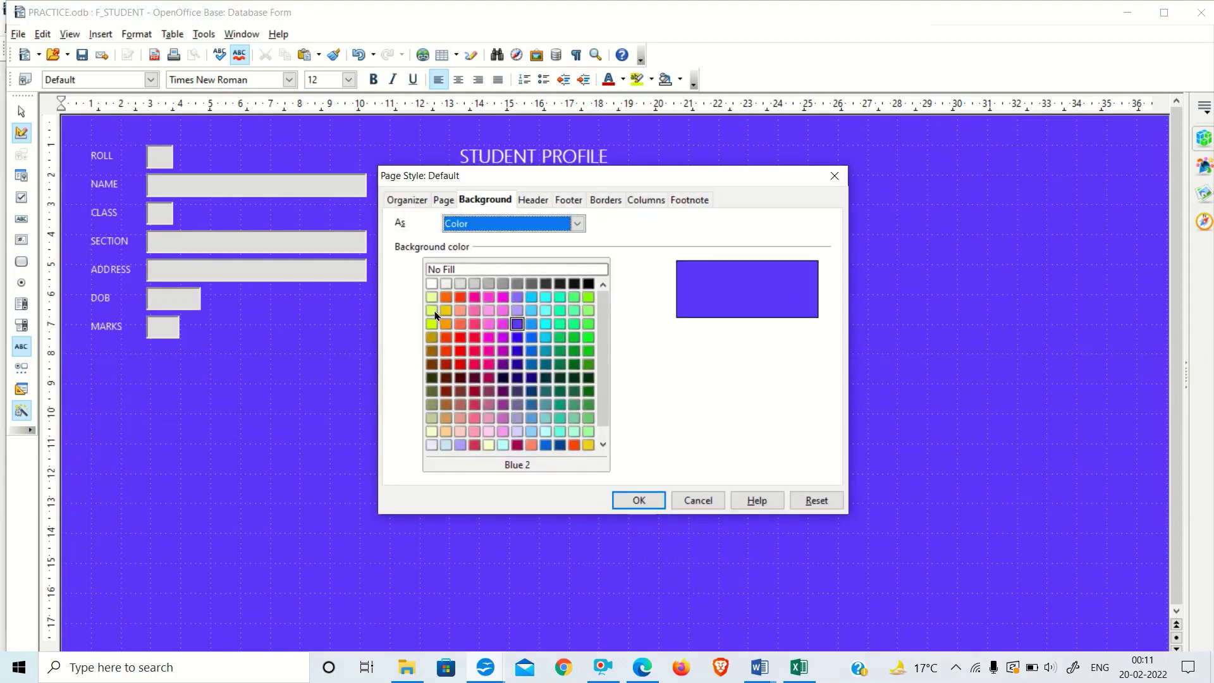
{"action": "left_click", "coordinate": [432, 322]}
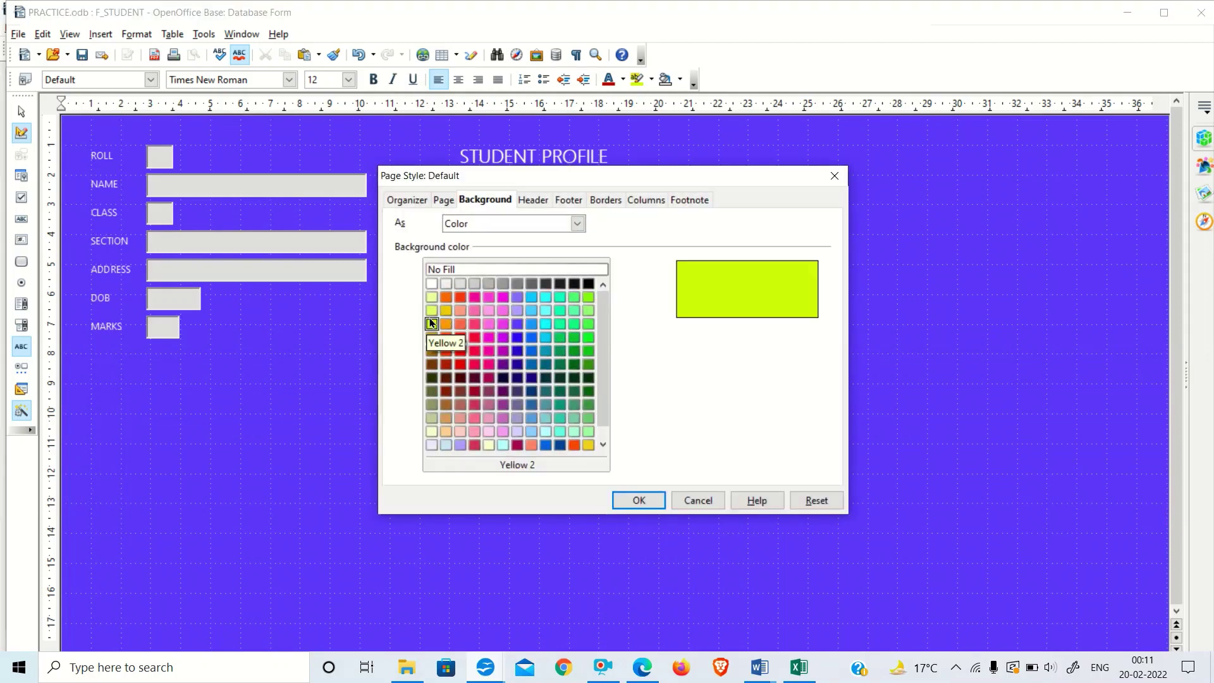
{"action": "left_click", "coordinate": [446, 364]}
{"action": "left_click", "coordinate": [639, 502]}
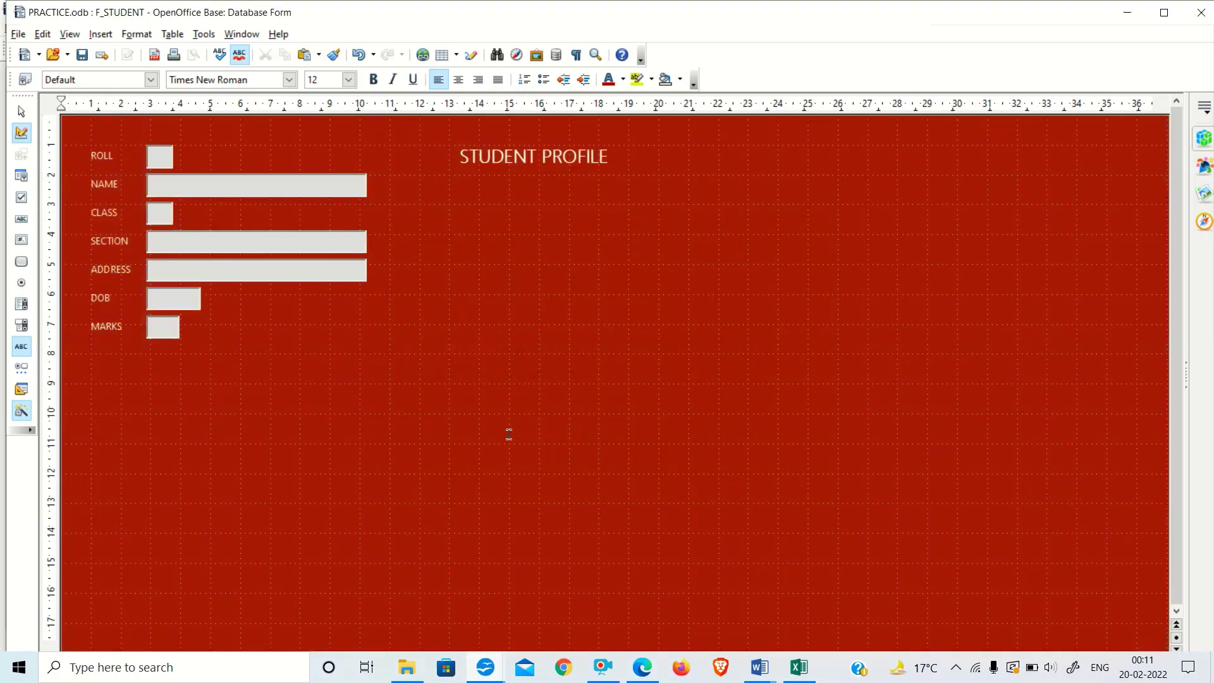
Close the form design with its changes saved, and open the F_STUDENT form to check it before closing it again
{"action": "left_click", "coordinate": [1200, 12]}
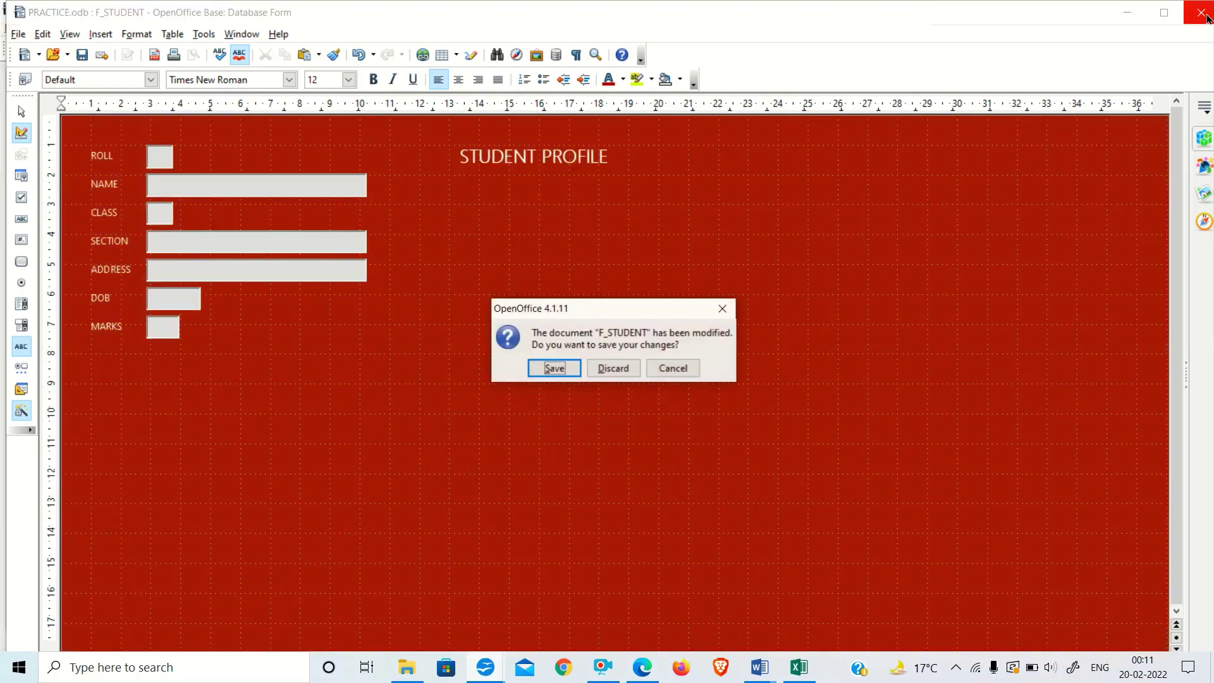
{"action": "left_click", "coordinate": [553, 368]}
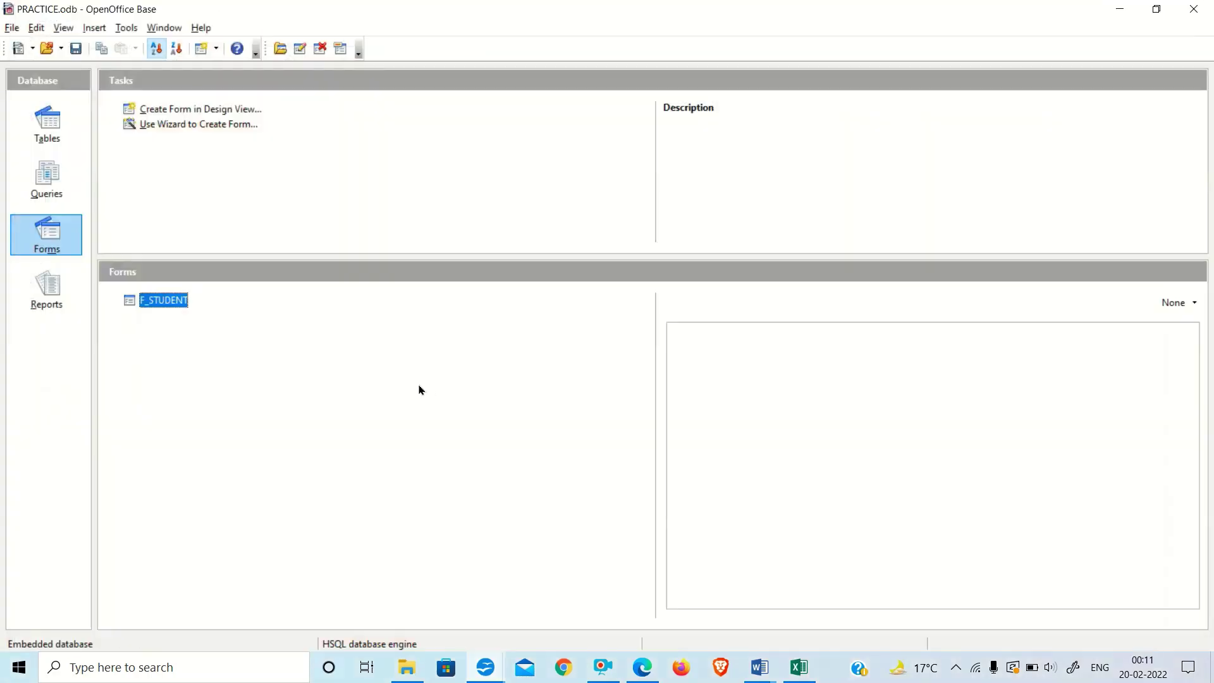
{"action": "double_click", "coordinate": [163, 299]}
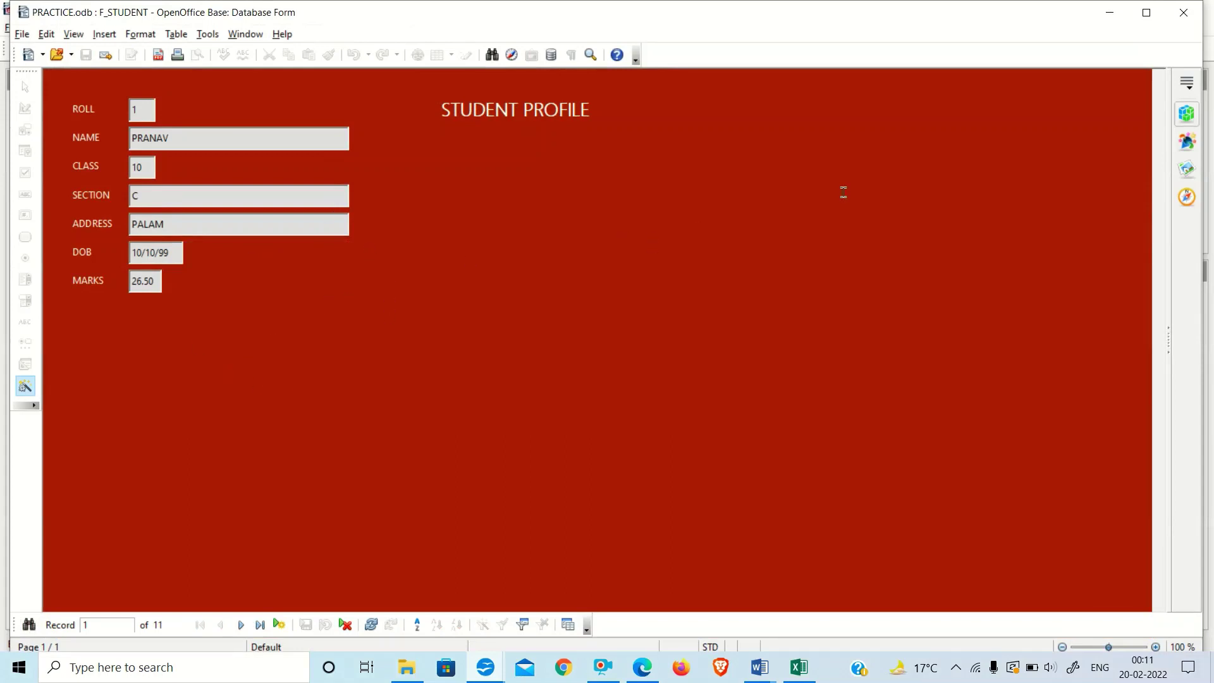
{"action": "left_click", "coordinate": [1186, 19]}
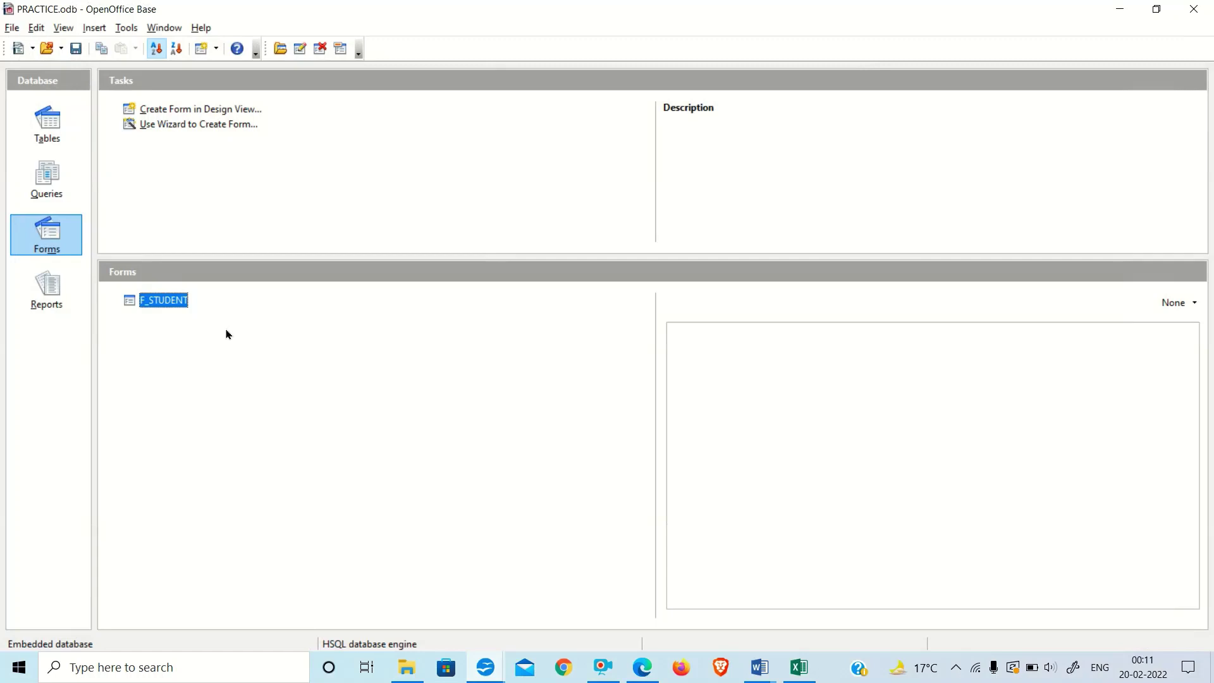
Start a new report with the Report Wizard, using all fields of the STUDENT table
{"action": "left_click", "coordinate": [50, 293]}
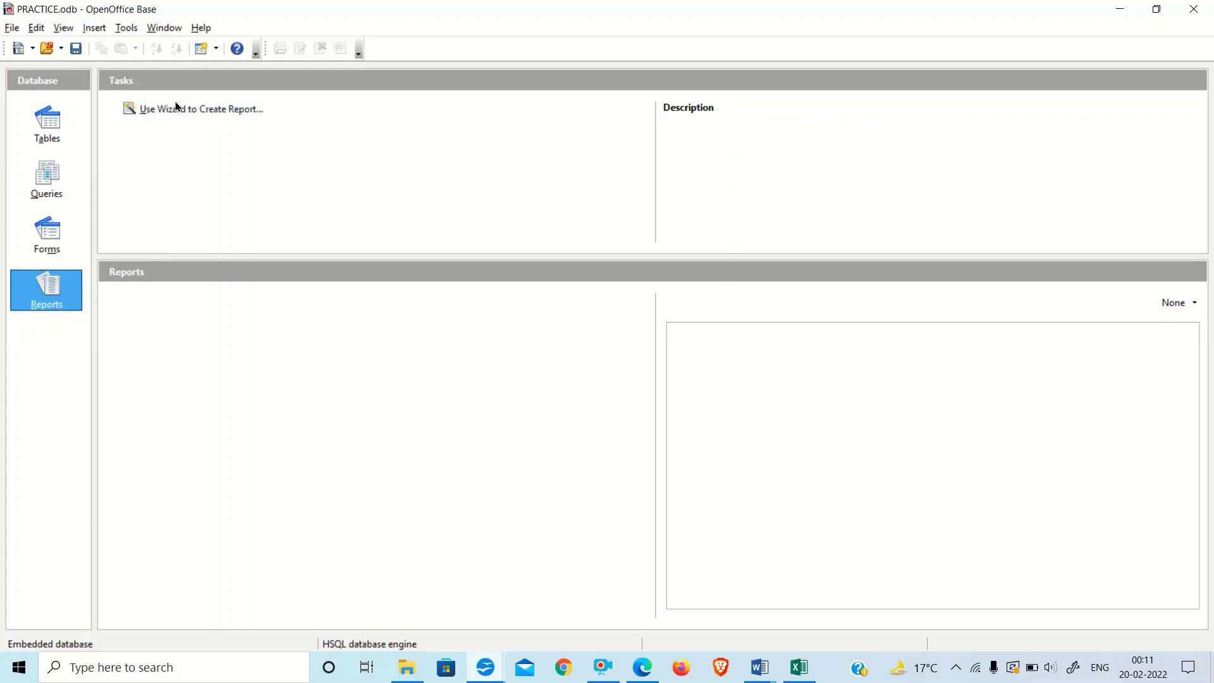
{"action": "left_click", "coordinate": [209, 110]}
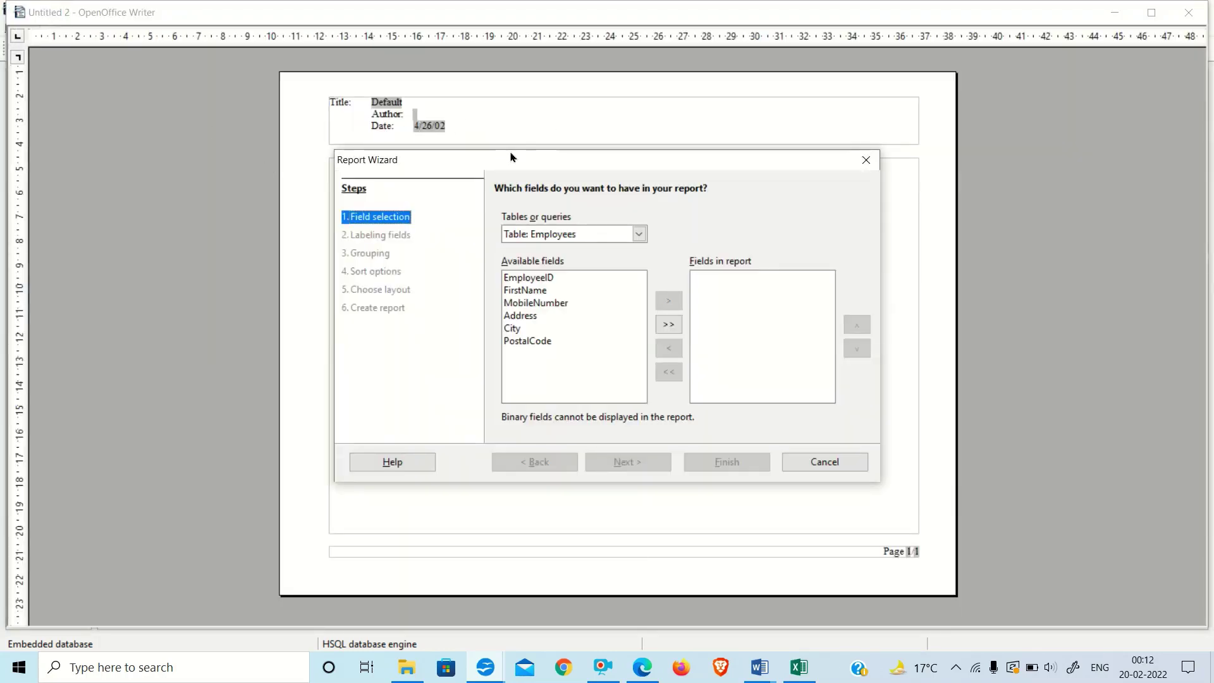
{"action": "left_click_drag", "start_coordinate": [512, 157], "coordinate": [775, 147]}
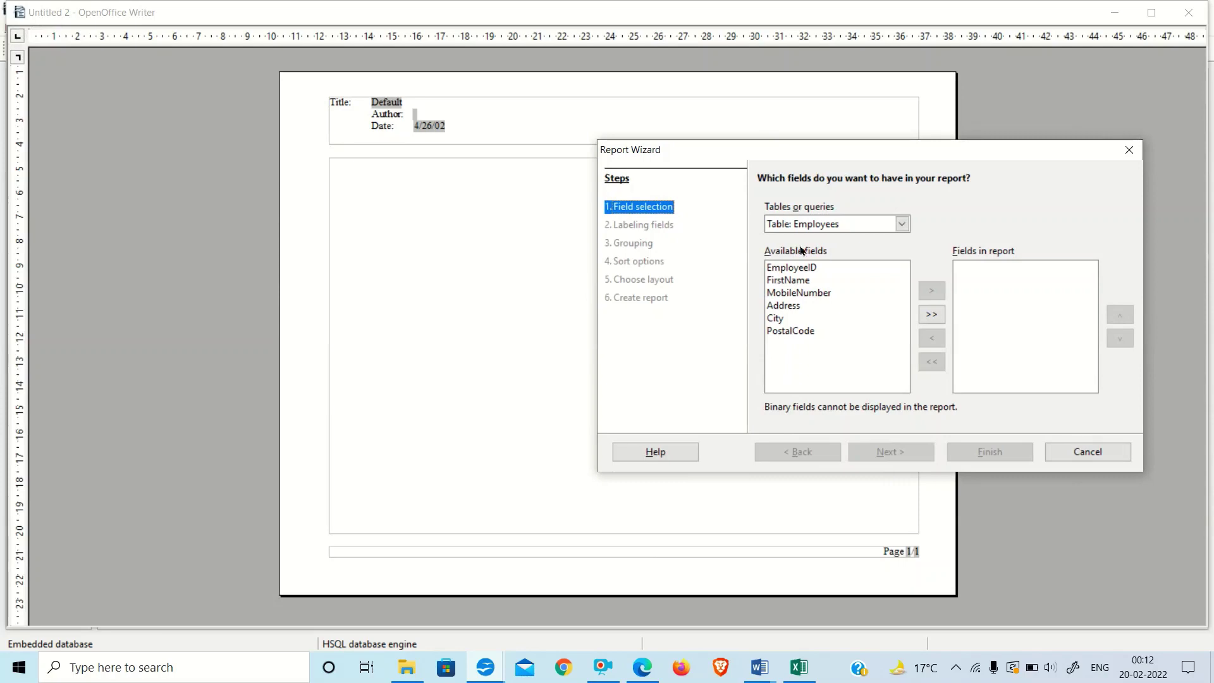
{"action": "left_click", "coordinate": [903, 224]}
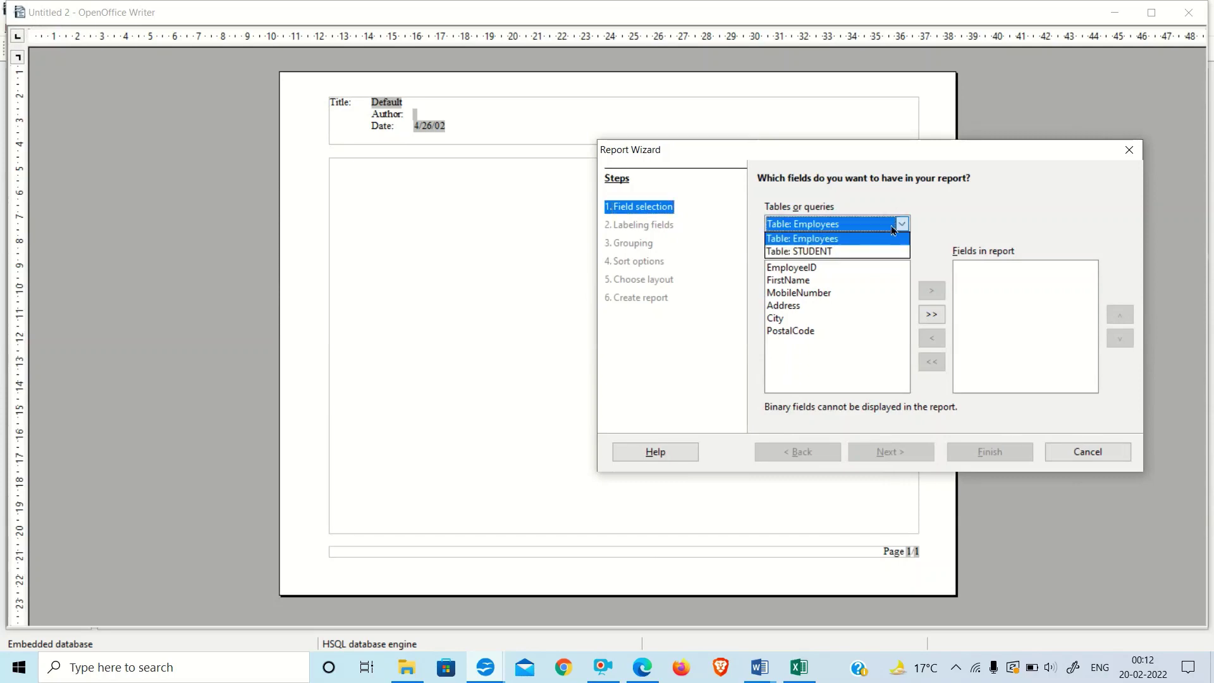
{"action": "left_click", "coordinate": [803, 253]}
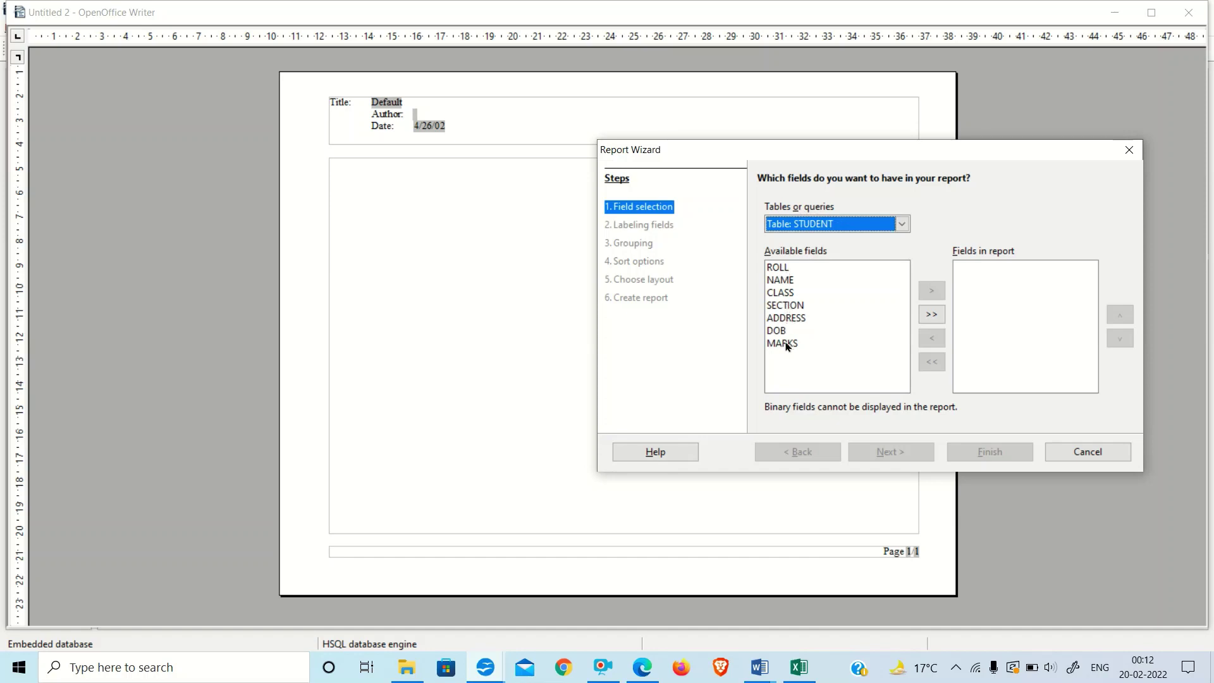
{"action": "left_click", "coordinate": [785, 281]}
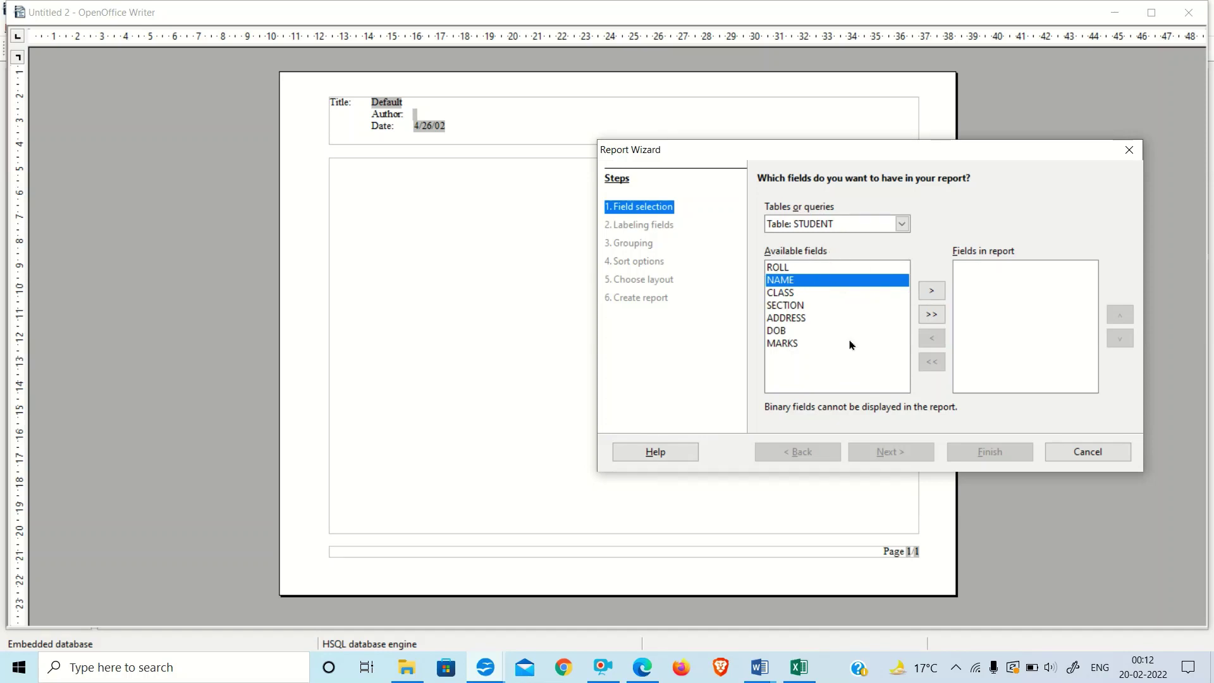
{"action": "left_click", "coordinate": [931, 314]}
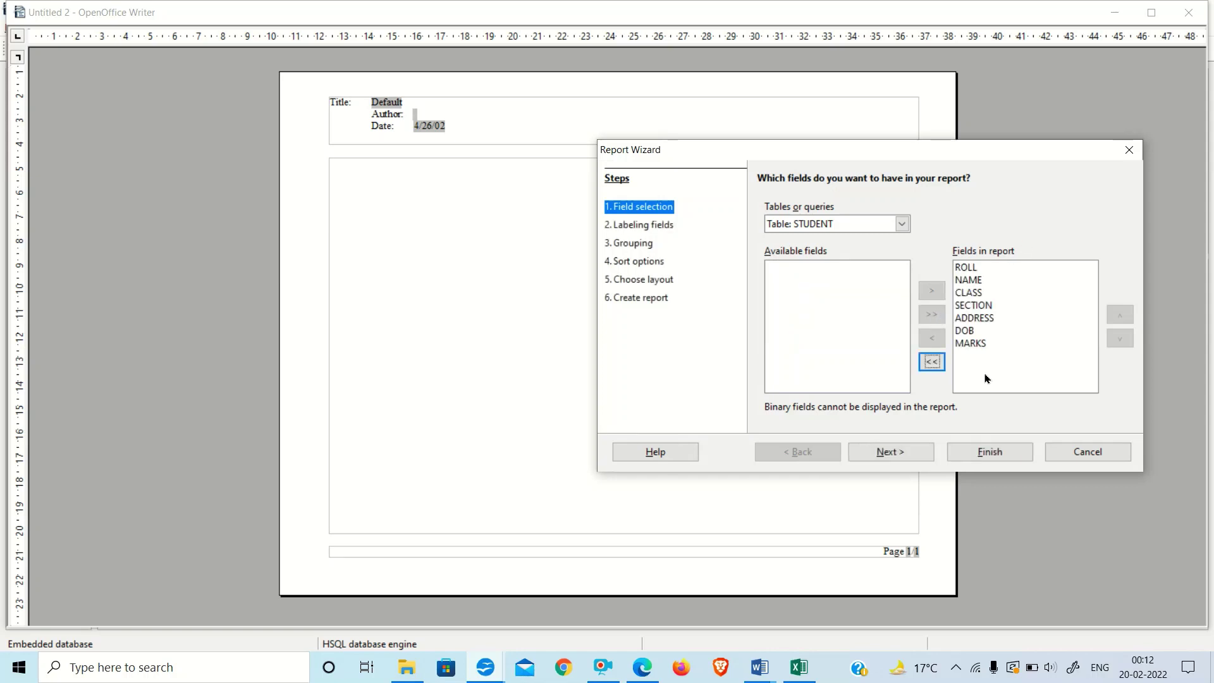
{"action": "left_click", "coordinate": [883, 453]}
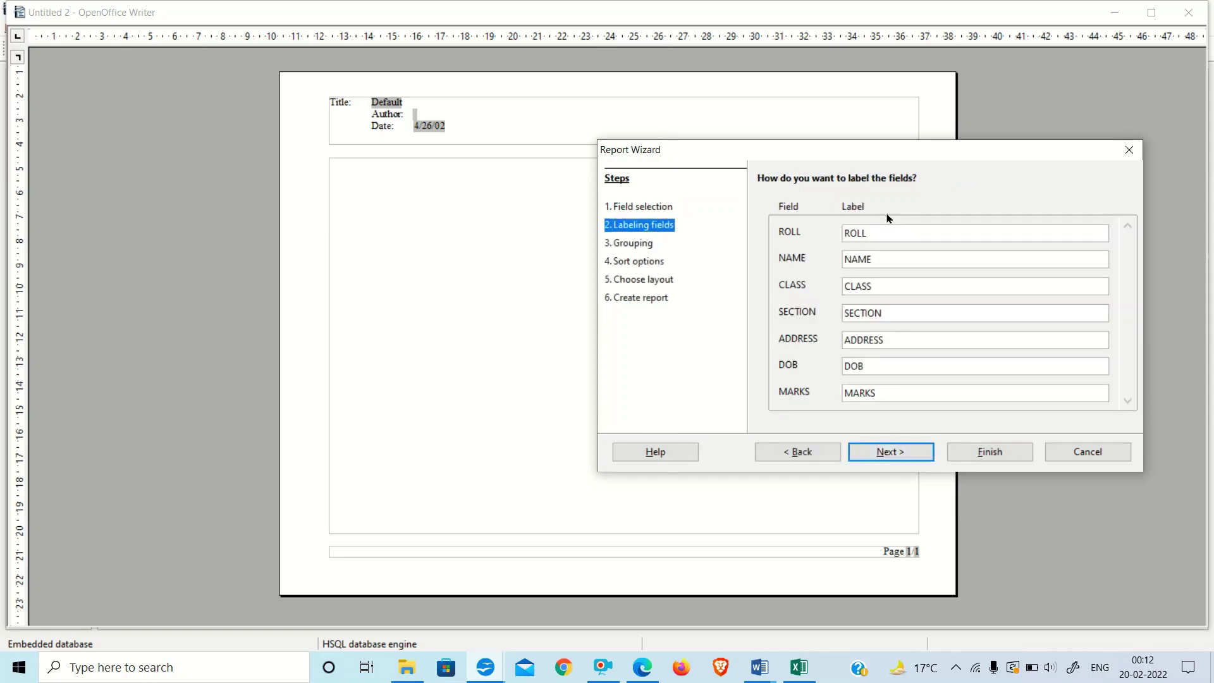
Keep the default field labels, group the report by NAME and then MARKS, and accept the ascending sort order
{"action": "left_click", "coordinate": [888, 452]}
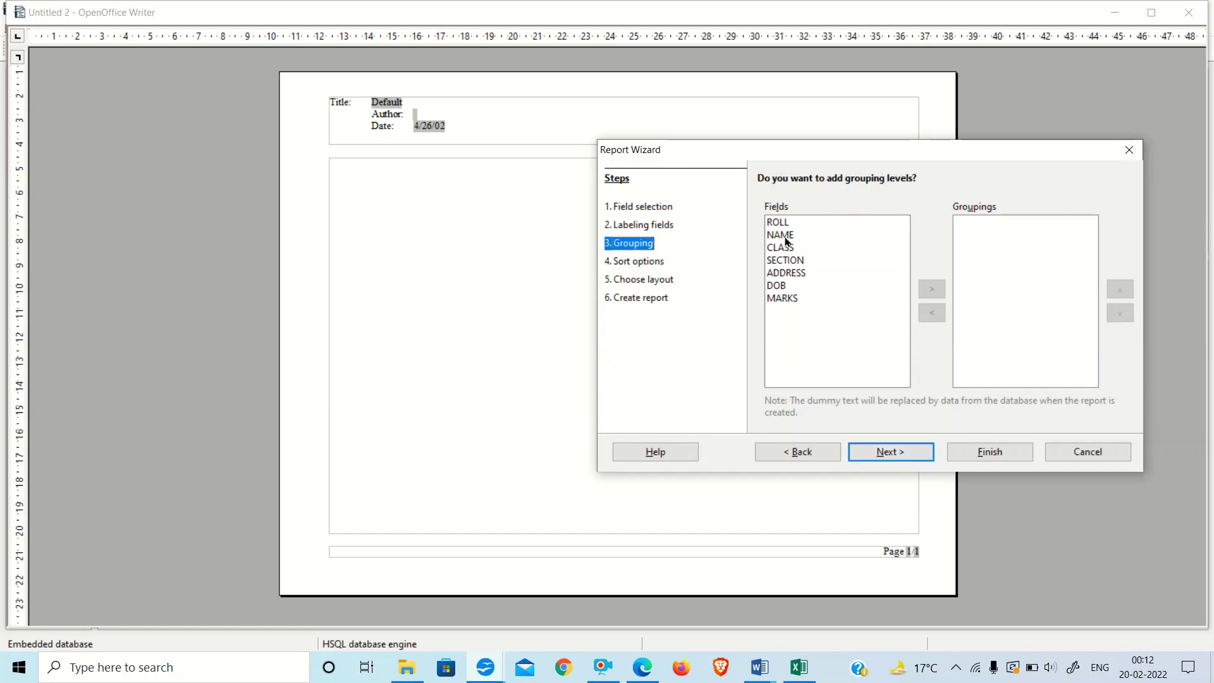
{"action": "left_click", "coordinate": [789, 236]}
{"action": "left_click", "coordinate": [928, 289]}
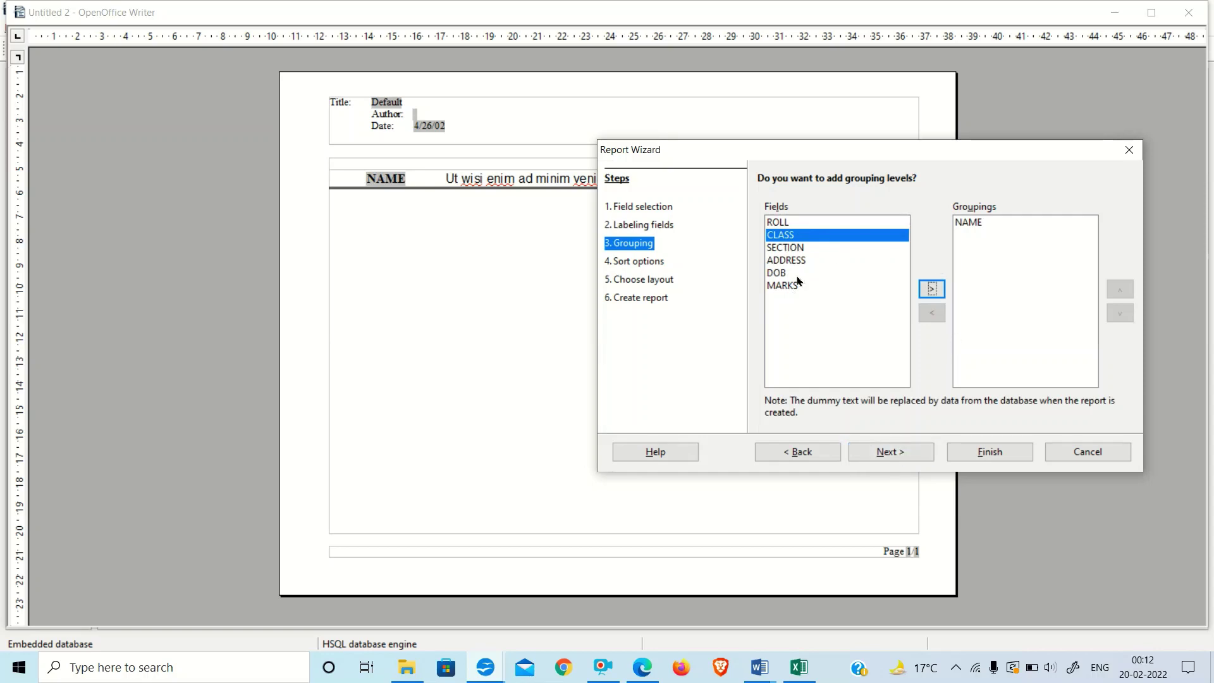
{"action": "left_click", "coordinate": [867, 276]}
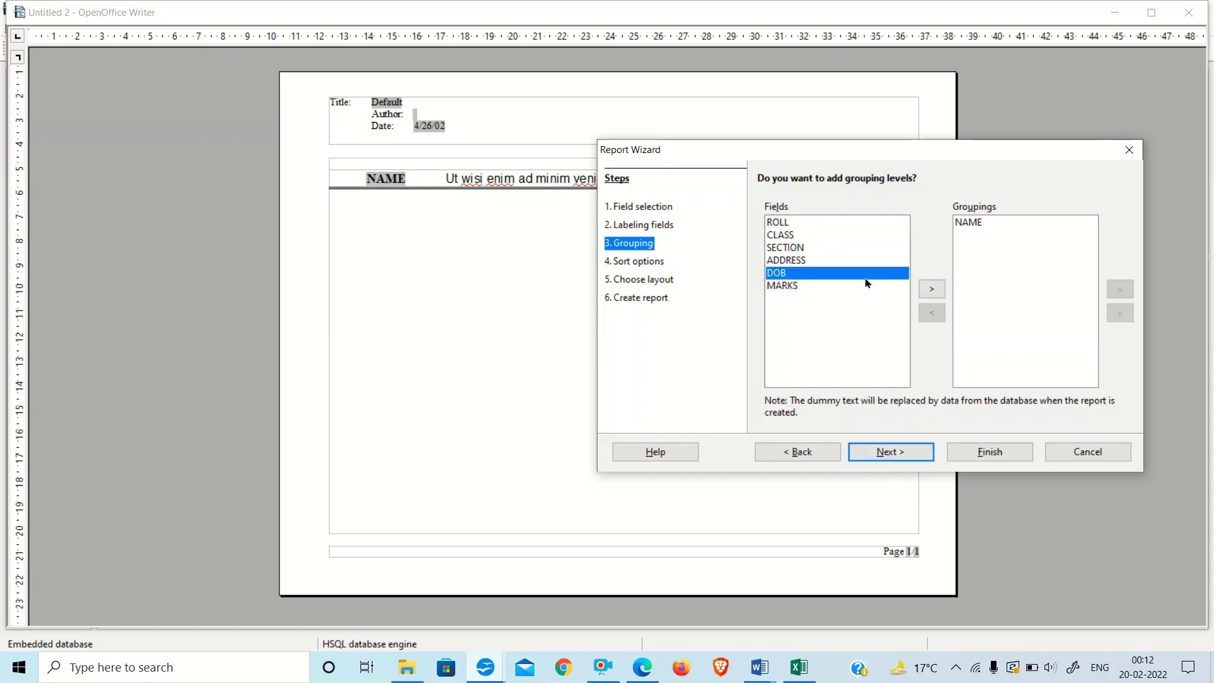
{"action": "left_click", "coordinate": [791, 284]}
{"action": "left_click", "coordinate": [931, 290]}
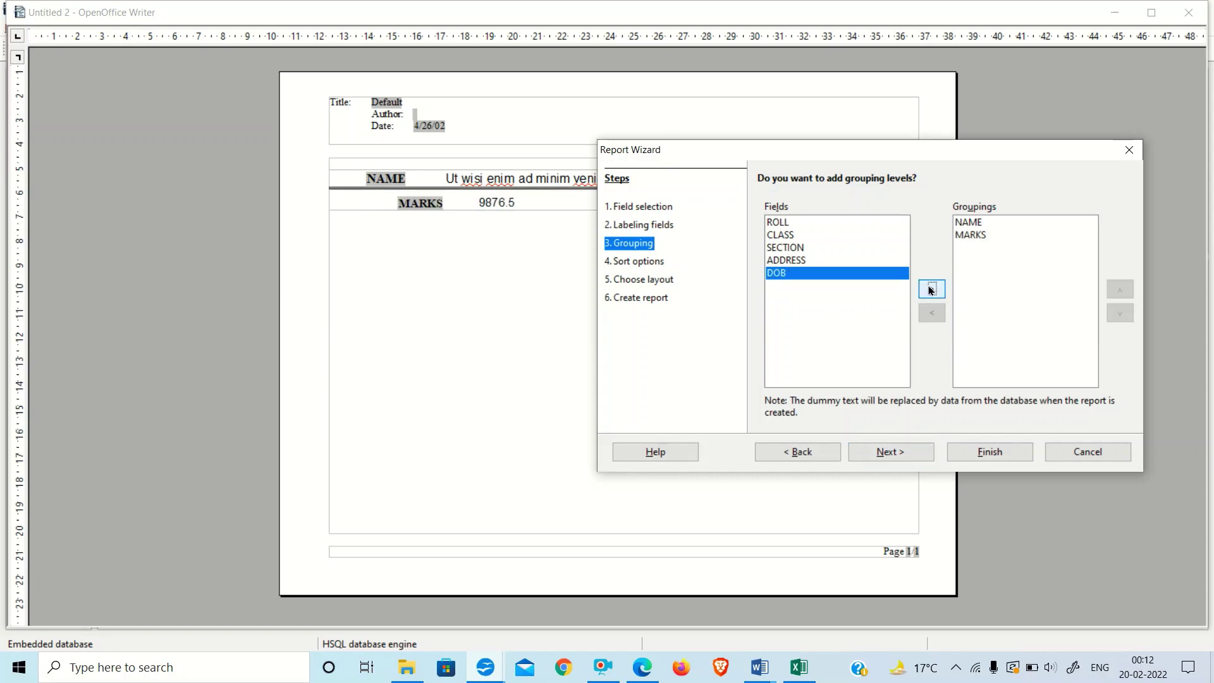
{"action": "left_click", "coordinate": [887, 451]}
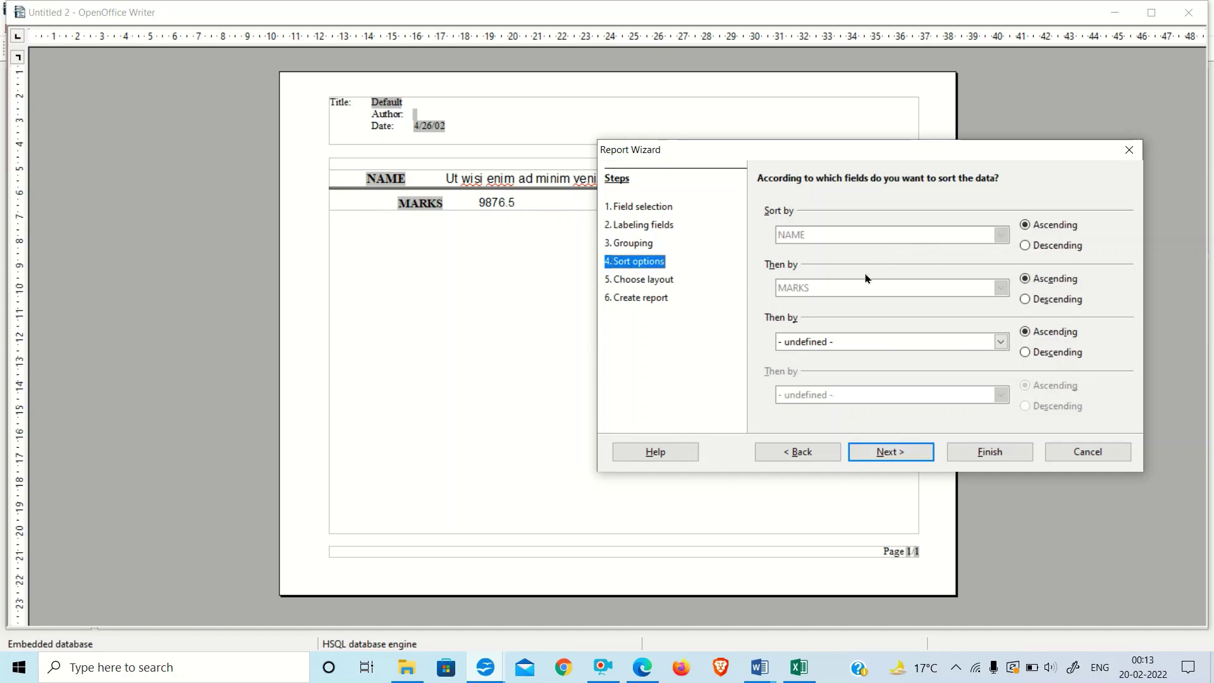
{"action": "left_click", "coordinate": [885, 451]}
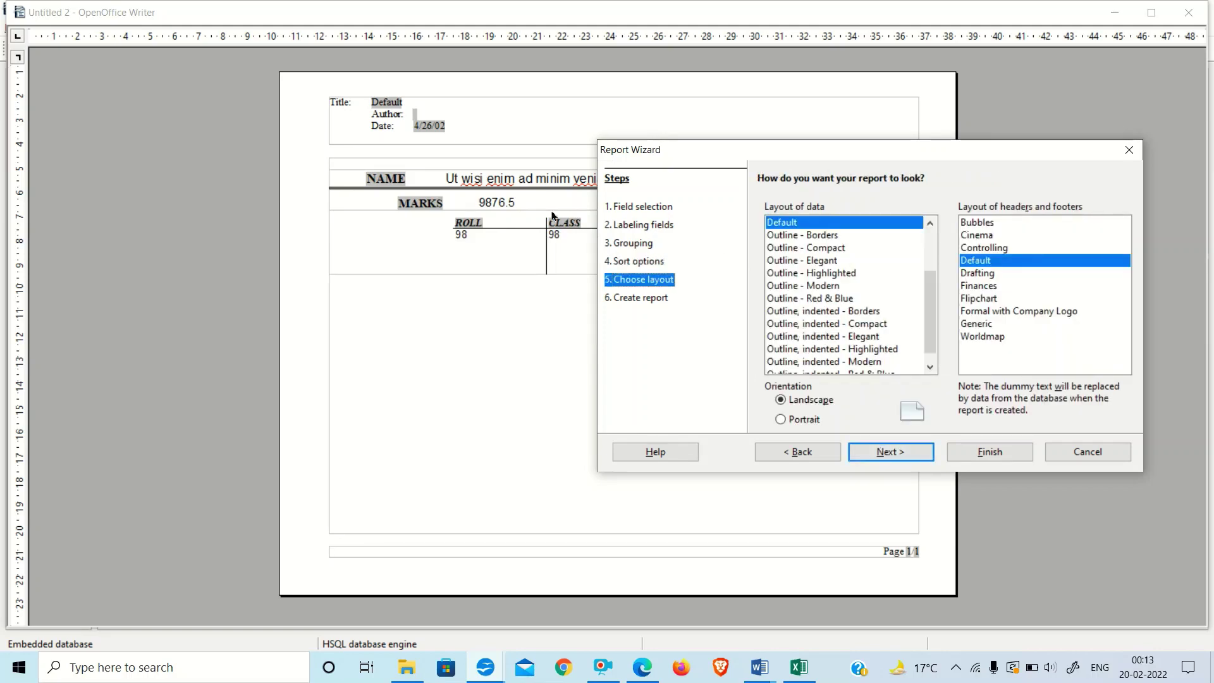
Try the Flipchart header and footer layout with the indented outline data layouts Borders, Compact and Elegant
{"action": "left_click", "coordinate": [965, 251]}
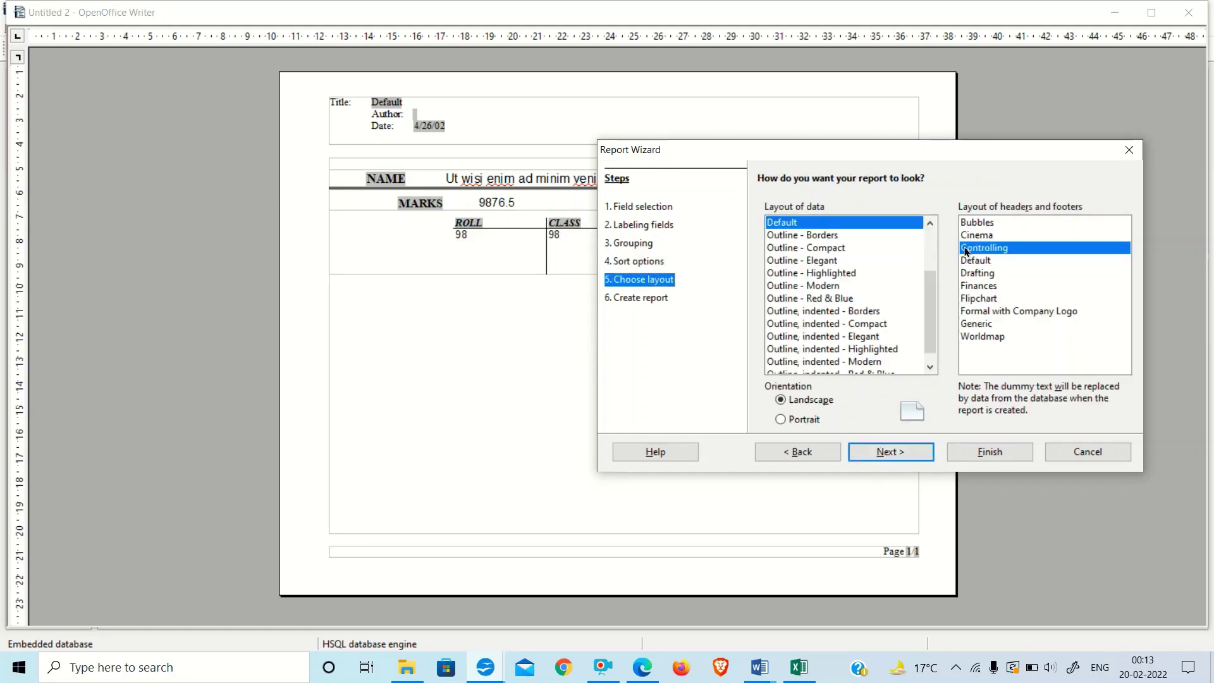
{"action": "left_click", "coordinate": [823, 273]}
{"action": "left_click", "coordinate": [815, 310]}
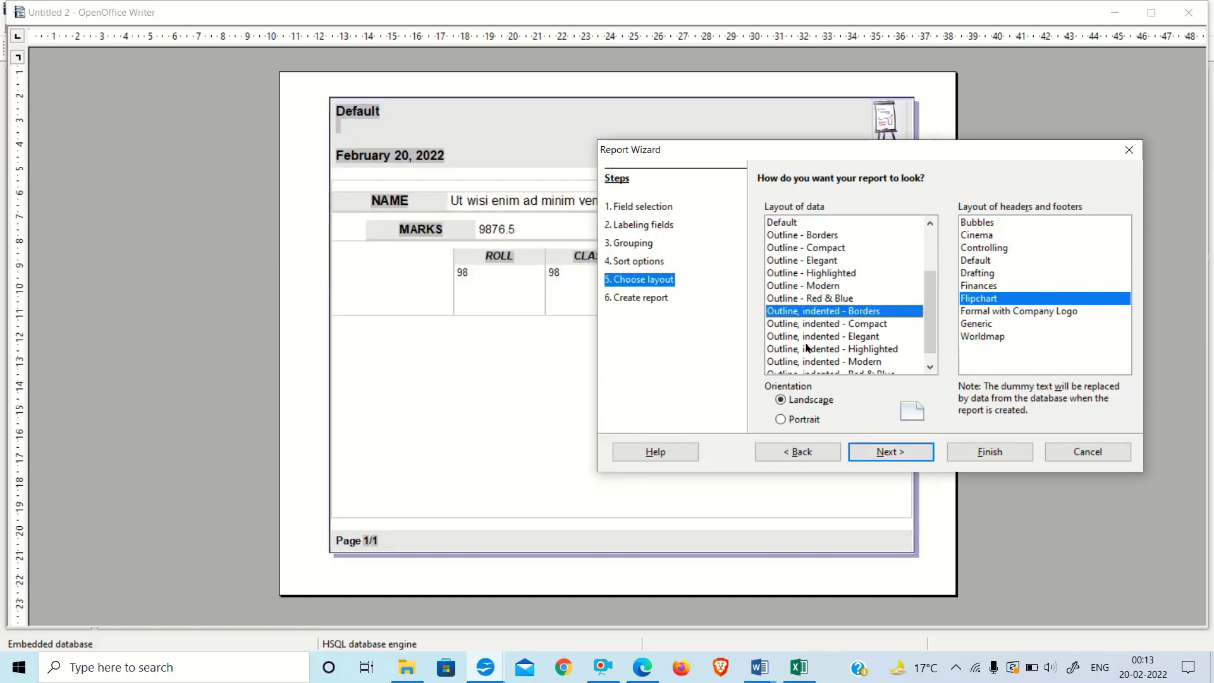
{"action": "left_click", "coordinate": [809, 333]}
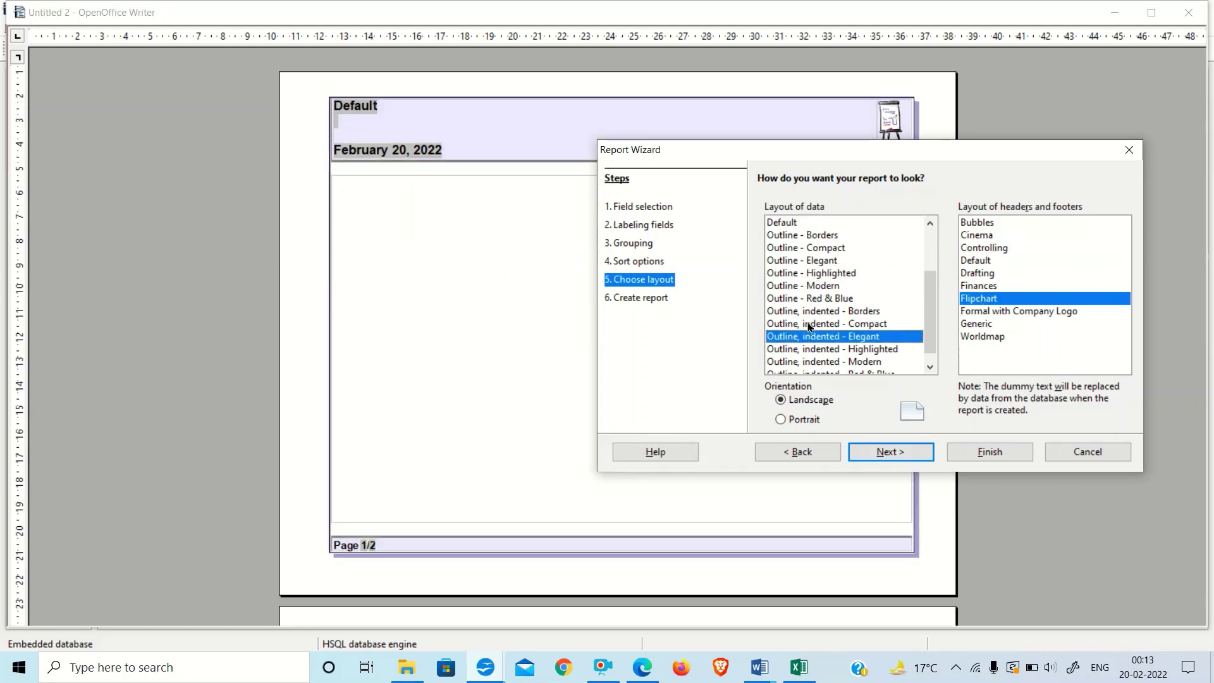
{"action": "left_click", "coordinate": [812, 286]}
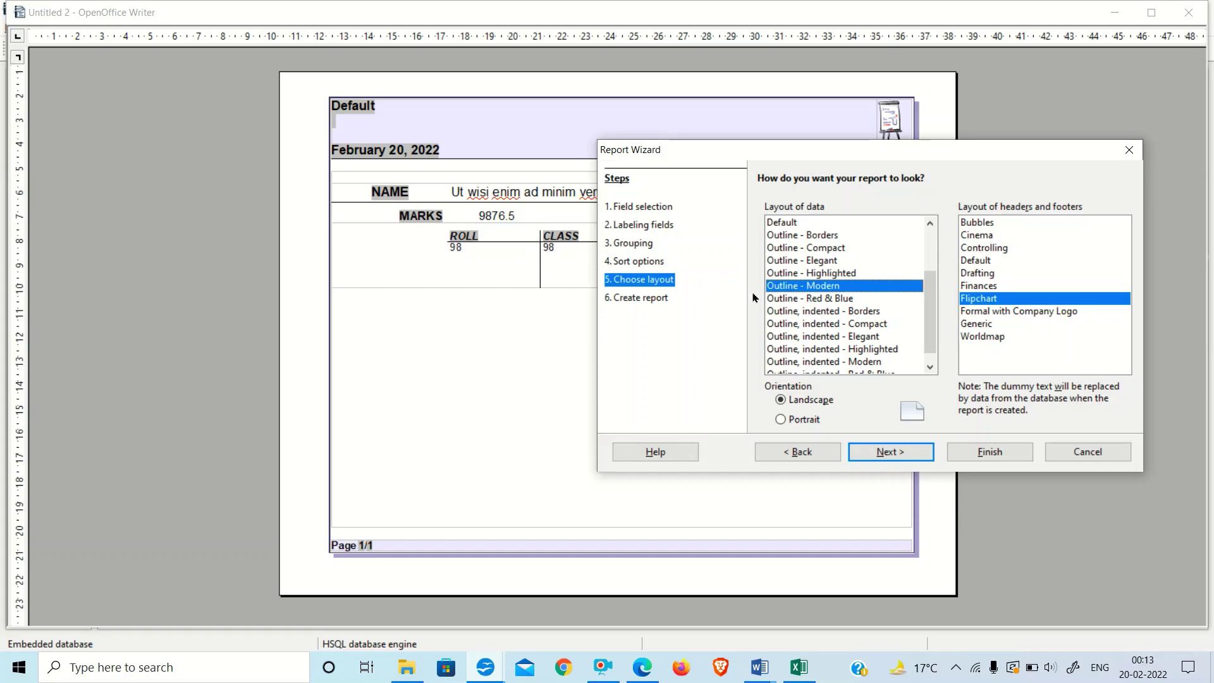
{"action": "left_click", "coordinate": [827, 328]}
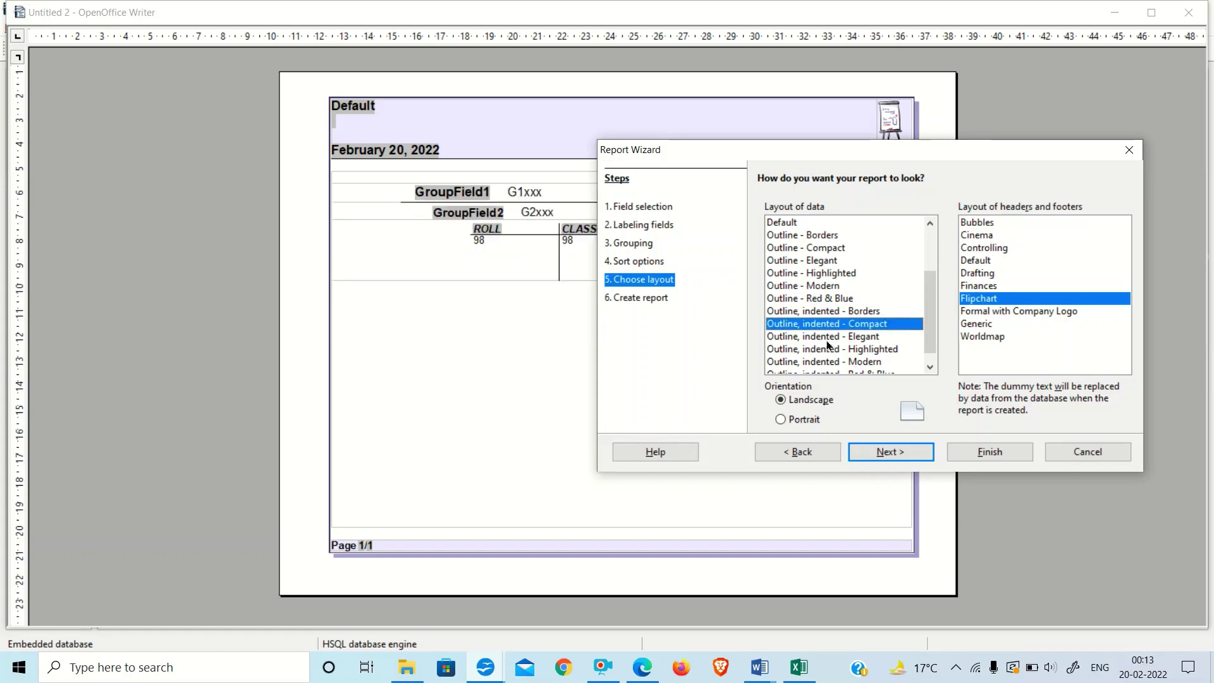
{"action": "left_click", "coordinate": [828, 340]}
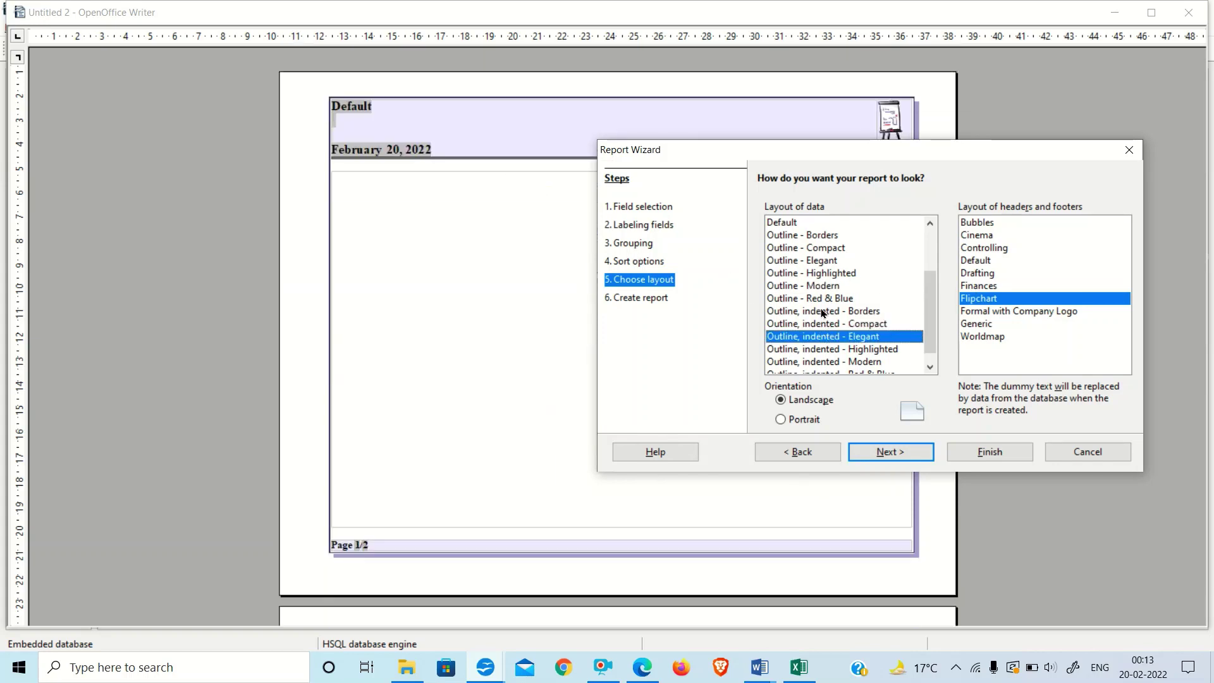
{"action": "left_click", "coordinate": [822, 312]}
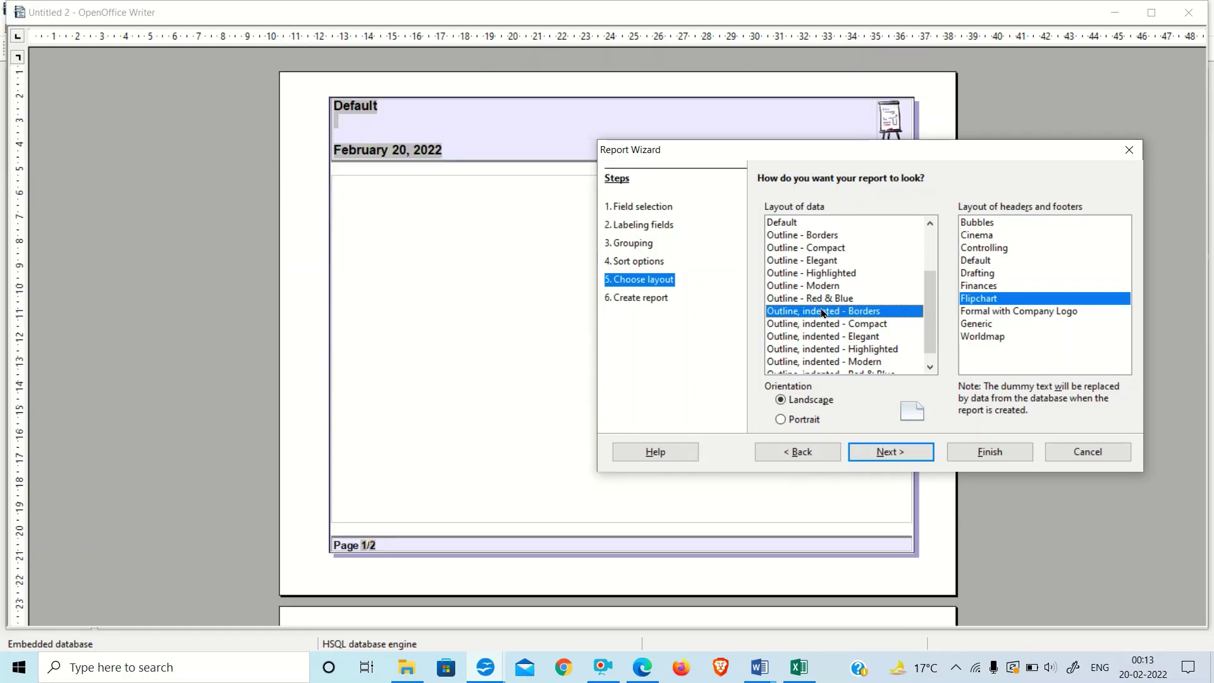
Set the report's data layout to Outline - Modern and its header and footer layout to Generic, in landscape orientation
{"action": "left_click", "coordinate": [815, 286]}
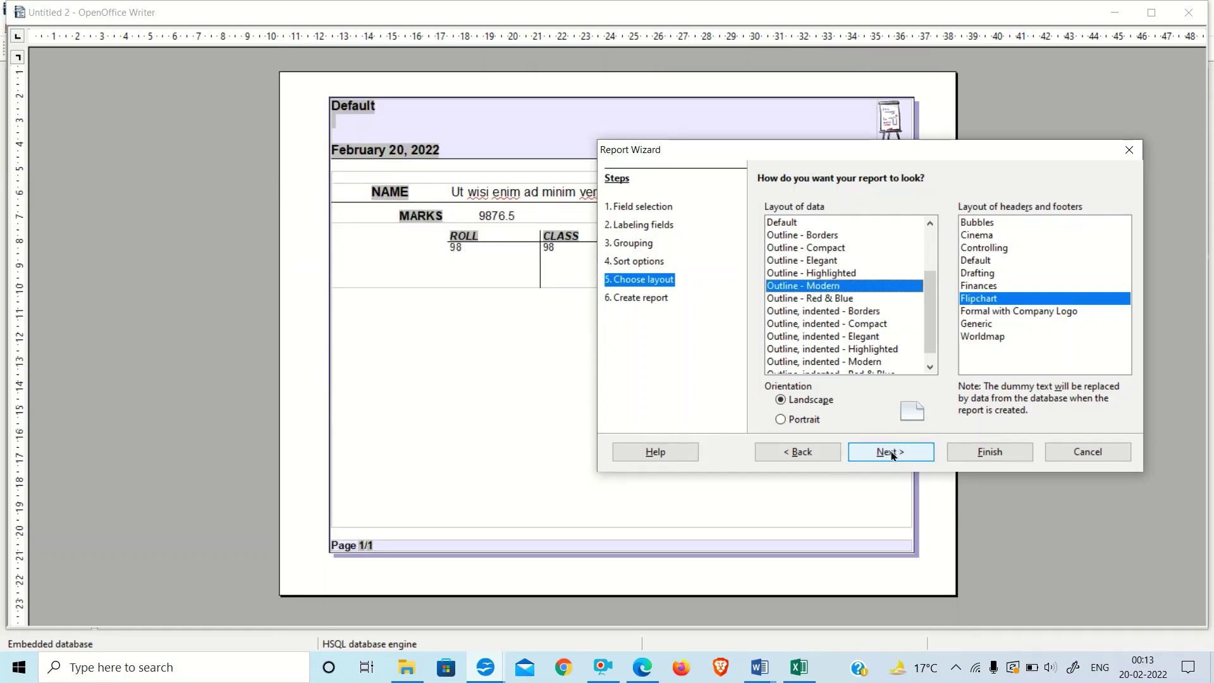
{"action": "left_click", "coordinate": [801, 419]}
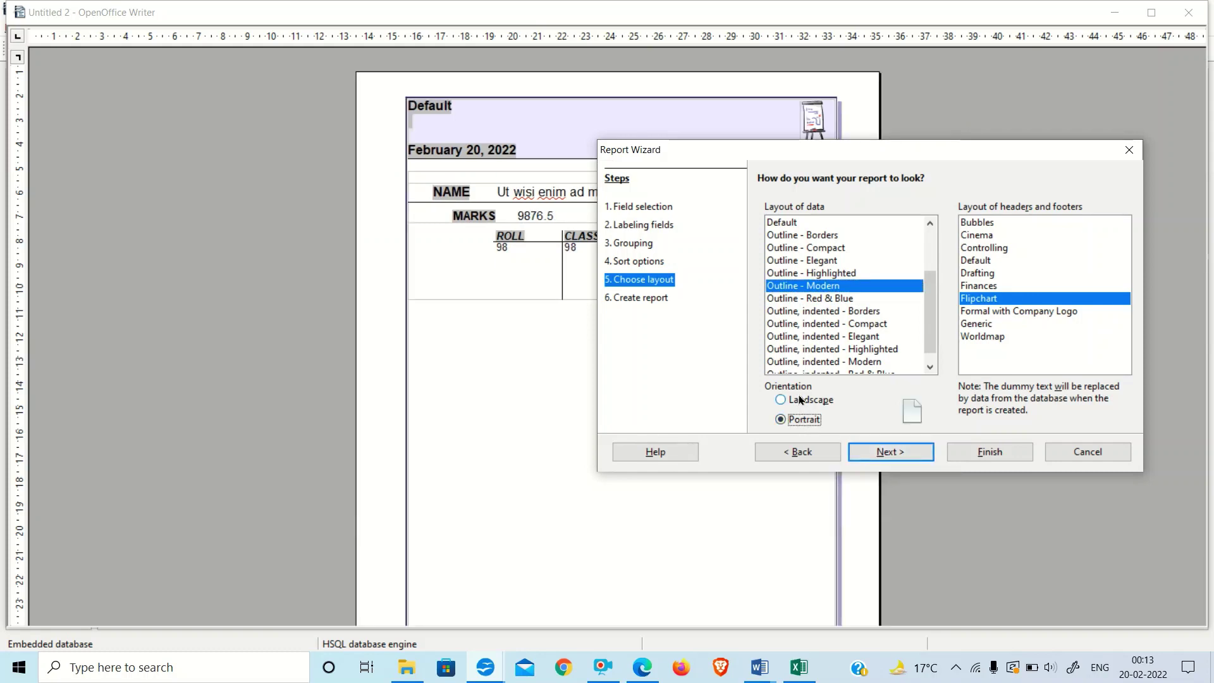
{"action": "left_click", "coordinate": [800, 400]}
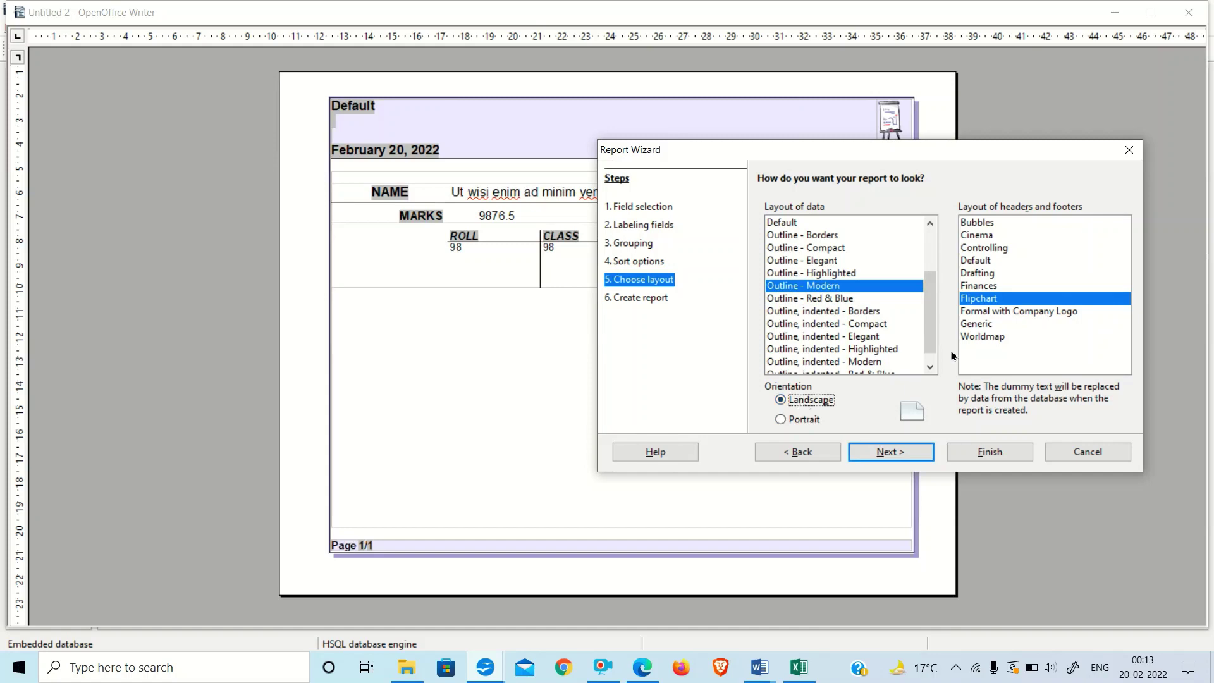
{"action": "left_click", "coordinate": [976, 326]}
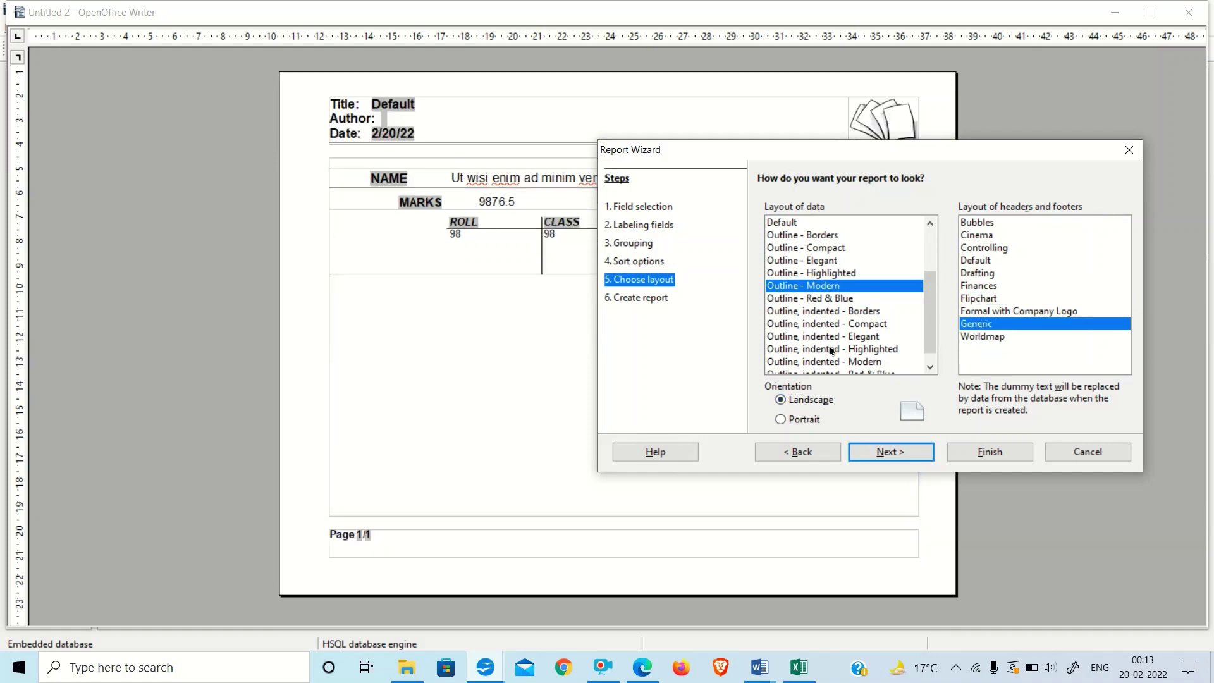
{"action": "left_click", "coordinate": [885, 452]}
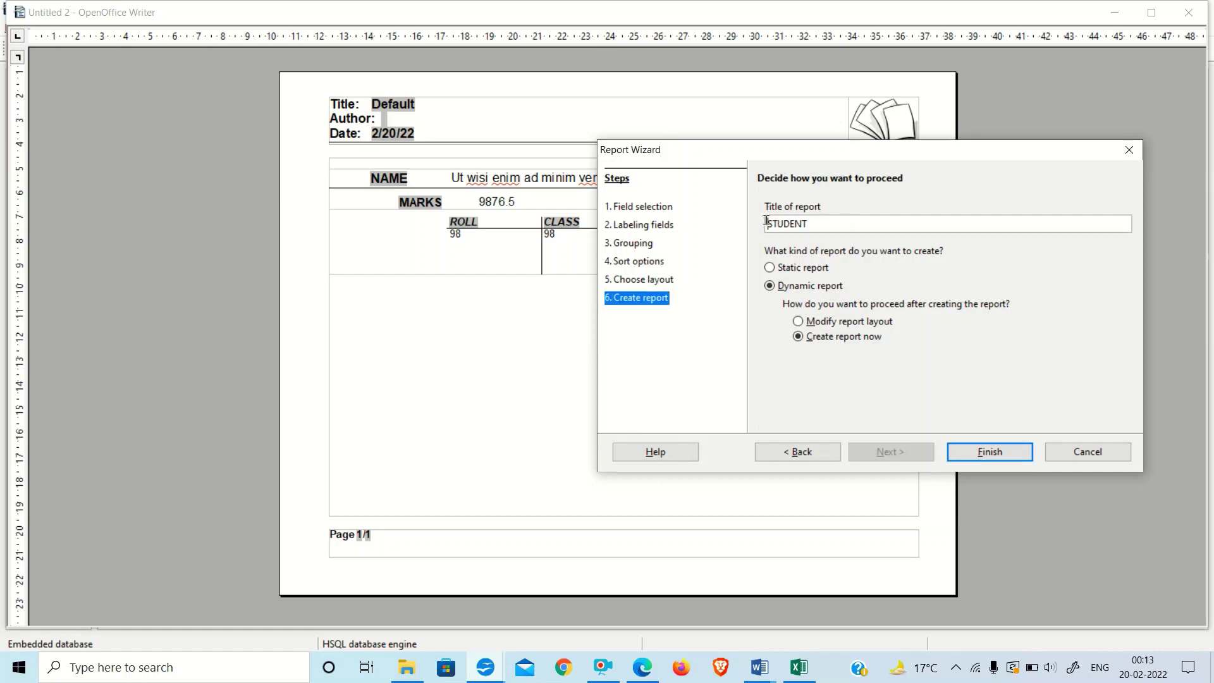
Title the report R_STUDENT and create it immediately as a dynamic report
{"action": "type", "text": "R_"}
{"action": "left_click", "coordinate": [992, 450]}
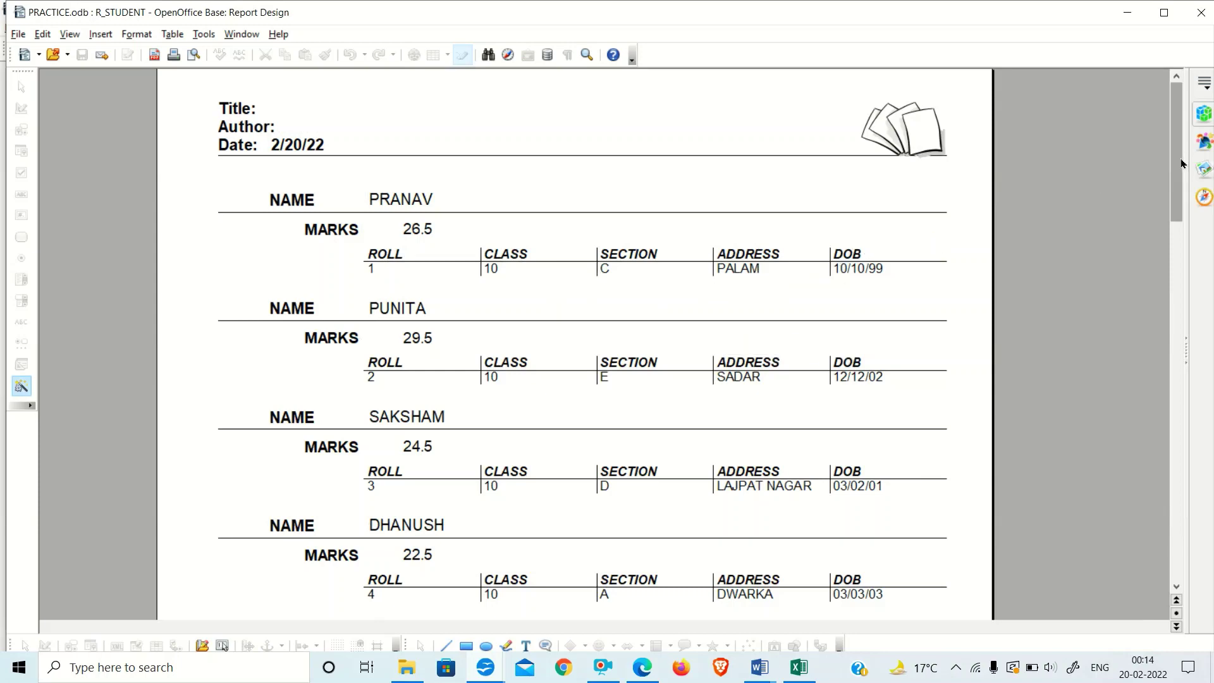
{"action": "left_click_drag", "start_coordinate": [1174, 153], "coordinate": [1172, 112]}
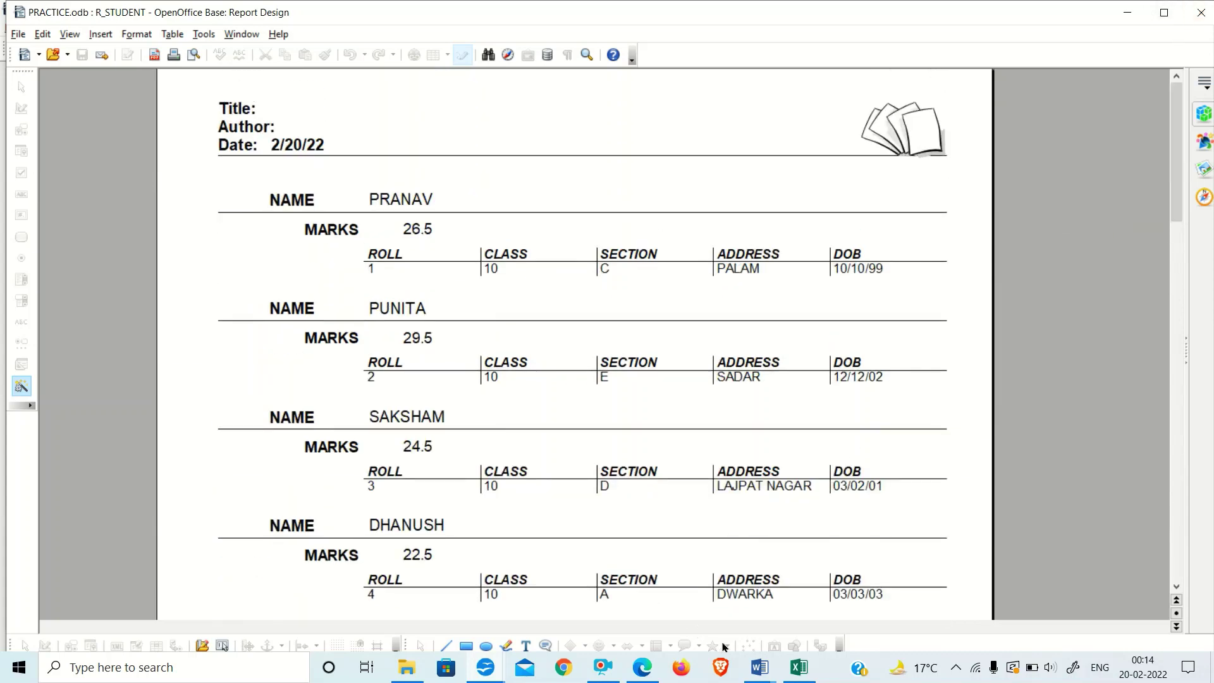
Switch to the QUERIES IN BASE document in Word and review its notes from the beginning
{"action": "mouse_move", "coordinate": [760, 667]}
{"action": "left_click", "coordinate": [701, 612]}
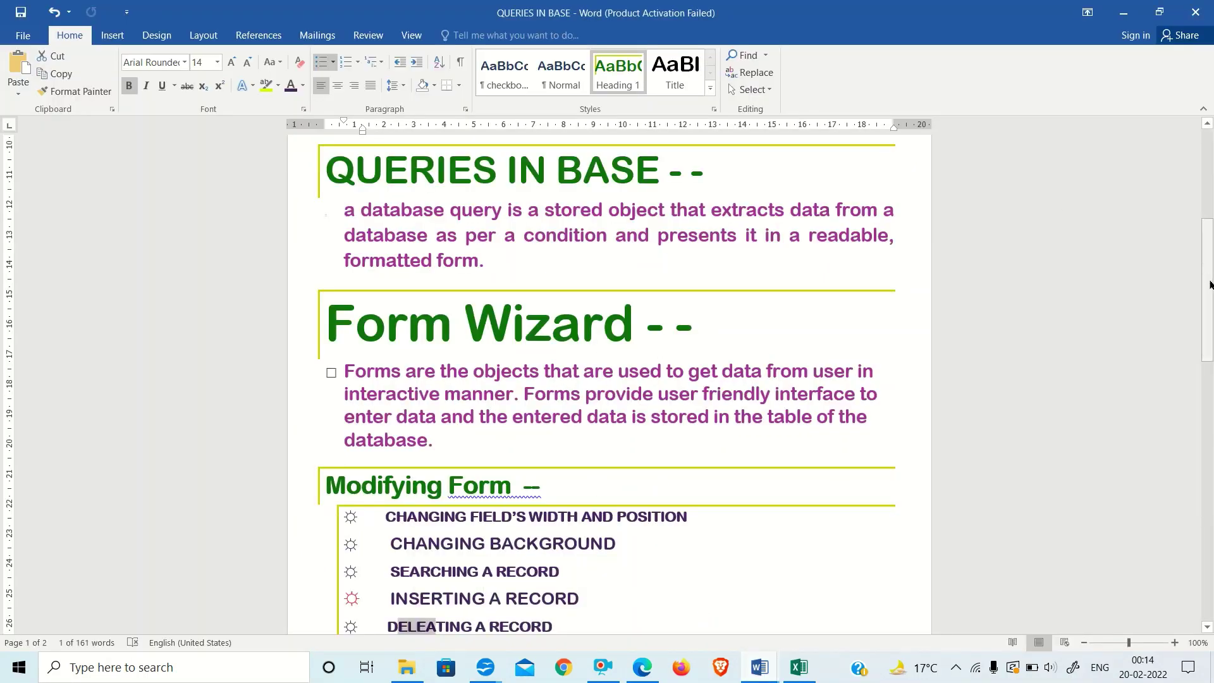
{"action": "left_click_drag", "start_coordinate": [1206, 226], "coordinate": [1206, 136]}
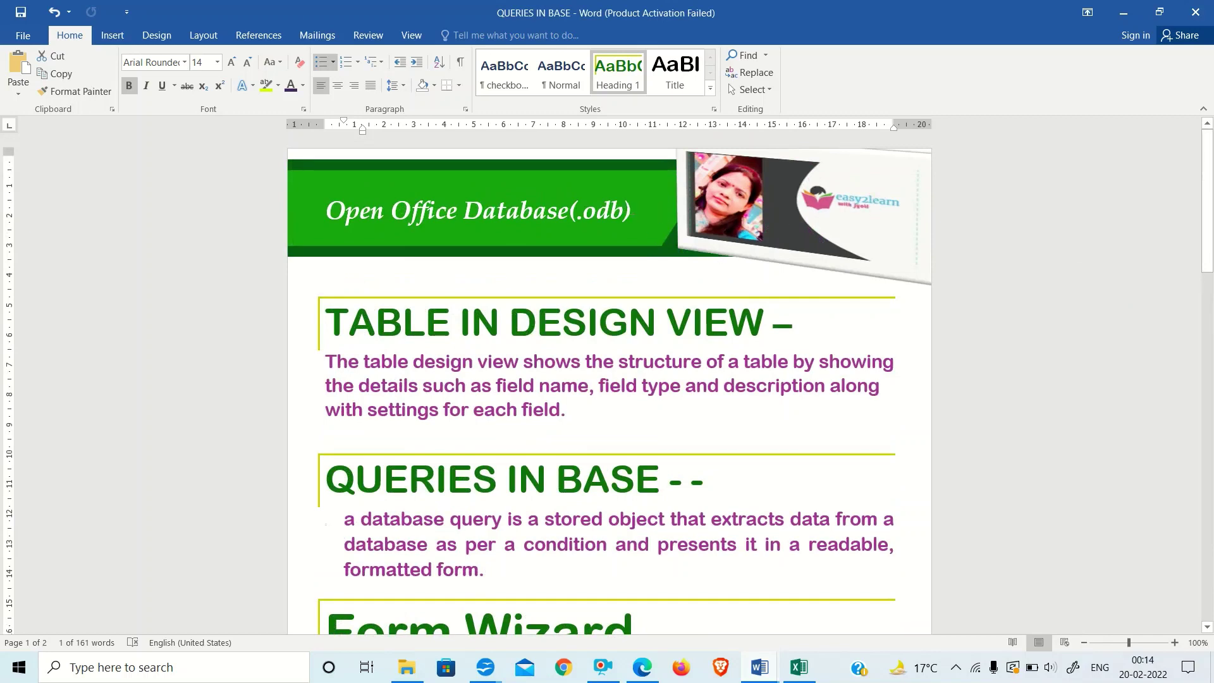
{"action": "left_click_drag", "start_coordinate": [626, 211], "coordinate": [569, 212]}
{"action": "left_click", "coordinate": [979, 214]}
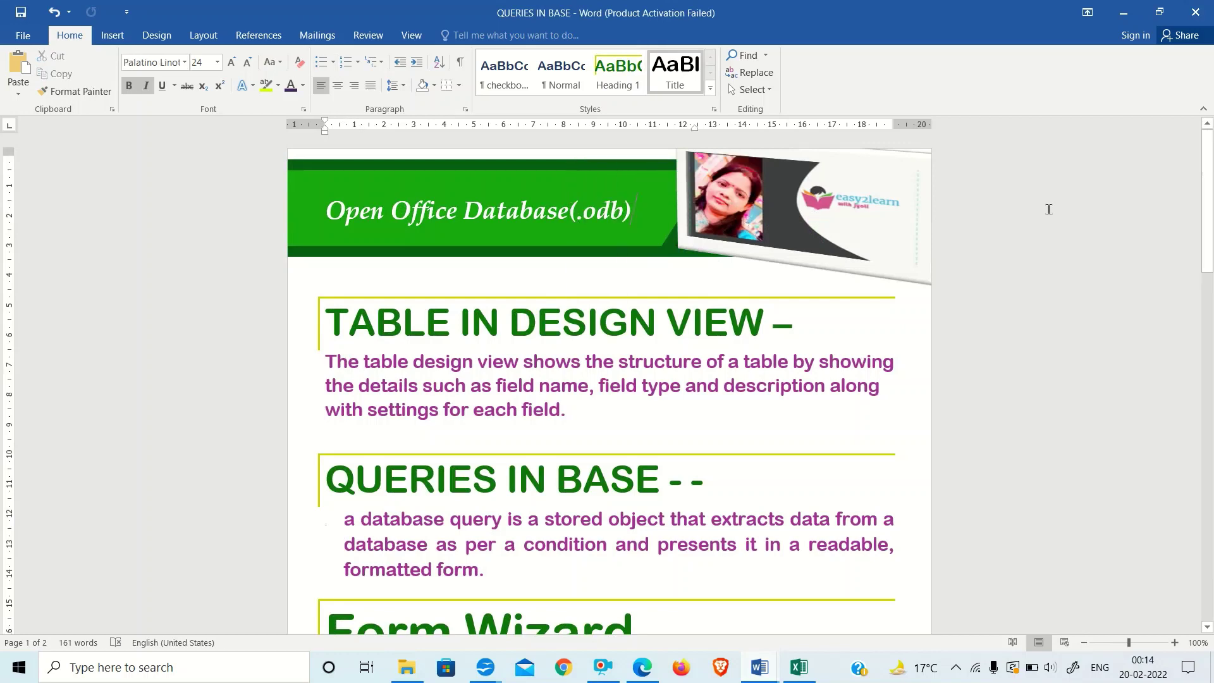
{"action": "left_click_drag", "start_coordinate": [1209, 195], "coordinate": [1208, 155]}
{"action": "mouse_move", "coordinate": [605, 672]}
{"action": "left_click", "coordinate": [598, 666]}
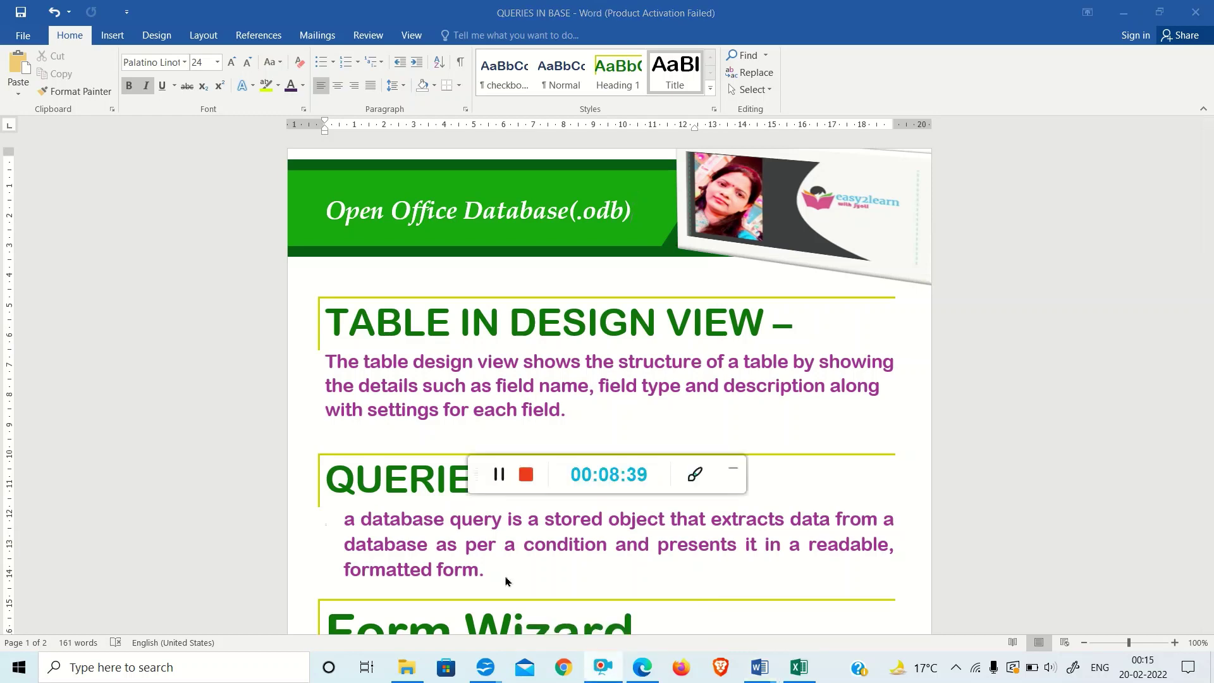